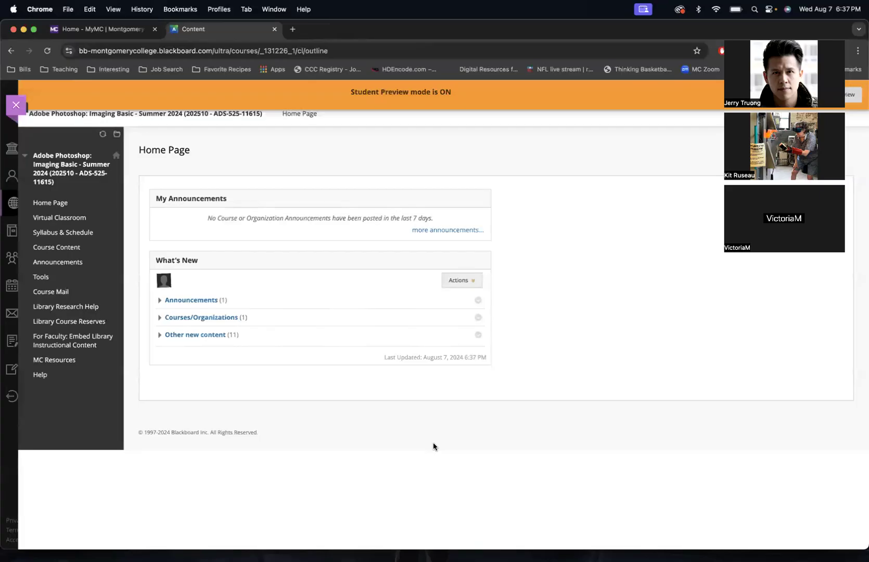
Switch to Photoshop 2024 and enlarge its window to fill the screen
key("ctrl+Up")
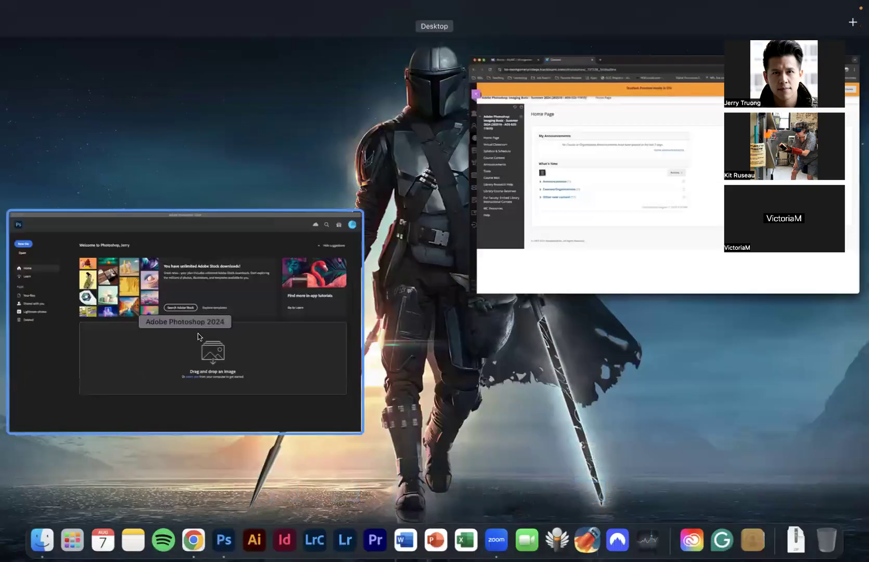
left_click(197, 336)
left_click_drag(109, 43, 82, 6)
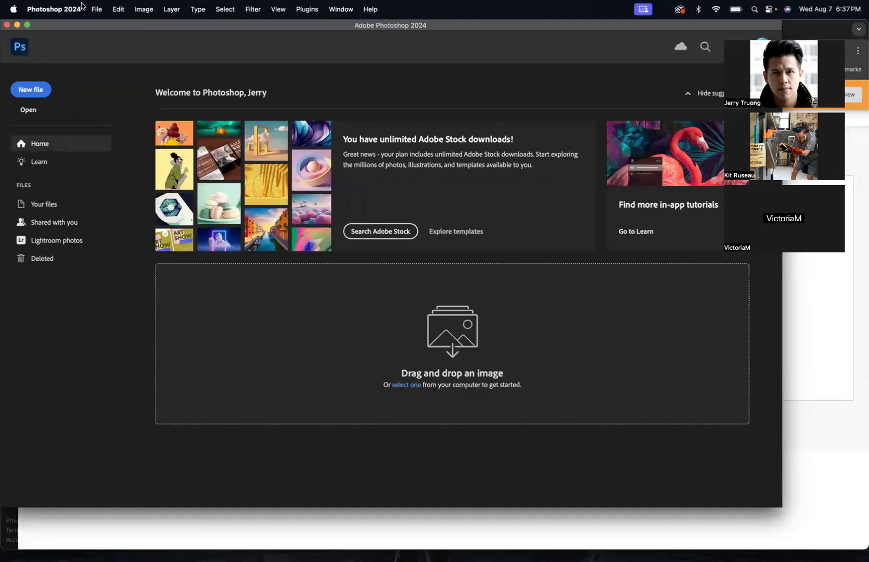
left_click_drag(780, 506, 867, 561)
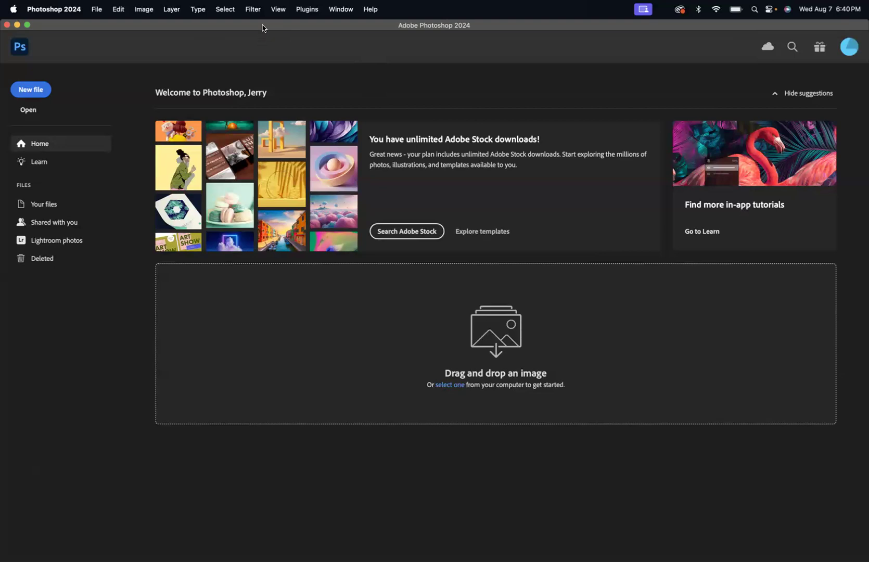
Create a 7 x 5 inch, 300 ppi RGB document with a white background, and hide the Contextual Task Bar
key("super+n")
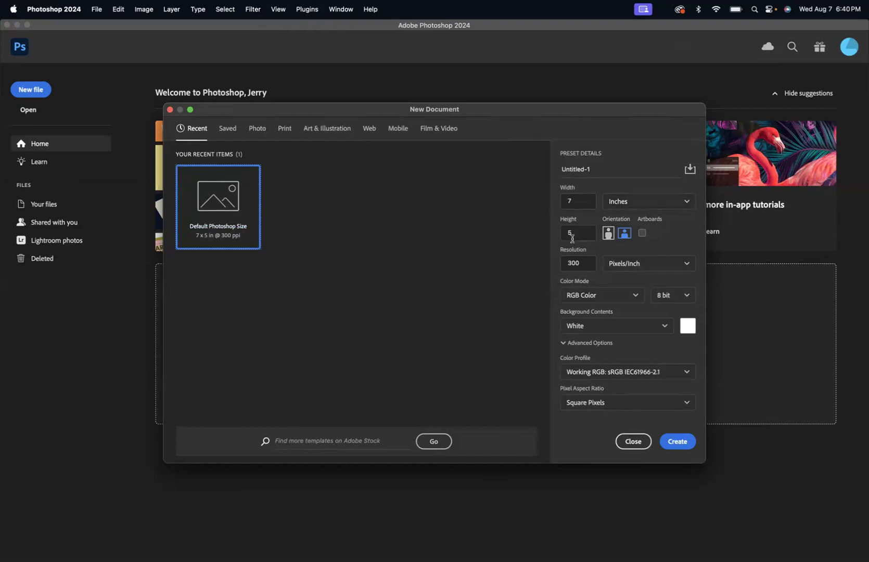
left_click(676, 442)
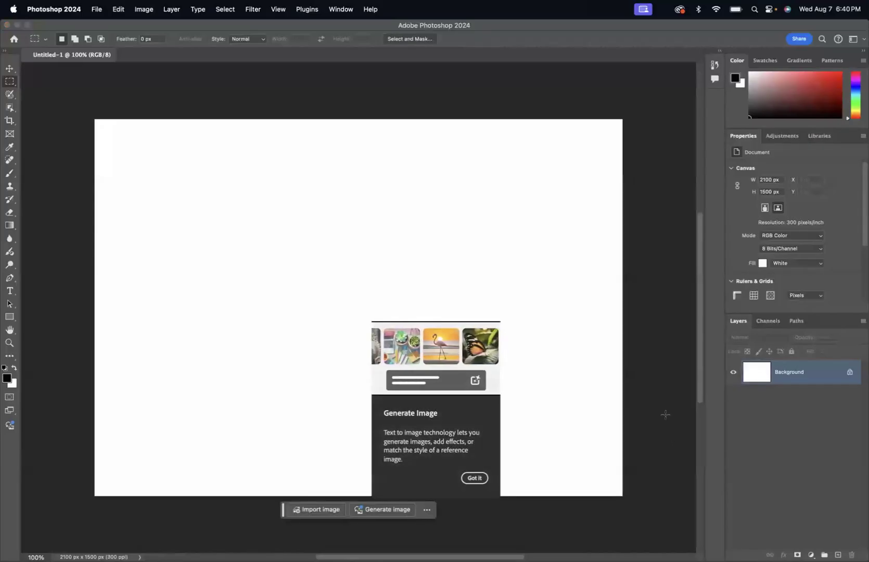
left_click(340, 10)
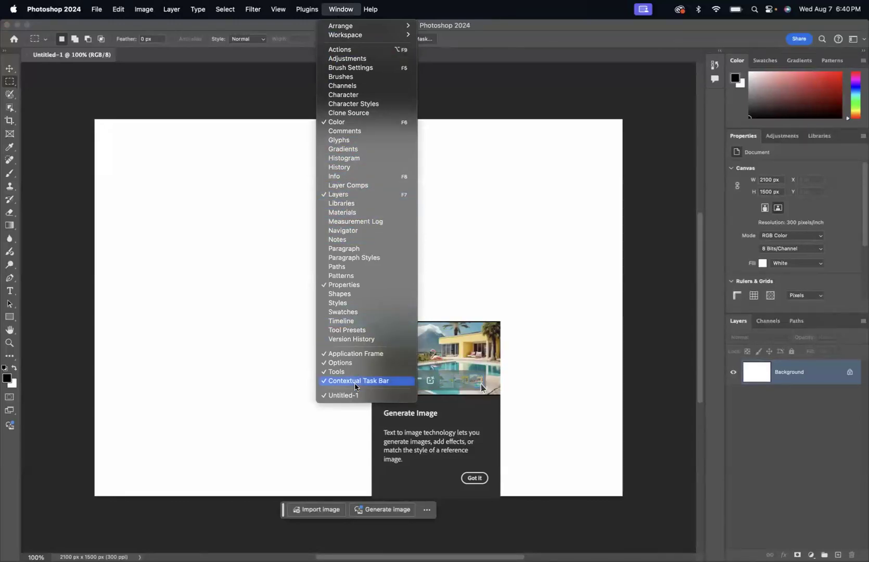
left_click(355, 383)
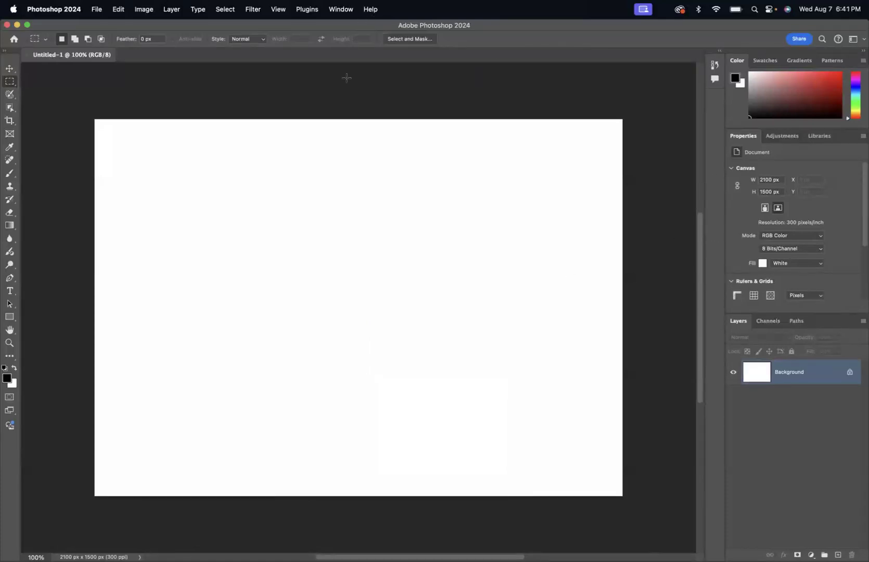
Show the History panel in its own widened column beside the Color panel, and collapse the Comments panel
left_click(346, 10)
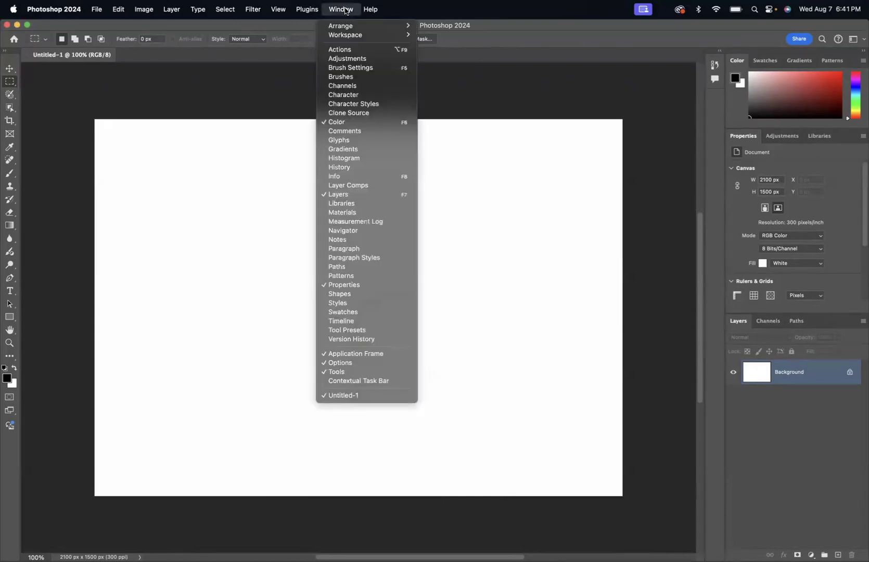
left_click(346, 168)
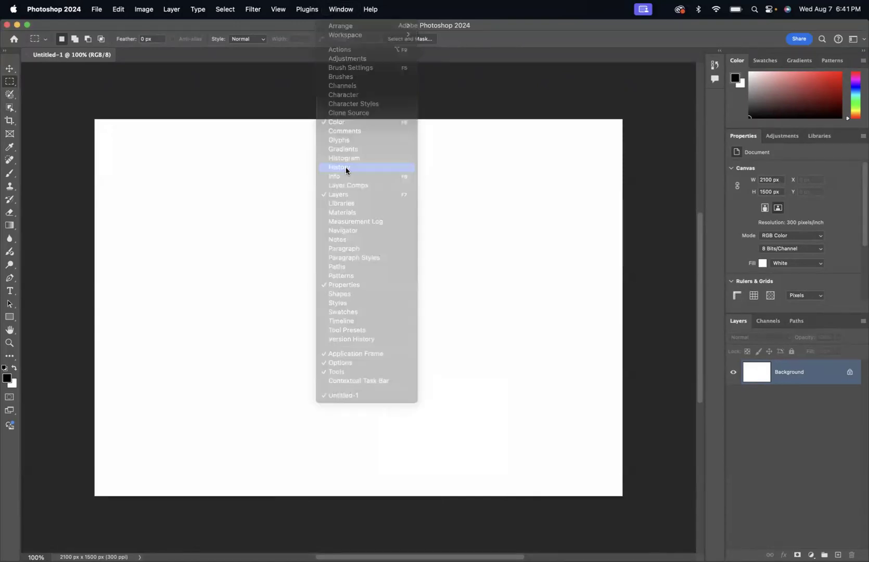
left_click_drag(605, 63, 862, 117)
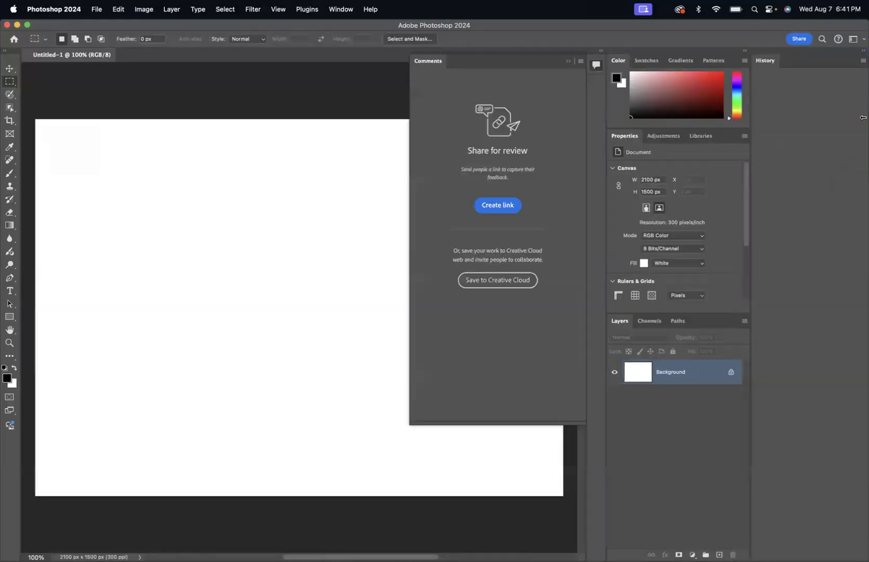
left_click(567, 61)
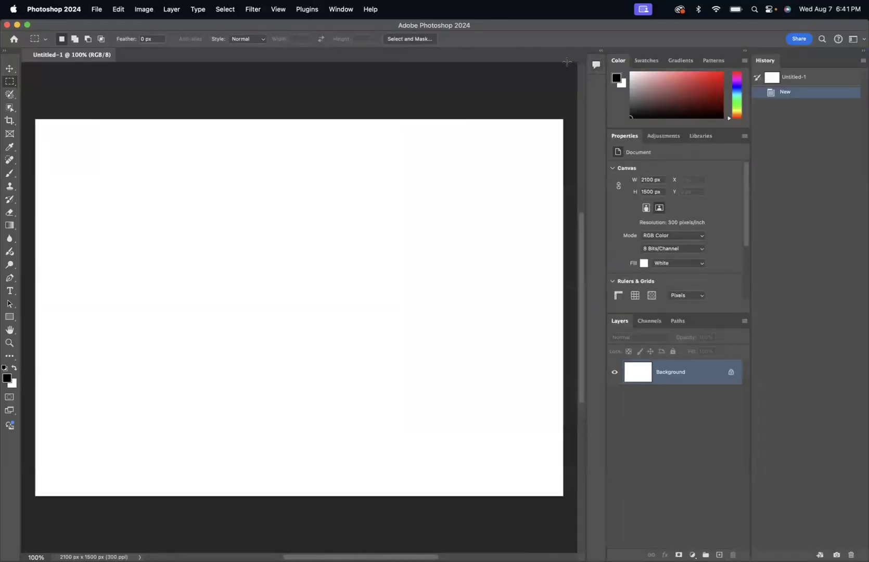
double_click(10, 329)
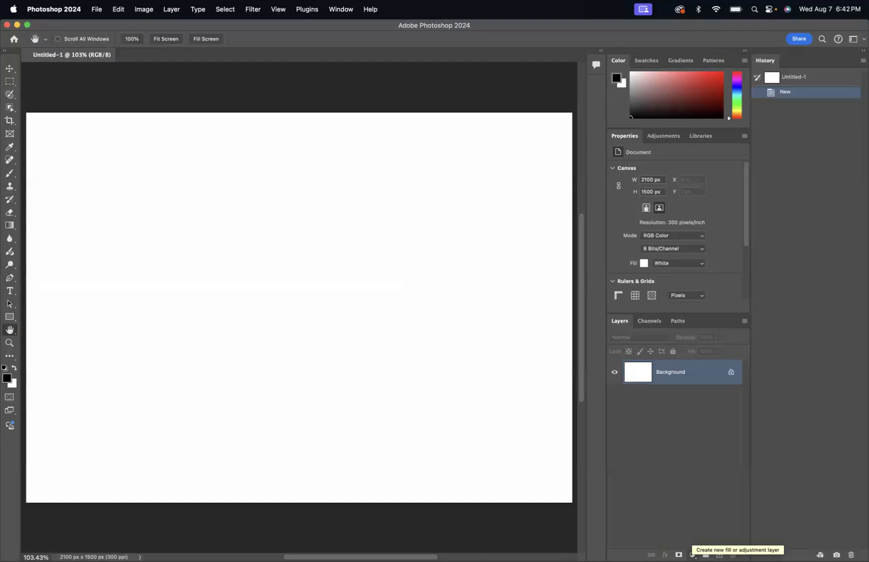
Compare the available fill and adjustment layer types with the adjustments that apply directly to the image
left_click(692, 554)
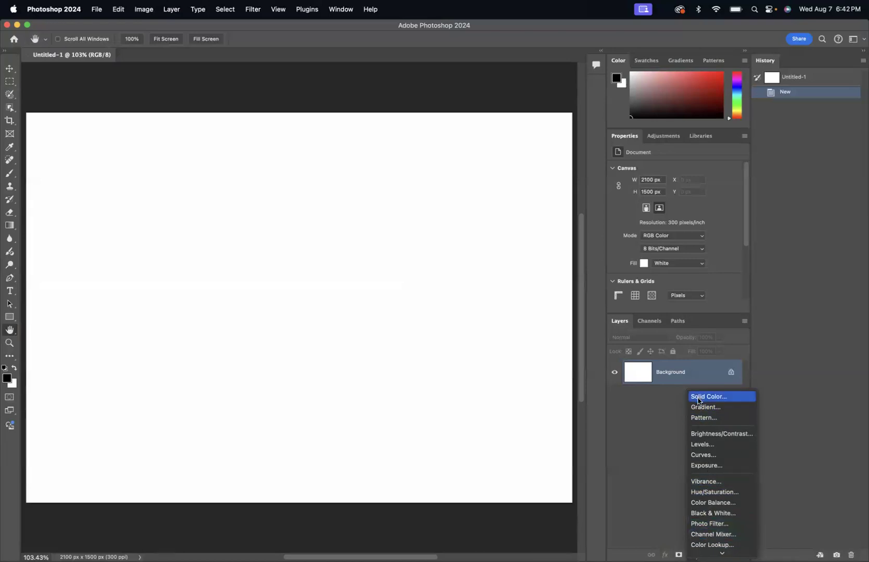
scroll(702, 465, "down", 2)
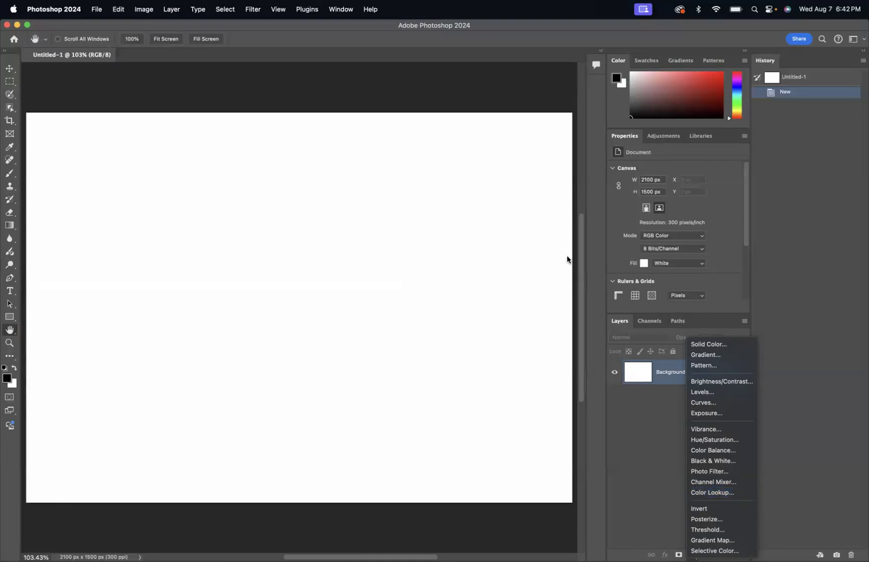
left_click(145, 12)
left_click(144, 12)
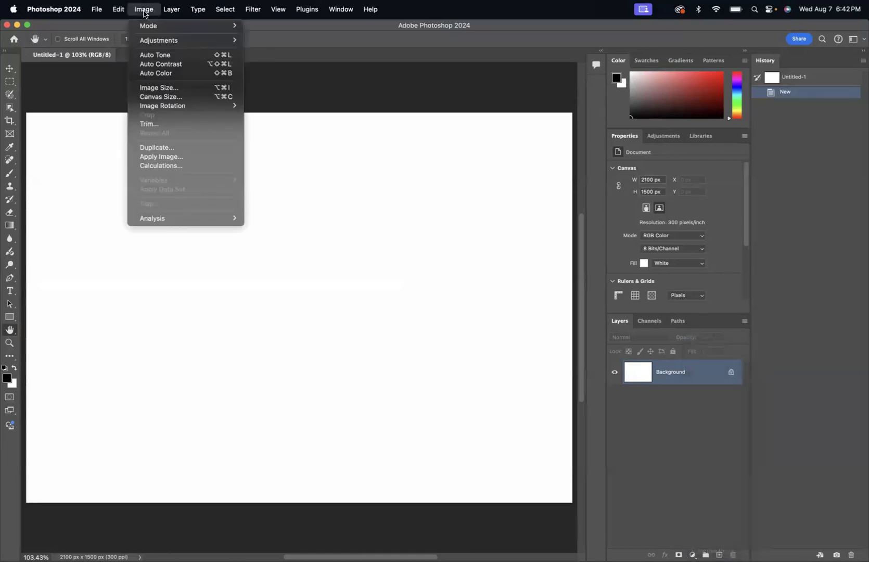
mouse_move(149, 40)
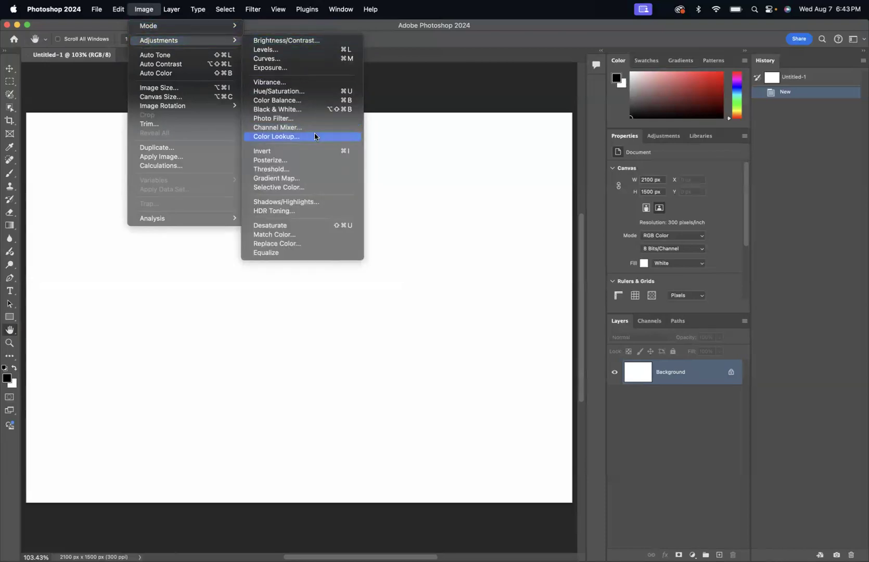
left_click(612, 26)
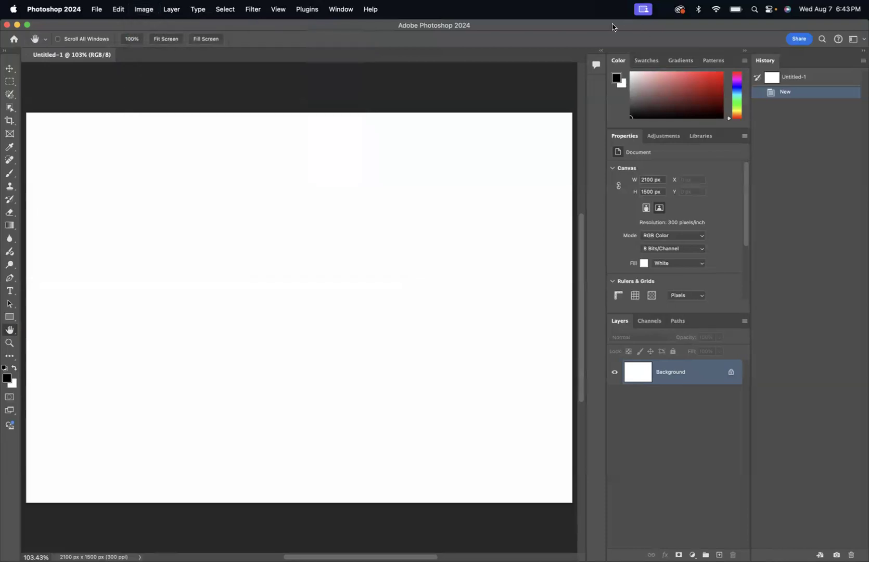
Examine the single adjustments in the Adjustments panel alongside the full list of fill and adjustment layers
left_click(665, 136)
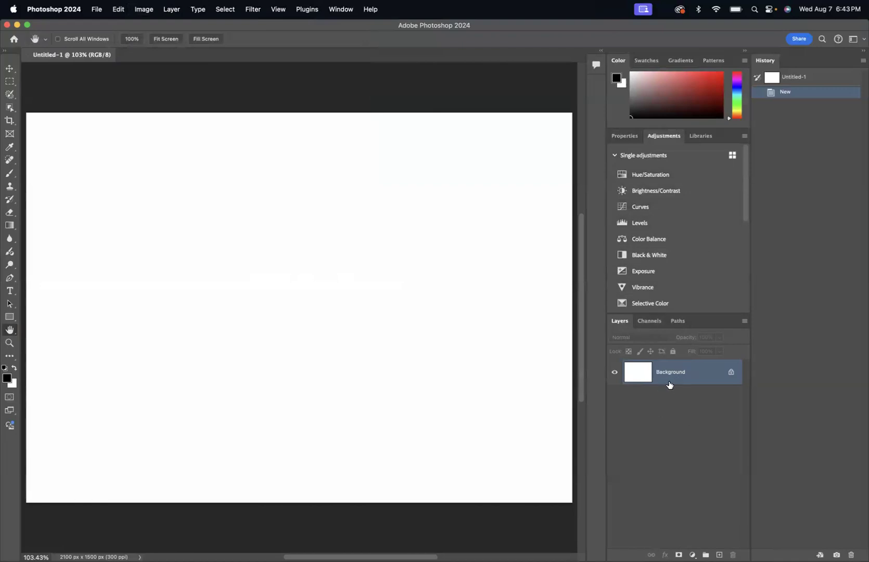
mouse_move(669, 386)
left_click(692, 555)
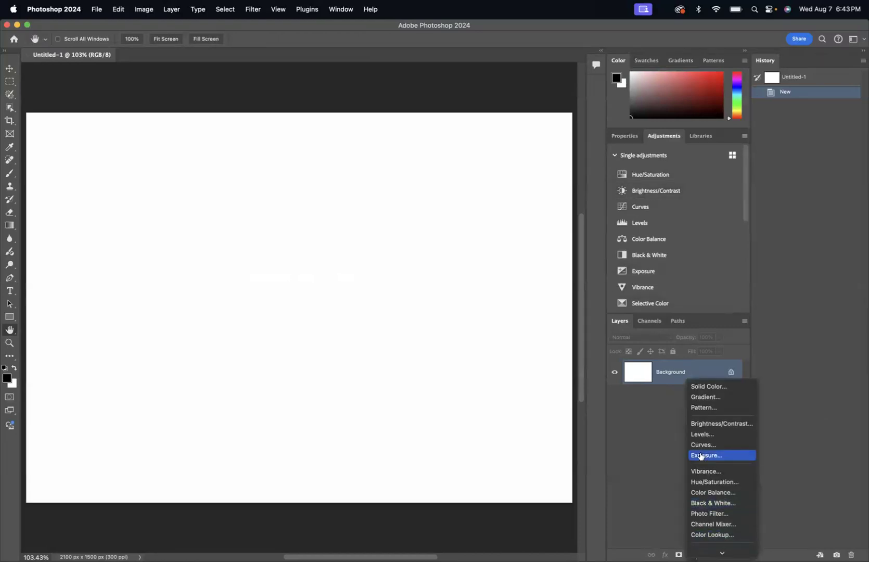
scroll(706, 481, "down", 3)
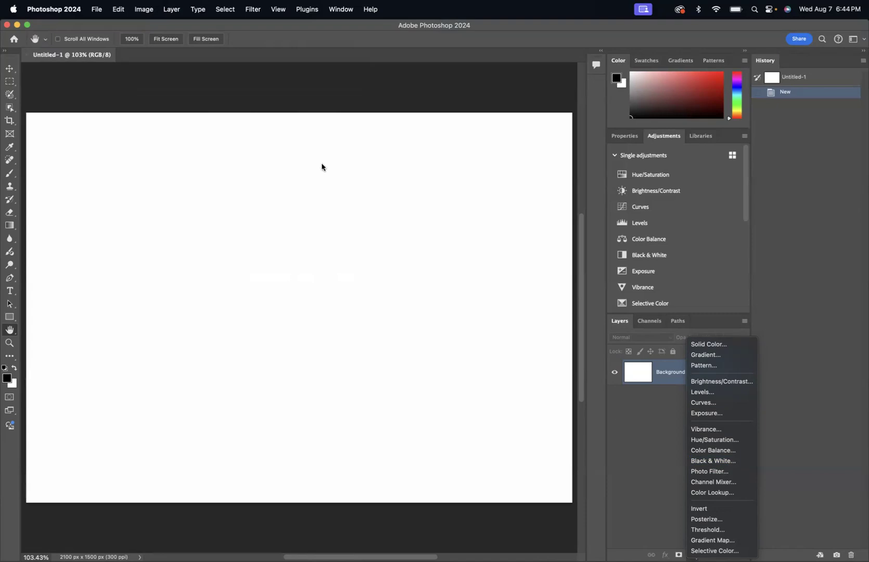
left_click(341, 9)
Check the workspace options, including Reset Essentials, and bring the Properties panel back into view
left_click(341, 9)
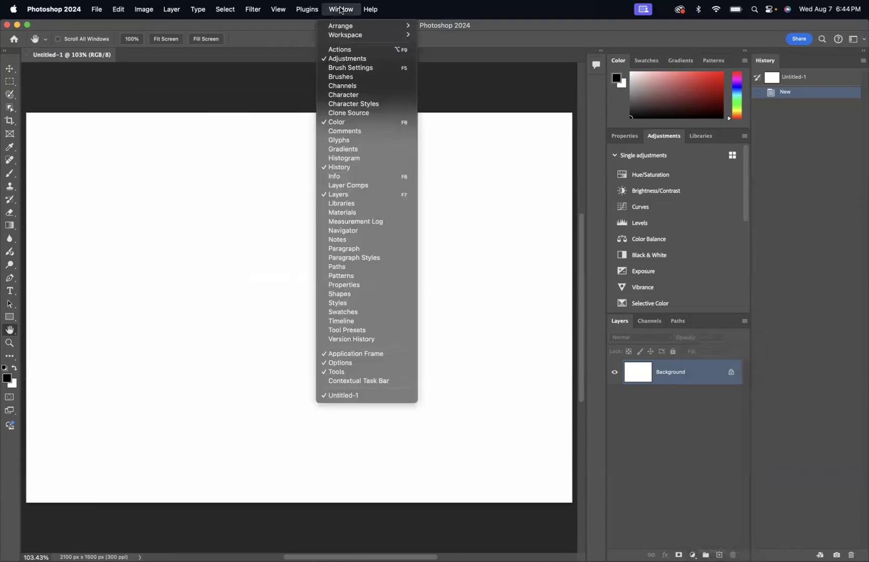
mouse_move(341, 38)
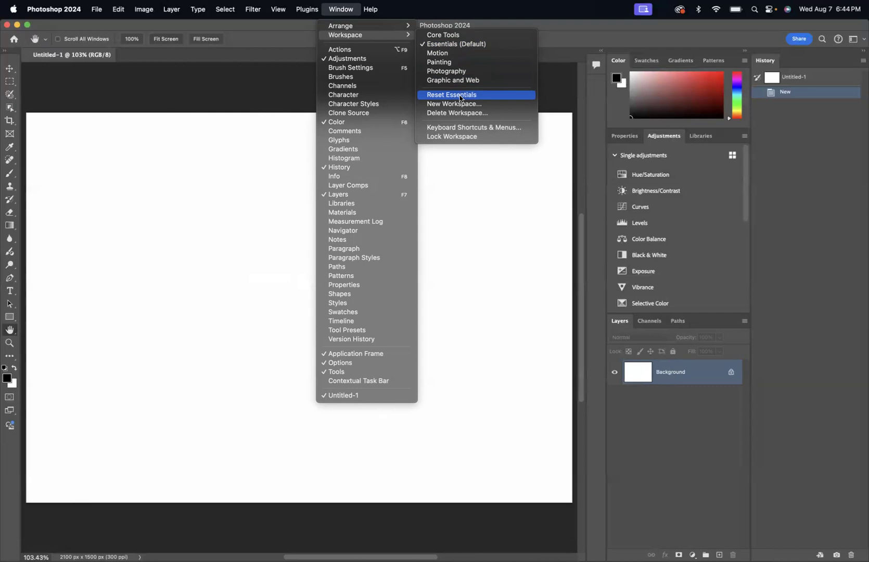
left_click(626, 140)
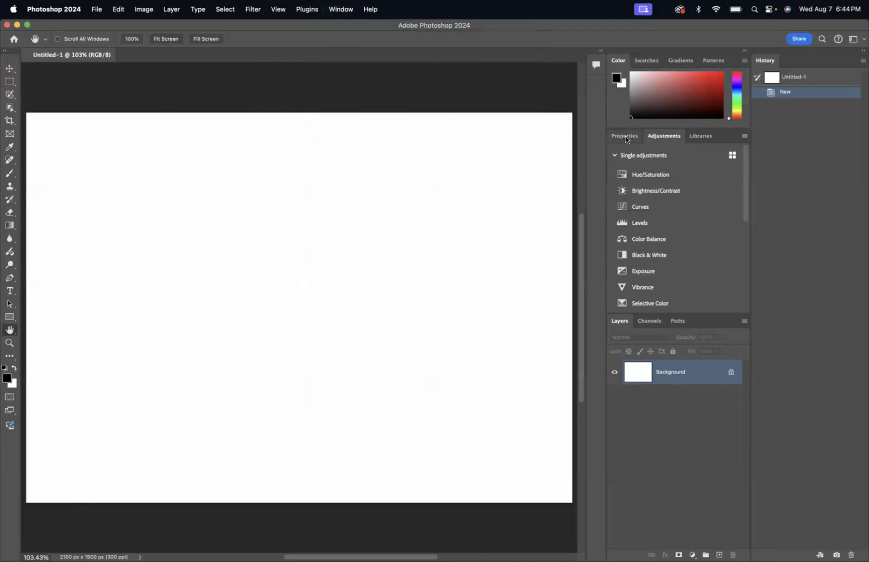
left_click(623, 137)
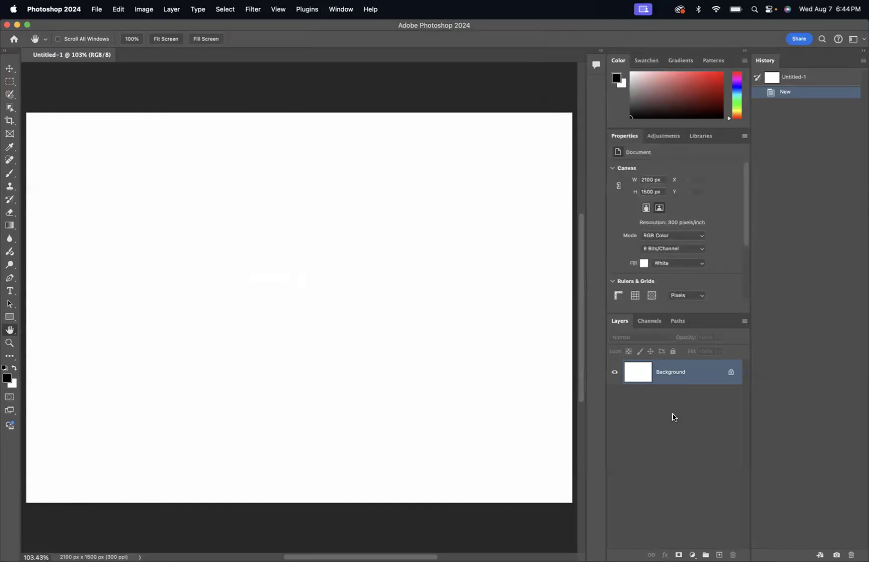
Add a Solid Color fill layer above the Background and pick pale yellow #e5e5cc as its color
left_click(692, 554)
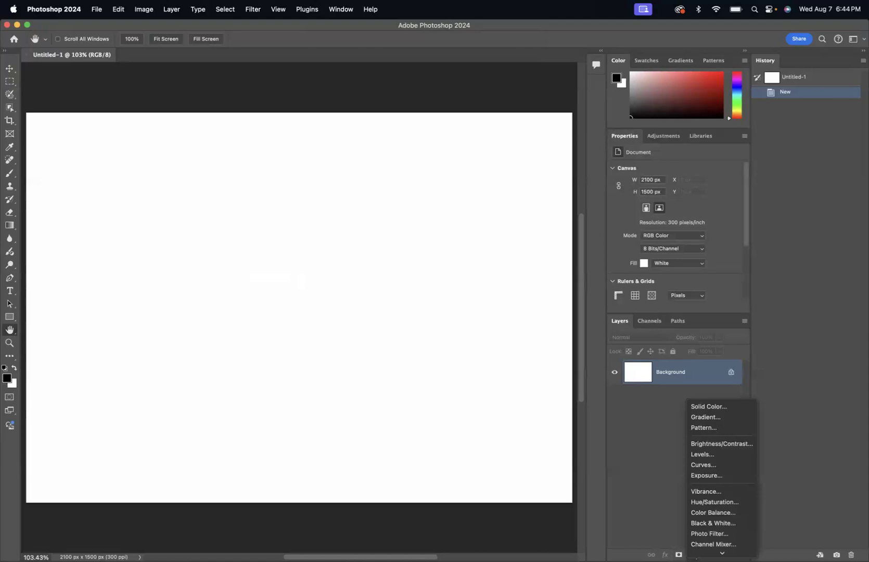
scroll(702, 503, "down", 5)
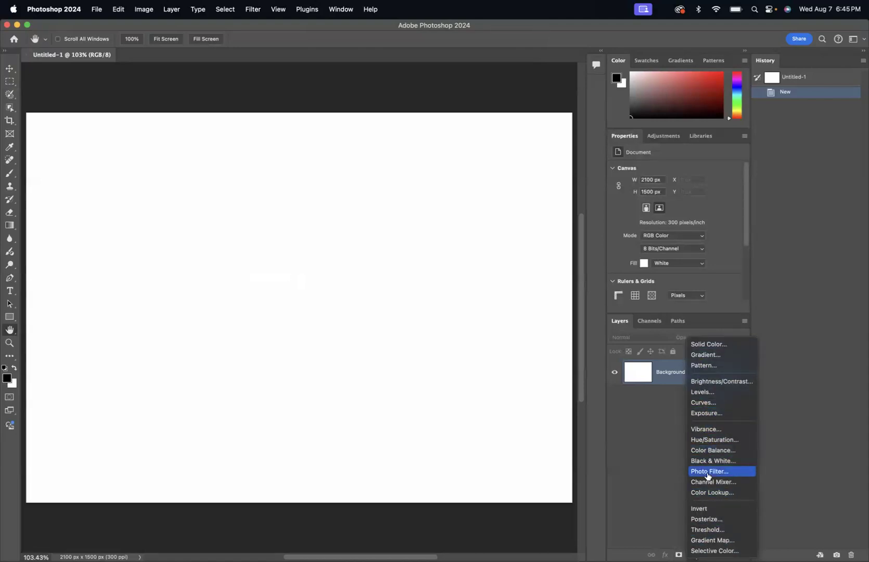
left_click(706, 345)
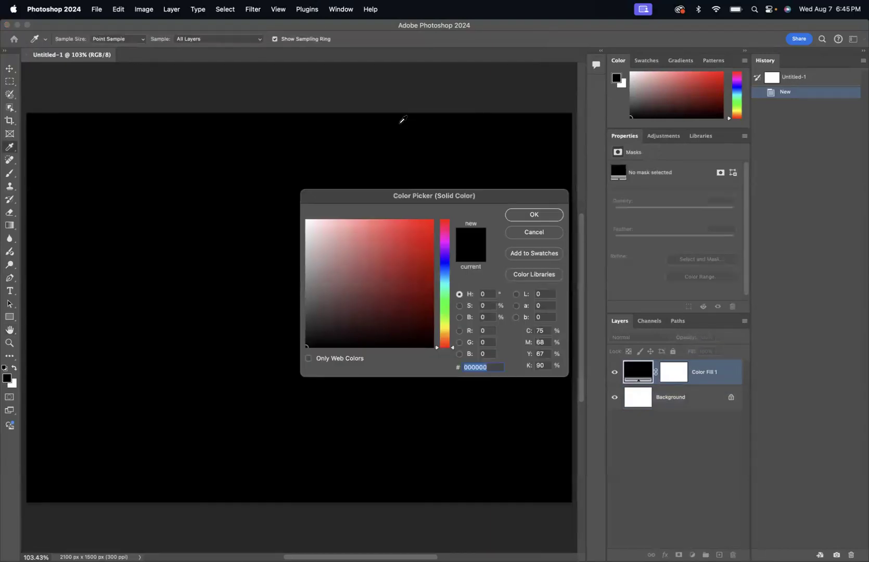
left_click_drag(384, 197, 562, 264)
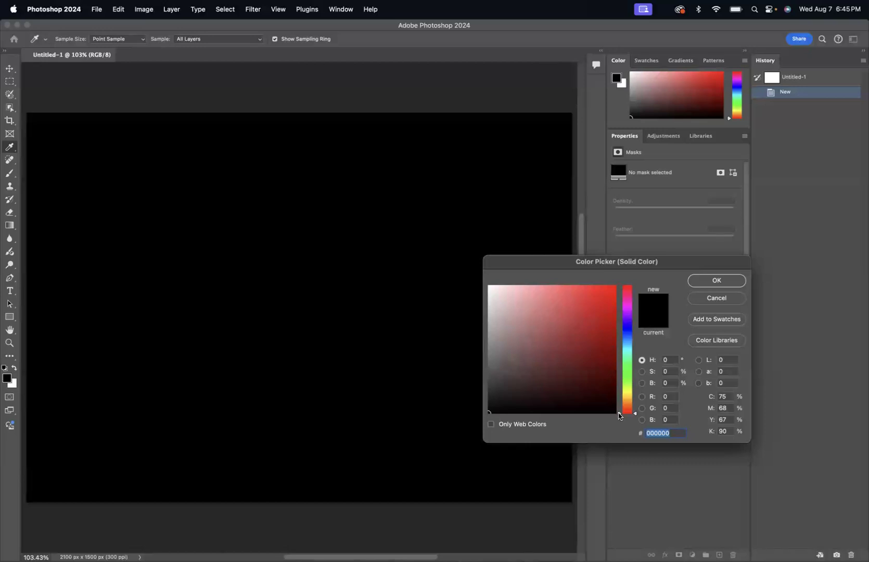
left_click_drag(619, 415, 618, 393)
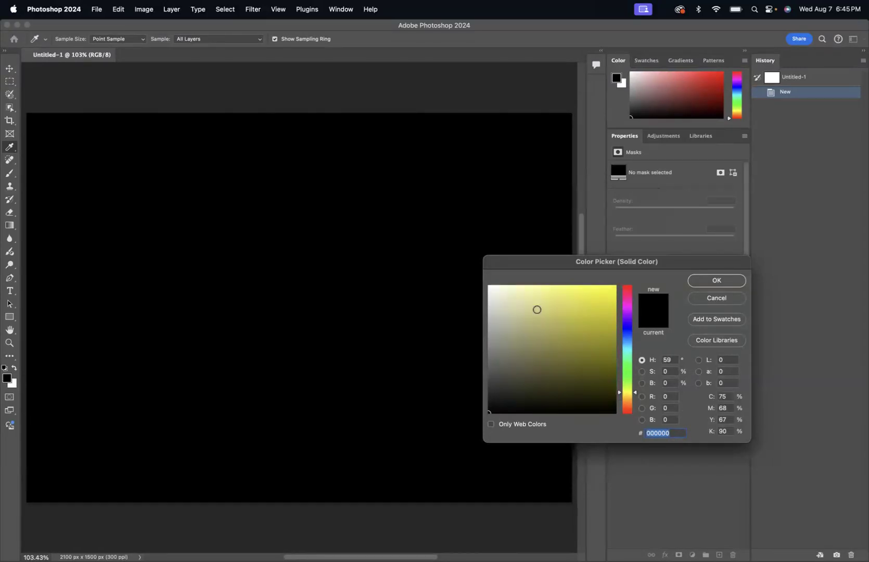
left_click(502, 297)
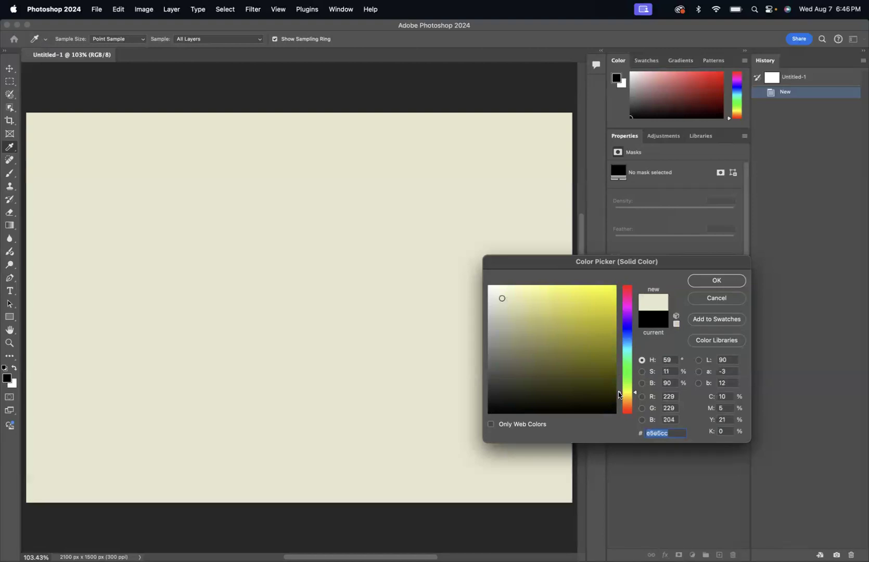
Shift the fill color's hue to 210° for pale blue #ccd8e5, accept it, and activate the Hand tool
left_click_drag(618, 394, 618, 365)
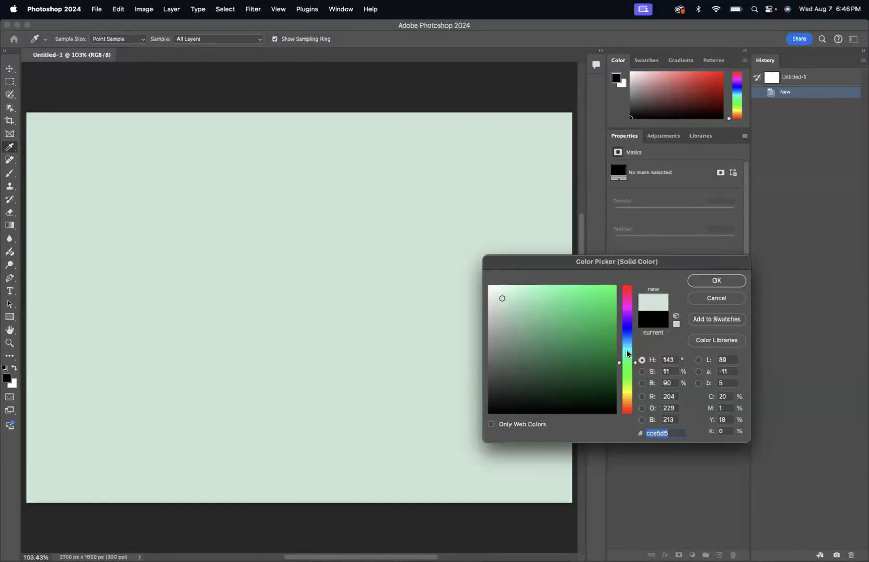
left_click_drag(619, 366, 620, 341)
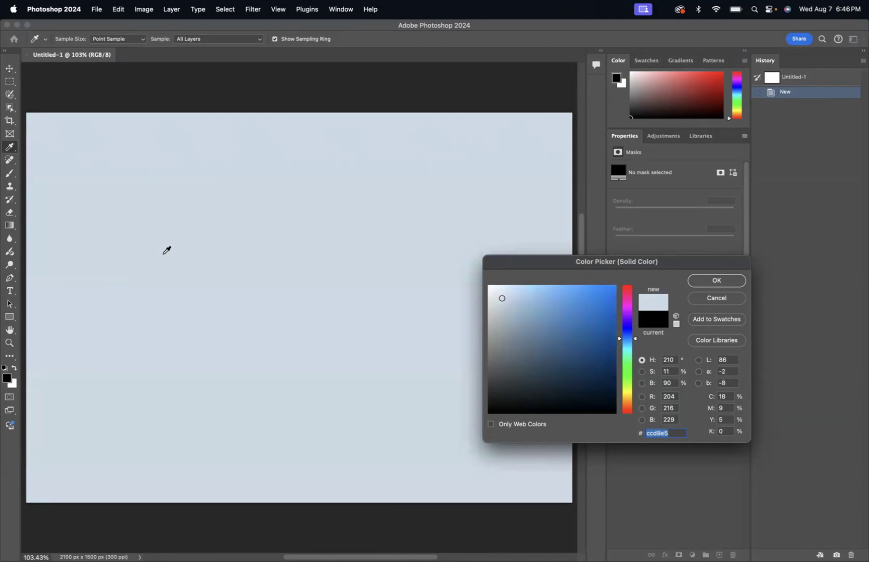
left_click(710, 281)
key("h")
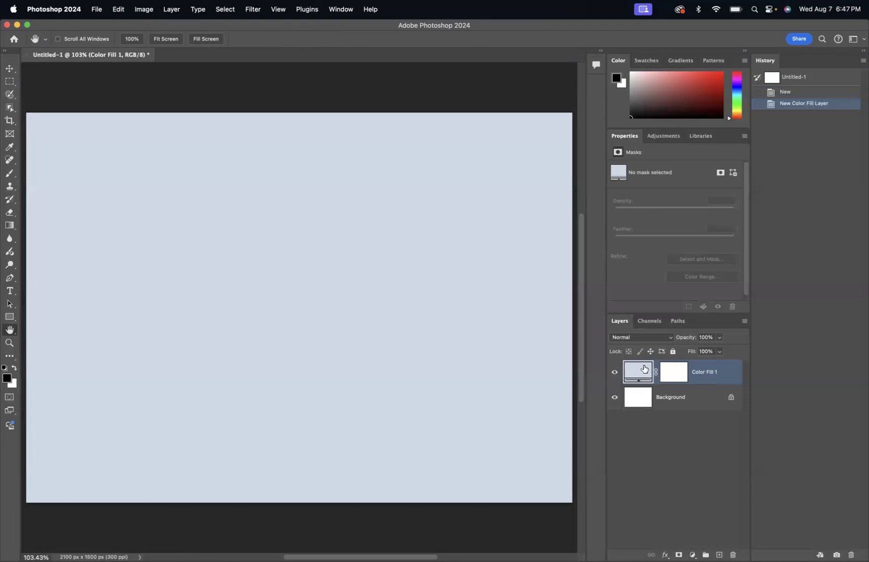
Hide and show the color fill layer to compare it with the white Background
left_click(615, 372)
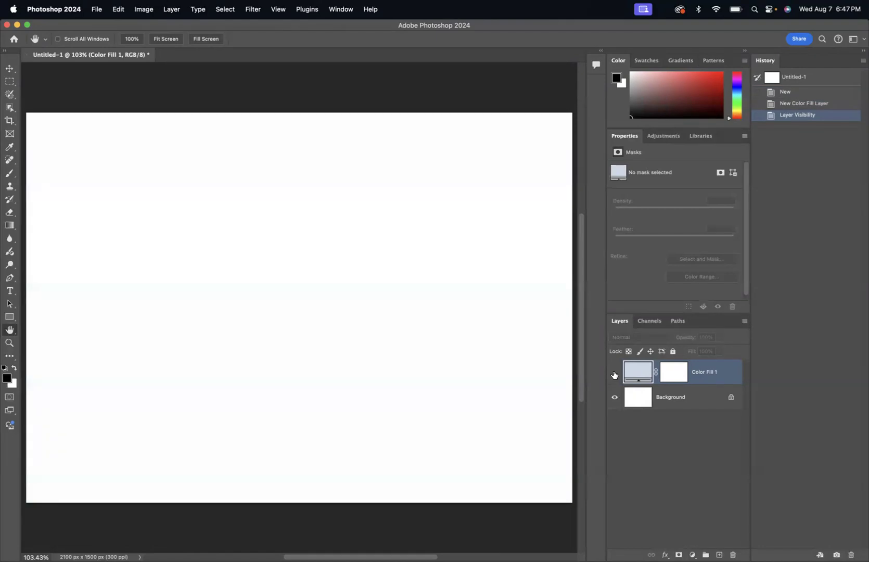
left_click(614, 373)
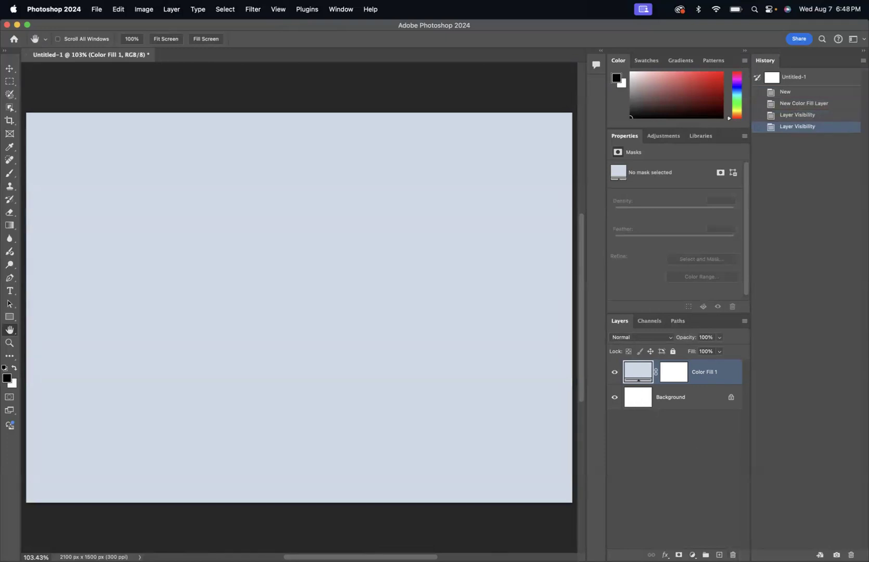
Delete the color fill layer and restore it from the preceding history state, doing this twice
left_click(732, 554)
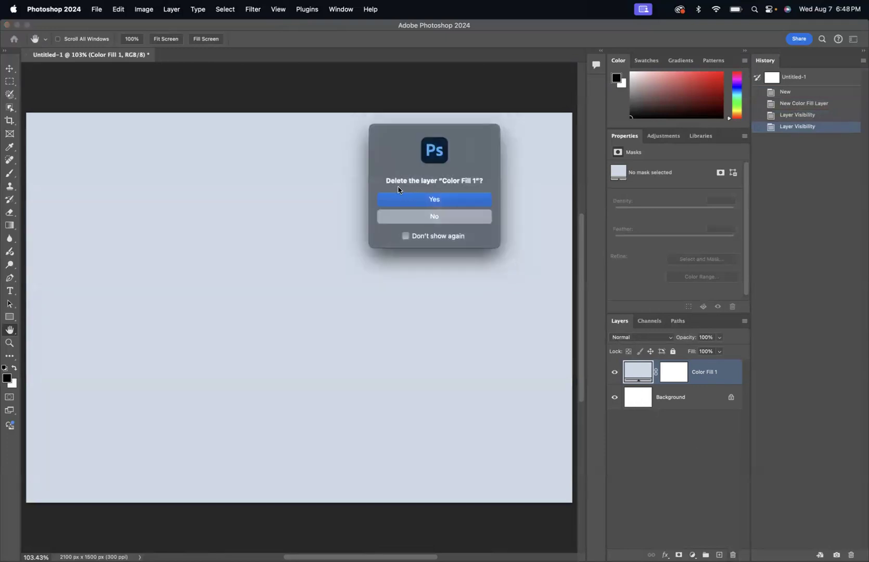
left_click(452, 200)
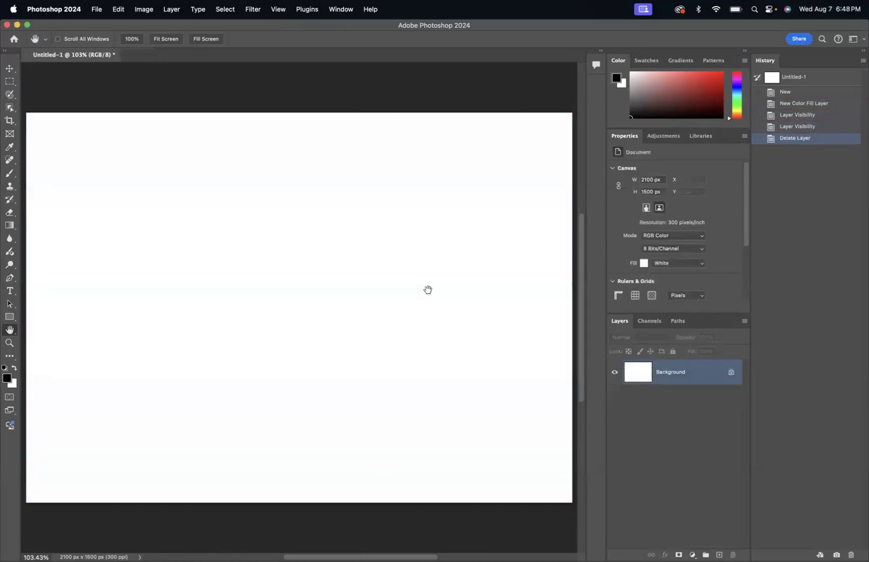
left_click(805, 128)
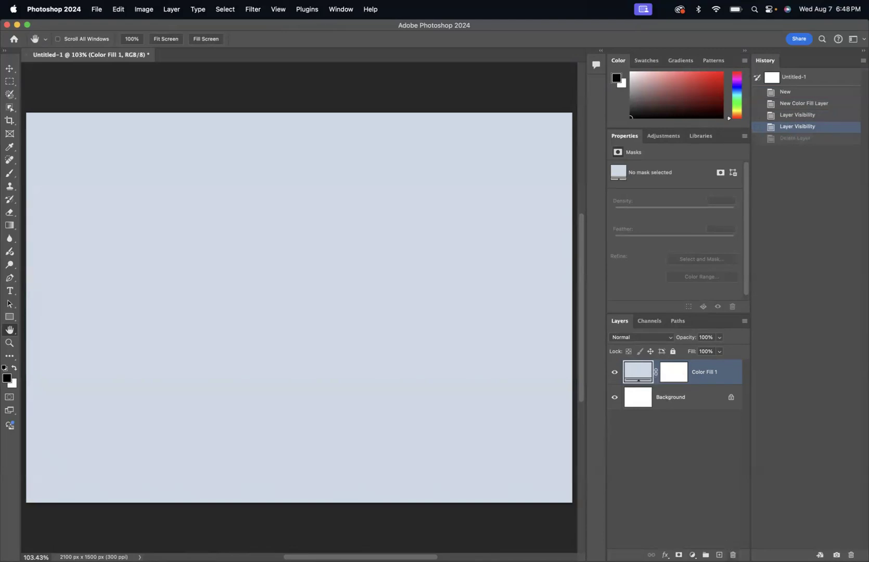
left_click_drag(639, 371, 732, 555)
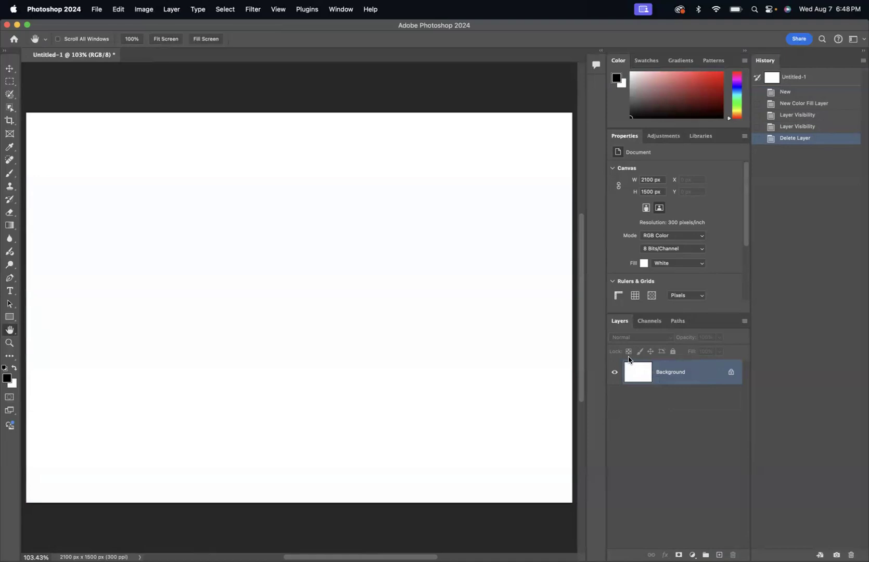
left_click(809, 127)
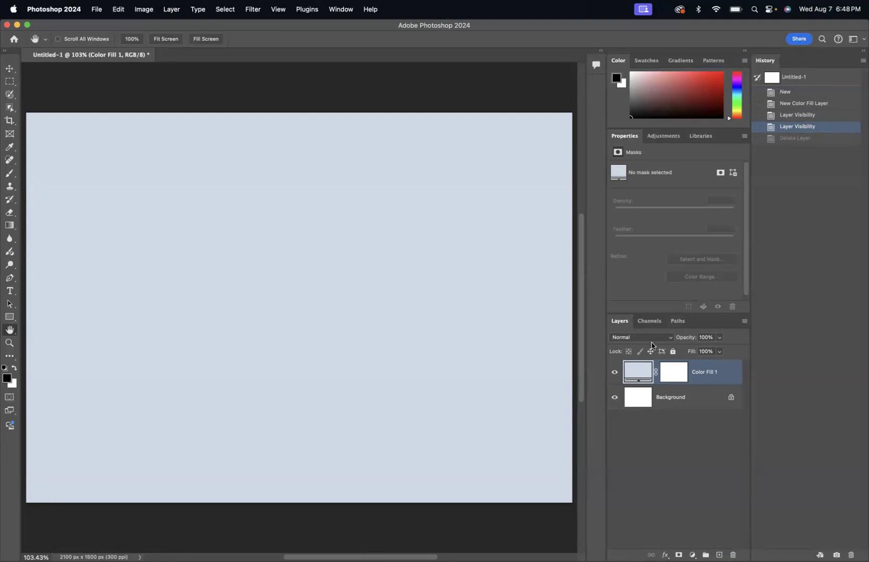
Change the color fill layer's color to a pale yellow with a hue of 61° and accept it
double_click(634, 372)
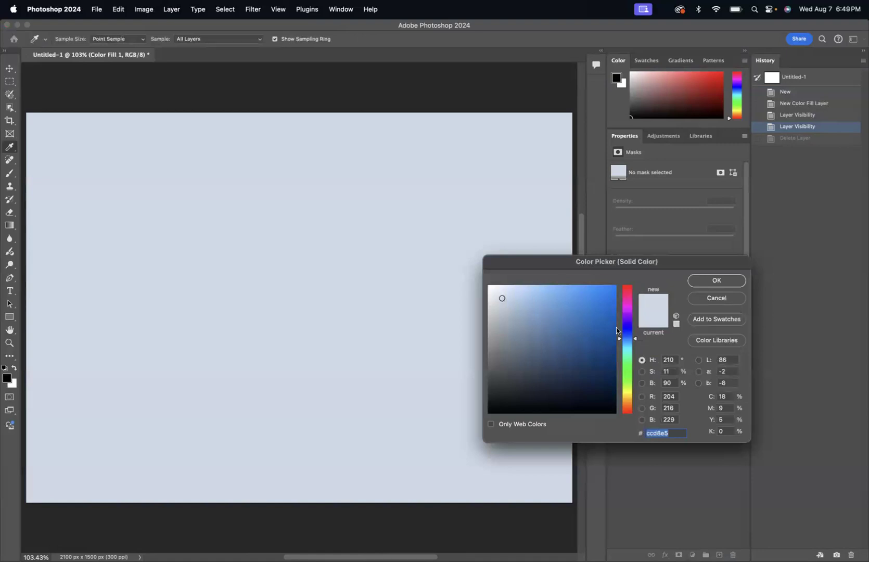
left_click_drag(619, 341, 621, 394)
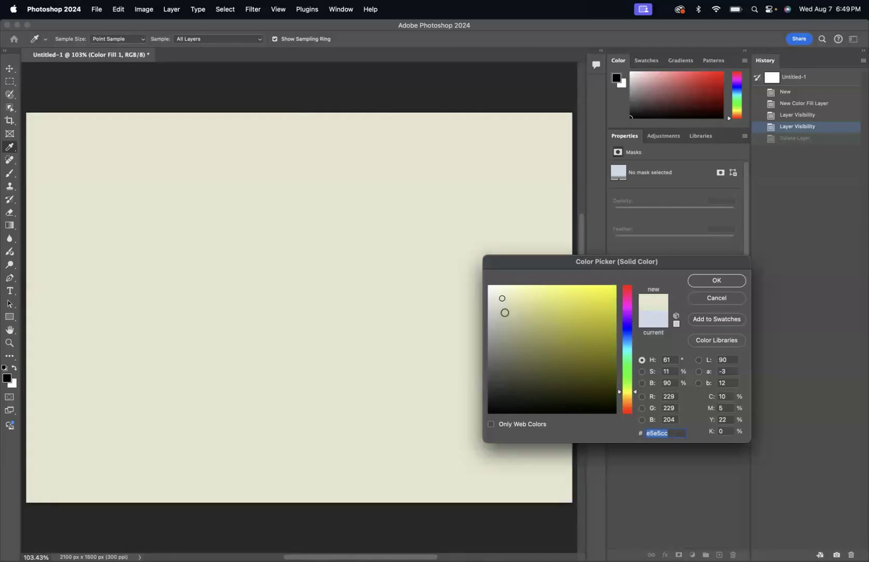
left_click(500, 297)
left_click(700, 285)
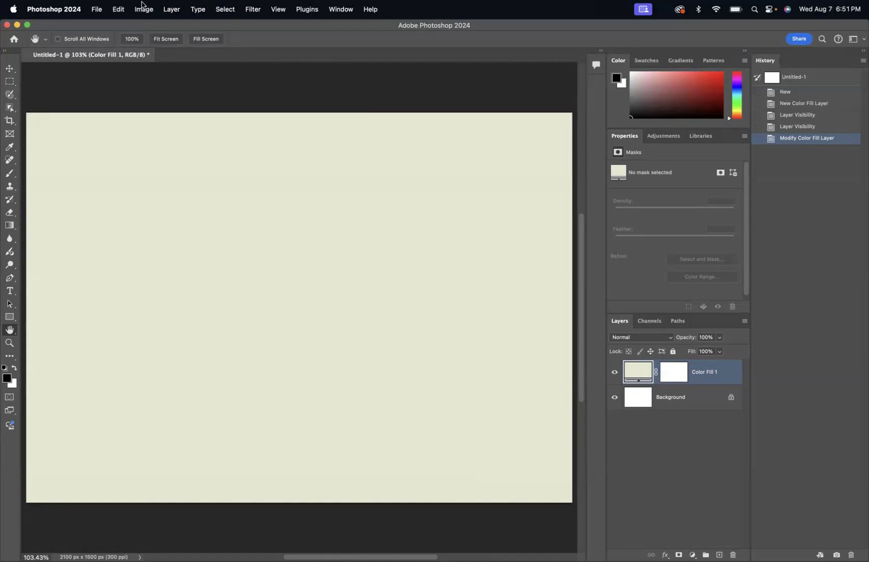
Place Leaves1.jpg as an embedded smart object from the Desktop folder Photoshop Lesson Files 8 - Non-destructive Approaches
left_click(96, 9)
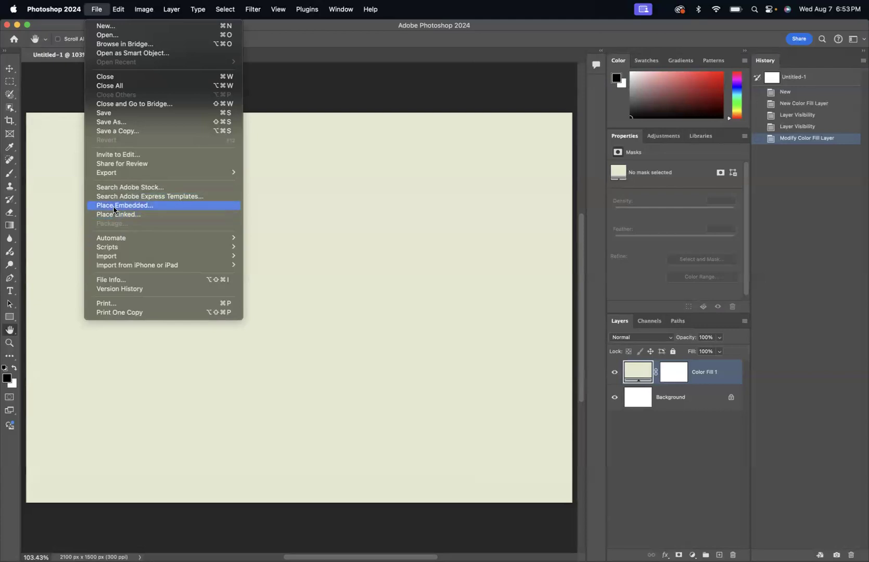
left_click(148, 206)
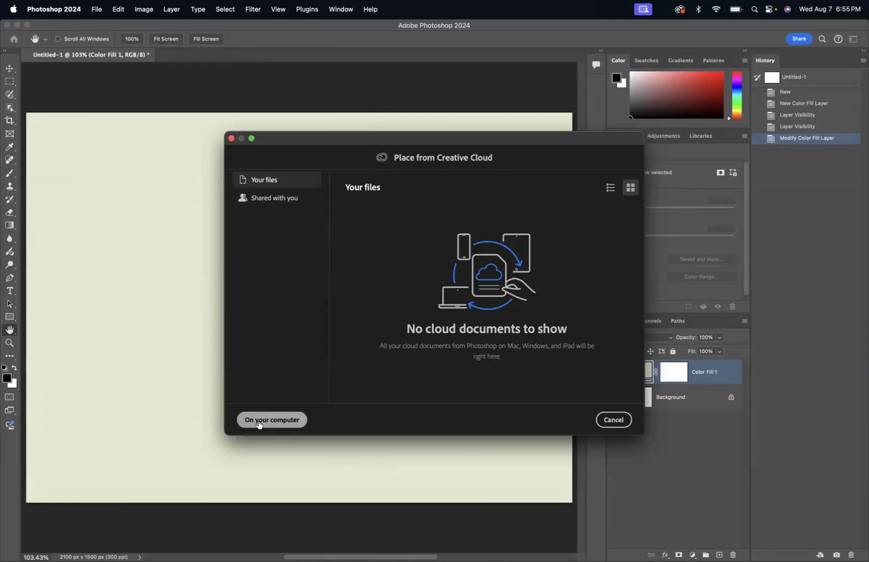
left_click(283, 422)
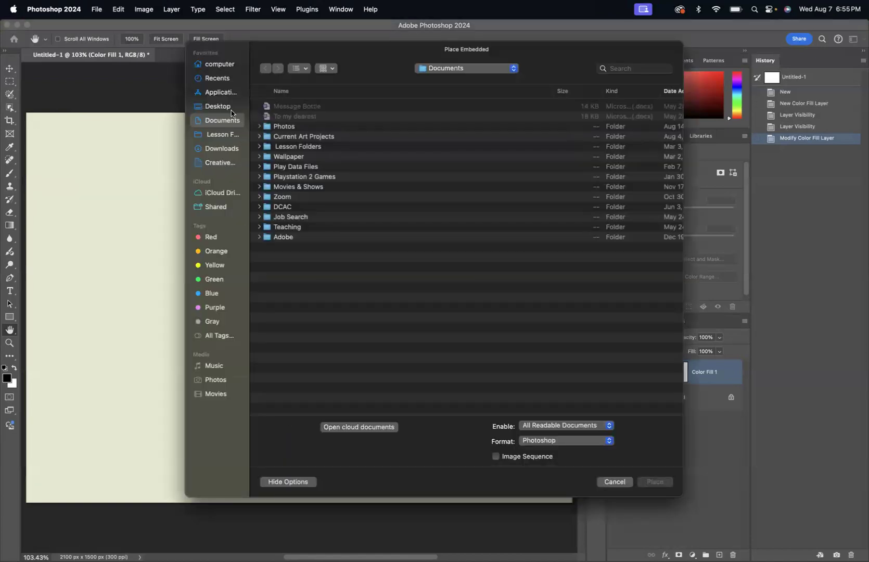
left_click(220, 108)
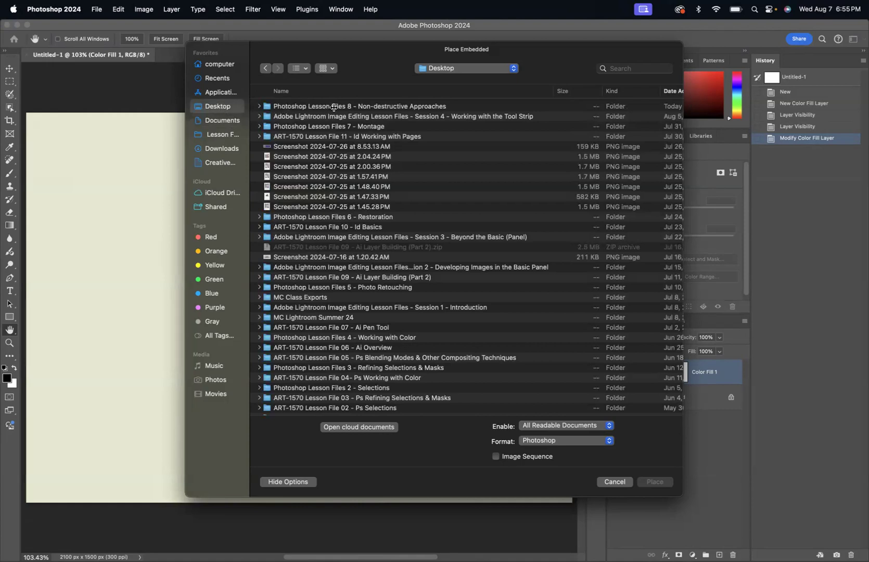
double_click(386, 104)
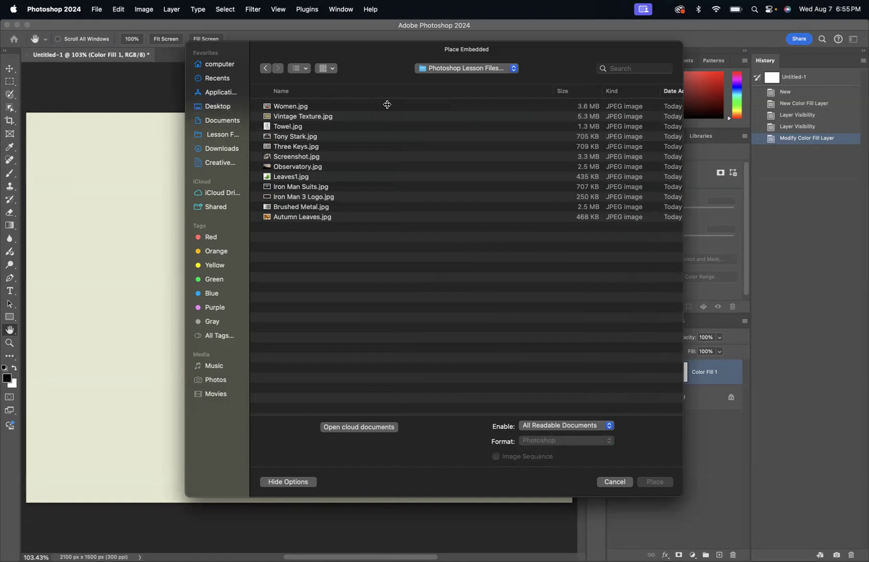
left_click(297, 177)
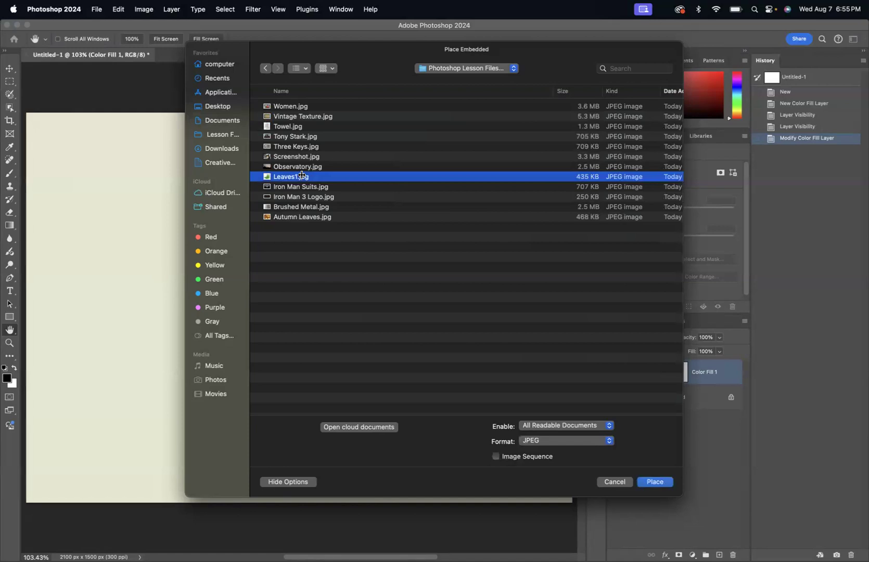
left_click(656, 482)
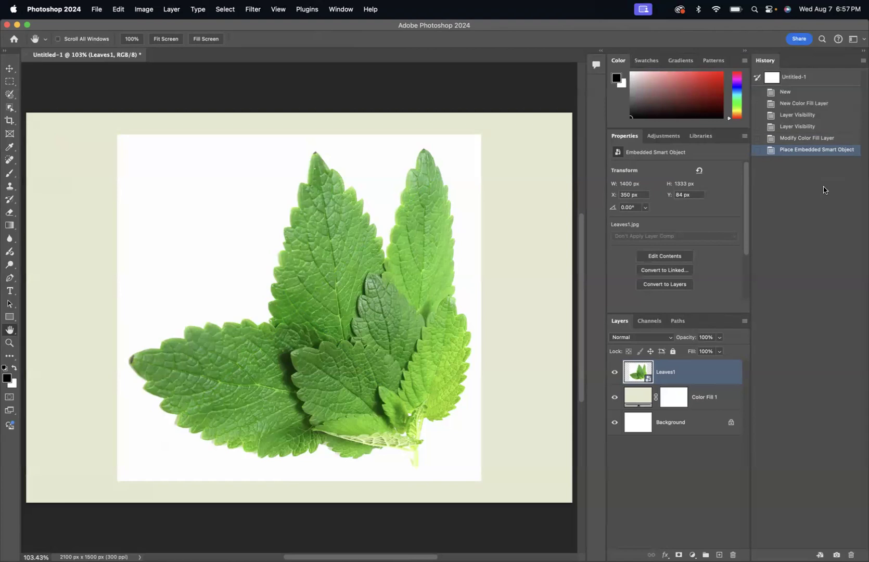
Examine the individual pixels of the placed leaves at up to 12800% magnification and return to the full canvas view
key("super+equal")
key("super+equal")
key("super+equal")
key("super+equal")
key("super+equal")
key("super+equal")
key("super+equal")
key("super+equal")
key("super+equal")
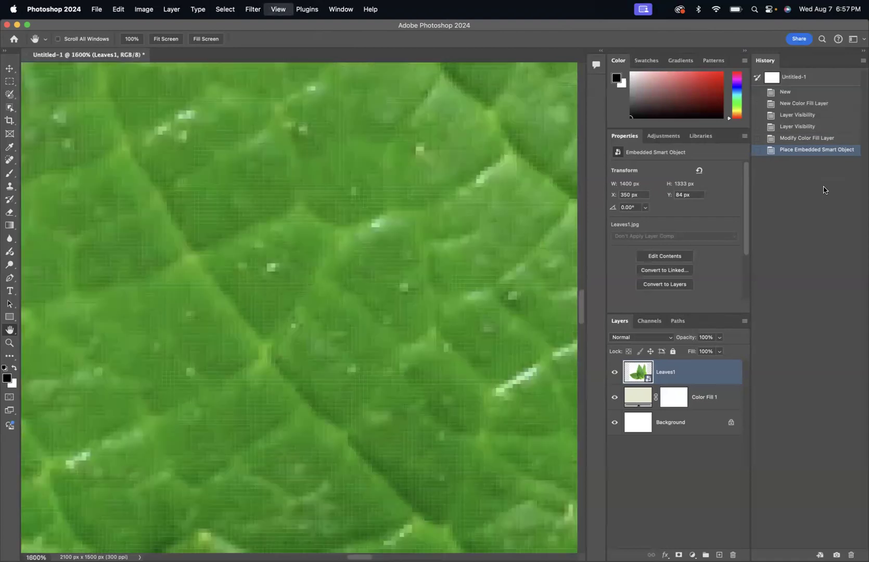
key("super+equal")
key("super+equal")
key("super+equal")
key("super+equal")
key("super+minus")
key("super+minus")
key("super+minus")
key("super+minus")
key("super+minus")
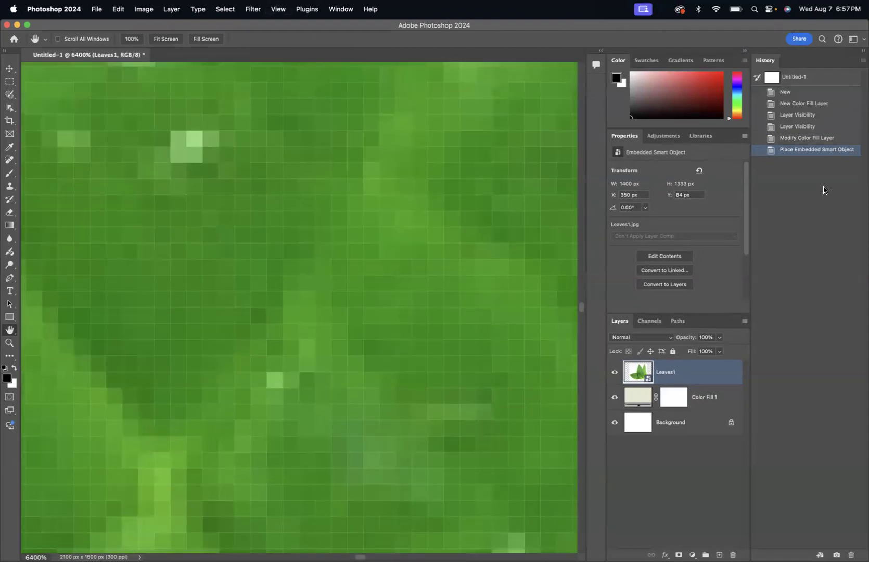
key("super+equal")
key("super+equal")
key("super+equal")
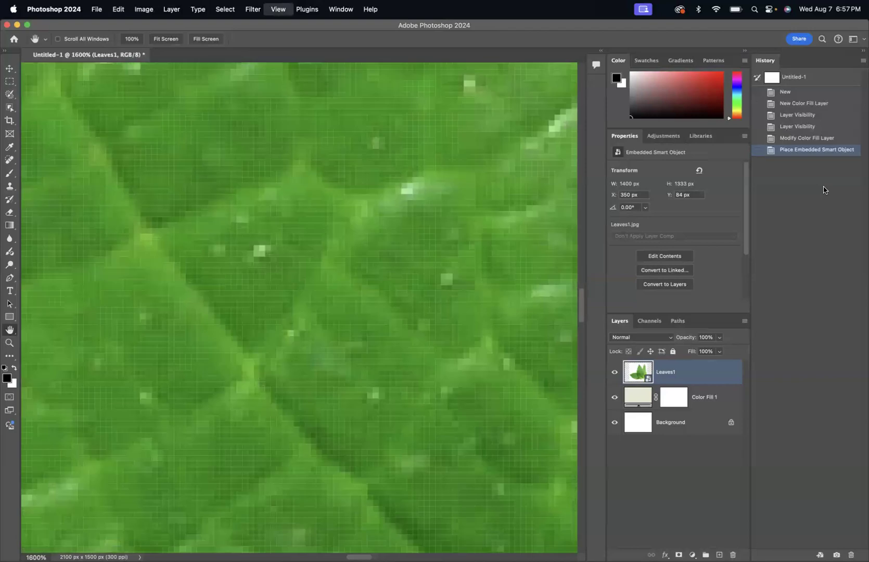
key("super+equal")
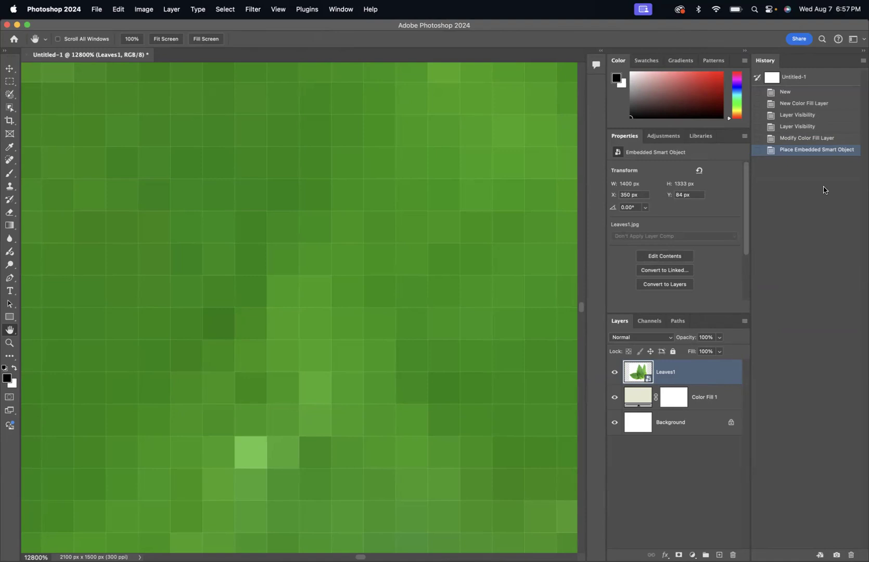
double_click(9, 330)
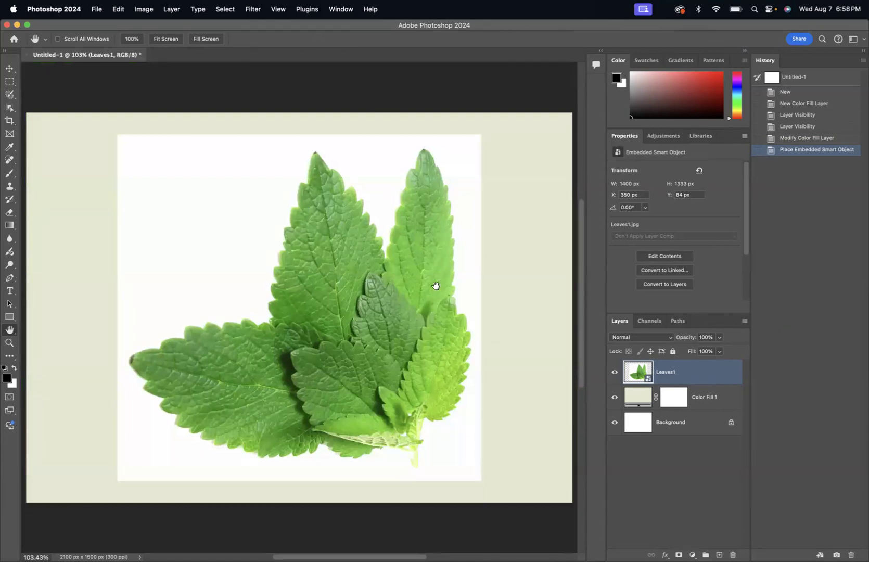
Rotate the Leaves1 smart object clockwise by about 13.6° with Free Transform, apply it, and activate the Hand tool
key("super+t")
left_click_drag(500, 130, 524, 191)
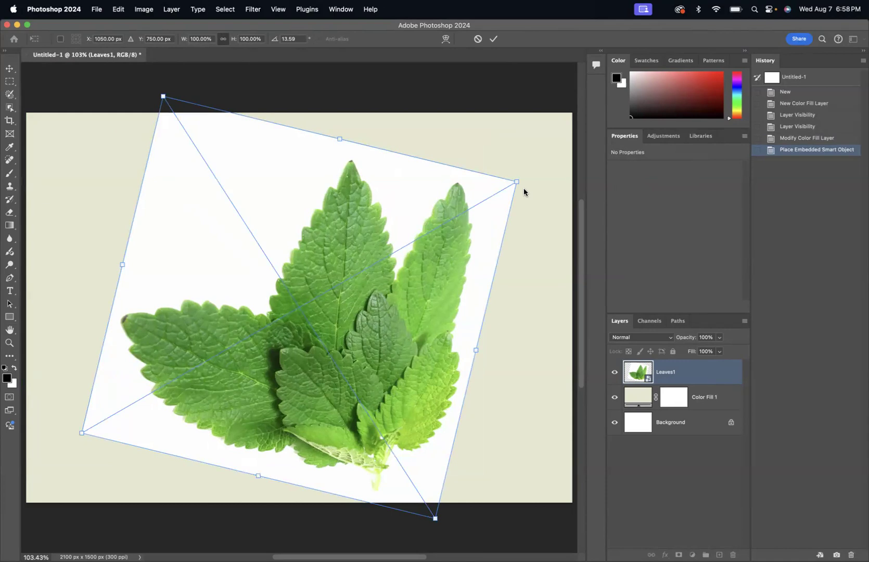
key("Return")
key("h")
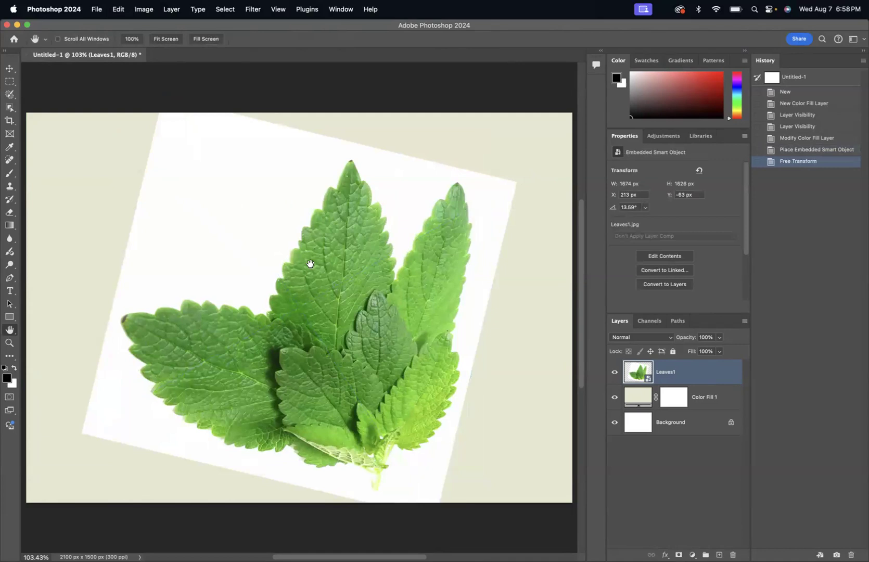
Examine the pixel grid of the rotated leaves at 12800% magnification and fit the whole canvas back in view
key("super+equal")
key("super+equal")
key("super+equal")
key("super+equal")
key("super+equal")
key("super+equal")
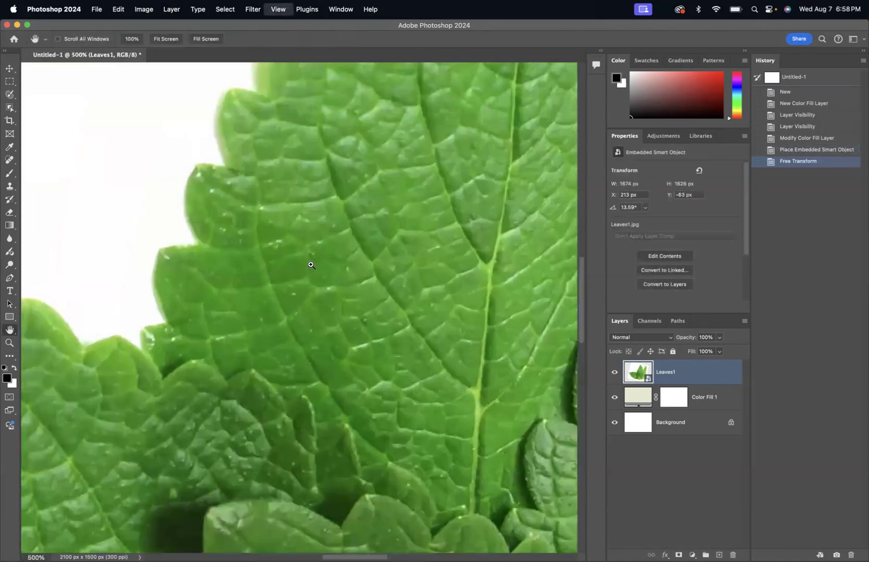
key("super+equal")
key("super+equal")
key("super+equal")
key("super+equal")
key("super+equal")
key("super+equal")
key("super+equal")
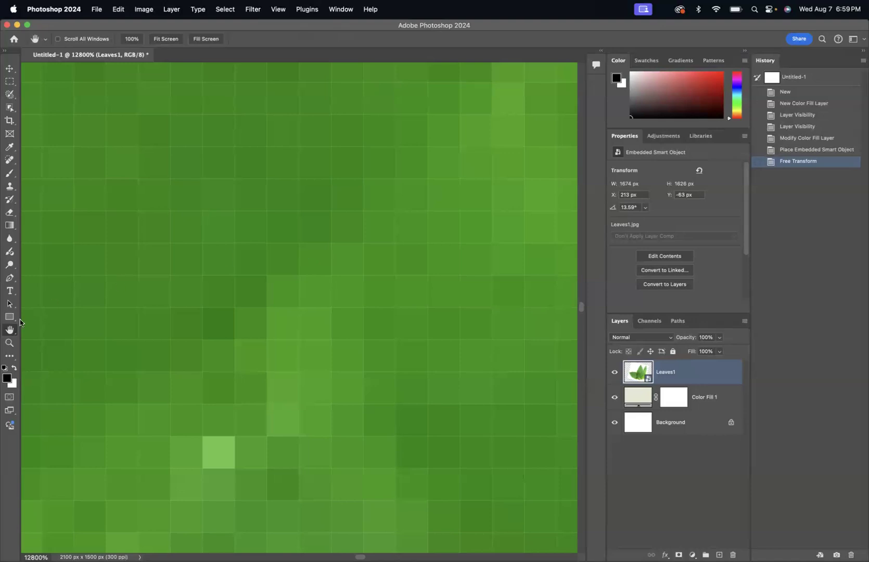
double_click(9, 329)
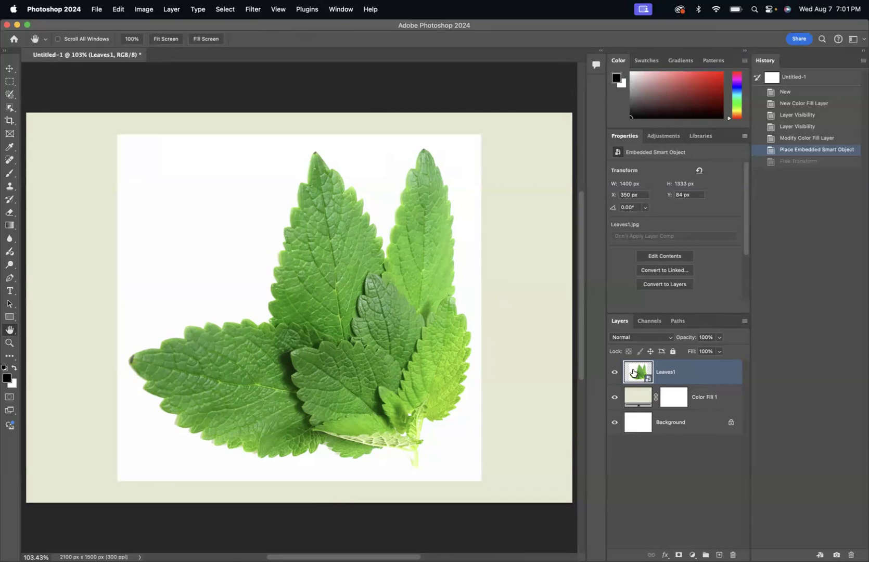
Check the layer commands available for the Leaves1 smart object, including Convert to Smart Object, without applying any
right_click(687, 373)
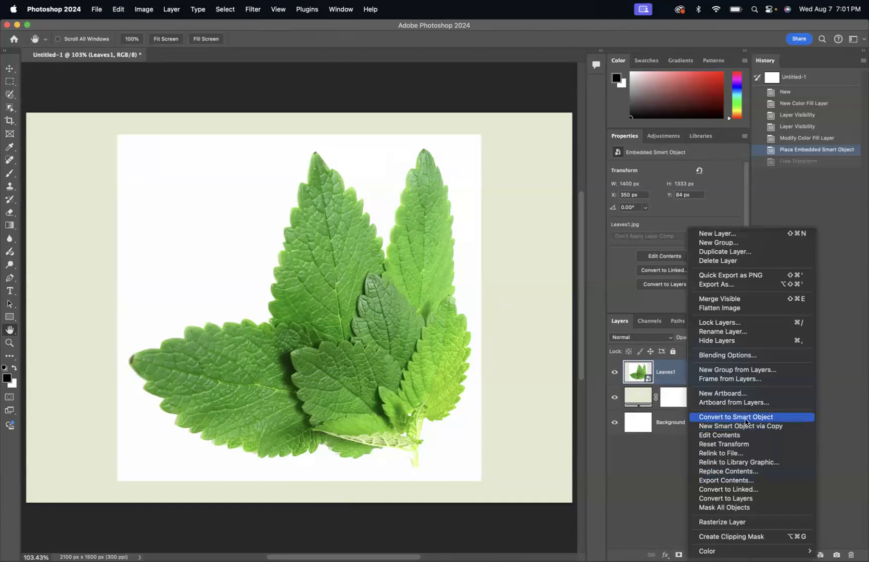
left_click(619, 490)
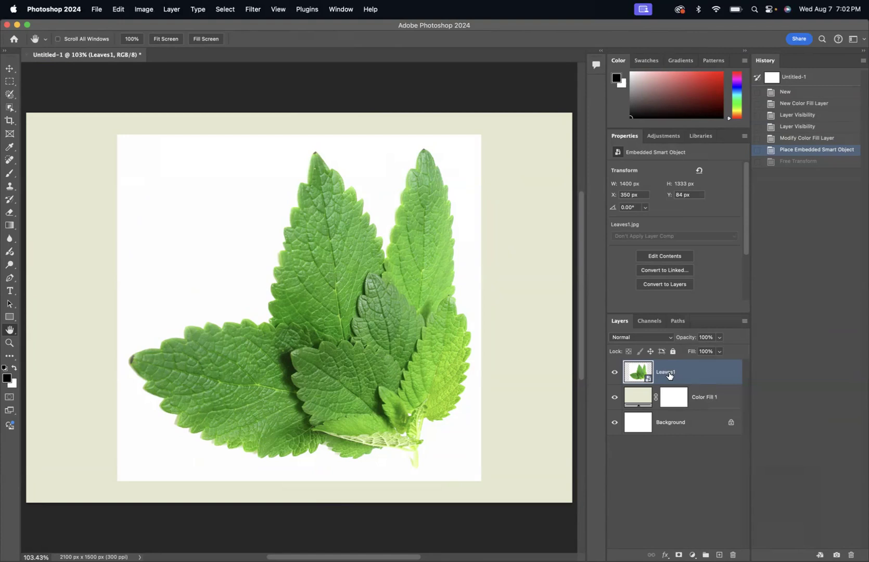
Rename the Leaves1 layer as Leaves
double_click(668, 373)
left_click(678, 372)
key("BackSpace")
key("Return")
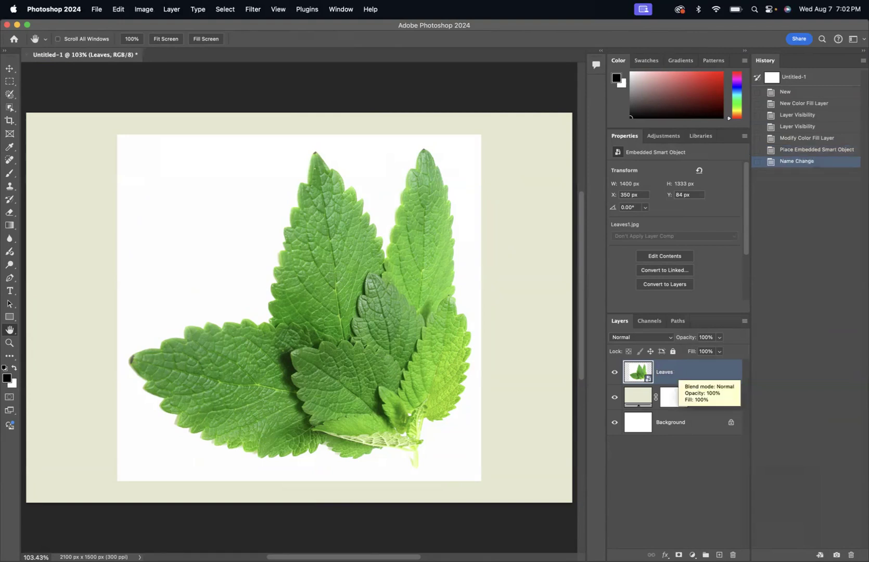
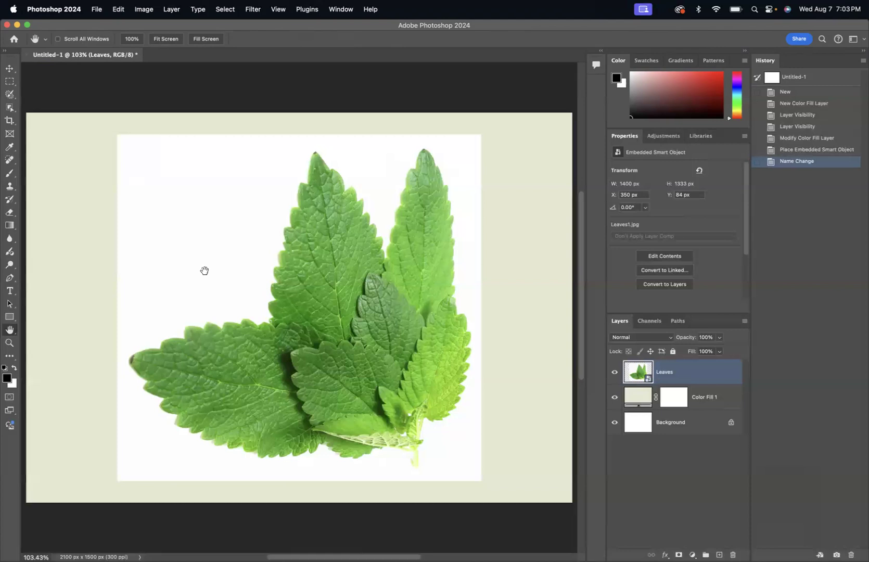
Try to paint on the Leaves smart object with the Brush tool and decline rasterizing it
key("b")
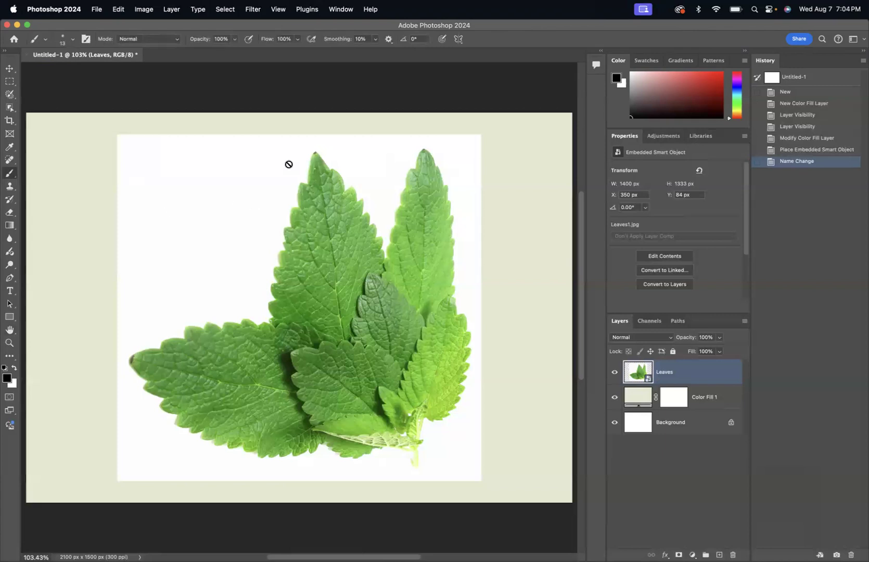
left_click(228, 211)
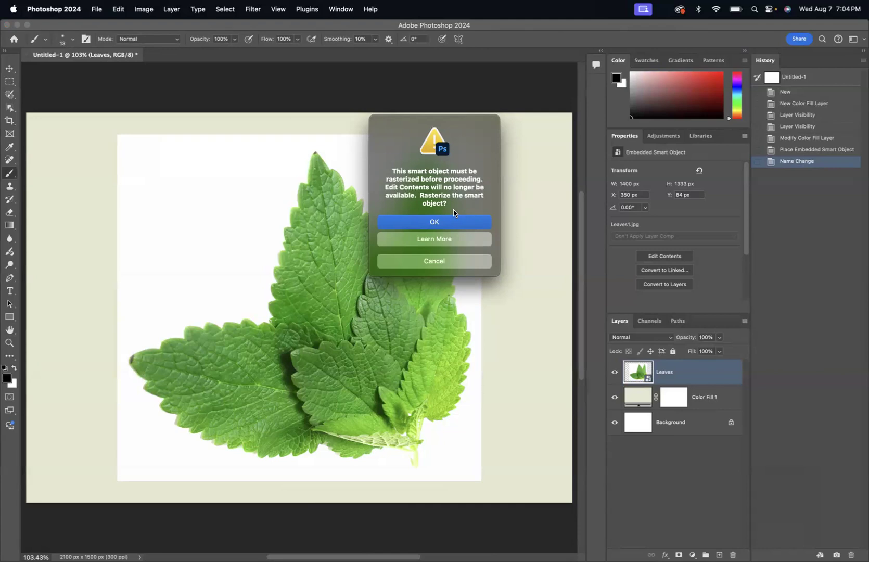
left_click(441, 261)
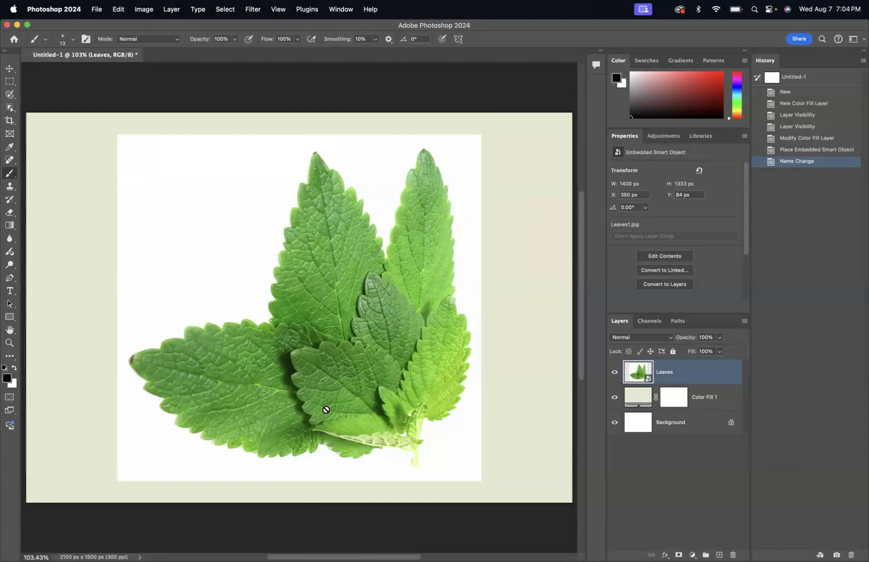
Add an empty layer above Leaves and scribble black strokes across the leaves with the brush enlarged to 80 px
left_click(719, 553)
key("bracketright")
key("bracketright")
key("bracketright")
key("bracketright")
key("bracketright")
key("bracketright")
key("bracketright")
mouse_move(161, 239)
left_mouse_down()
mouse_move(255, 194)
mouse_move(207, 261)
mouse_move(371, 190)
mouse_move(223, 321)
mouse_move(223, 357)
mouse_move(391, 319)
mouse_move(395, 362)
mouse_move(471, 340)
mouse_move(543, 364)
mouse_move(373, 434)
mouse_move(130, 429)
mouse_move(95, 381)
mouse_move(225, 342)
mouse_move(235, 367)
left_mouse_up()
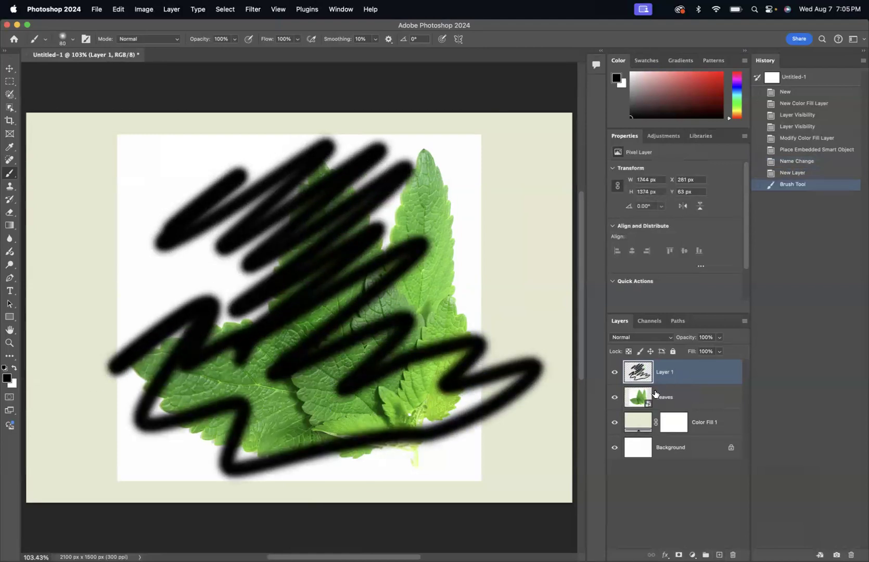
Revert the document history to the Name Change state, removing the black brush strokes and the added layer
left_click(794, 173)
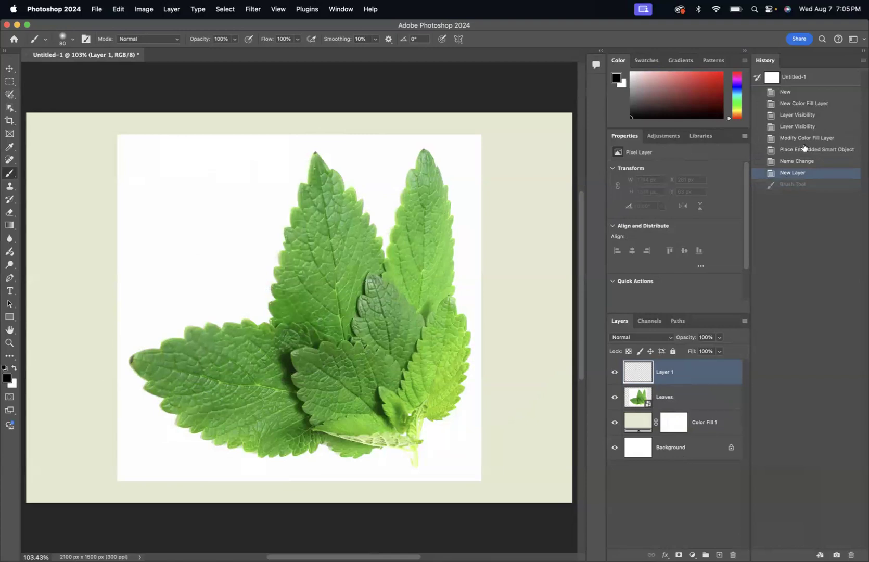
left_click(795, 161)
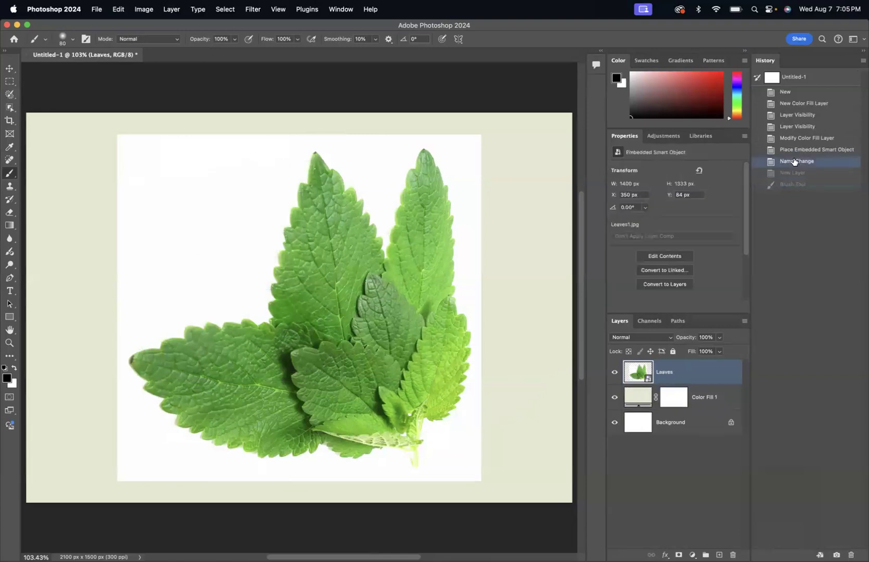
left_click(9, 213)
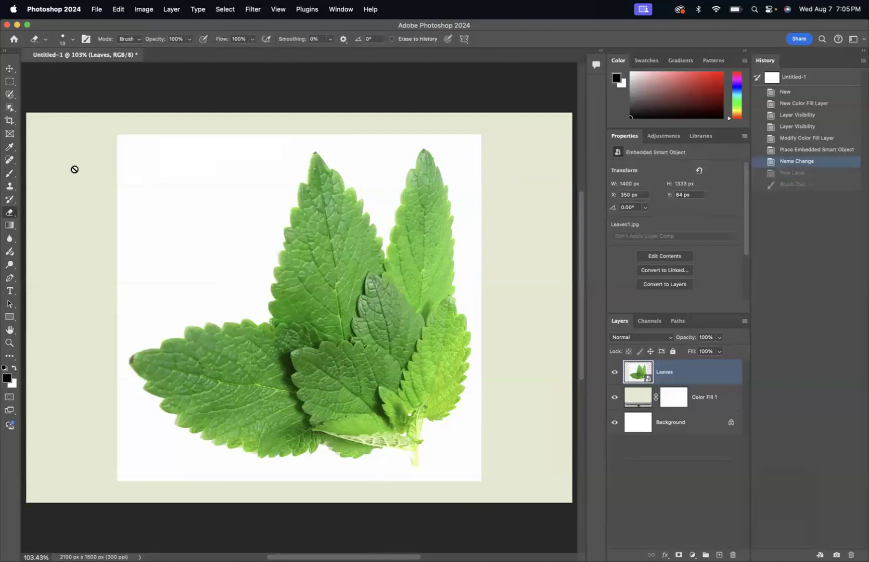
left_click(791, 150)
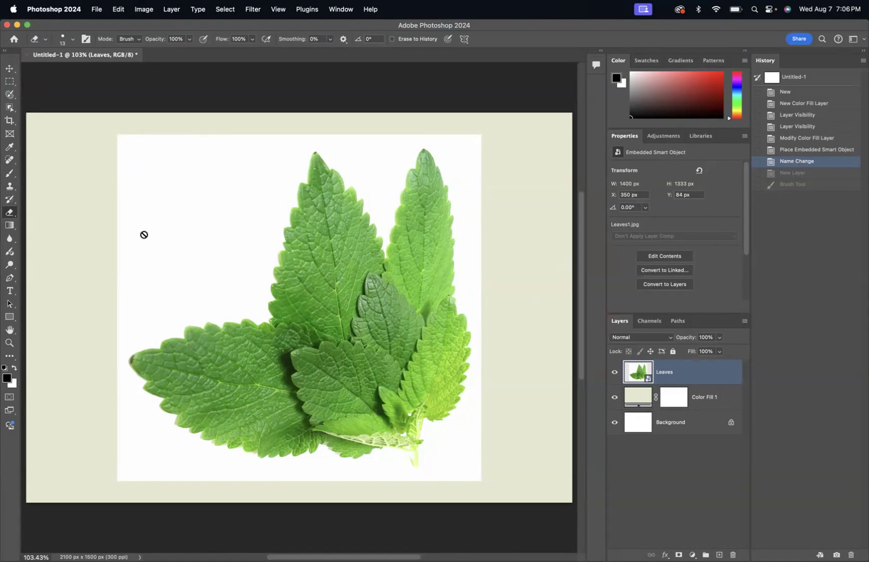
Mark freehand strokes across the middle of the leaves using the Selection Brush tool reduced to size 40
left_click(8, 96)
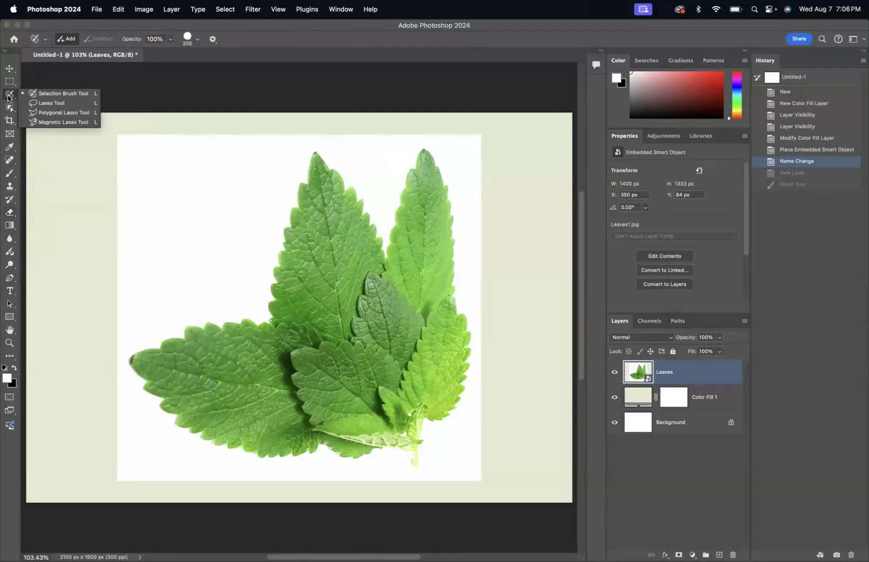
left_click(36, 93)
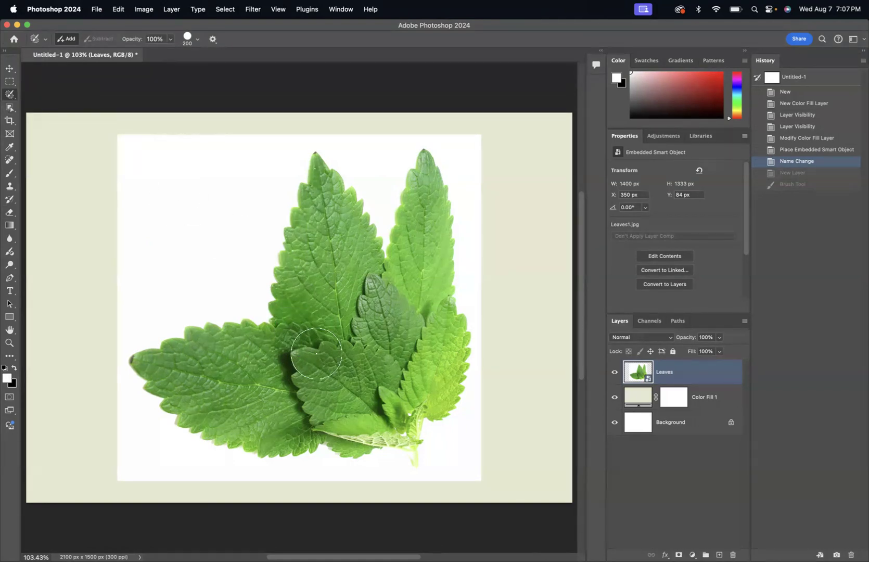
key("bracketleft")
key("bracketleft")
key("bracketleft")
key("bracketleft")
key("bracketleft")
key("bracketleft")
key("bracketleft")
key("bracketleft")
key("bracketleft")
key("bracketleft")
key("bracketleft")
left_click_drag(214, 378, 323, 380)
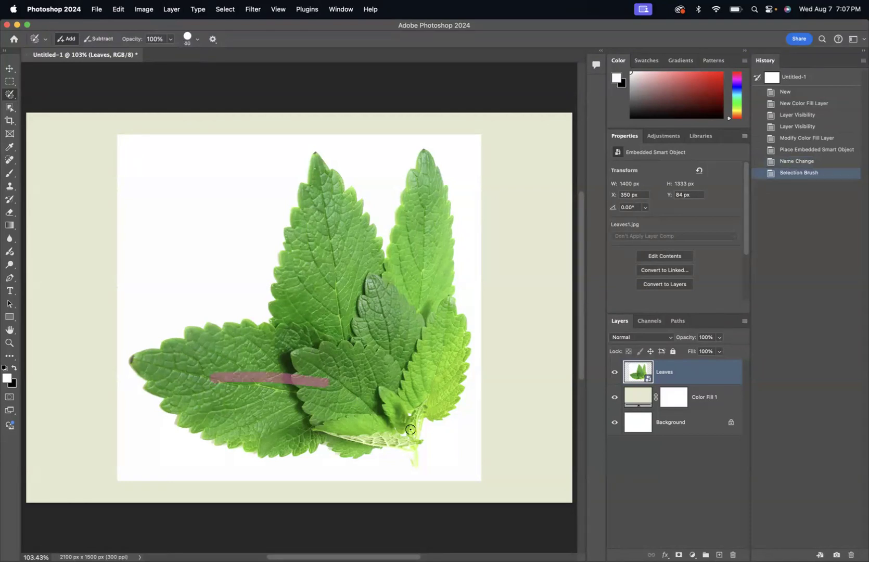
left_click(9, 94)
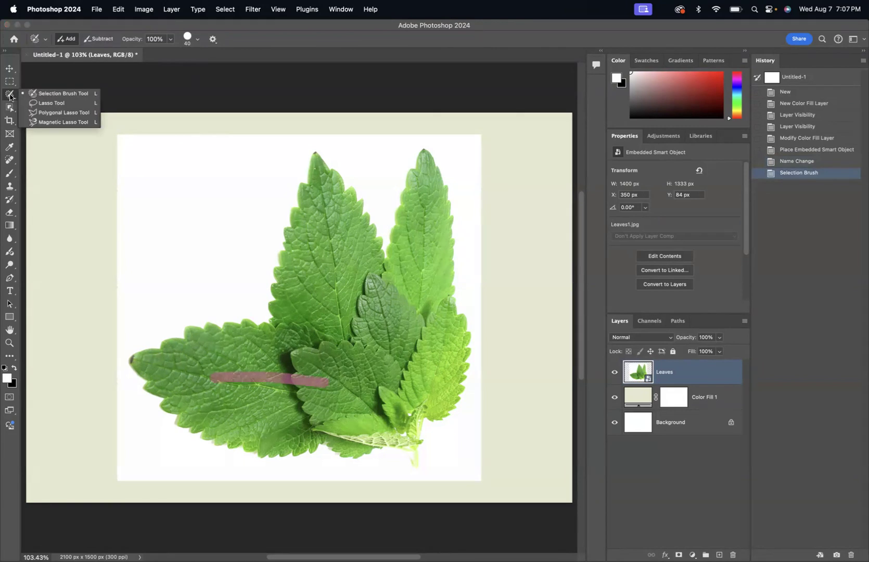
left_click(307, 348)
mouse_move(248, 373)
left_mouse_down()
mouse_move(325, 330)
mouse_move(287, 360)
mouse_move(311, 353)
left_mouse_up()
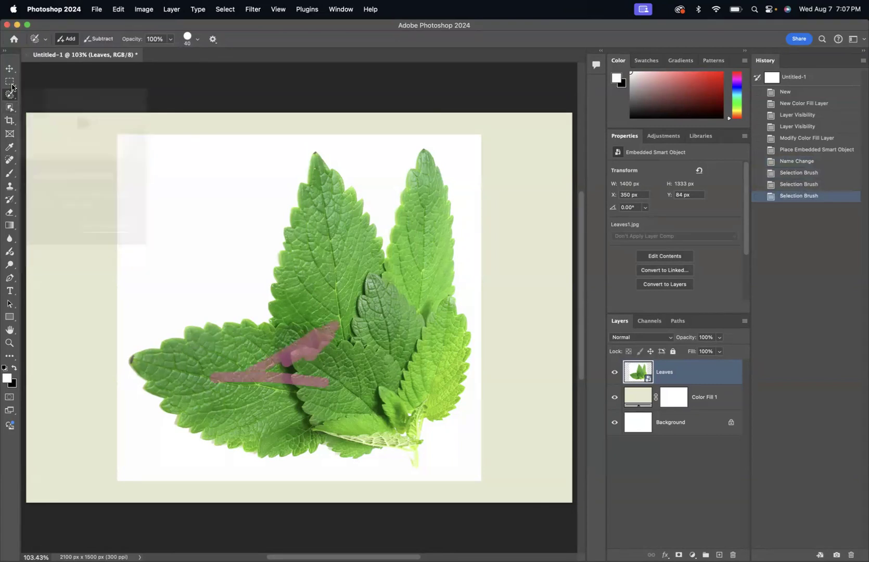
Revert the document history to the Name Change state, discarding the Selection Brush strokes
left_click(10, 107)
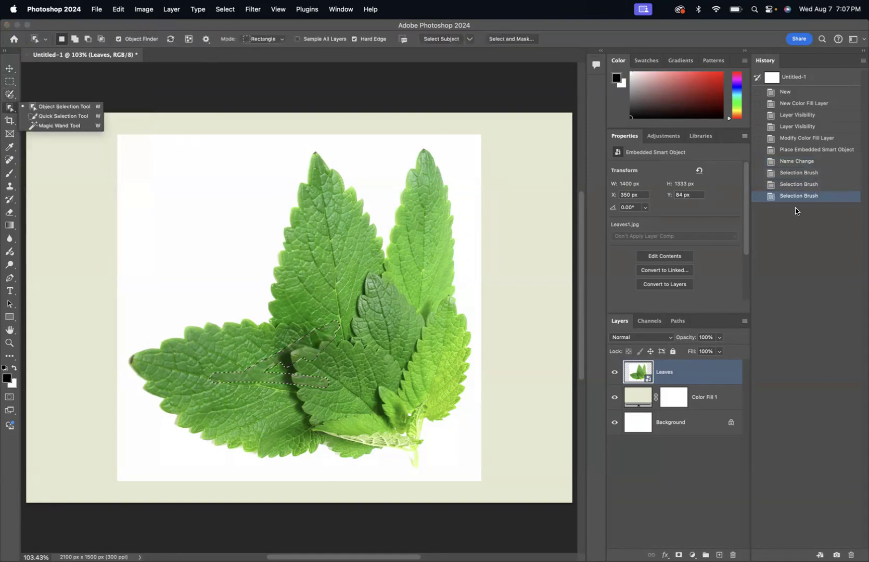
left_click(806, 185)
left_click(798, 162)
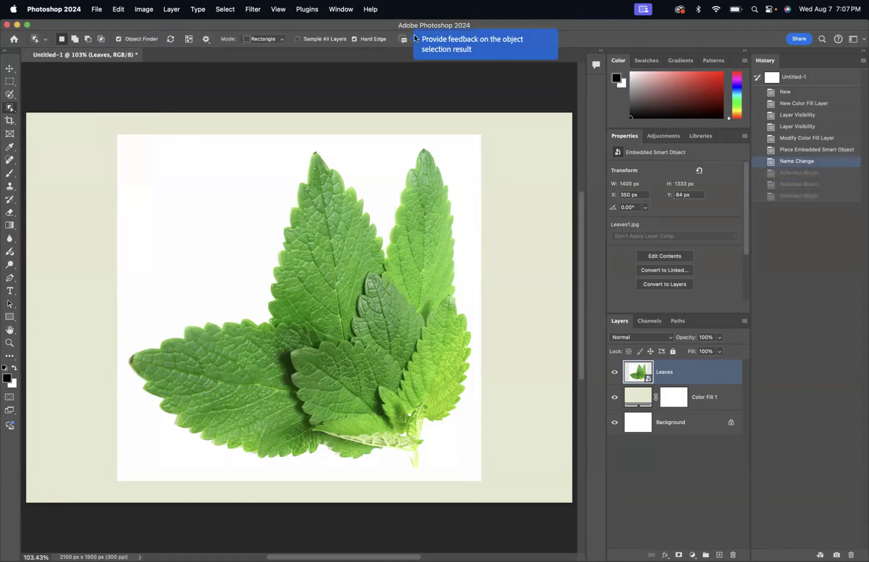
Select all the leaves with the Quick Selection tool at size 30 and turn the selection into a layer mask on the Leaves layer
right_click(10, 109)
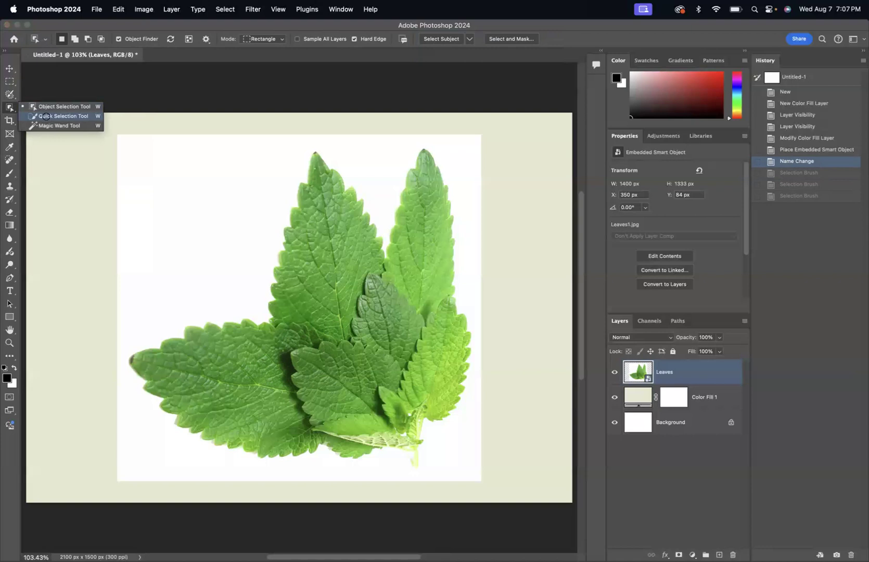
left_click(45, 116)
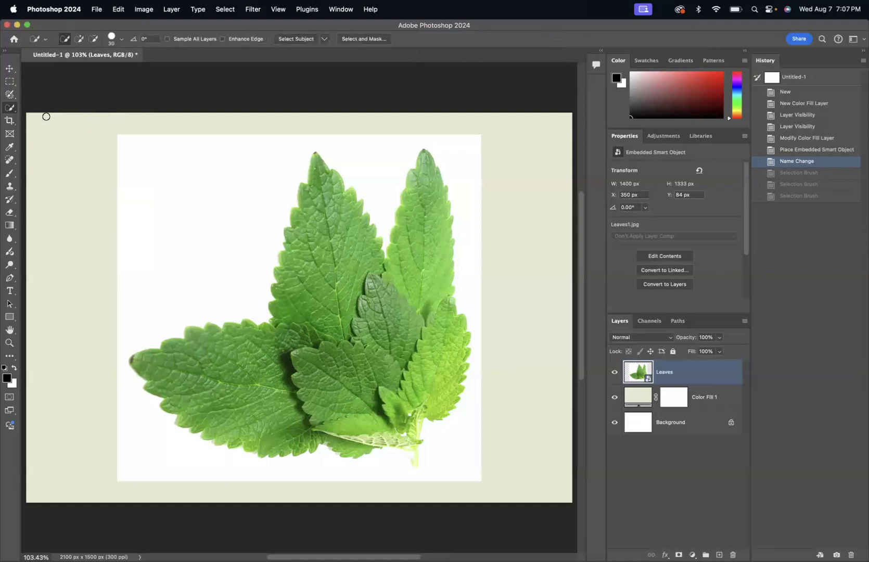
right_click(8, 113)
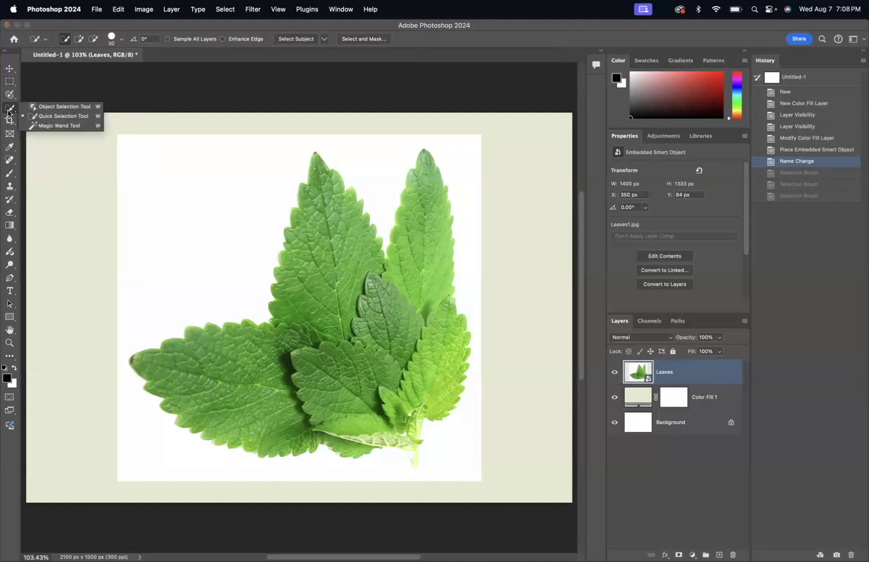
left_click(51, 119)
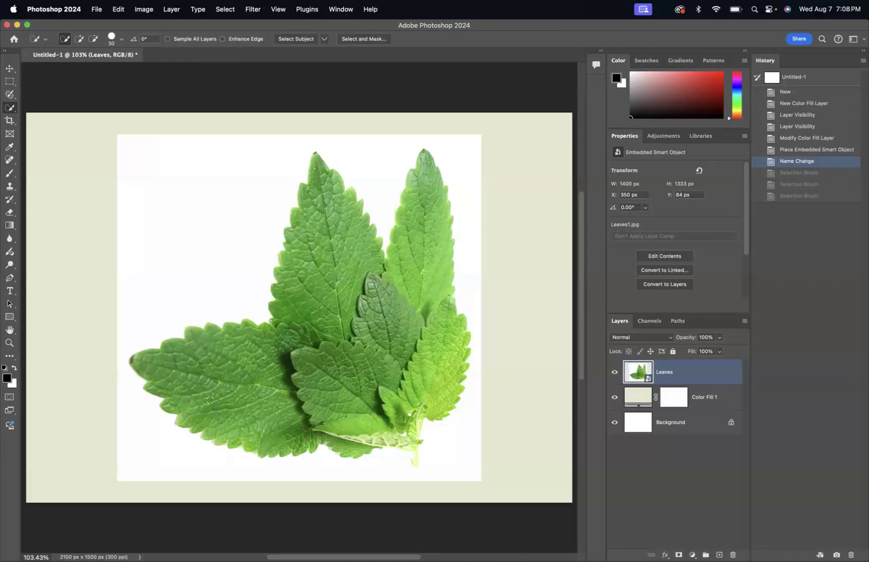
mouse_move(218, 407)
left_mouse_down()
mouse_move(214, 363)
mouse_move(272, 368)
mouse_move(205, 344)
mouse_move(181, 359)
mouse_move(245, 399)
mouse_move(249, 414)
mouse_move(333, 432)
mouse_move(357, 427)
mouse_move(355, 441)
mouse_move(325, 211)
mouse_move(386, 330)
mouse_move(419, 367)
mouse_move(407, 383)
mouse_move(413, 443)
mouse_move(433, 384)
mouse_move(424, 356)
mouse_move(435, 364)
mouse_move(433, 401)
mouse_move(444, 316)
mouse_move(425, 229)
left_mouse_up()
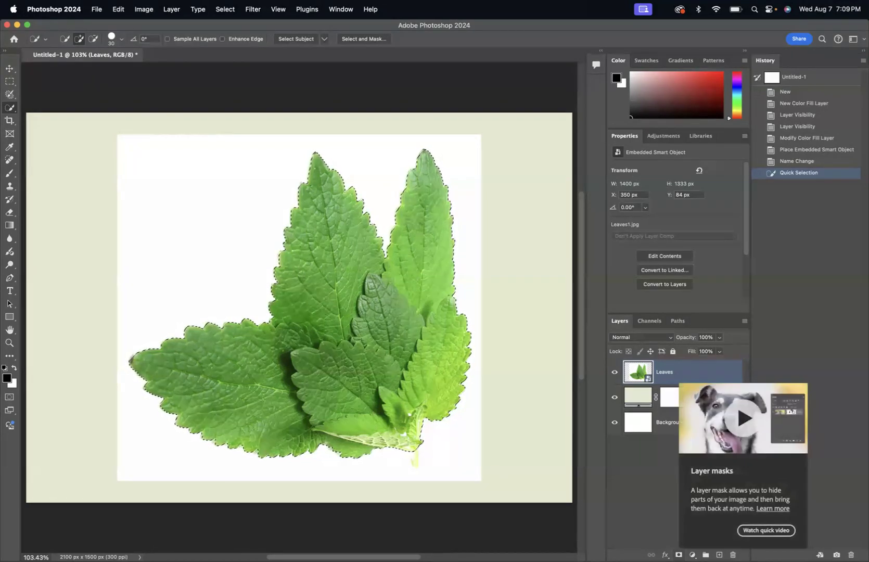
left_click(679, 555)
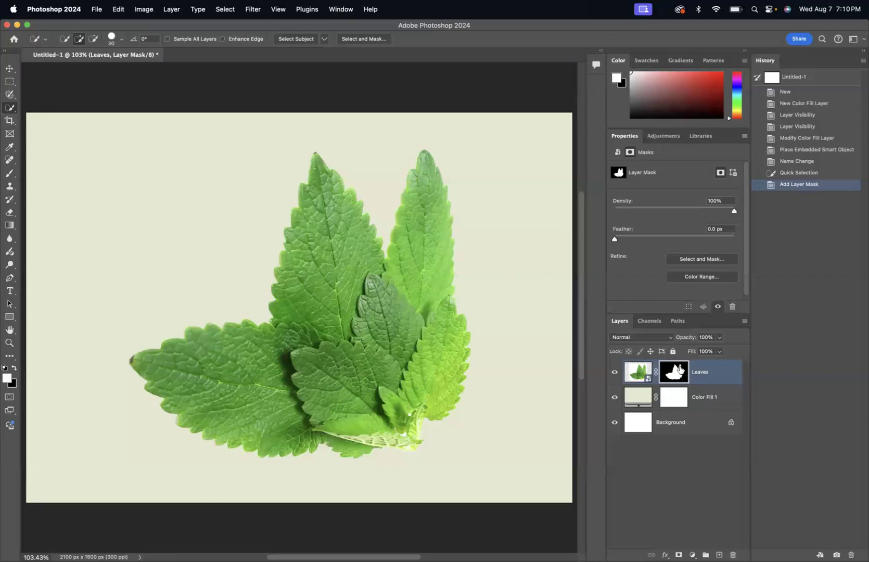
Scribble black zigzag strokes over the leaves on the Leaves layer mask with the 80 px brush
left_click(9, 173)
left_click(14, 367)
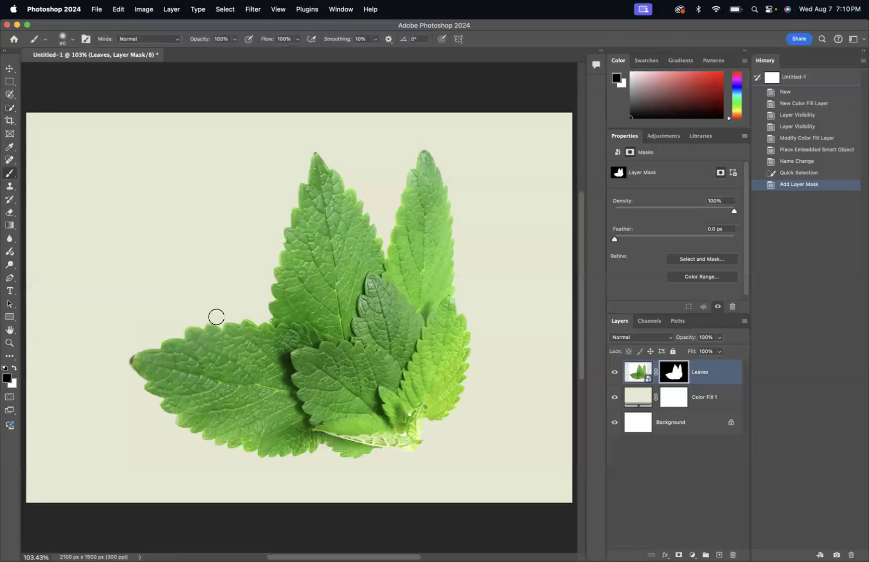
mouse_move(208, 284)
left_mouse_down()
mouse_move(240, 454)
mouse_move(233, 307)
mouse_move(253, 301)
mouse_move(300, 406)
mouse_move(358, 412)
mouse_move(389, 359)
mouse_move(328, 179)
mouse_move(423, 427)
mouse_move(438, 374)
mouse_move(423, 249)
left_mouse_up()
Paint white over the leaves' mask with the brush enlarged to 125 px, and revert the history to the Add Layer Mask state
key("bracketright")
key("bracketright")
key("bracketright")
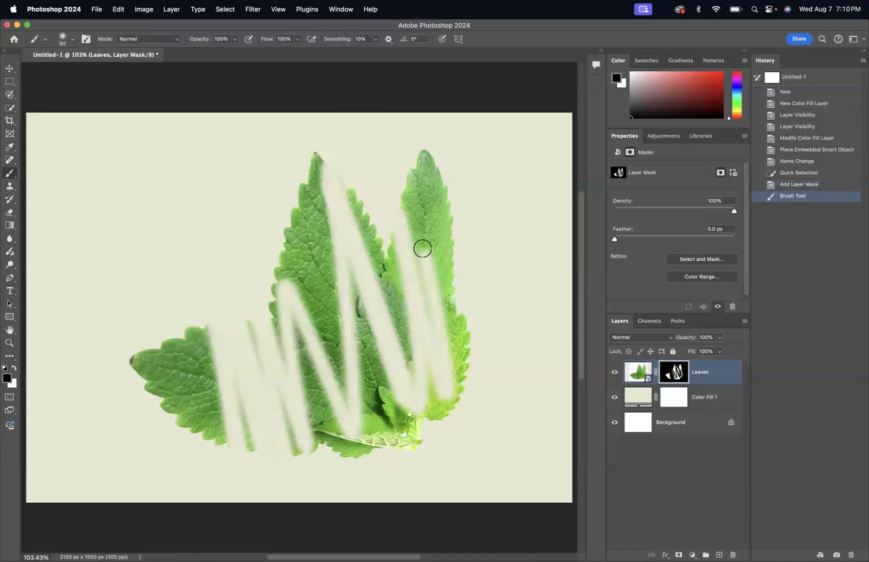
key("x")
mouse_move(411, 213)
left_mouse_down()
mouse_move(181, 401)
mouse_move(421, 291)
mouse_move(413, 352)
mouse_move(234, 442)
mouse_move(544, 297)
mouse_move(392, 455)
mouse_move(442, 460)
mouse_move(305, 488)
mouse_move(82, 470)
mouse_move(202, 277)
mouse_move(262, 281)
mouse_move(248, 161)
mouse_move(151, 242)
left_mouse_up()
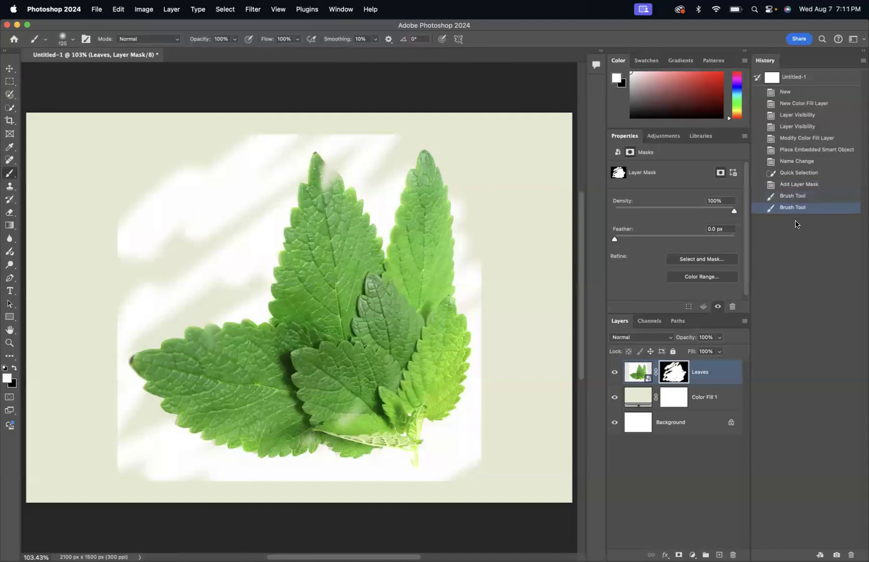
left_click(810, 184)
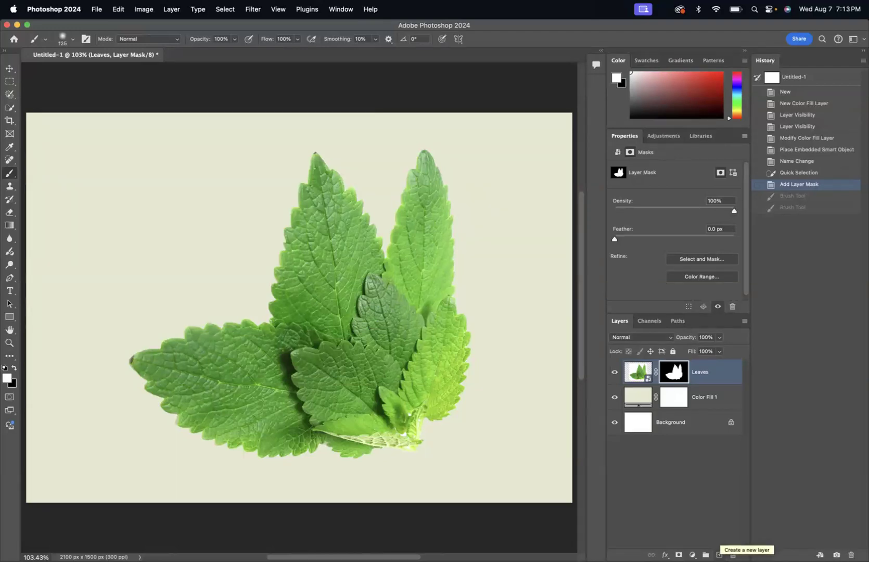
Add a new layer above Leaves and draw a horizontal black-to-white linear gradient across the canvas with the Gradient tool
left_click(719, 554)
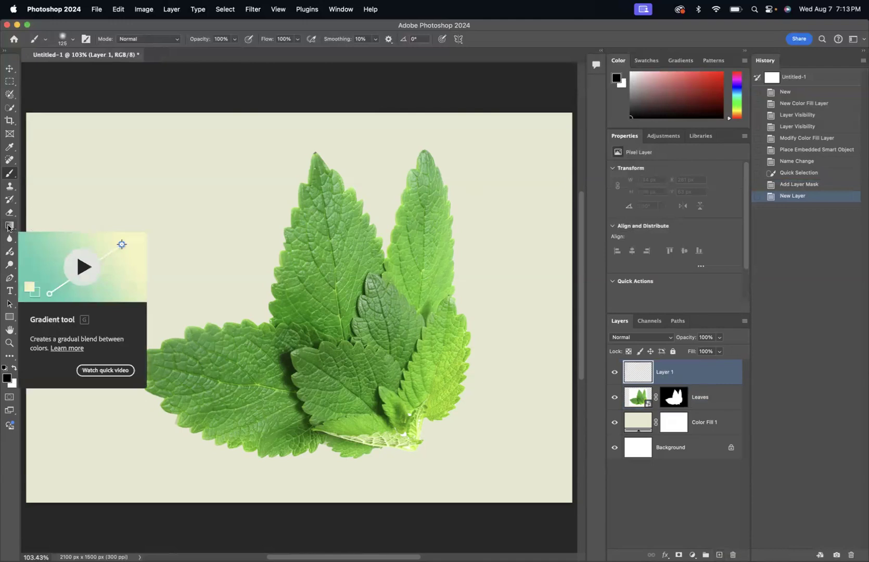
left_click(10, 225)
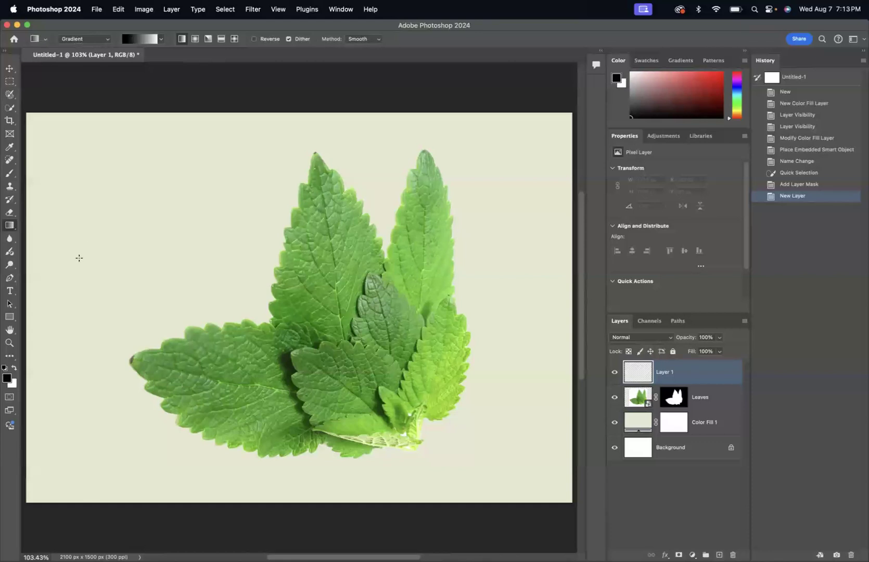
left_click_drag(64, 260, 529, 264)
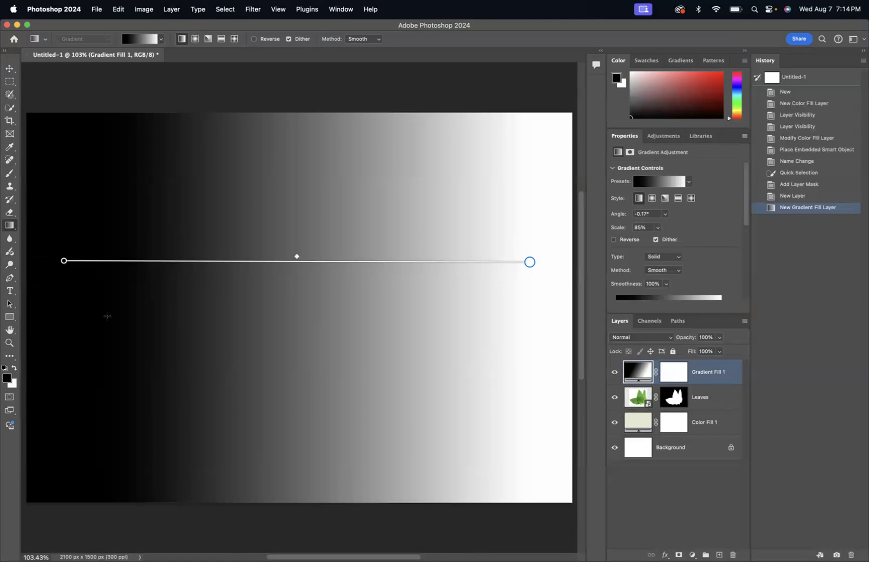
Try the third Basics gradient preset on the gradient fill and revert the history to the New Gradient Fill Layer state
left_click(159, 41)
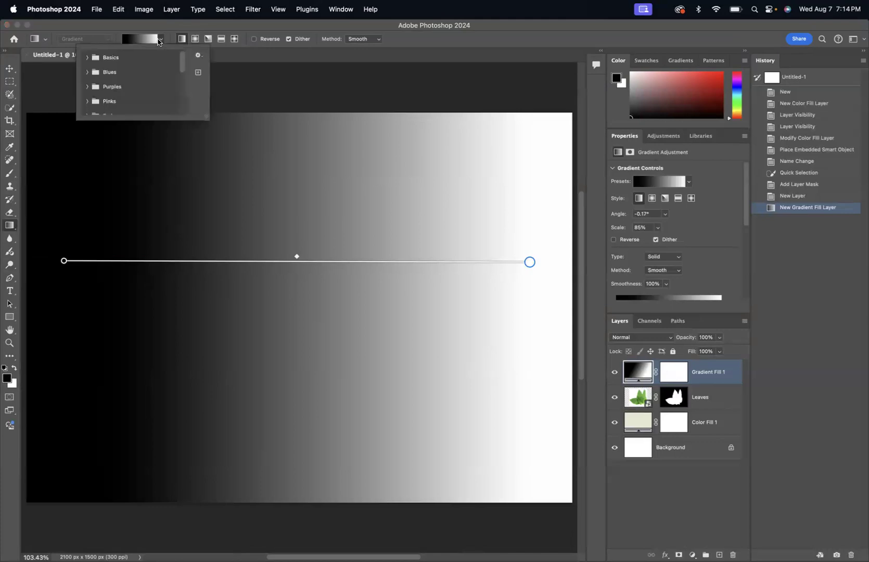
left_click(88, 57)
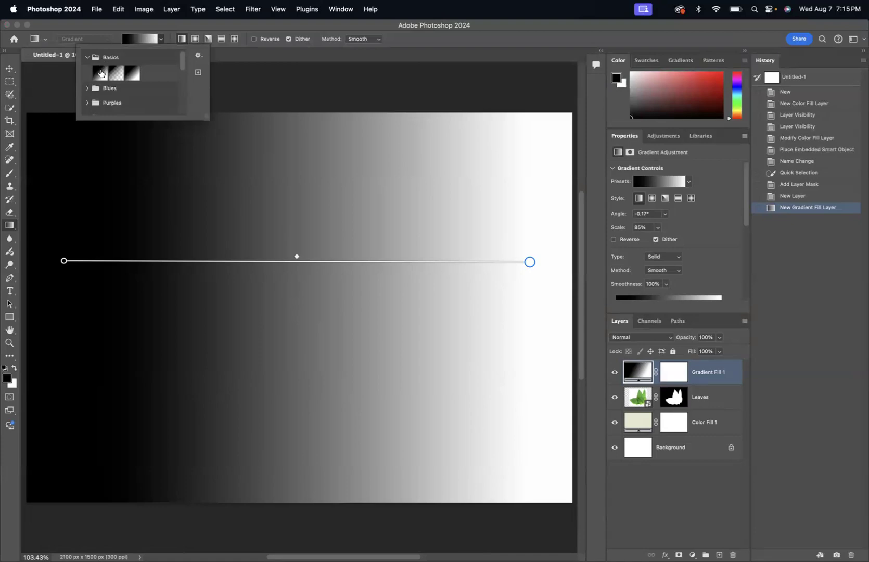
left_click(136, 77)
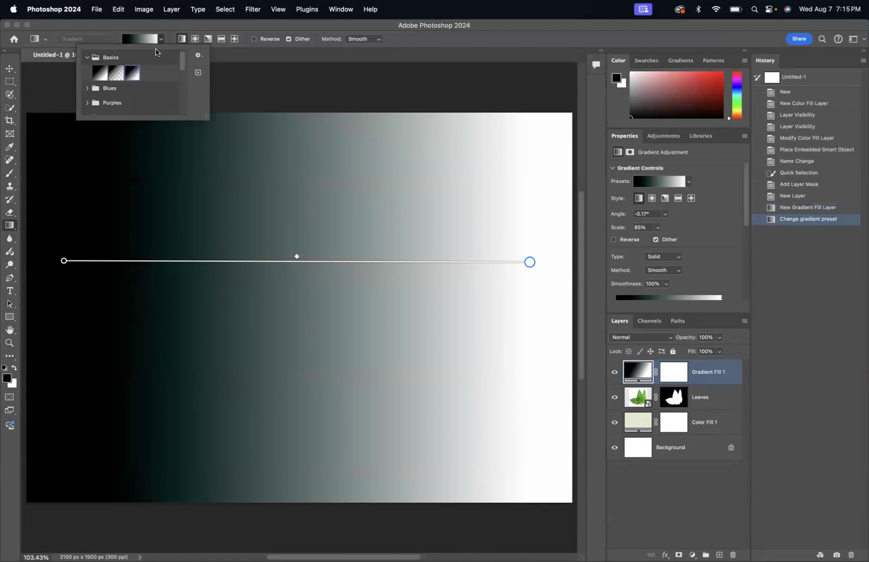
left_click(124, 27)
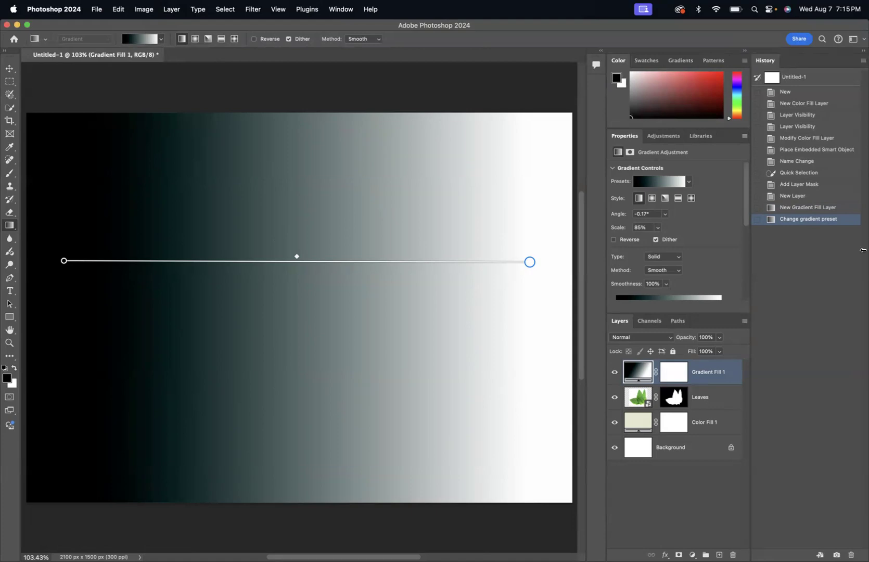
left_click(803, 208)
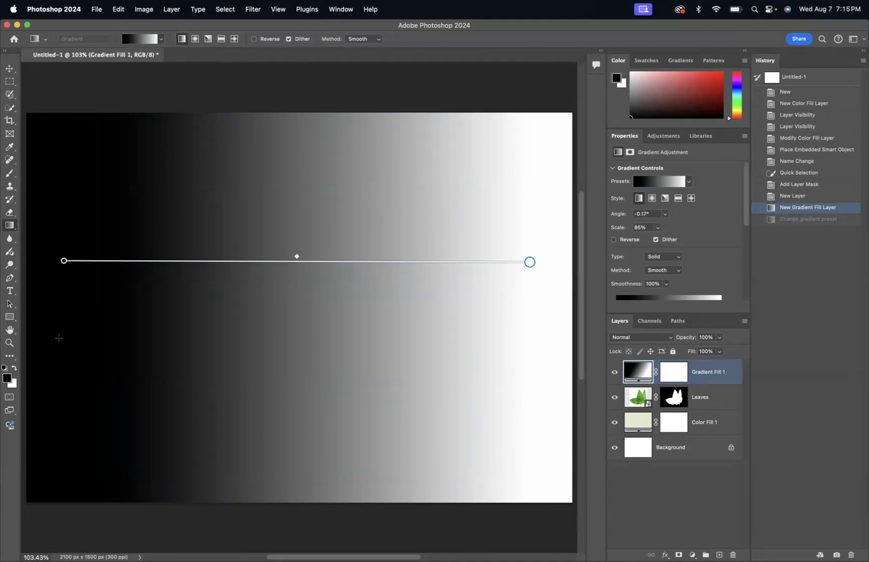
Redraw the gradient diagonally upward across the canvas at an angle of about 14° and a scale of about 83%
left_click_drag(59, 340, 498, 229)
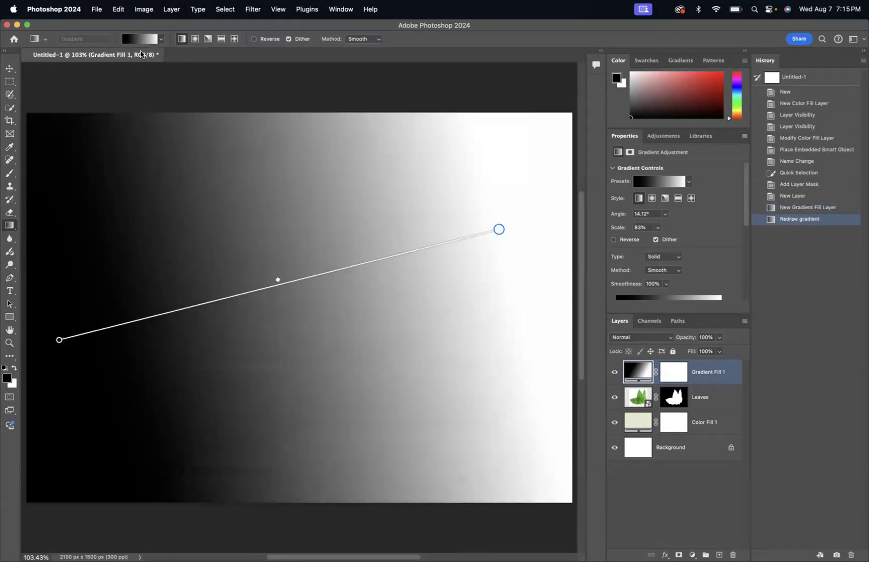
left_click(159, 40)
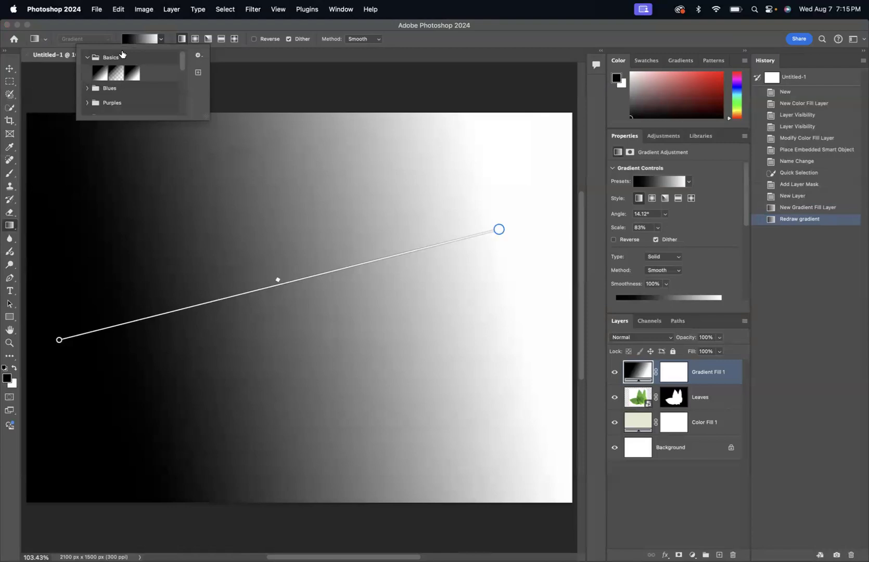
left_click(161, 40)
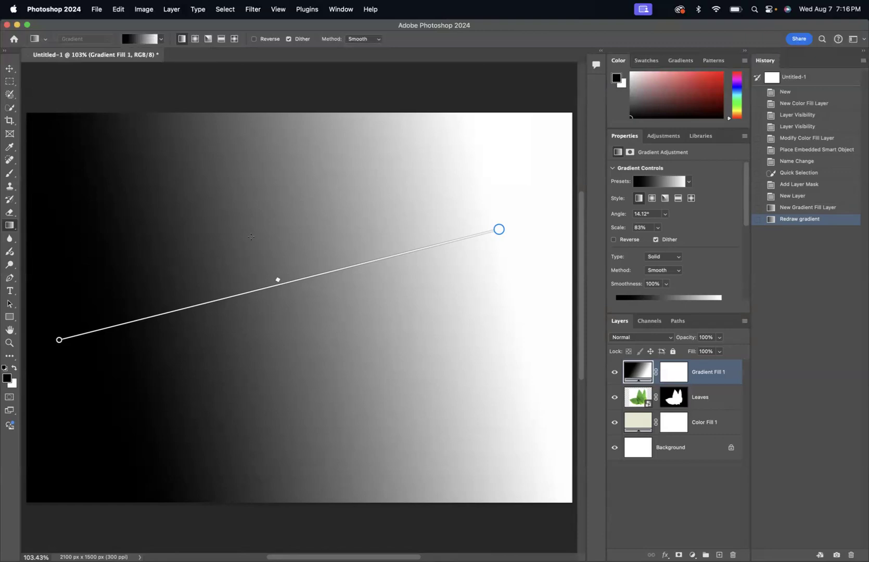
Redraw the gradient in various lengths and directions, finishing with a nearly horizontal black-to-white one, black on the canvas's left, at about 88% scale
left_click_drag(229, 246, 379, 239)
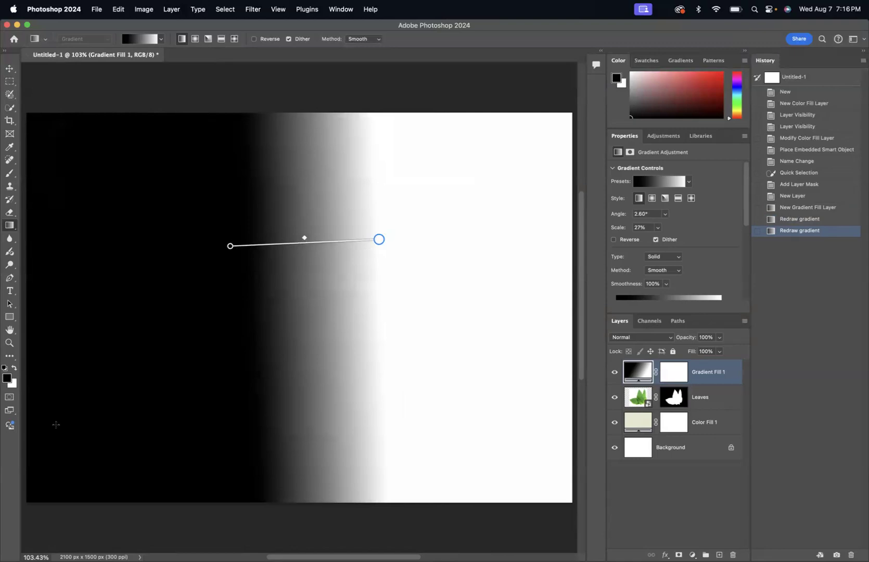
left_click_drag(51, 430, 541, 423)
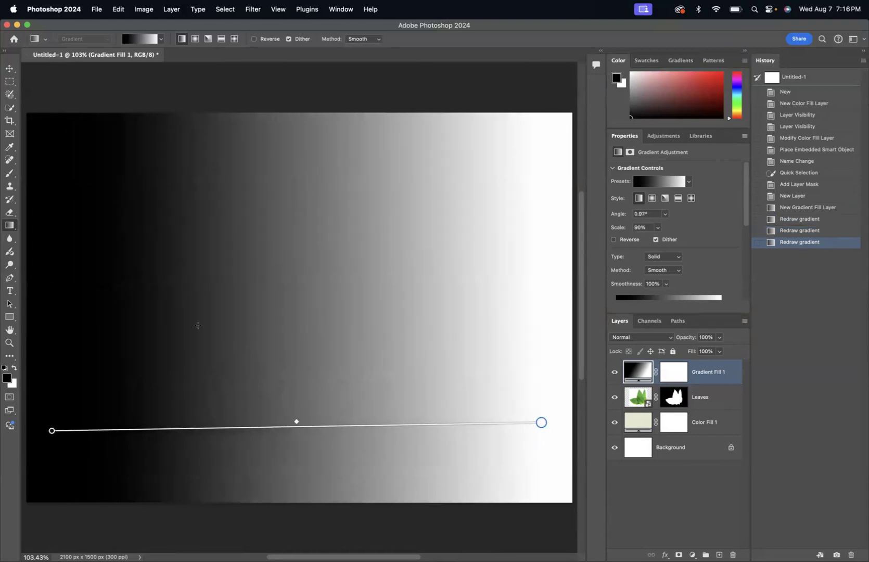
left_click_drag(75, 405, 543, 170)
left_click_drag(327, 465, 323, 132)
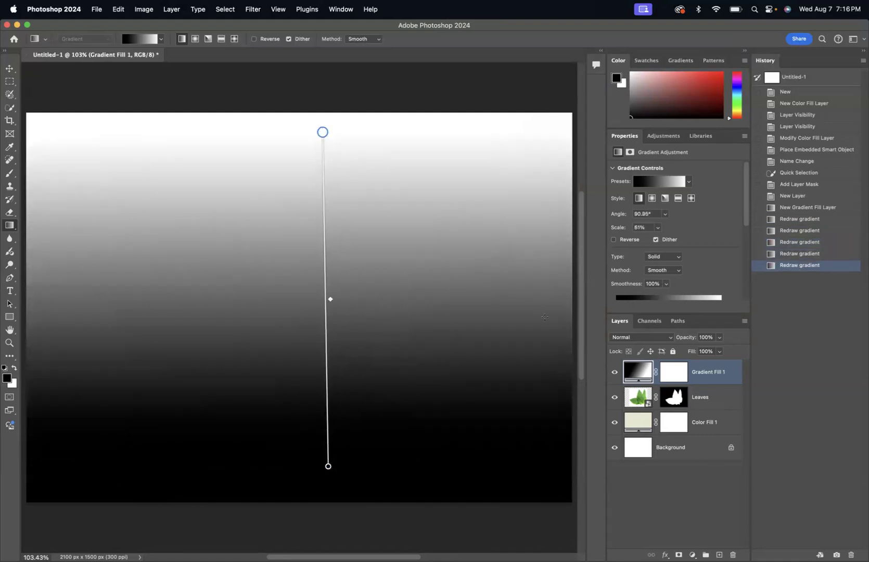
left_click_drag(548, 320, 50, 315)
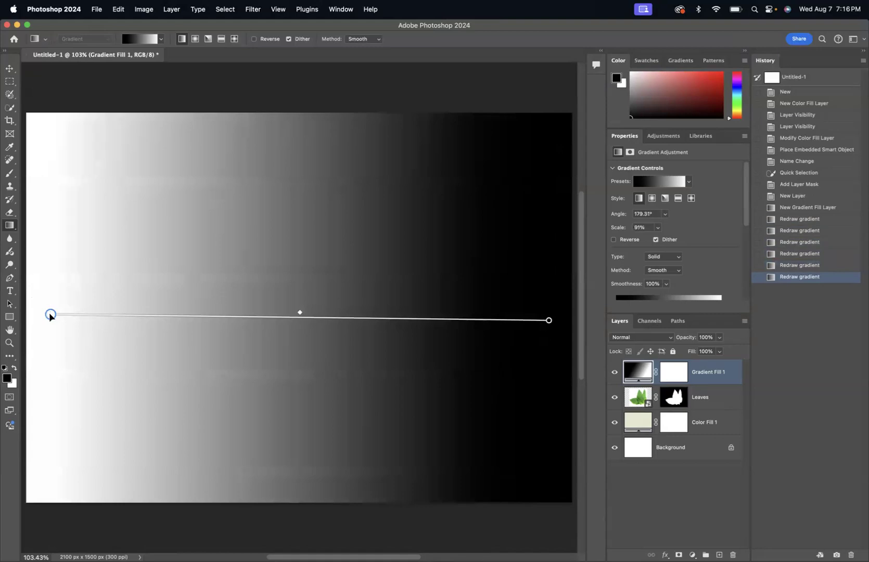
left_click_drag(63, 249, 544, 248)
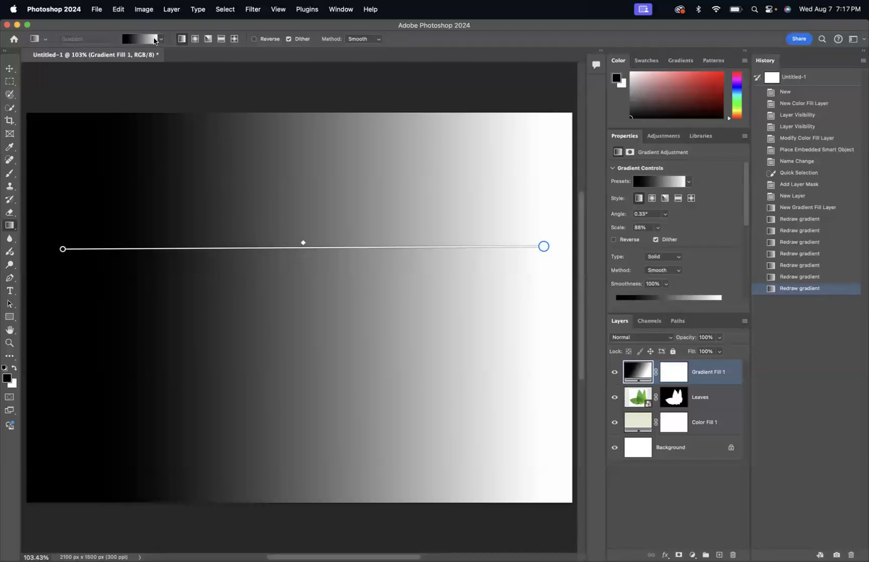
Redraw the gradient almost horizontally across the canvas's middle, black on its left, at an angle of about 0.6° and a scale of about 90%
left_click_drag(45, 297, 535, 293)
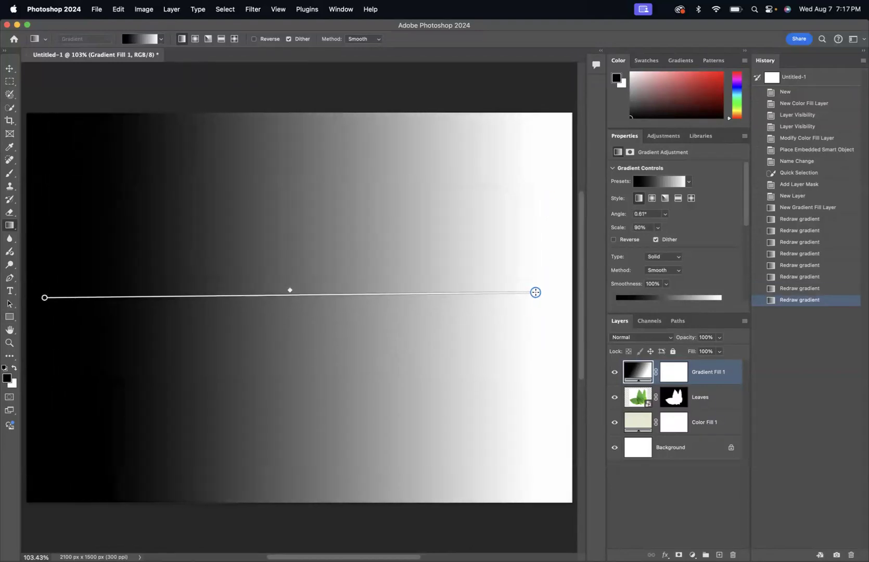
Try the first and third presets of the Blues group on the gradient fill
left_click(163, 41)
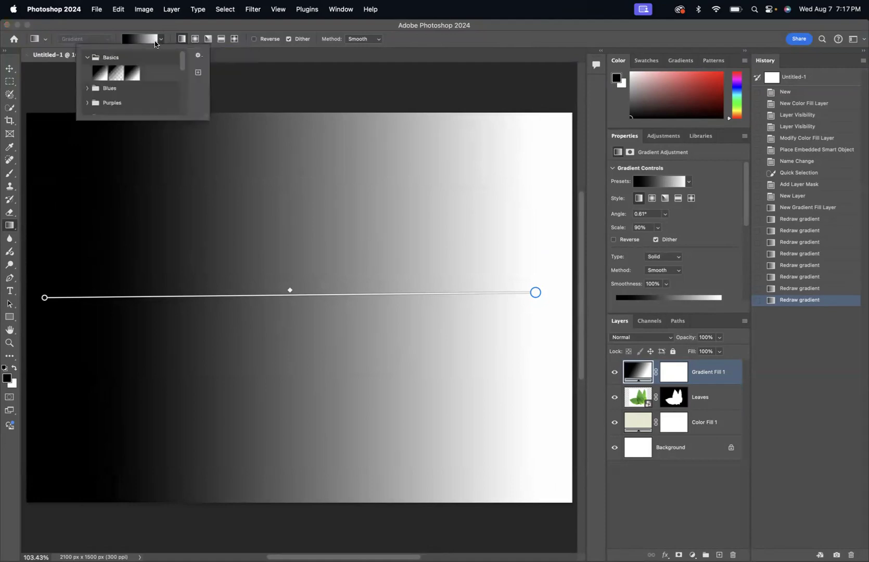
scroll(134, 106, "down", 3)
scroll(130, 104, "up", 3)
left_click(87, 88)
scroll(133, 89, "down", 5)
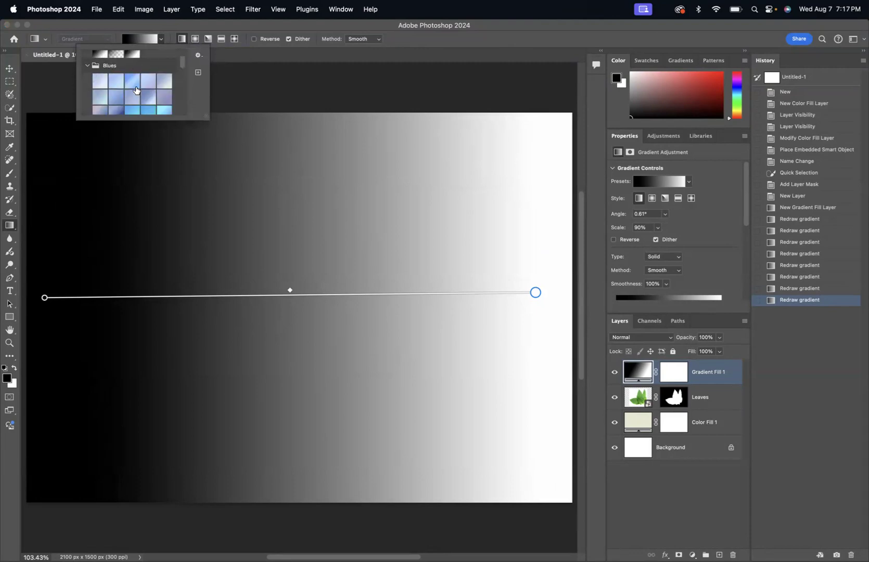
scroll(134, 89, "up", 5)
left_click(99, 82)
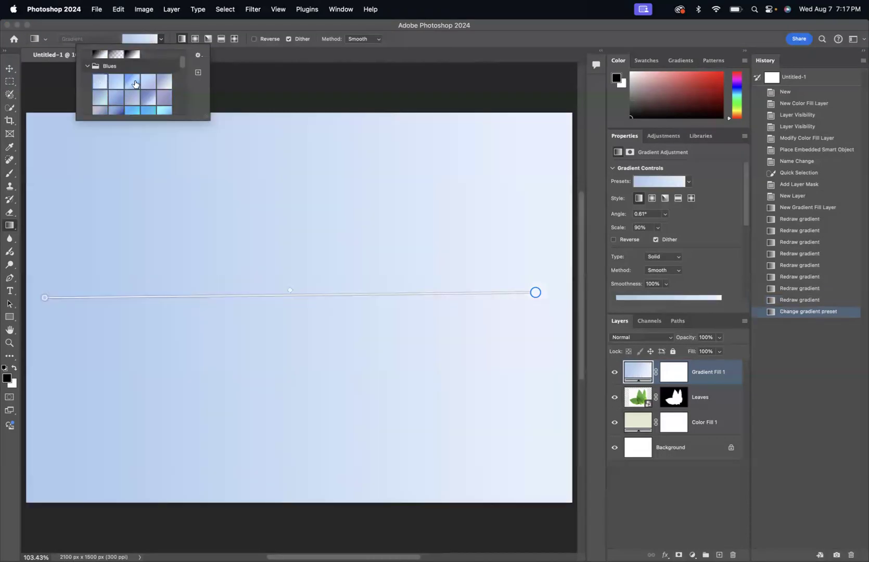
left_click(131, 82)
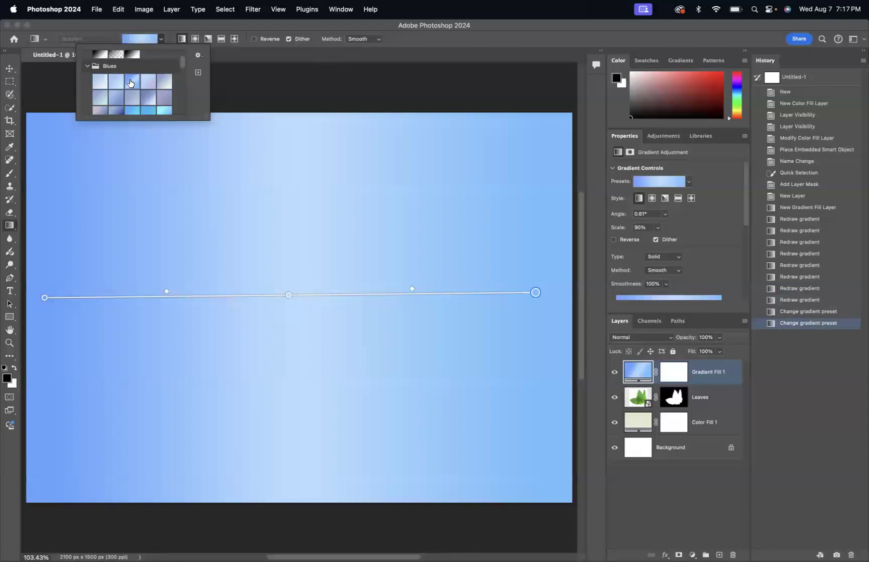
Look through the Reds and Neutrals preset groups and apply the first Basics preset, black to white, to the gradient fill
scroll(130, 84, "down", 5)
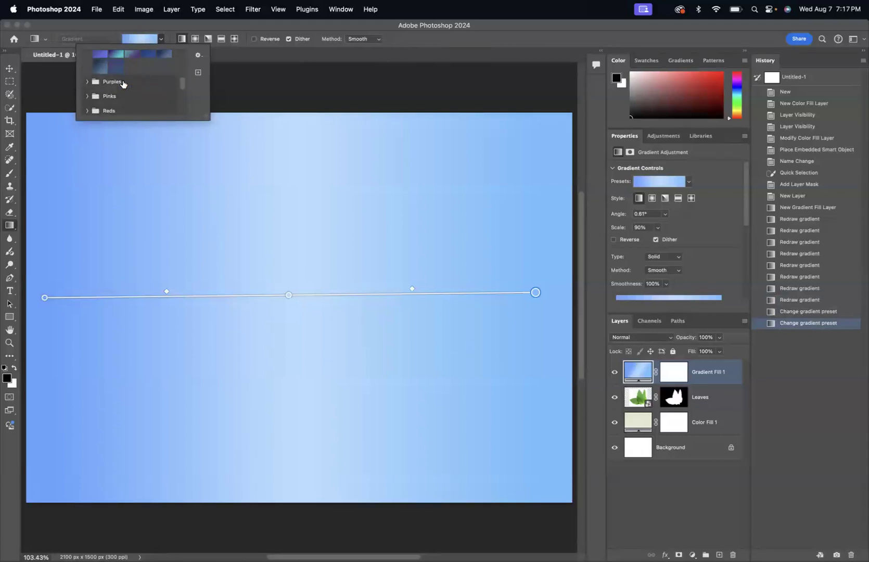
scroll(101, 94, "down", 2)
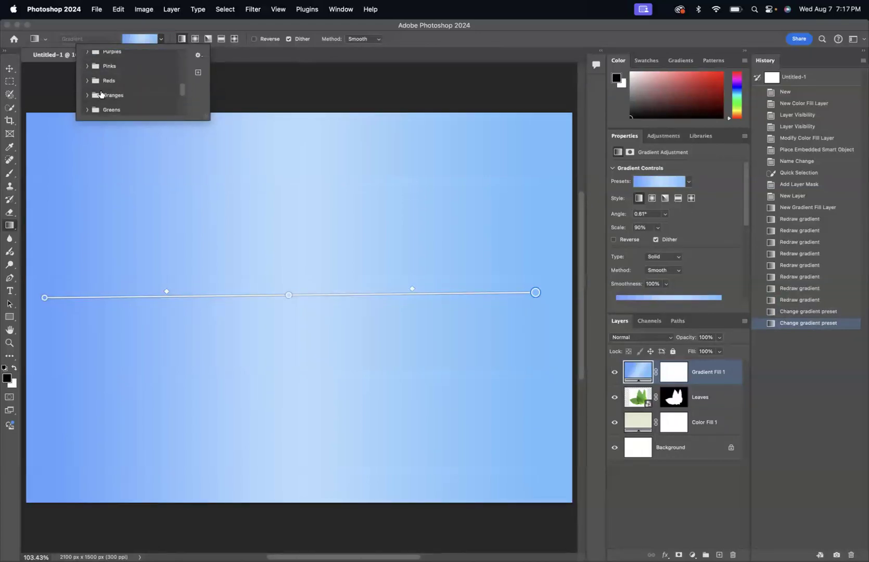
left_click(88, 81)
scroll(138, 85, "down", 2)
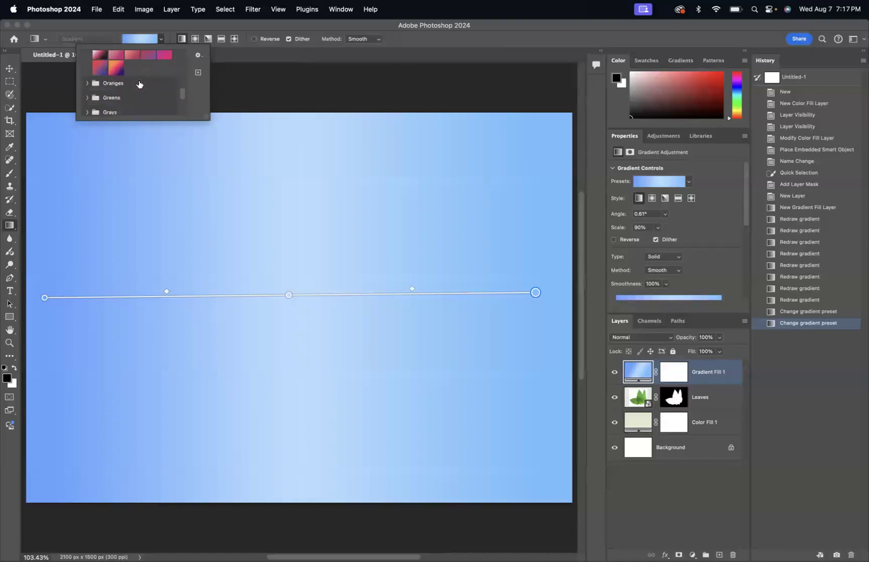
scroll(107, 101, "down", 3)
left_click(112, 103)
left_click(113, 103)
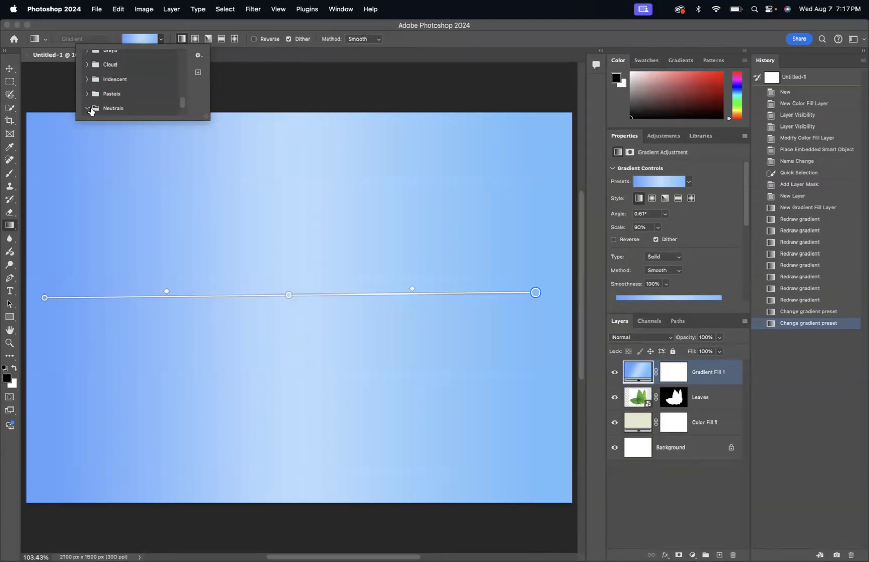
left_click(88, 109)
scroll(124, 92, "up", 5)
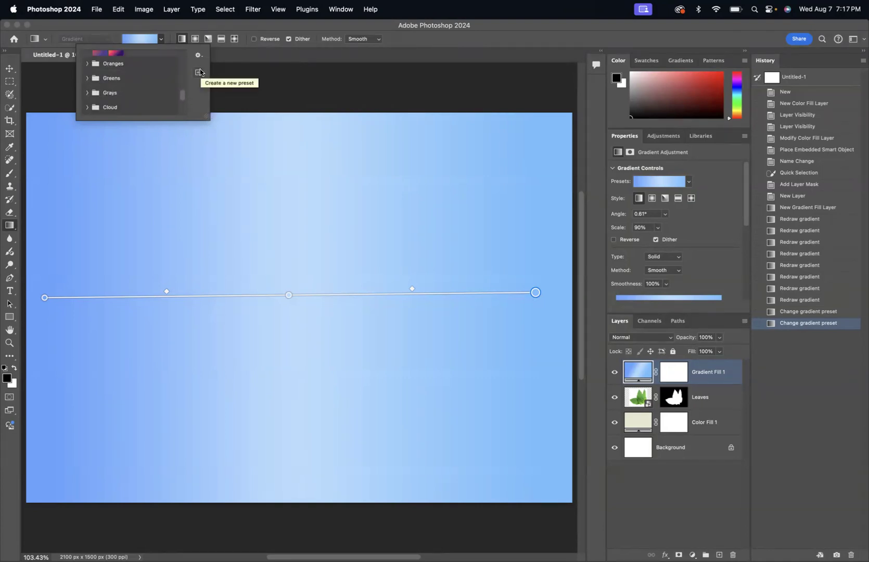
scroll(140, 86, "up", 5)
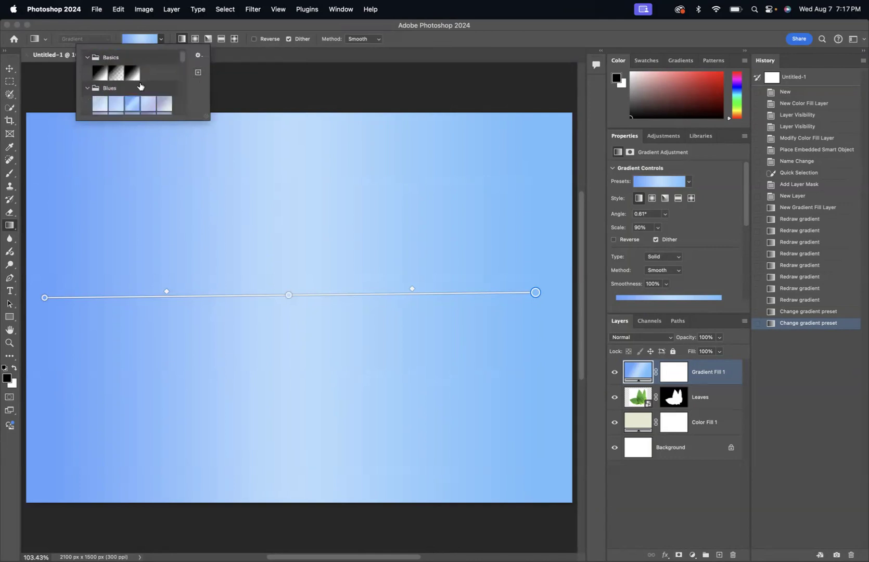
left_click(99, 75)
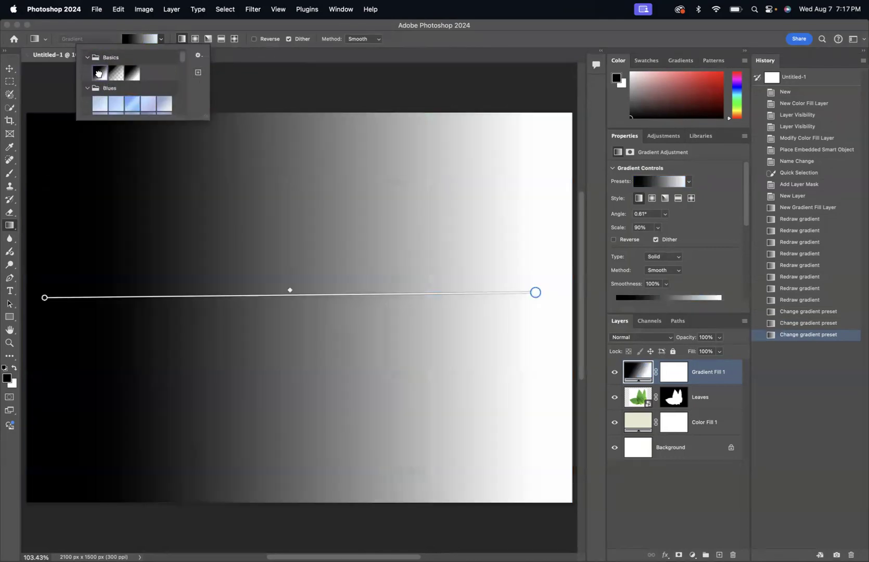
left_click(199, 72)
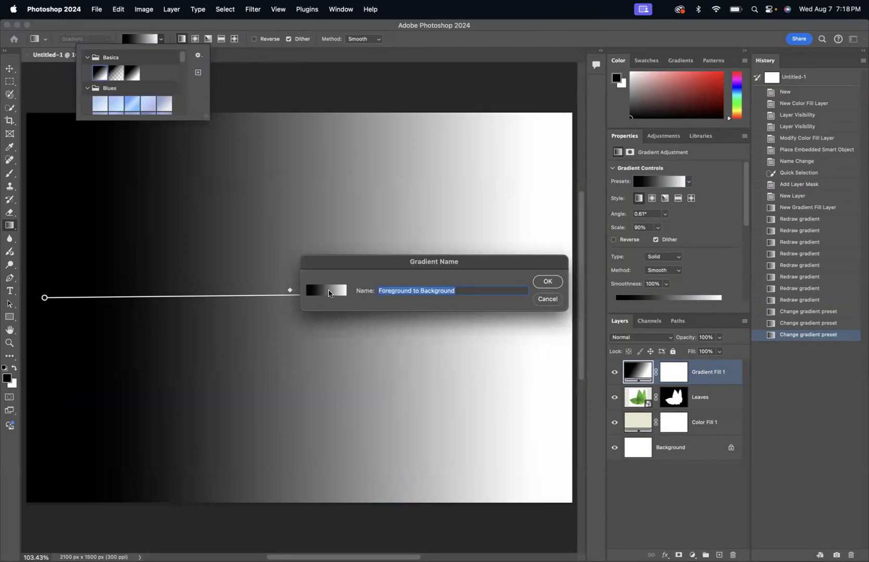
left_click(552, 299)
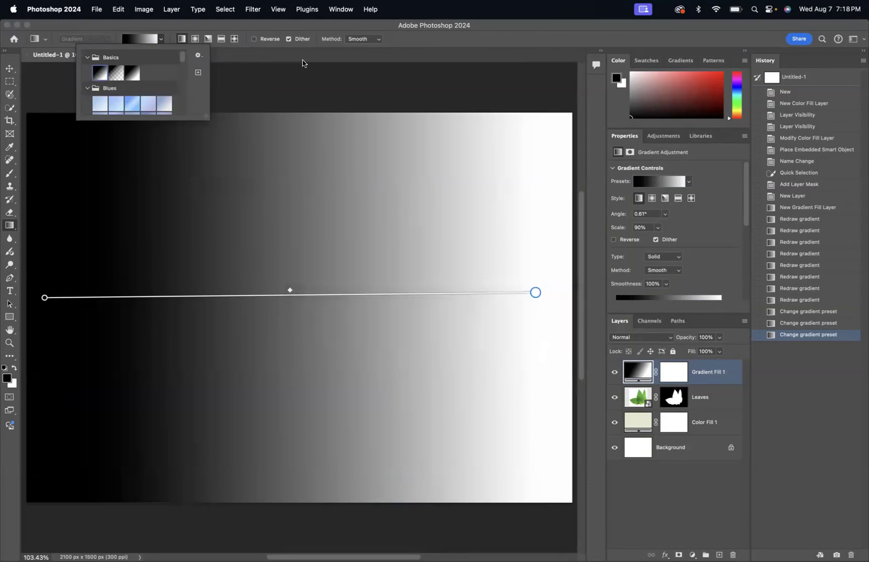
left_click(199, 55)
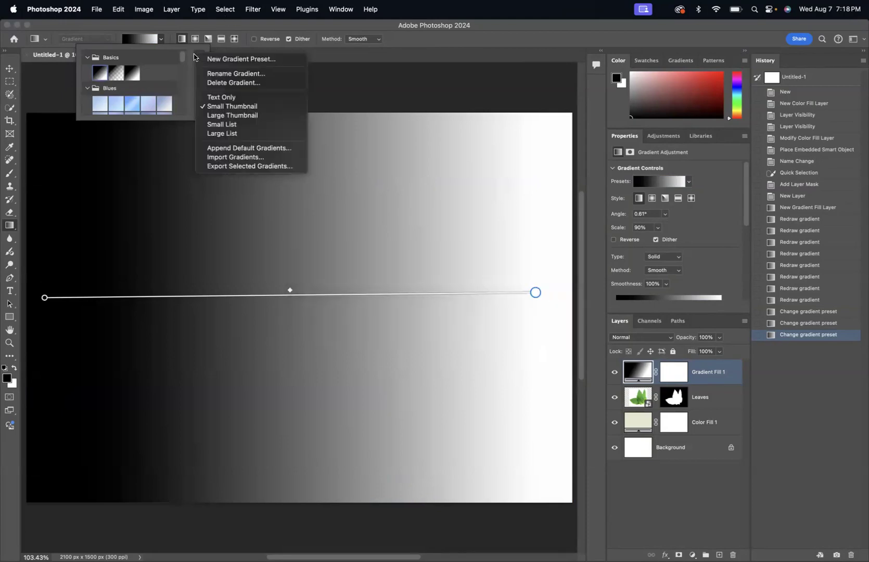
left_click(190, 53)
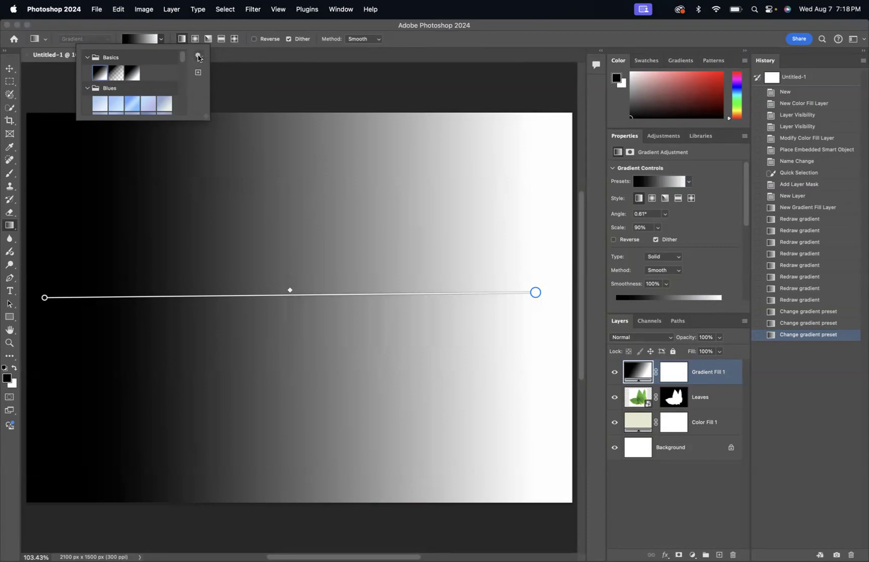
Save the current black-to-white gradient as a new preset named Foreground to Background
left_click(197, 56)
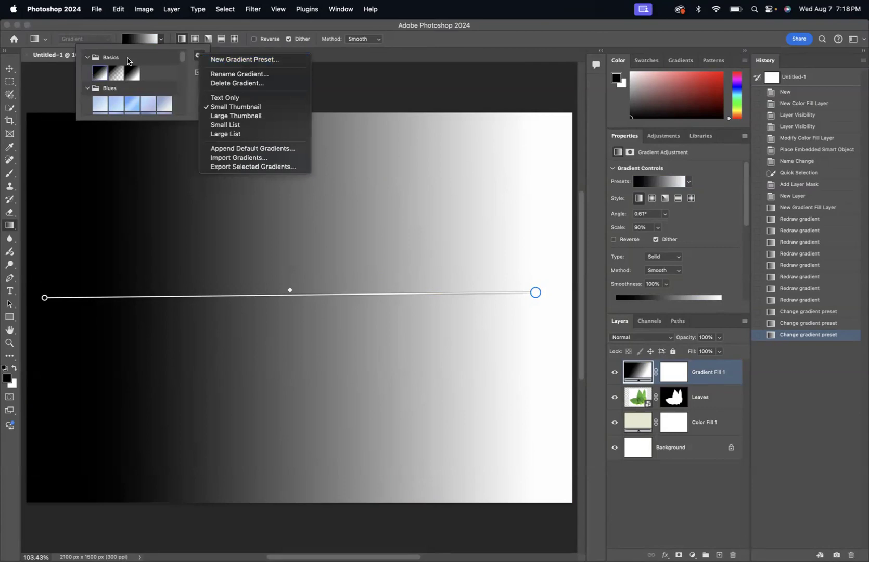
left_click(241, 60)
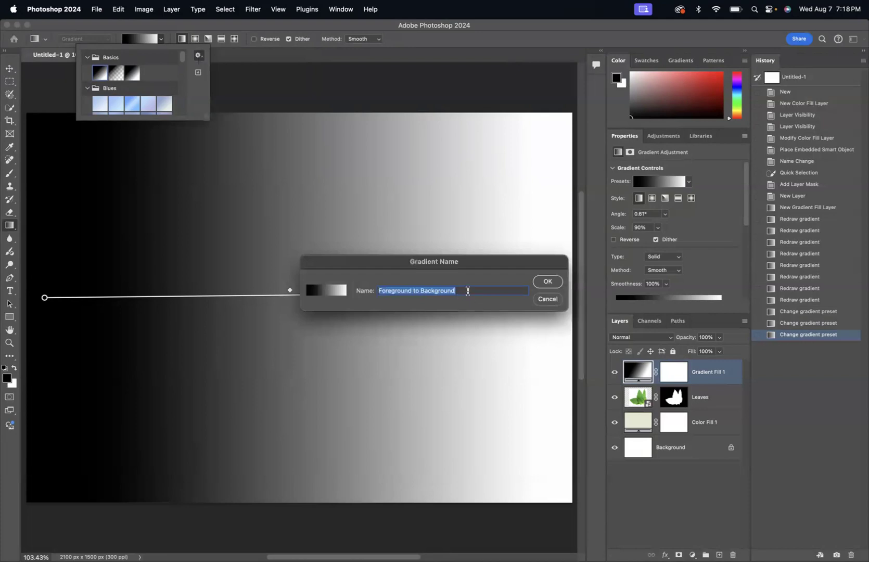
double_click(465, 290)
left_click(542, 283)
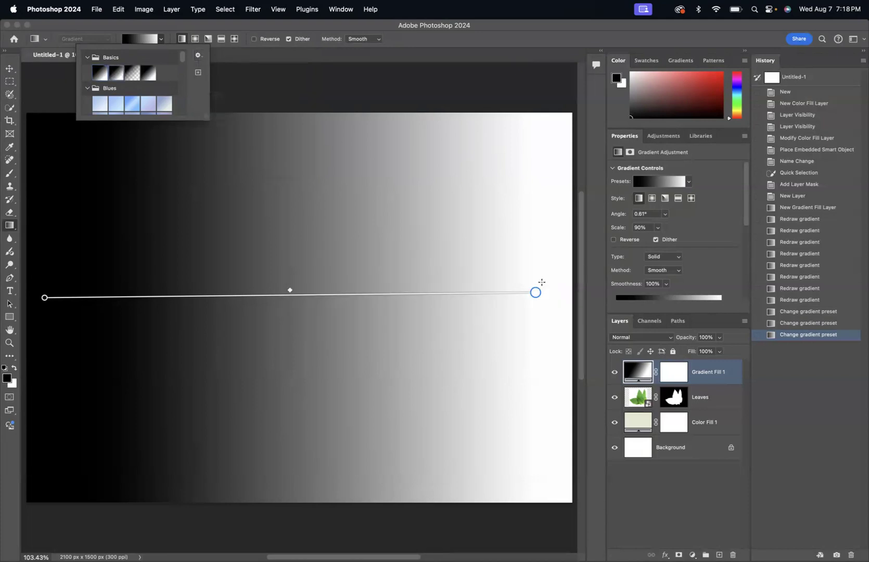
left_click(198, 56)
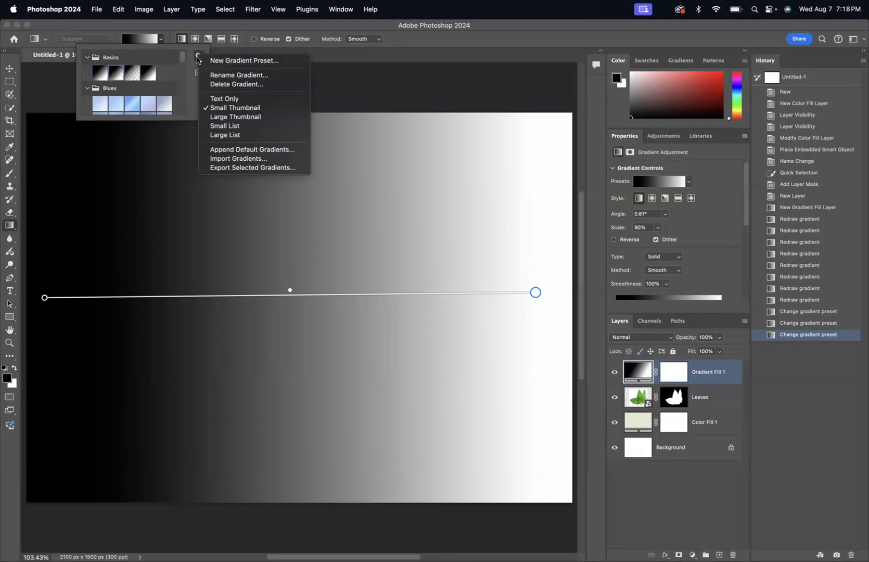
left_click(193, 88)
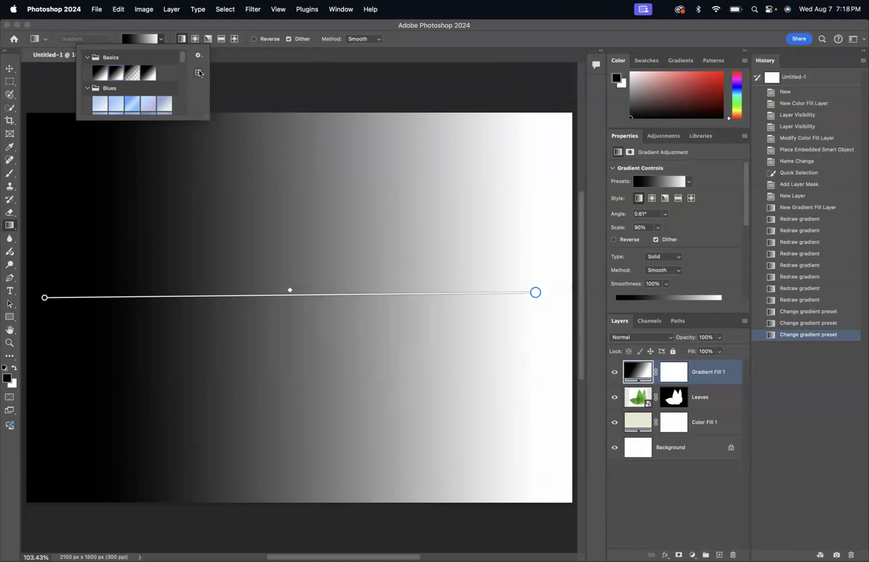
left_click(197, 73)
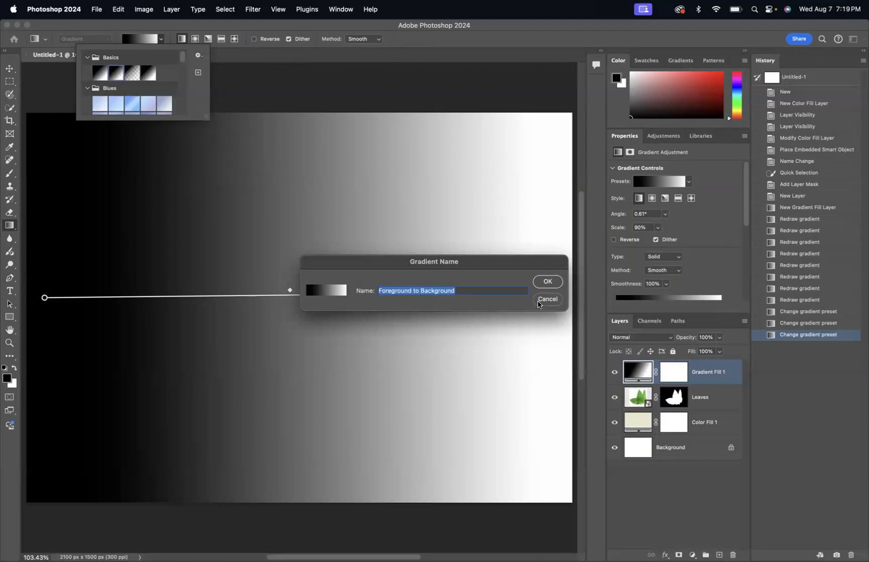
left_click(539, 304)
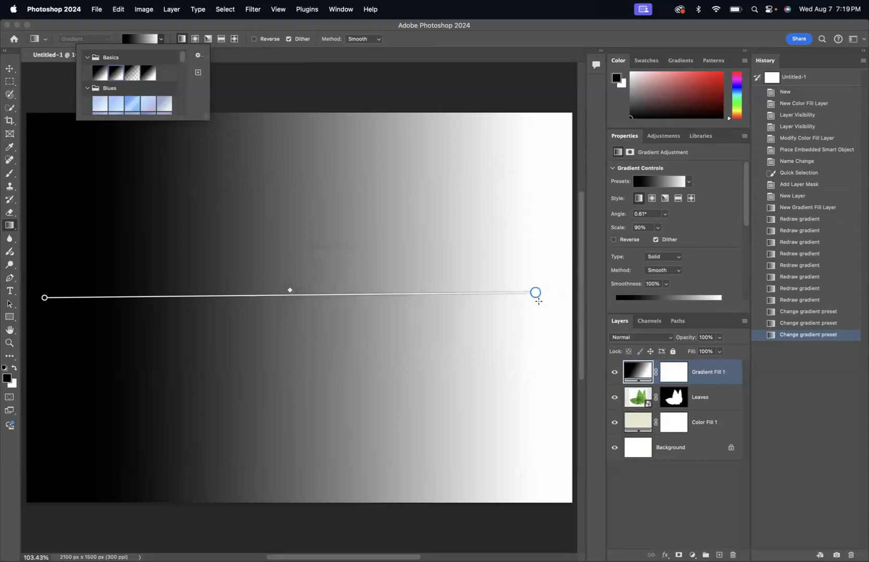
left_click(197, 54)
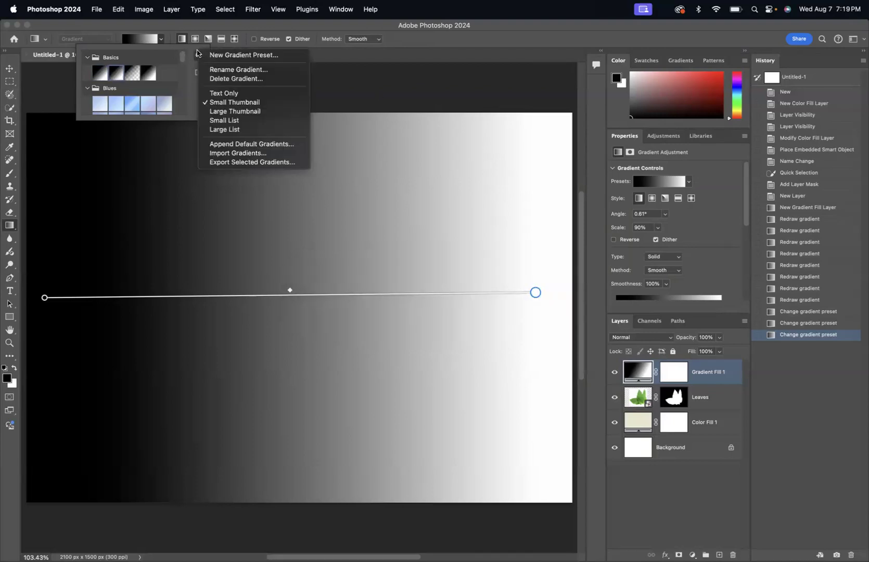
left_click(212, 24)
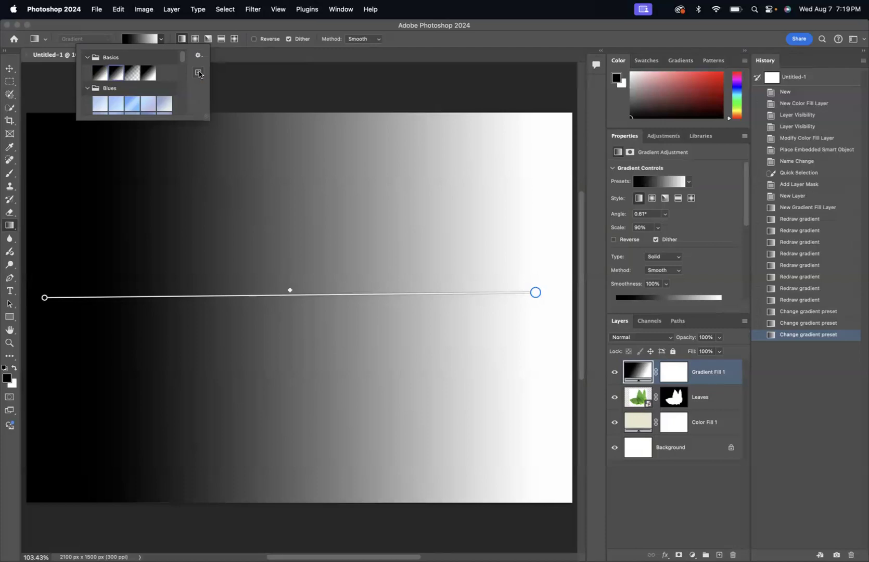
Change the gradient fill's black color stop at location 0 to dark red b31212
left_click(748, 182)
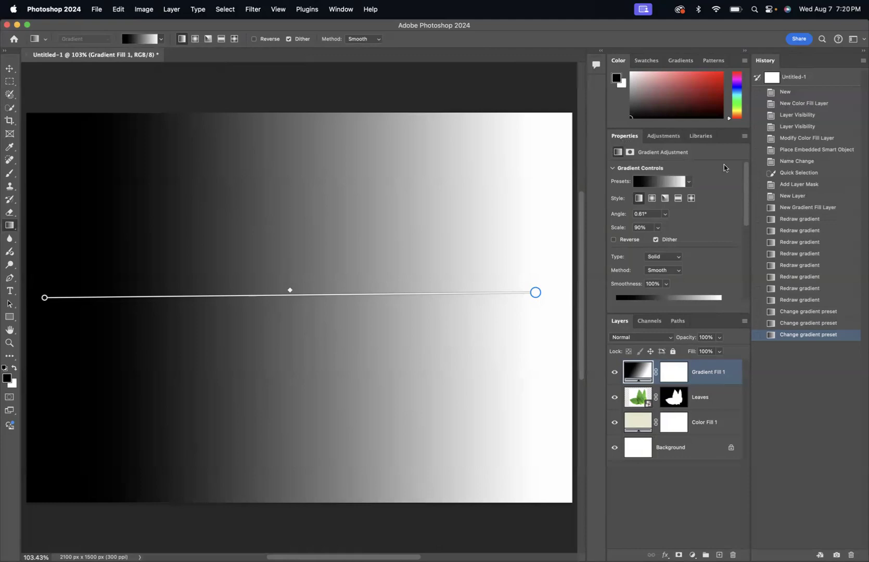
left_click_drag(748, 176, 748, 216)
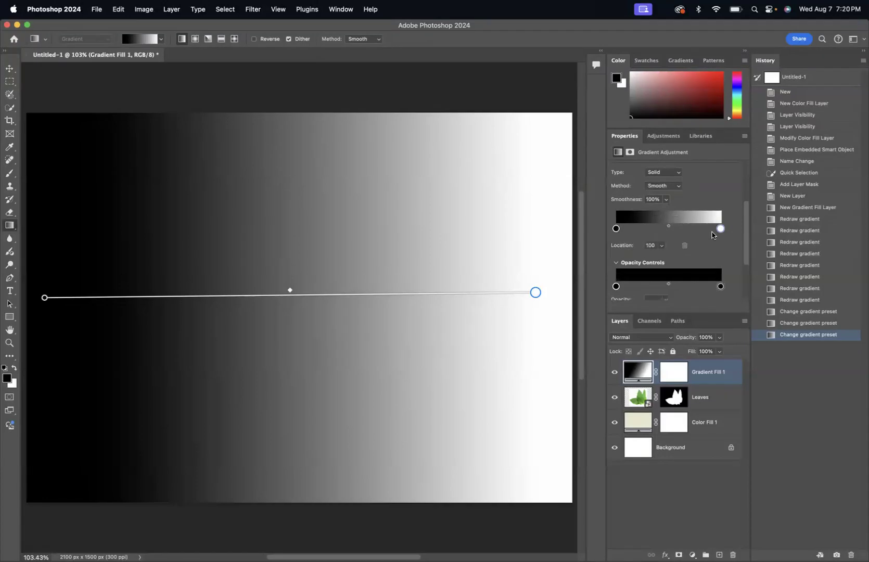
double_click(616, 229)
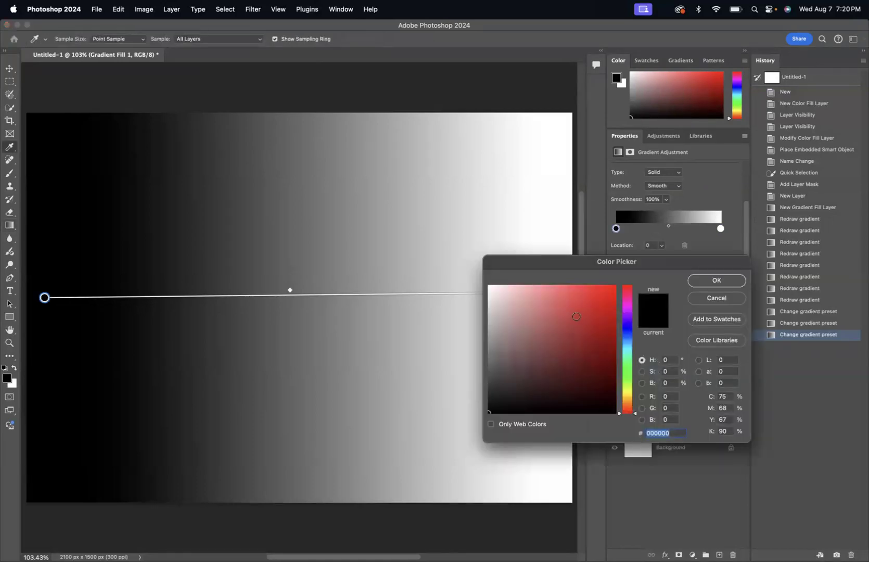
left_click(586, 314)
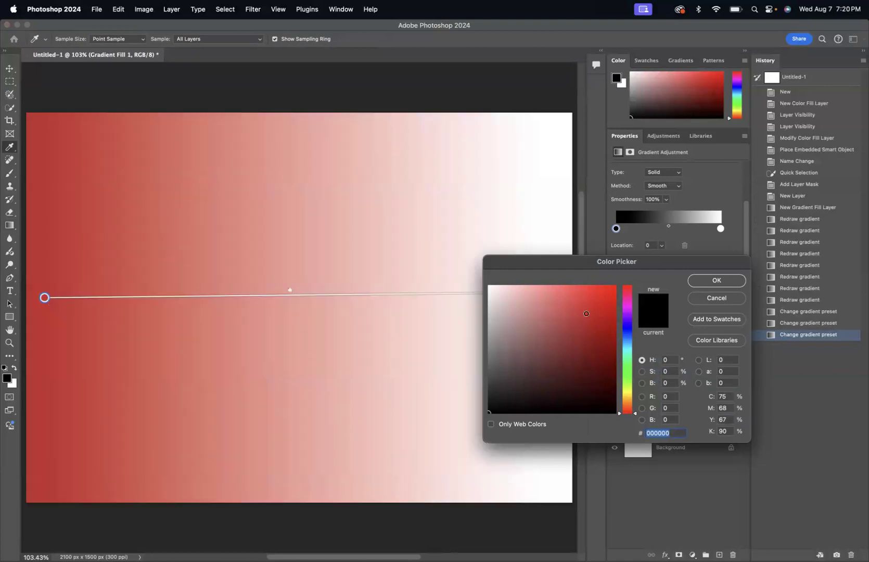
left_click(602, 302)
mouse_move(602, 301)
left_mouse_down()
mouse_move(614, 292)
mouse_move(607, 296)
left_mouse_up()
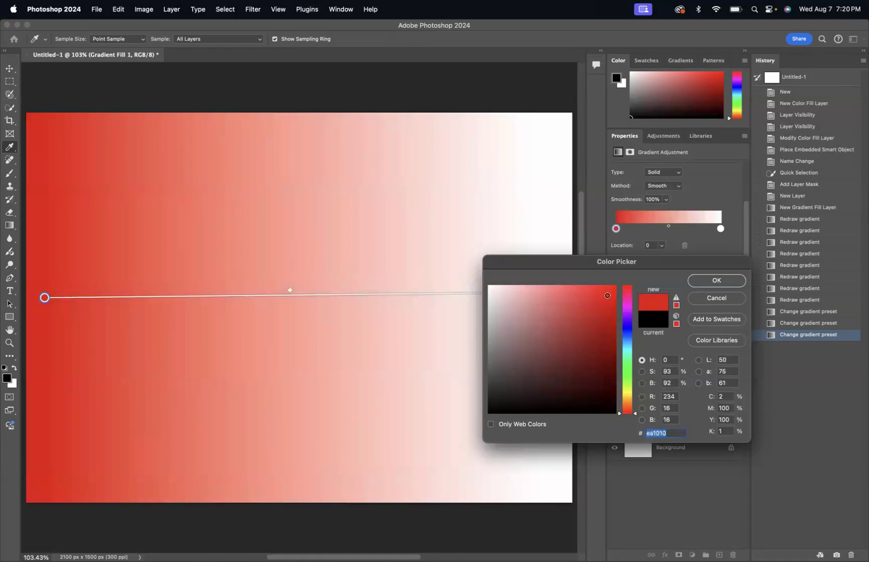
left_click(604, 311)
left_click(603, 322)
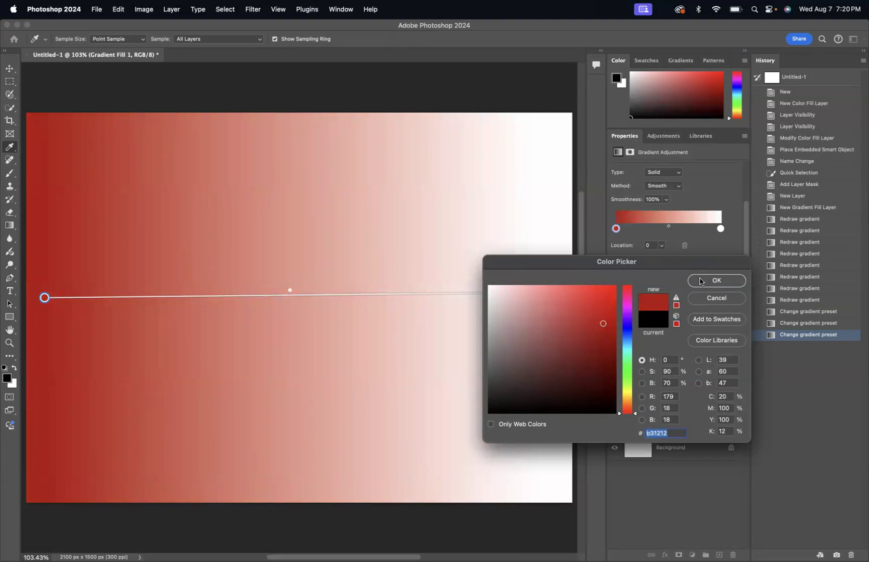
left_click(715, 280)
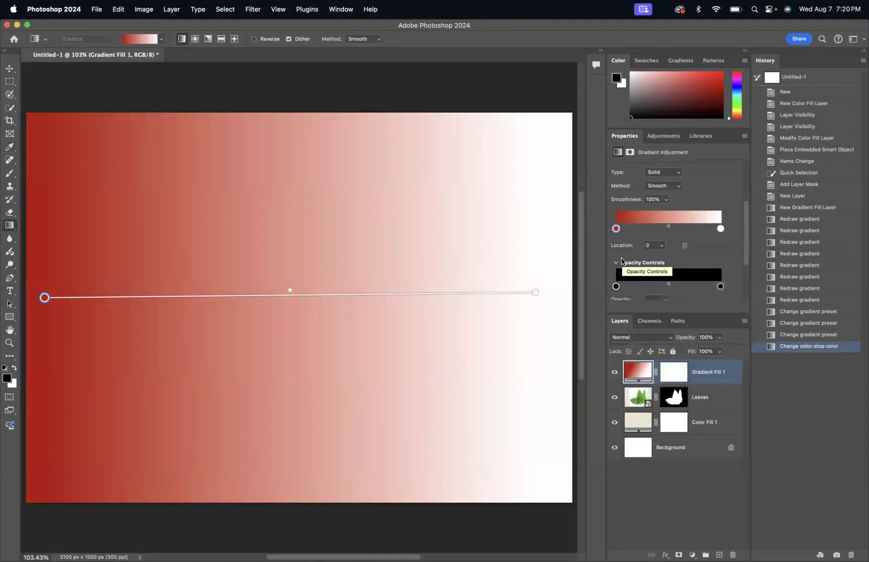
Change the gradient fill's white color stop at location 100 to blue 1b249f
double_click(721, 229)
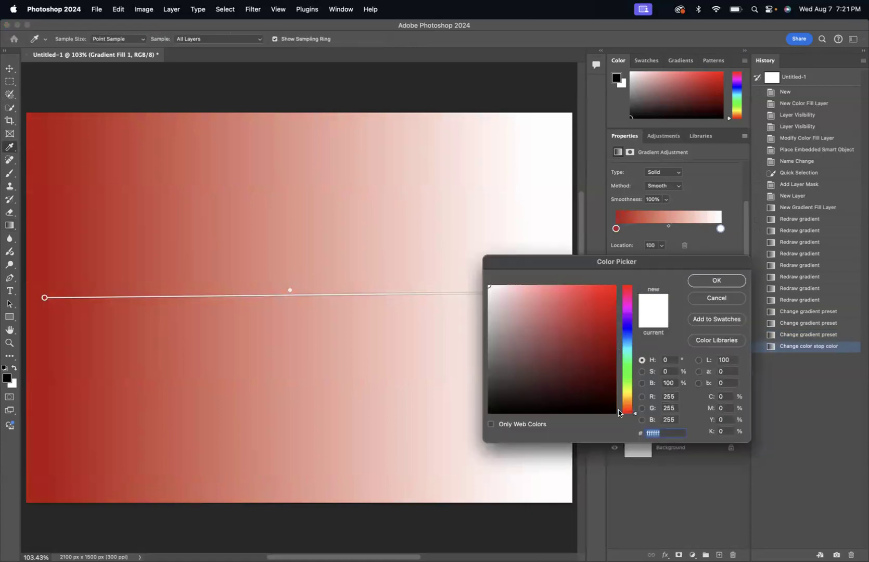
left_click_drag(620, 413, 628, 331)
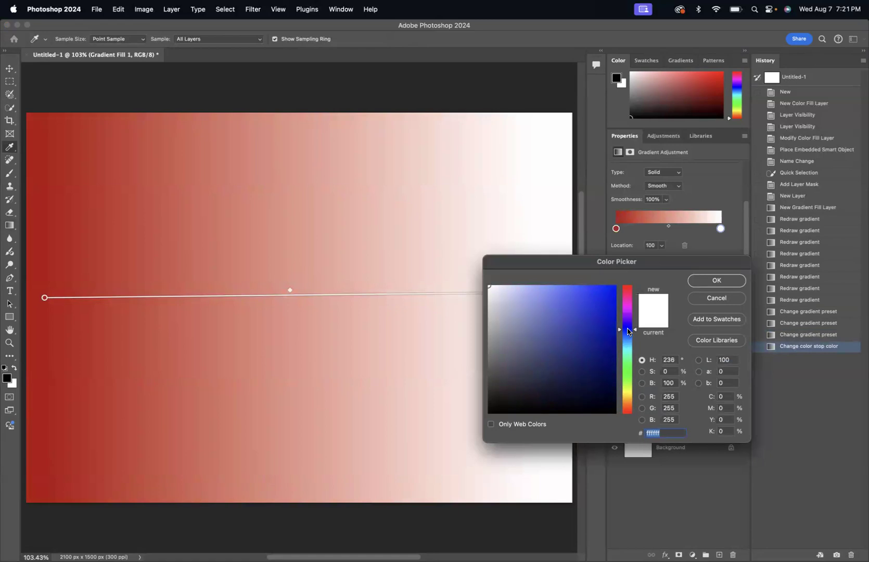
left_click(594, 333)
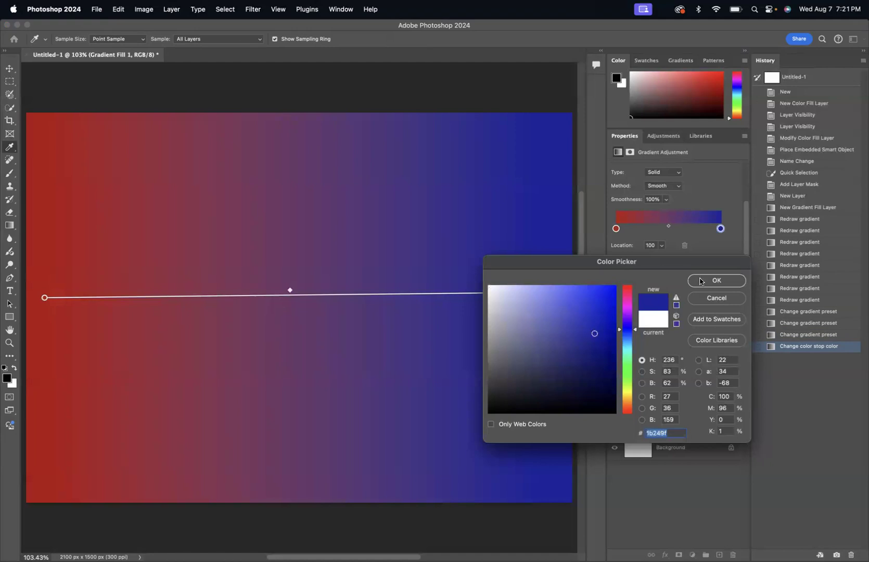
left_click(699, 281)
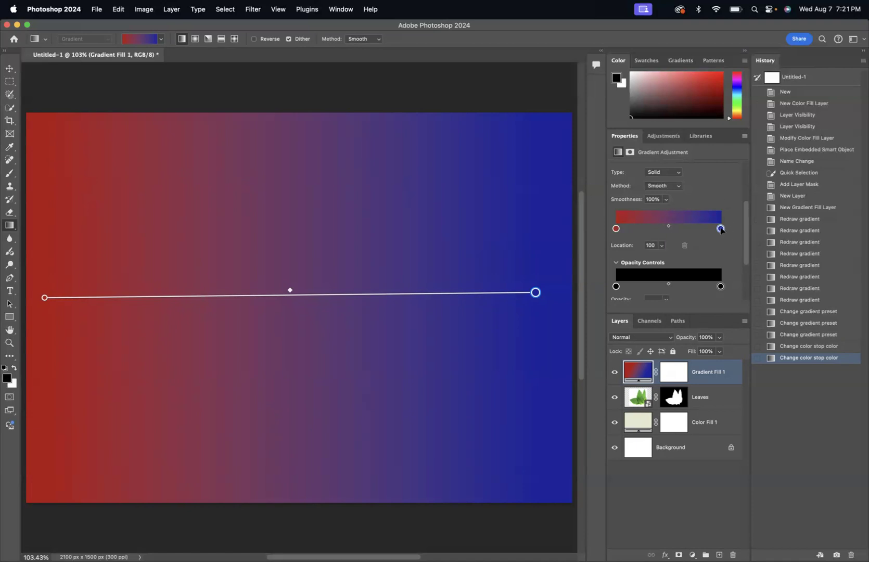
Move the gradient's blue color stop to location 53 and shift the midpoint between red and blue to 48
left_click_drag(721, 230, 685, 229)
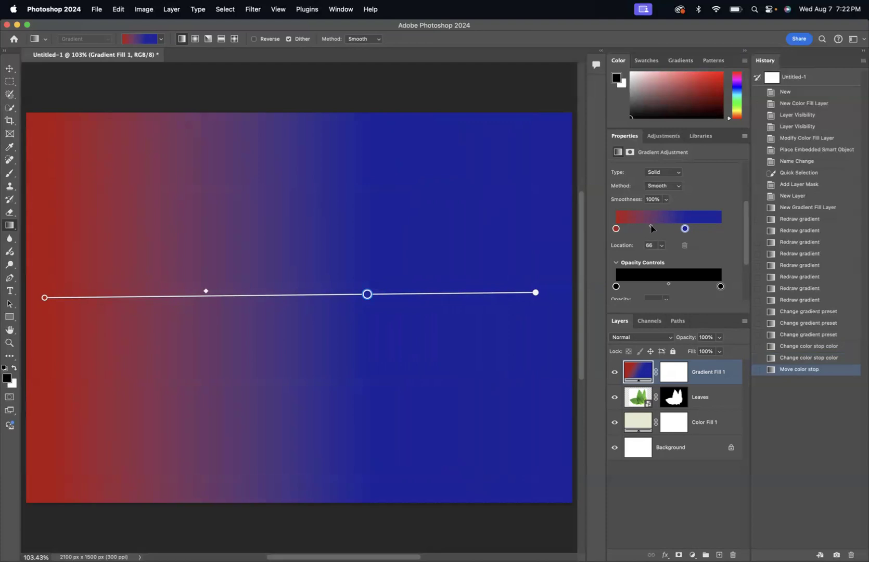
mouse_move(651, 228)
left_mouse_down()
mouse_move(633, 227)
mouse_move(669, 227)
mouse_move(650, 229)
left_mouse_up()
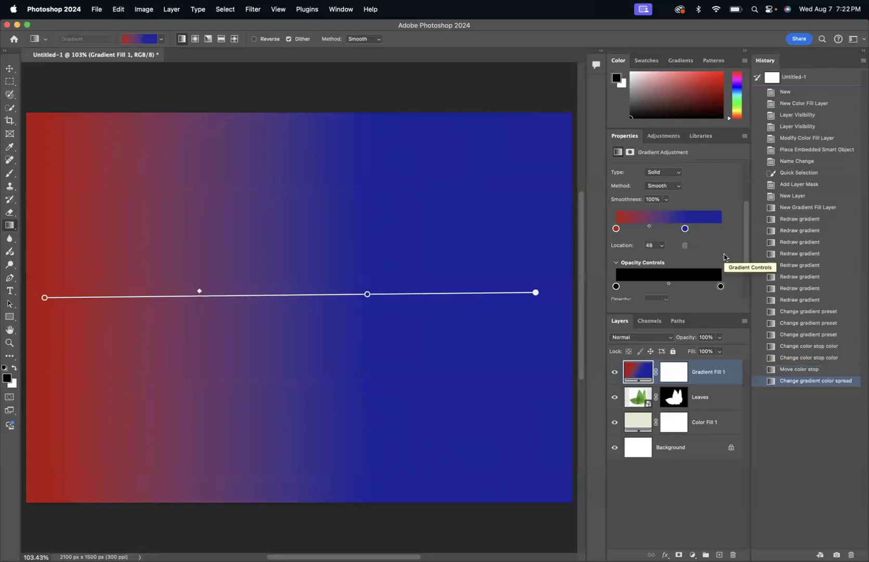
left_click_drag(684, 228, 672, 231)
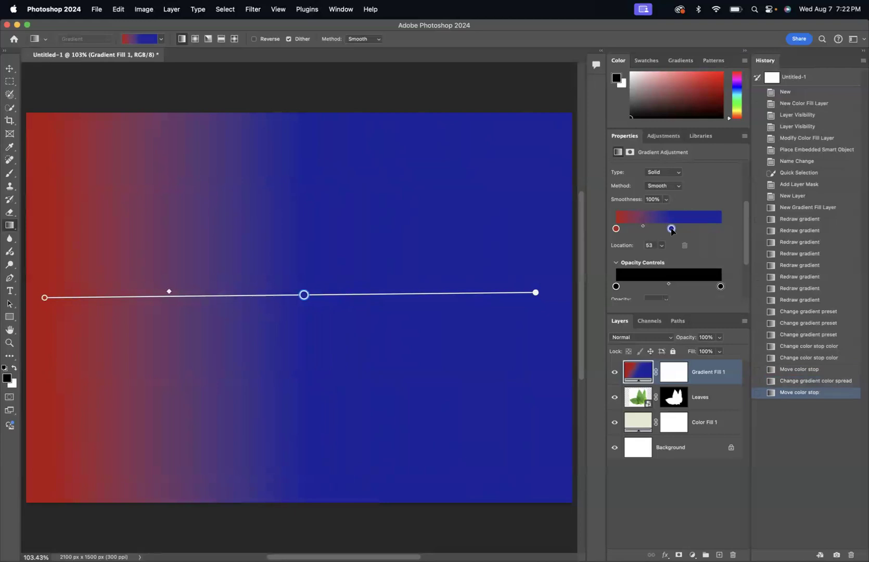
Add a third color stop to the gradient at location 100 and color it yellow ceb92e
left_click(721, 228)
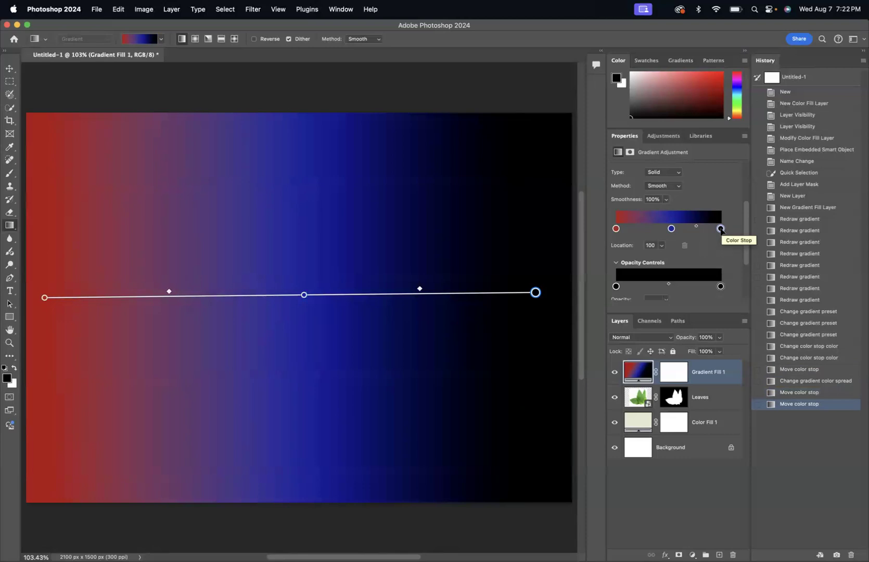
double_click(720, 229)
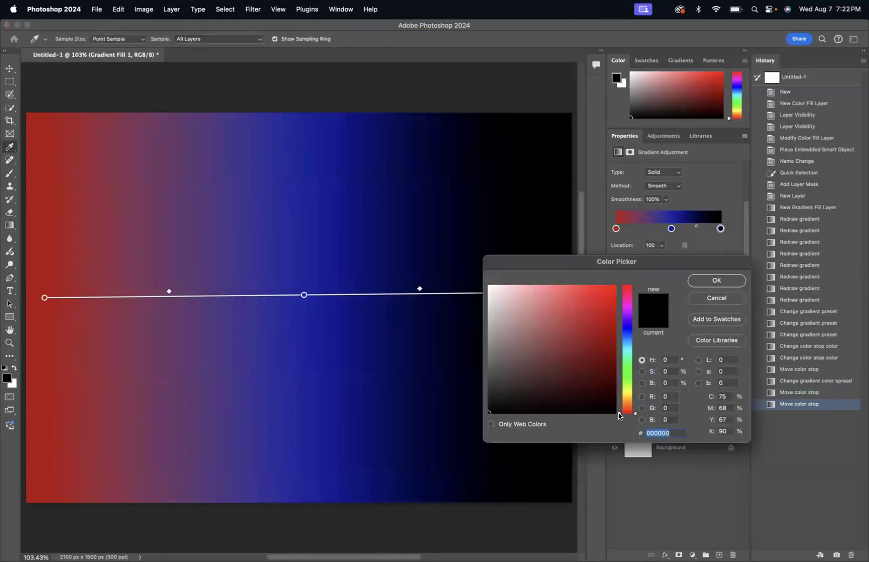
left_click_drag(619, 415, 619, 396)
left_click(586, 309)
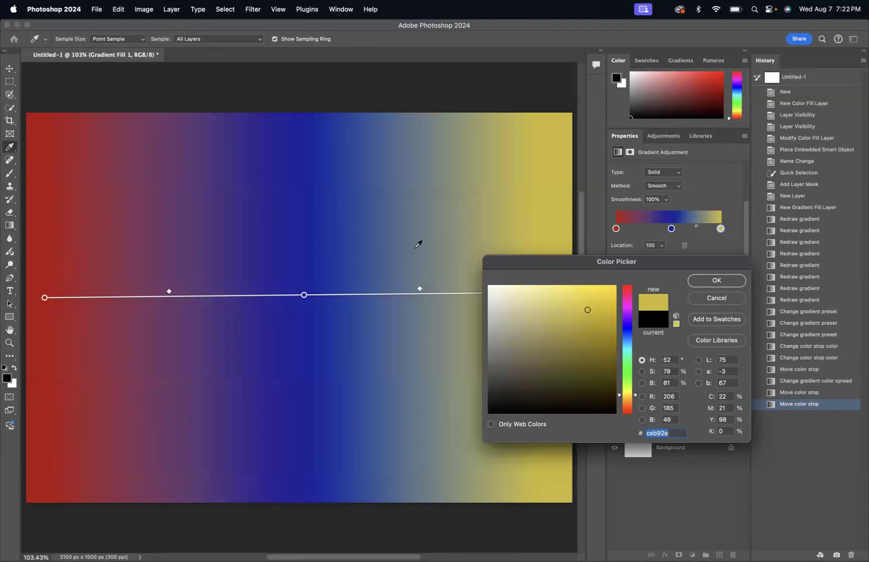
left_click(716, 280)
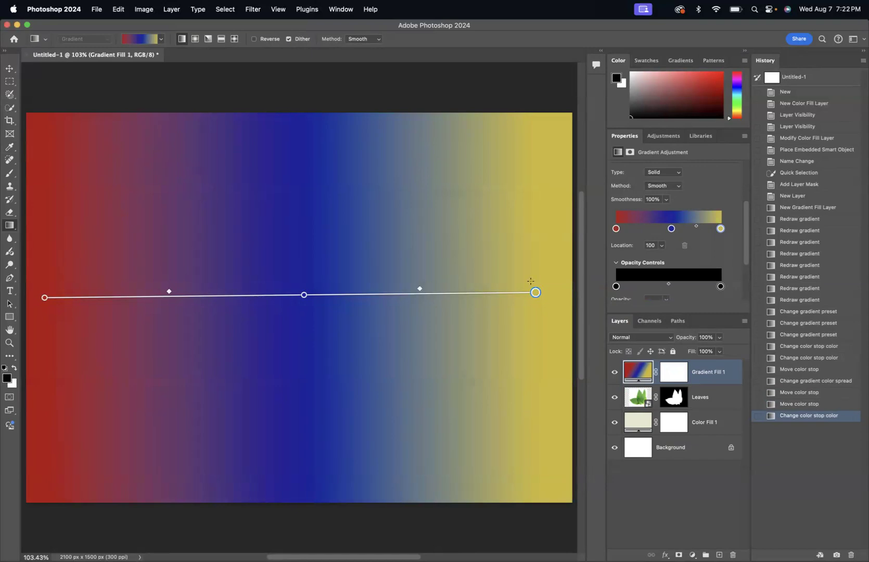
left_click_drag(672, 229, 671, 231)
left_click(672, 229)
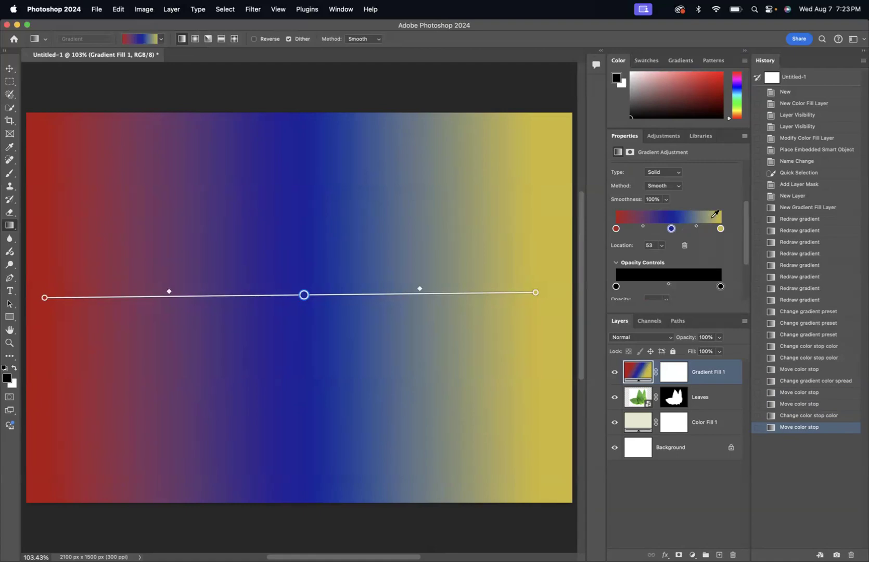
double_click(616, 228)
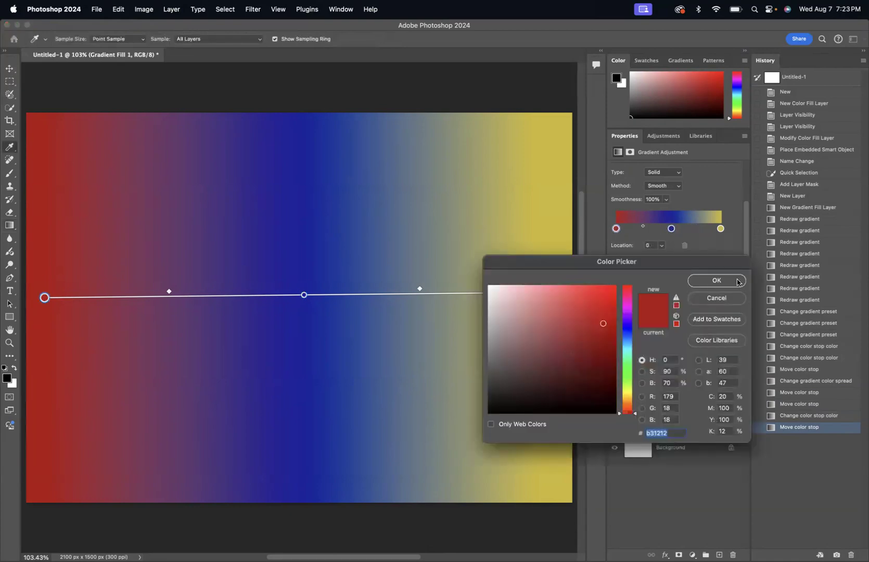
left_click(715, 298)
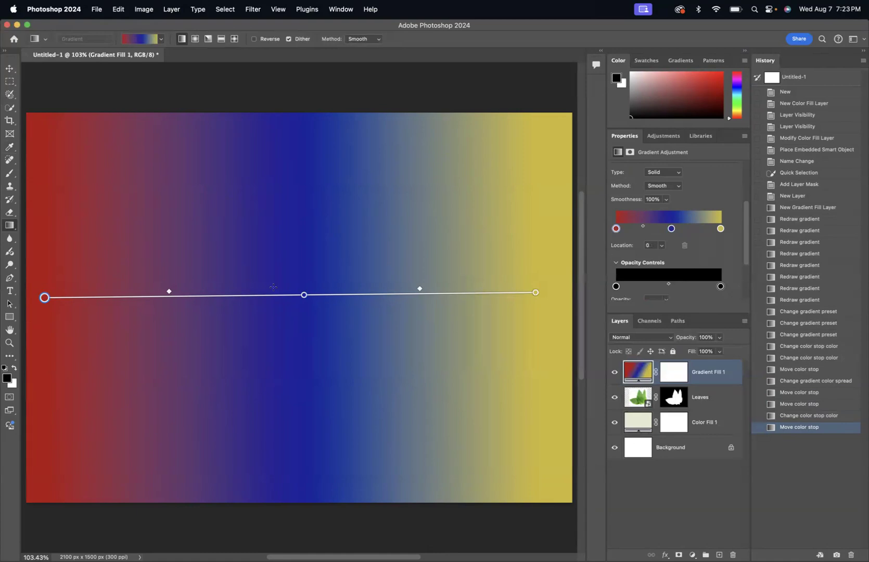
Save the current red, blue and yellow gradient as a new preset named Red to Blue to Yellow
left_click(162, 40)
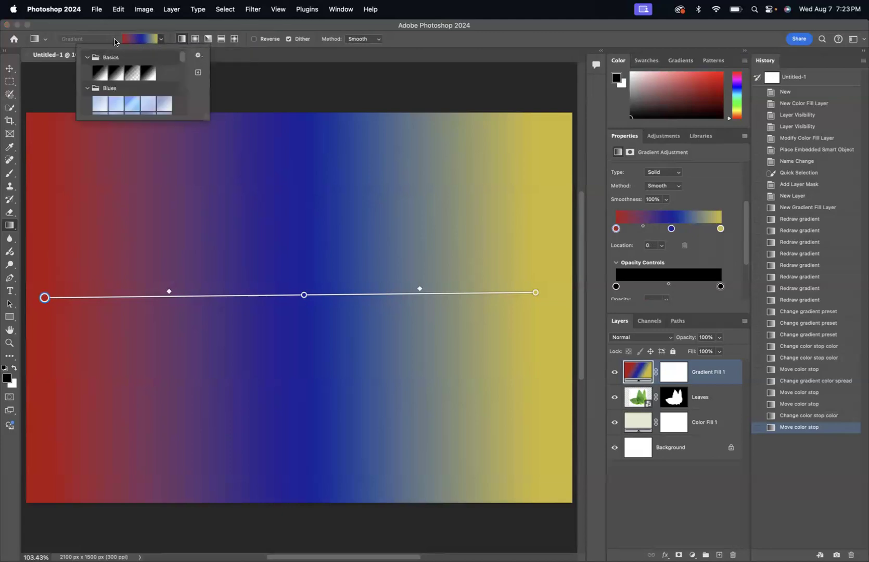
left_click(197, 73)
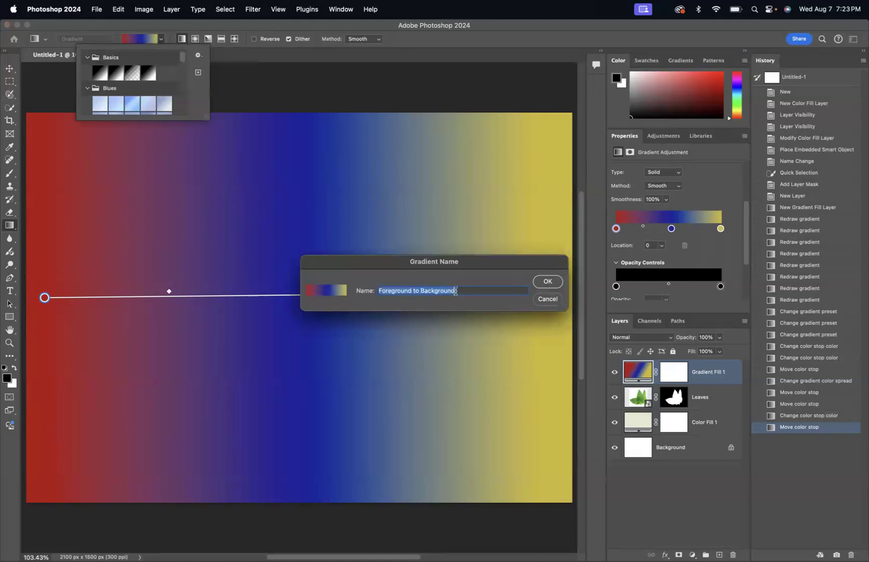
key("BackSpace")
type("Red to Bl")
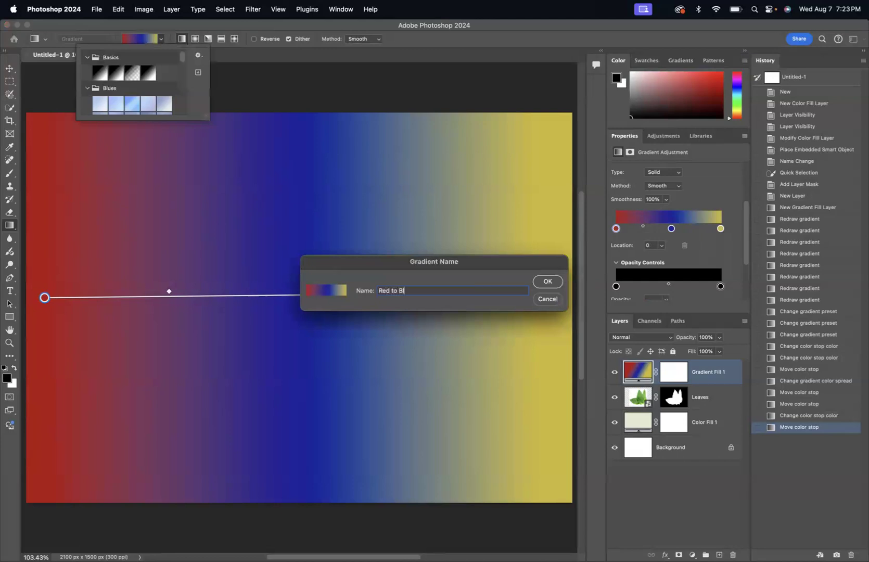
type("ue to Yellow")
key("Return")
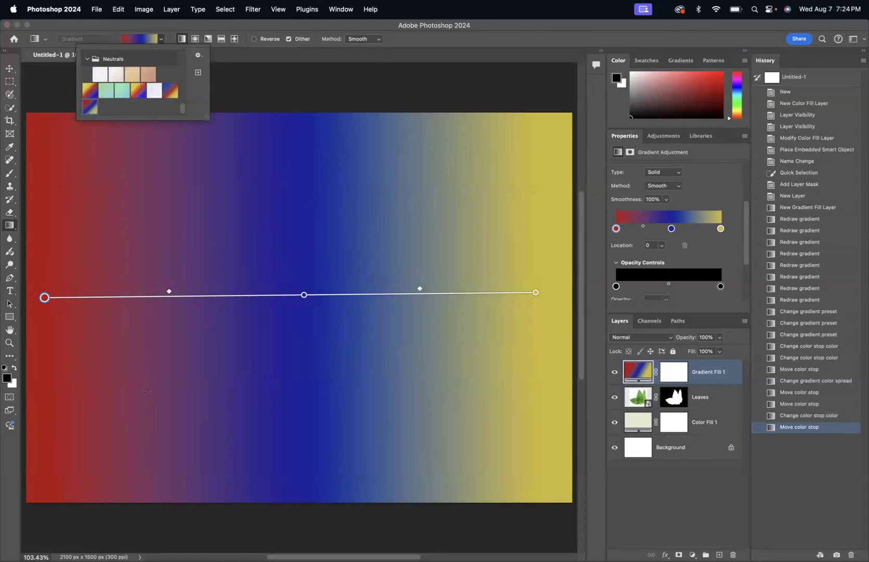
Redraw the gradient diagonally upward across the canvas at an angle of about 25° and a scale of about 86%
left_click_drag(80, 425, 504, 229)
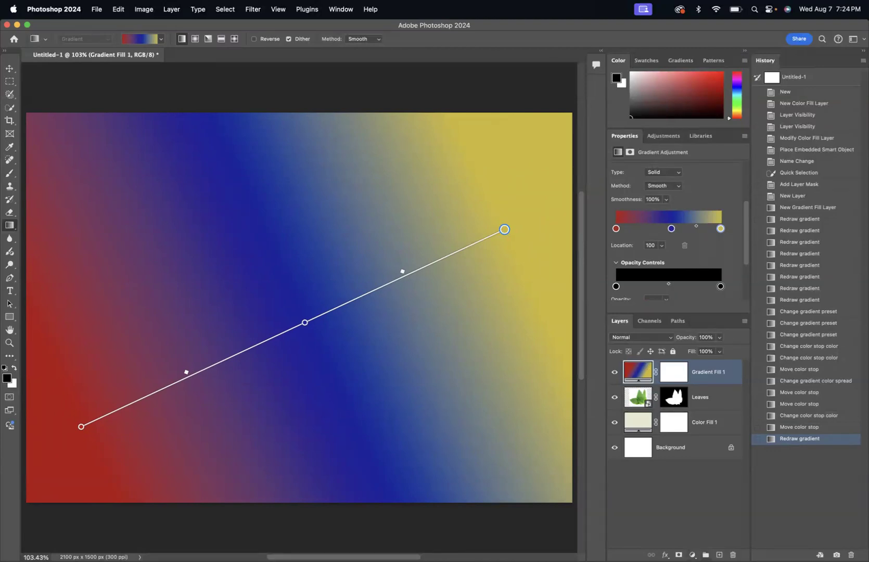
left_click(692, 555)
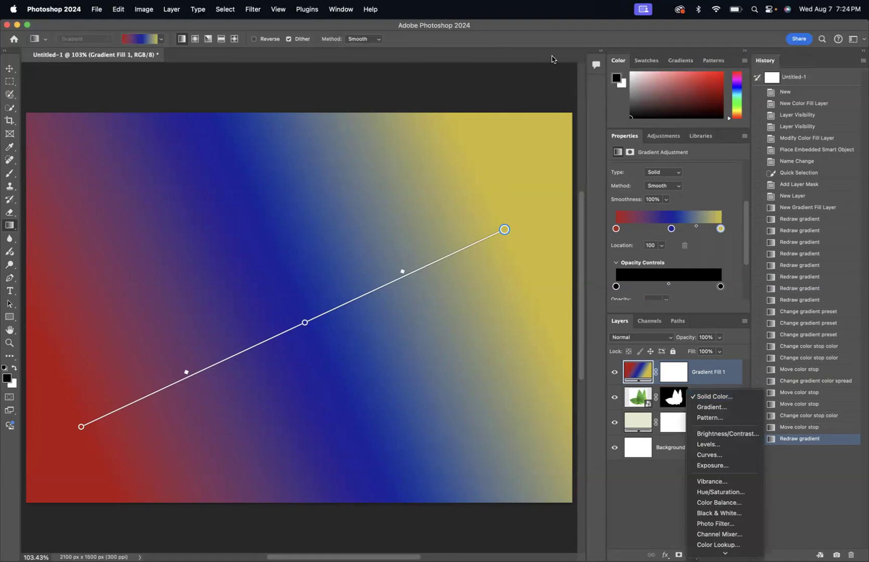
left_click(538, 48)
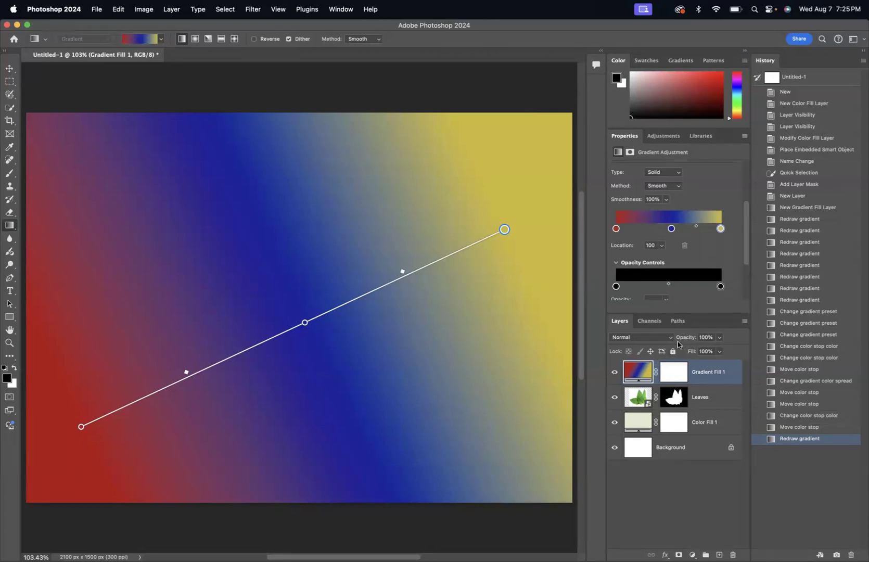
Lower the Gradient Fill 1 layer's opacity to 0% and deselect the layer
left_click(720, 337)
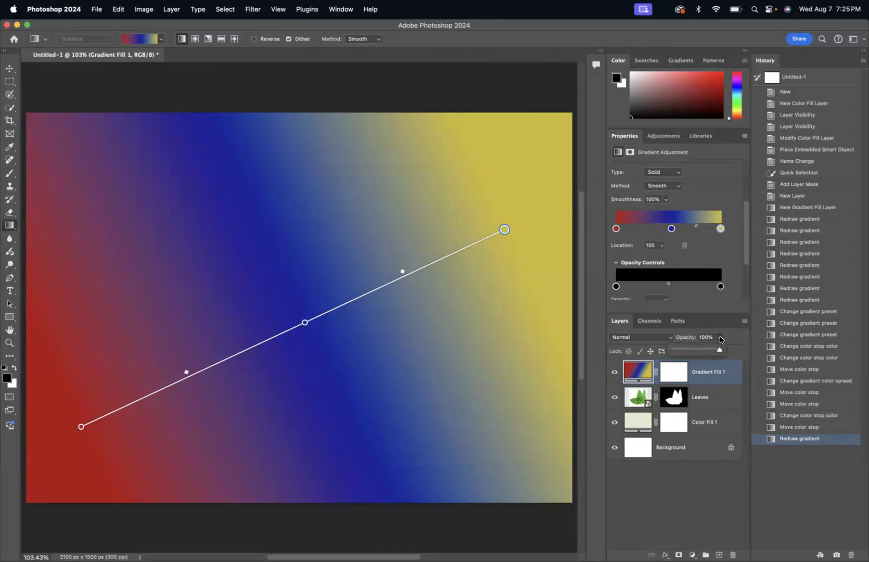
left_click_drag(718, 352, 669, 353)
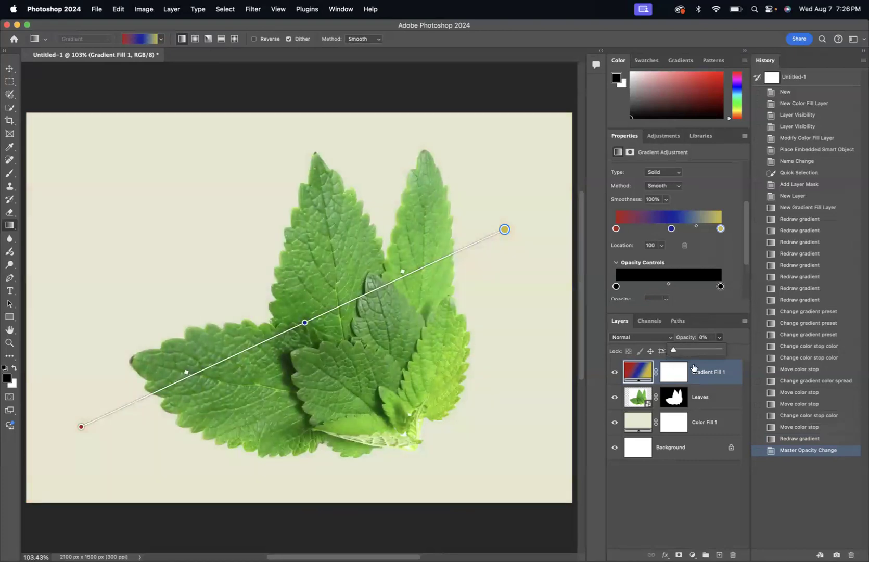
left_click(743, 352)
left_click(691, 480)
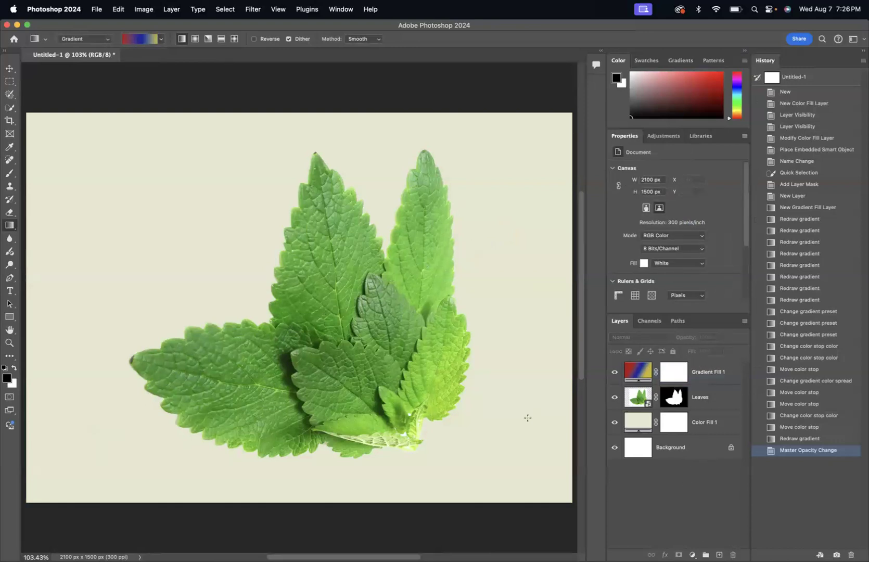
Set the Gradient Fill 1 layer's opacity back to 100% and deselect the layer
left_click(714, 374)
left_click(720, 337)
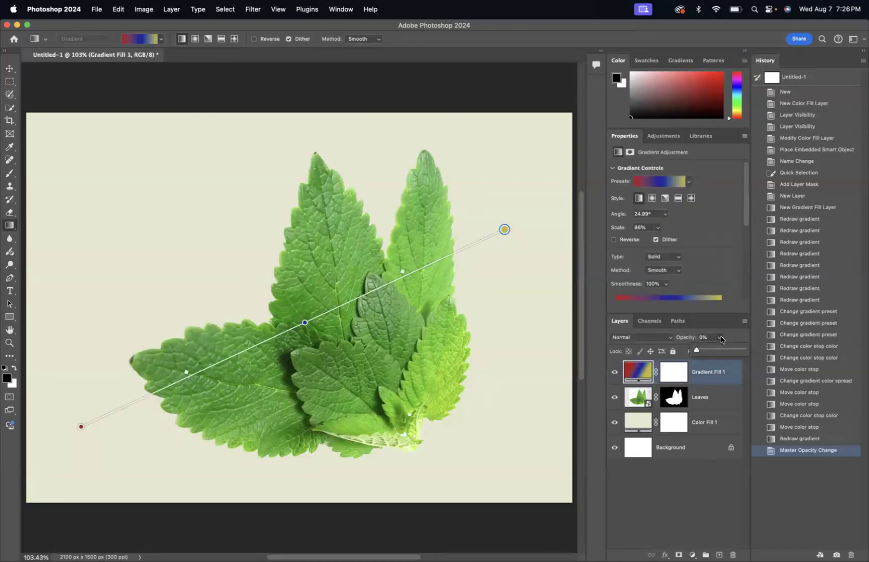
left_click_drag(699, 354, 755, 357)
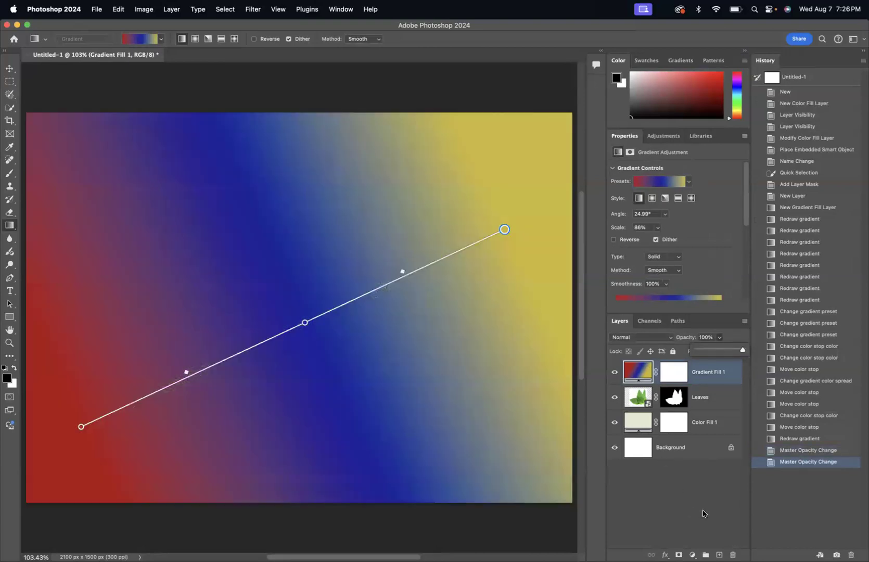
left_click(702, 514)
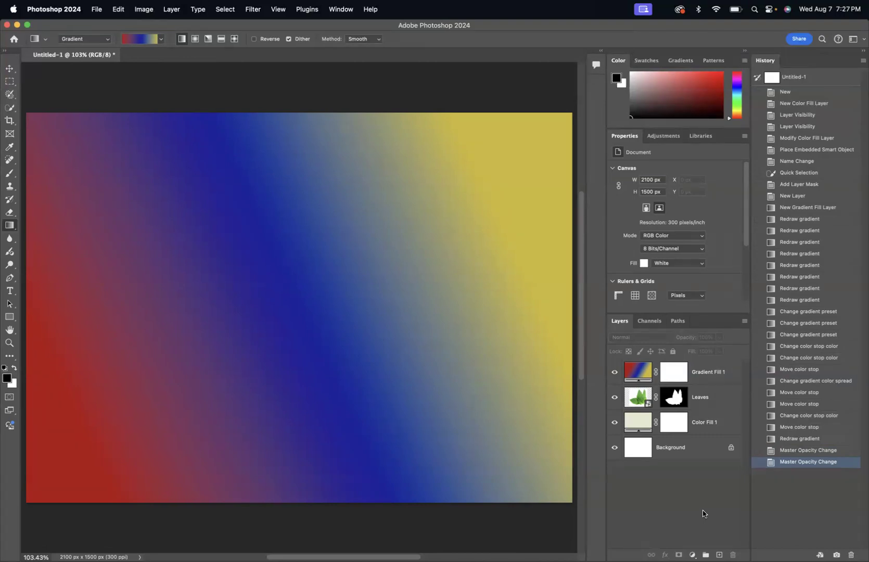
Set the Gradient Fill 1 layer's blending mode to Overlay
left_click(708, 371)
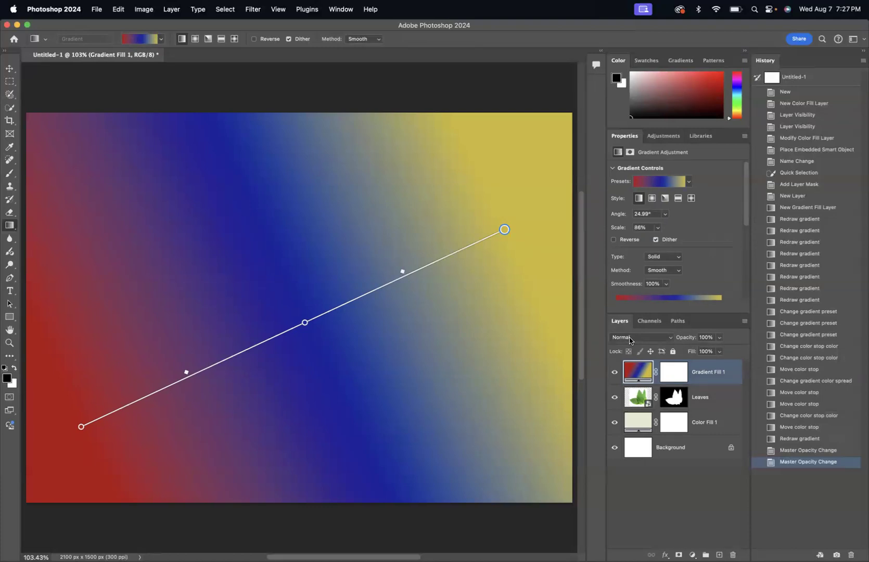
left_click(671, 341)
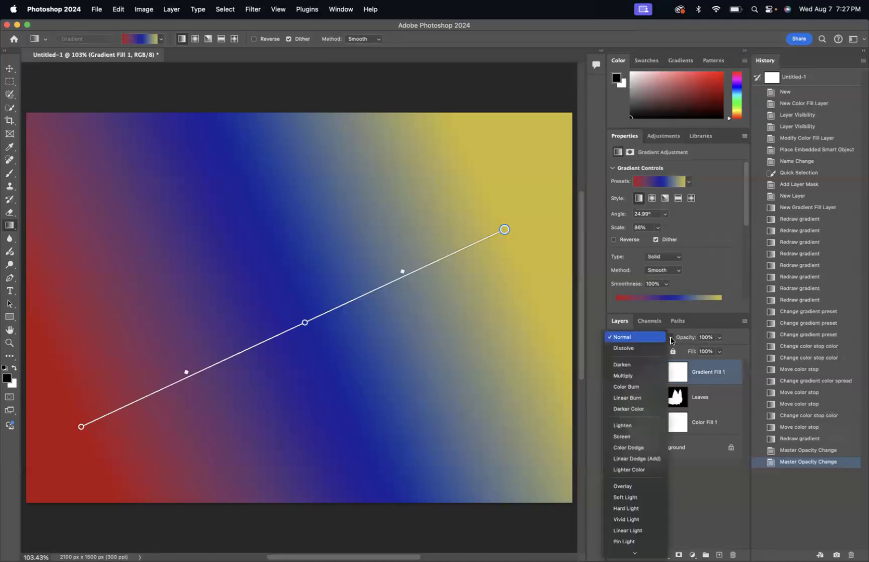
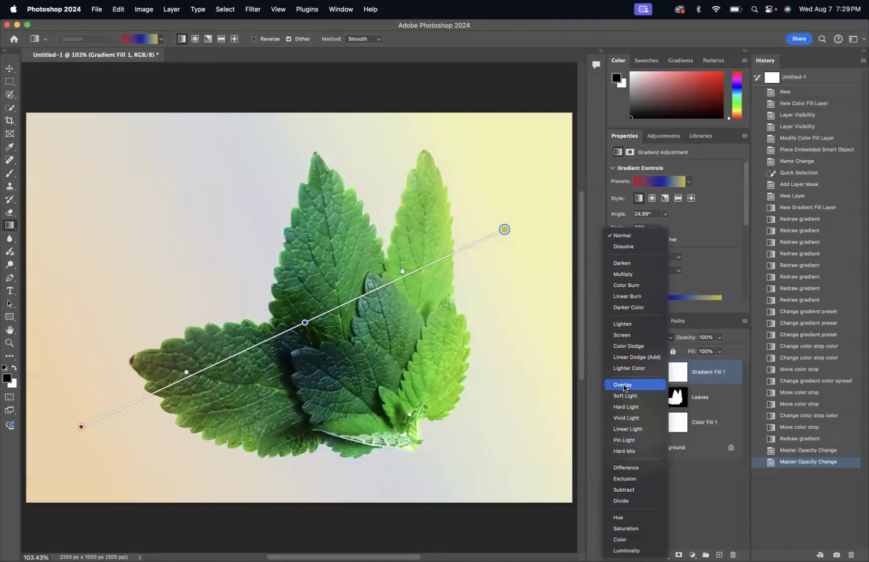
left_click(623, 386)
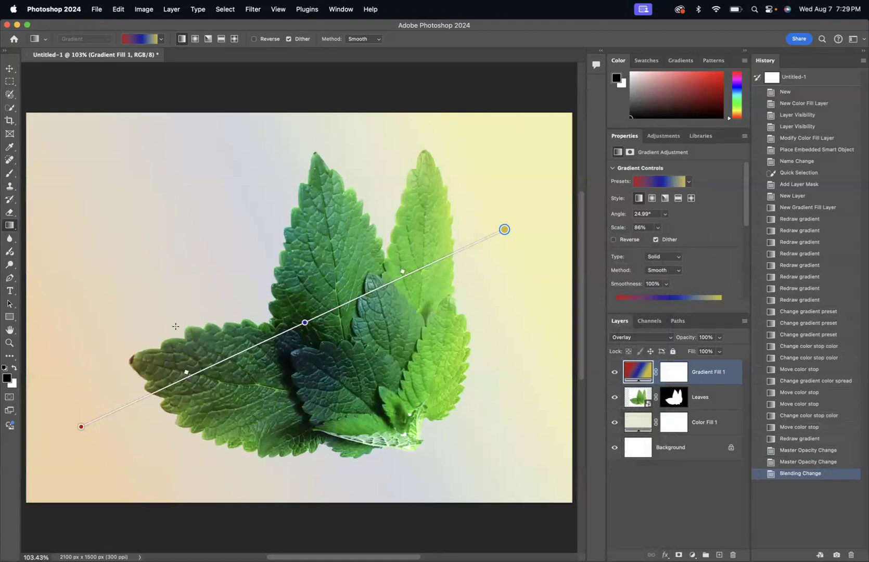
Redraw the gradient three times diagonally over the leaves, ending at an angle of about 22° and a scale of about 43%
left_click_drag(153, 371, 448, 246)
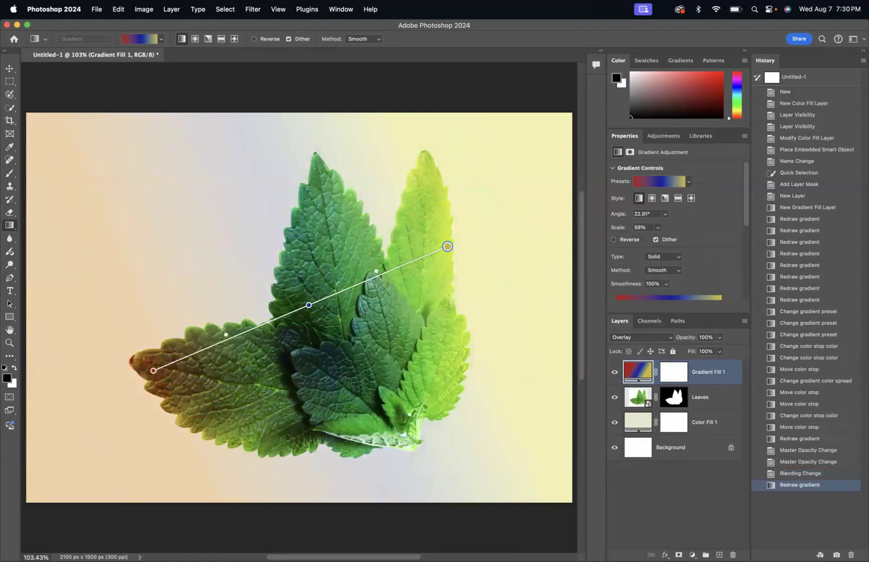
left_click_drag(232, 392, 471, 203)
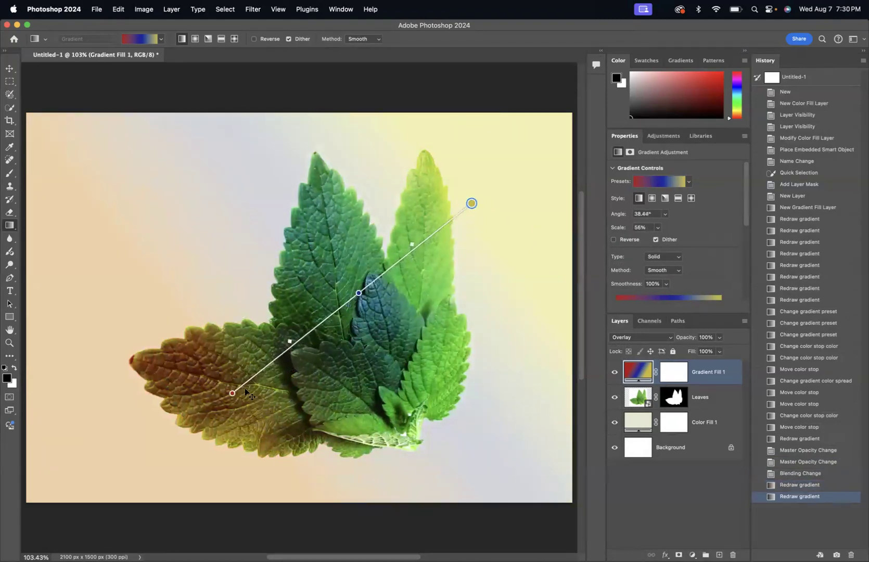
left_click_drag(286, 388, 504, 300)
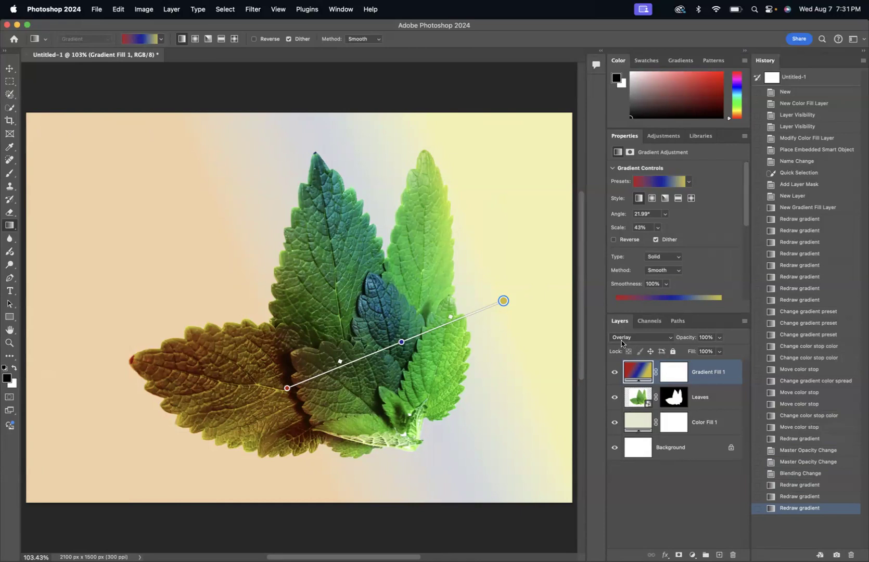
Set the Gradient Fill 1 layer's blending mode to Normal for comparison and return it to Overlay
left_click(669, 339)
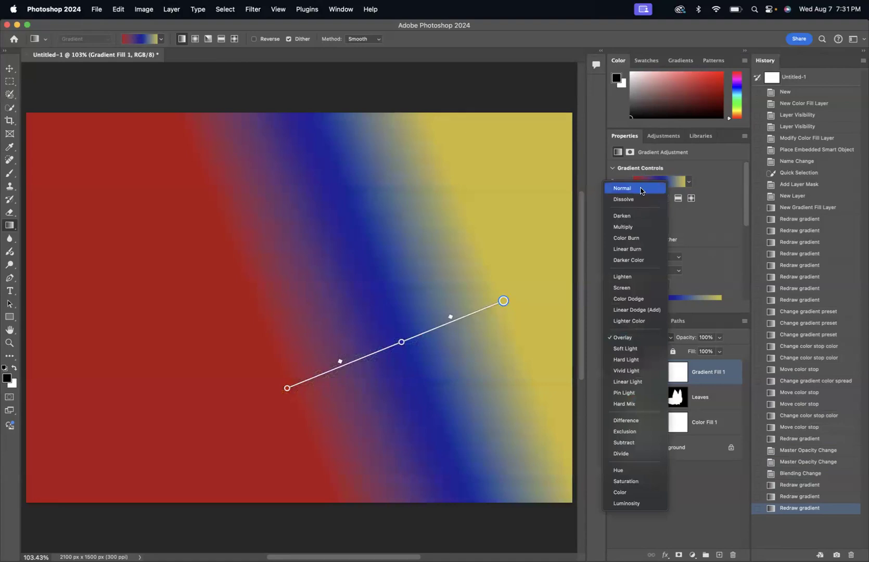
left_click(641, 189)
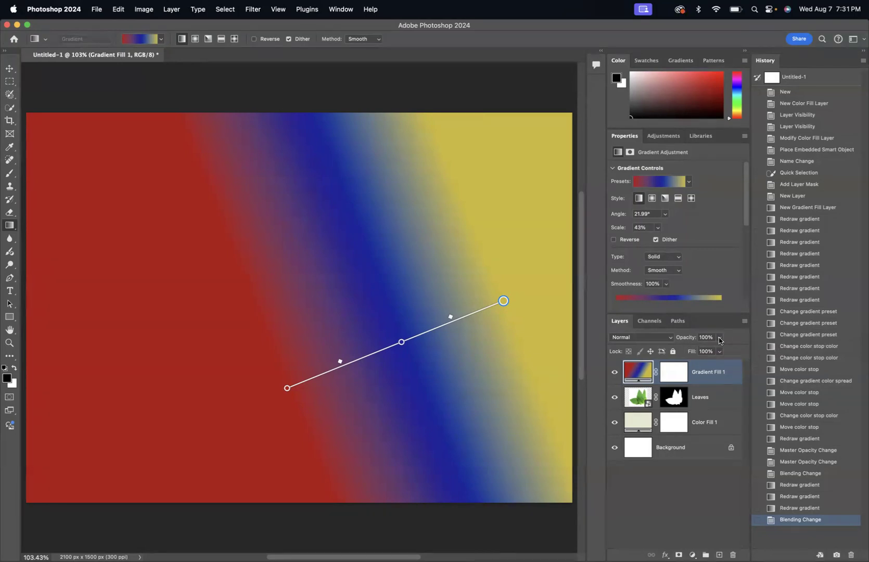
left_click(670, 341)
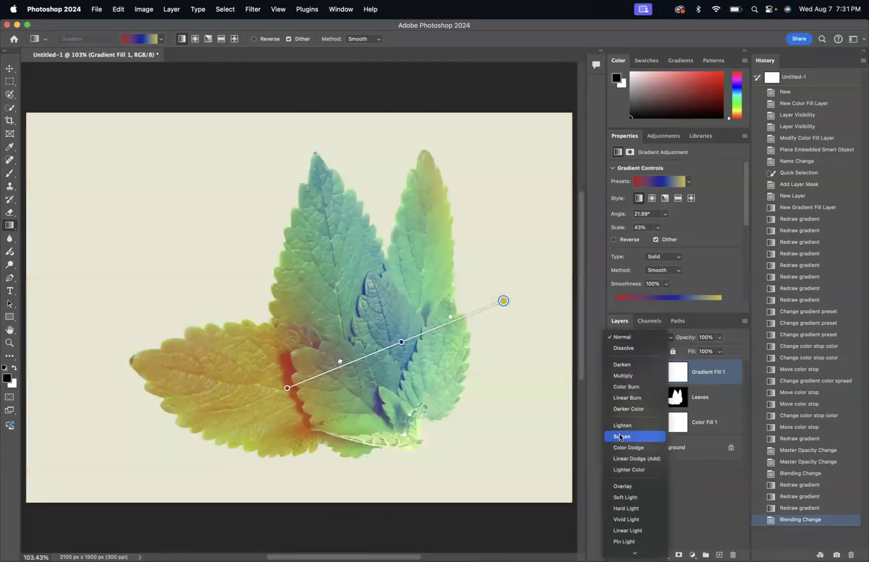
left_click(617, 486)
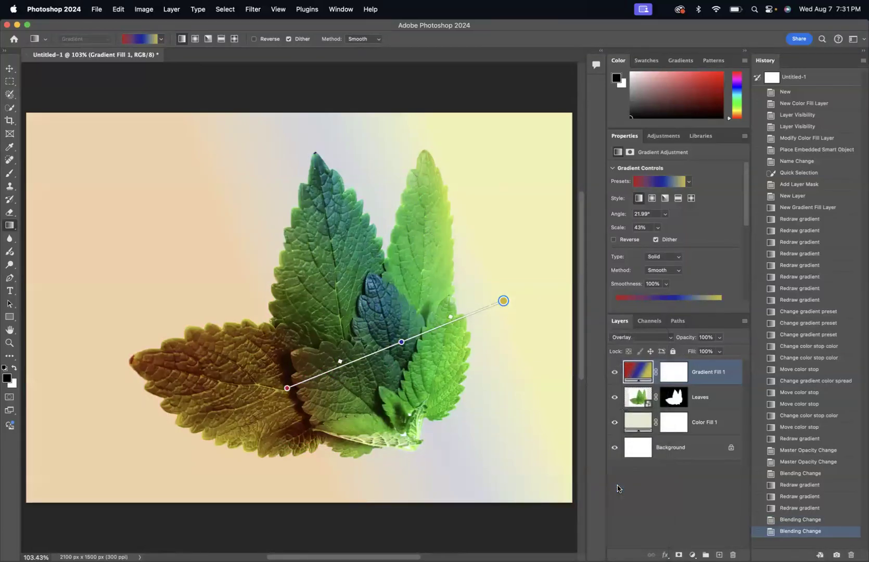
Clip the Gradient Fill 1 layer to the Leaves layer, releasing and re-creating the clipping mask once, and leave no layer selected
left_click(650, 498)
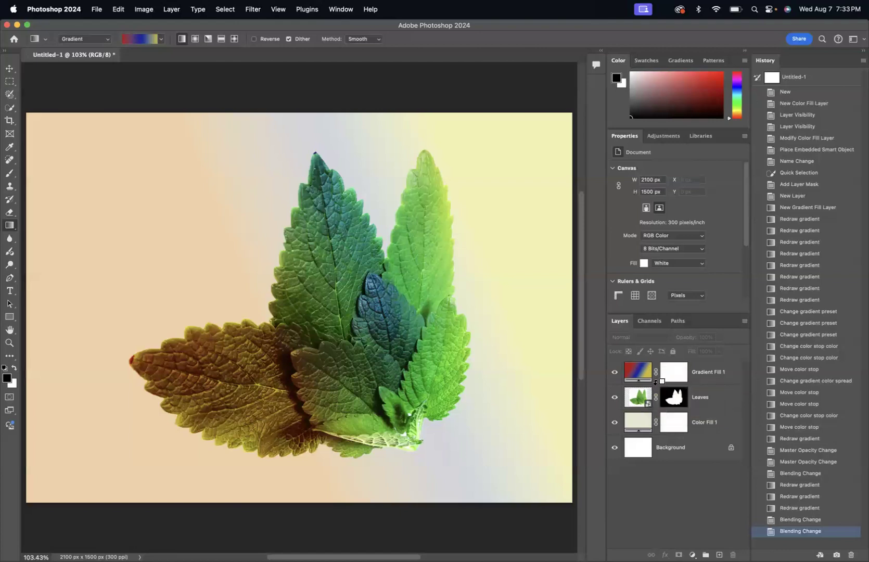
left_click(655, 382, "alt")
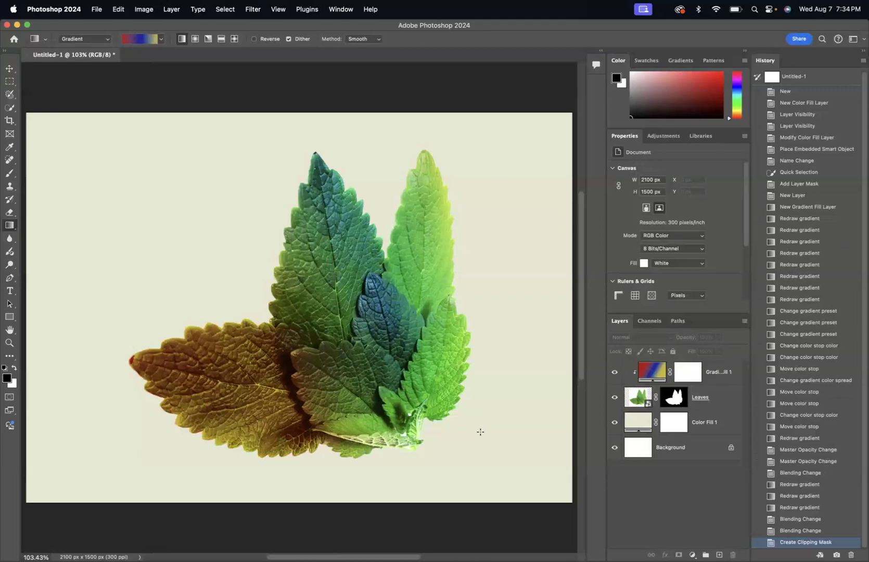
left_click(653, 381)
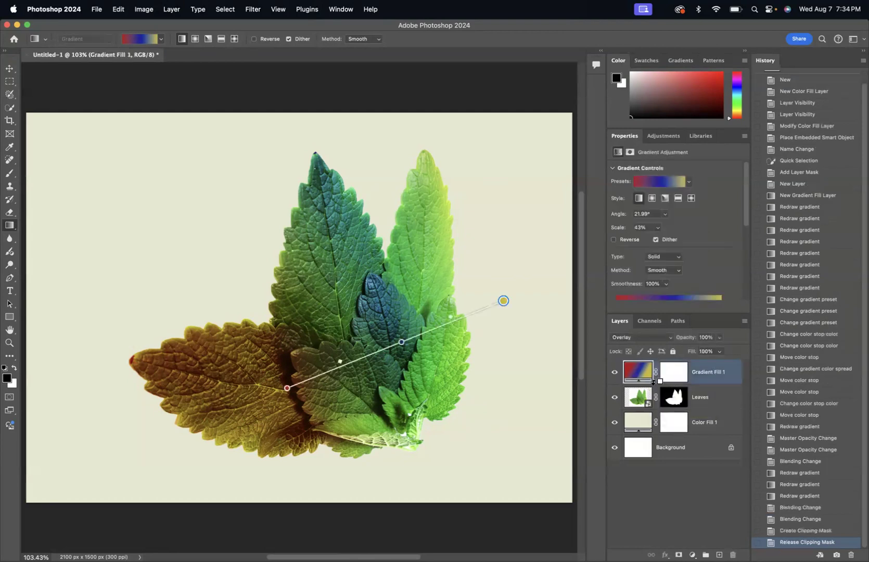
left_click(653, 385, "alt")
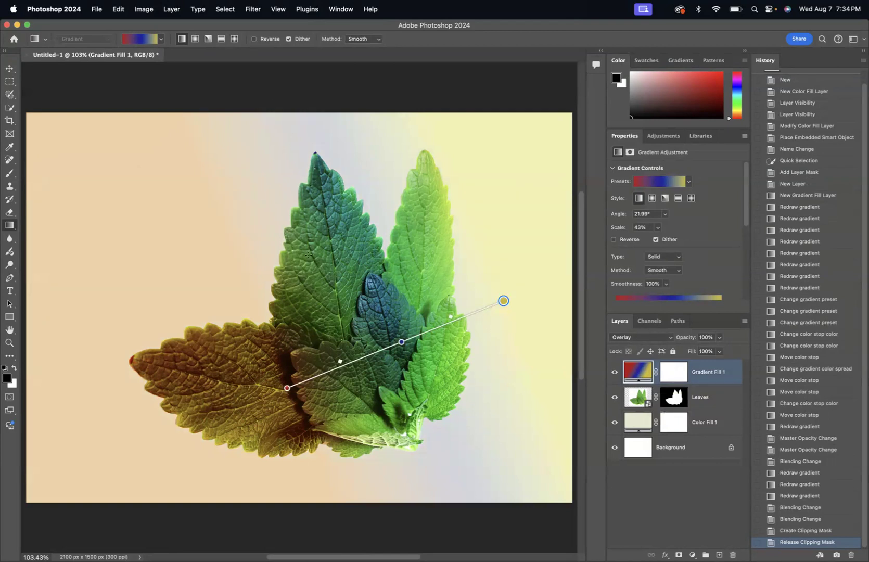
left_click(653, 382, "alt")
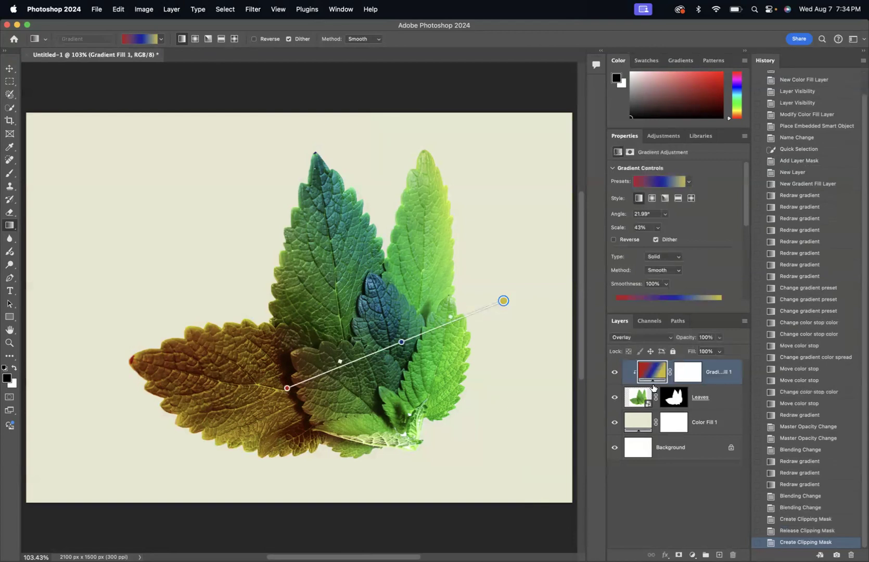
left_click(675, 511)
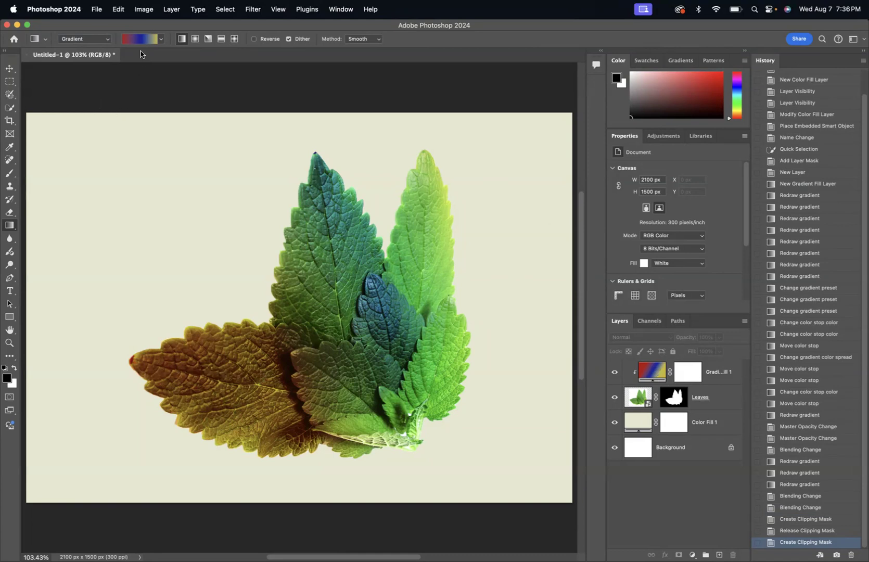
Save the document as Blending Mode Lesson.psd in Photoshop format with Maximize Compatibility on
left_click(96, 9)
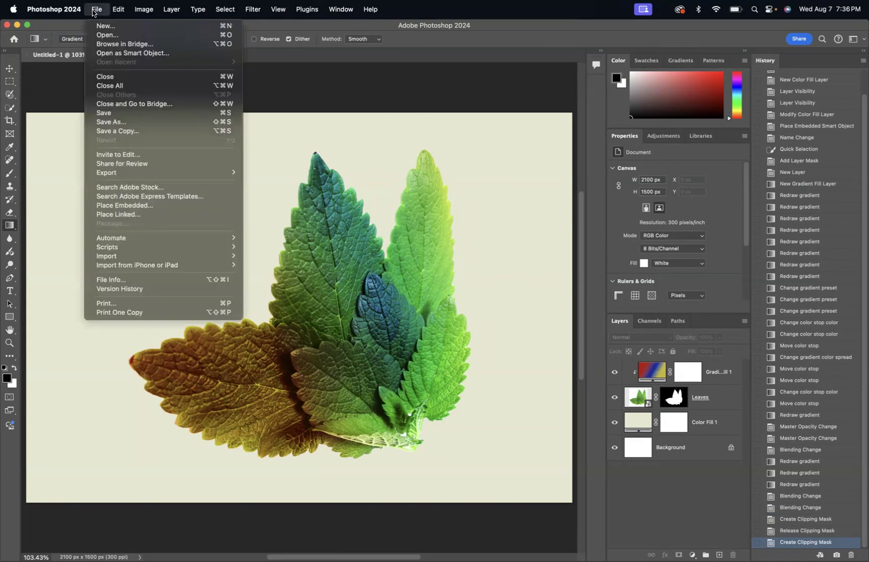
left_click(108, 127)
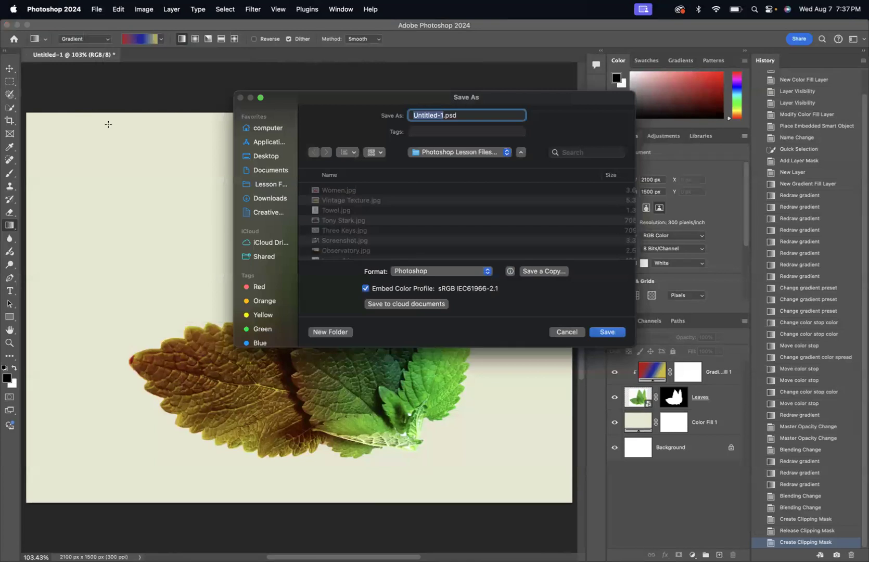
type("Blending Mode Lesson")
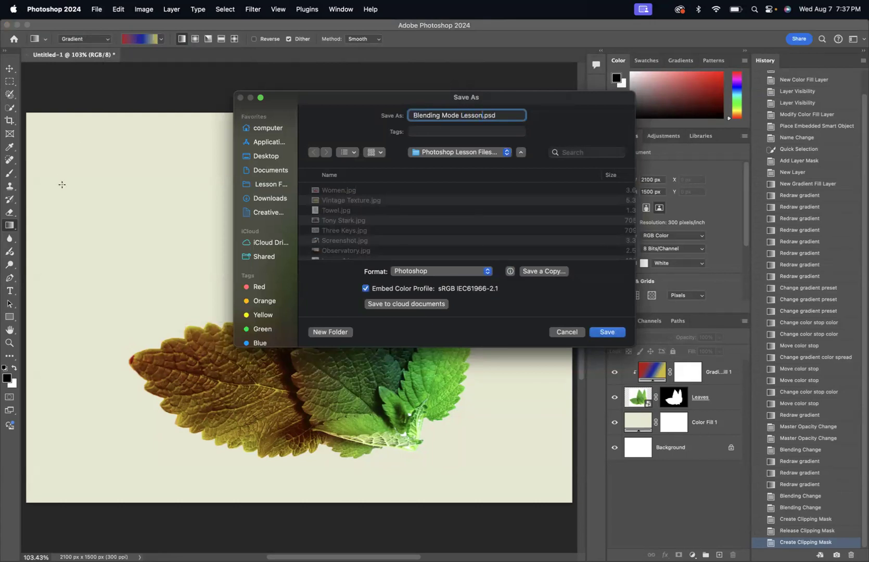
left_click(602, 333)
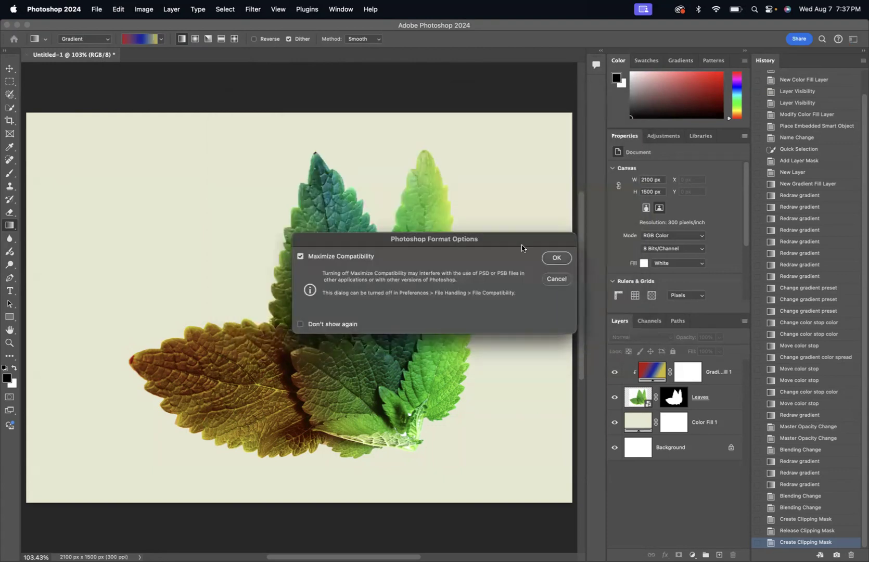
left_click(552, 255)
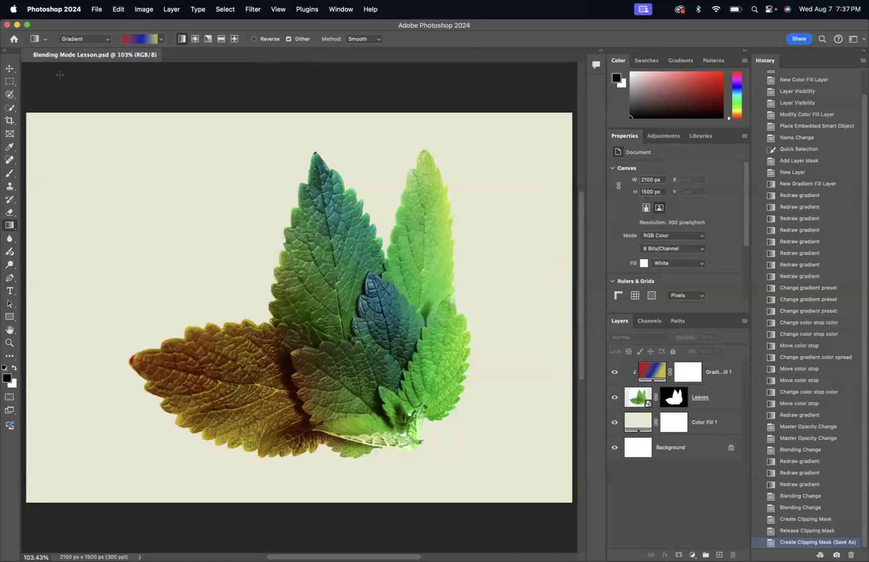
Close the leaves document and open Three Keys.jpg from the lesson files folder
left_click(29, 56)
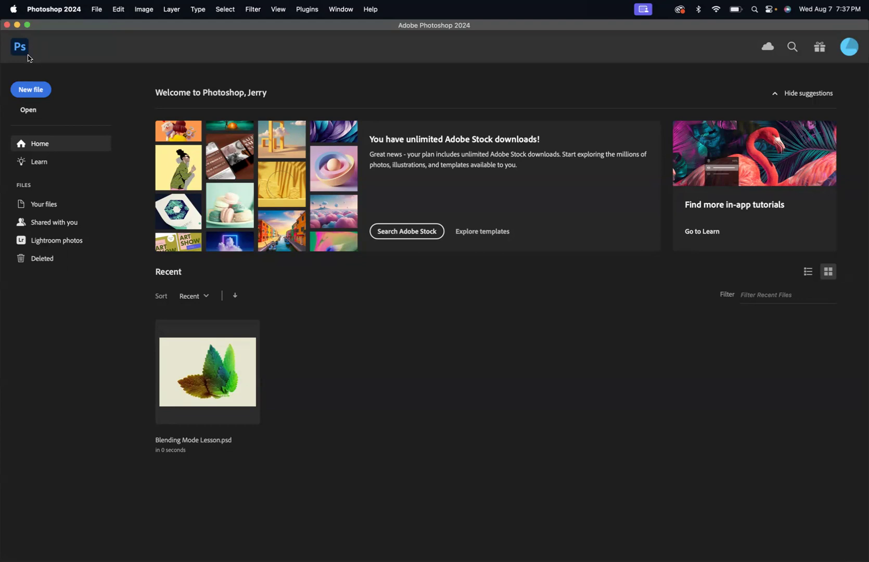
key("super+o")
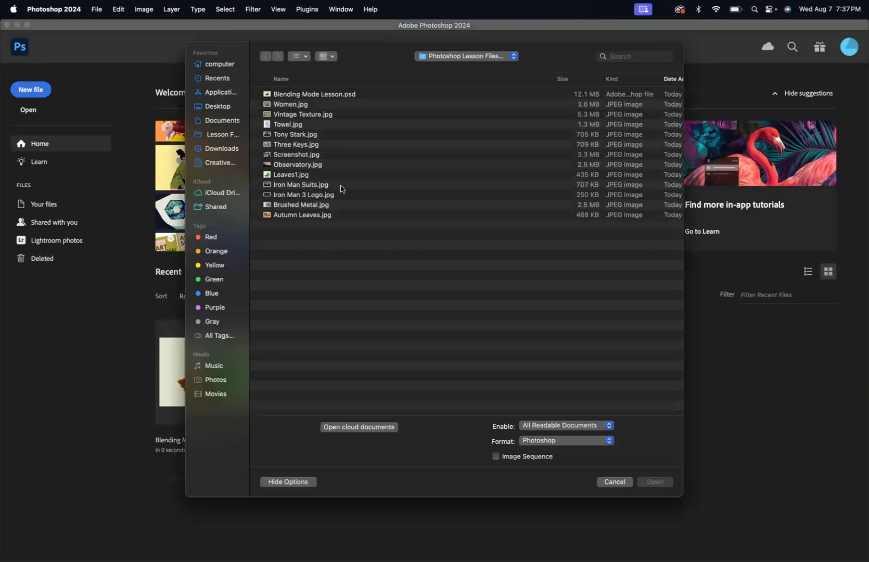
left_click(285, 146)
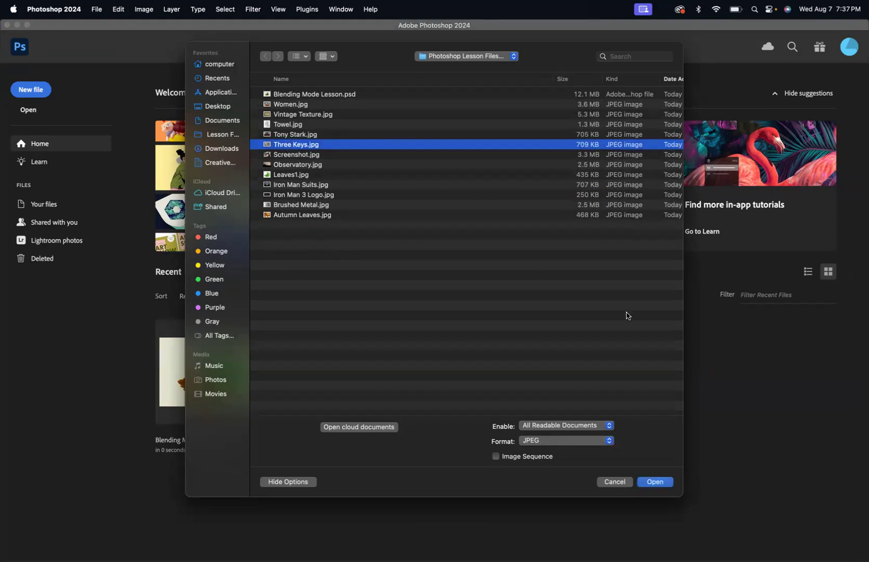
left_click(655, 482)
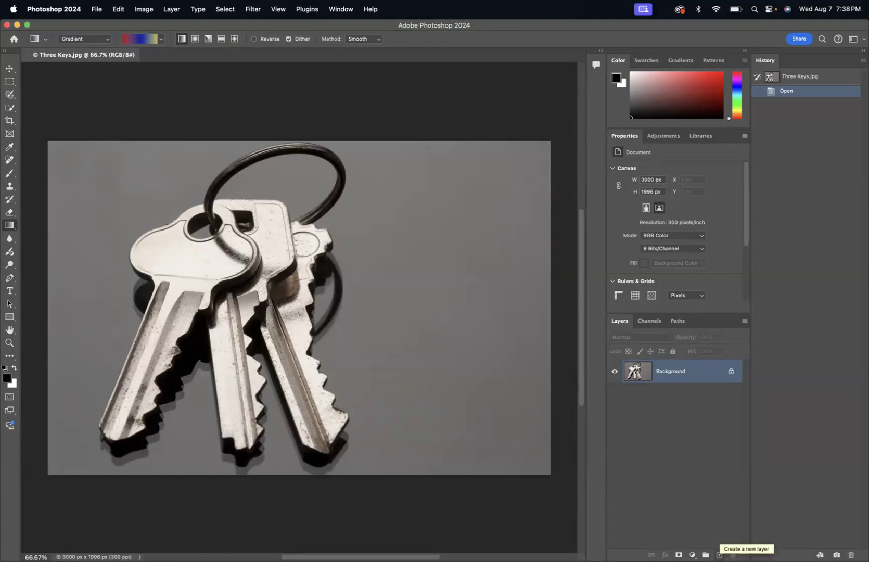
Add a new layer named Keys Colors above the Background and set its blending mode to Multiply
left_click(719, 555)
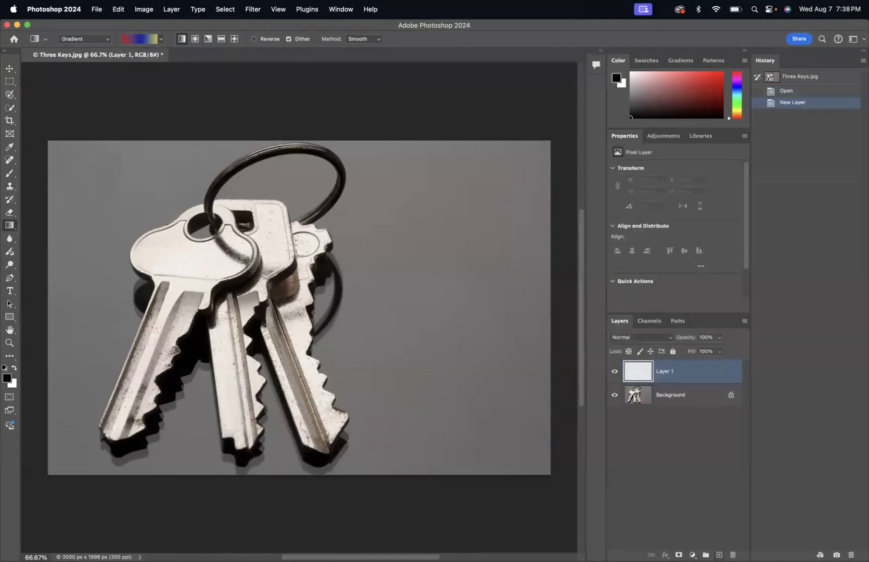
double_click(662, 373)
type("Keys Colors")
key("Return")
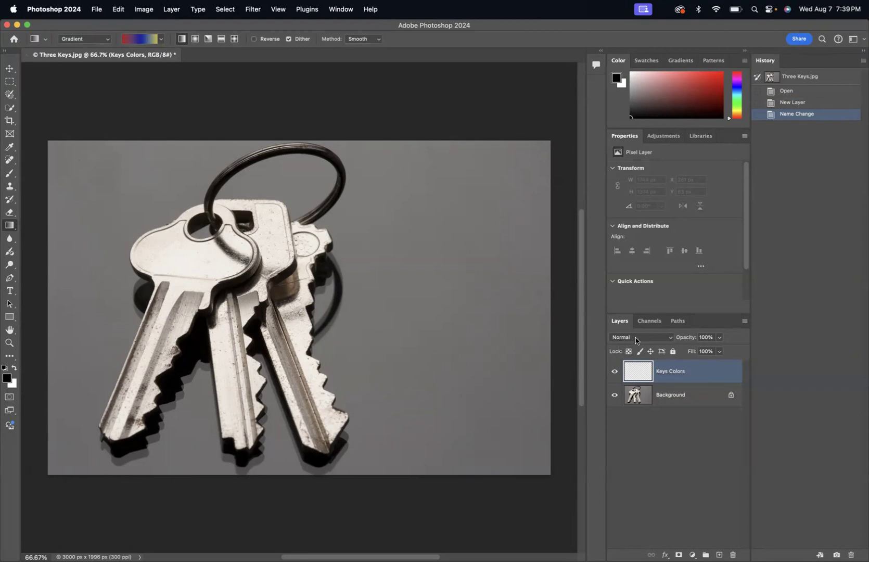
left_click(670, 339)
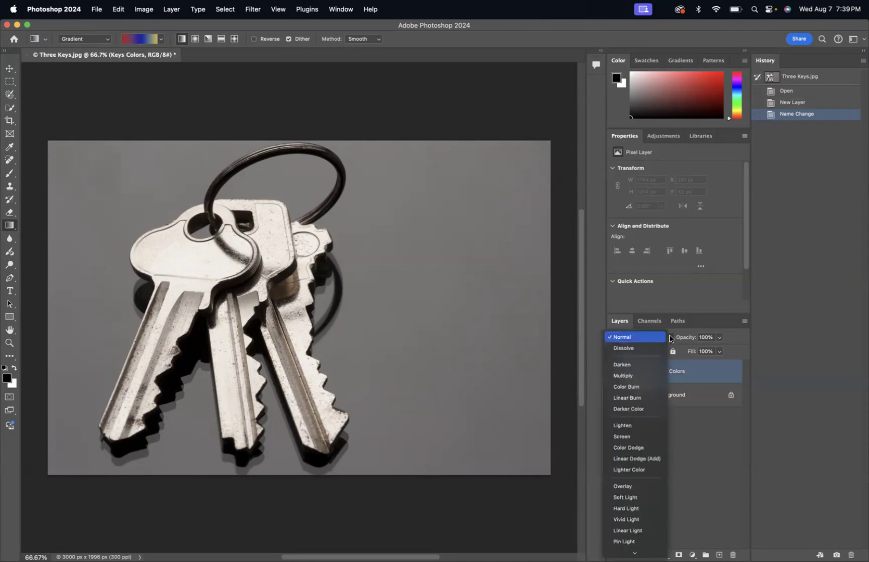
left_click(641, 377)
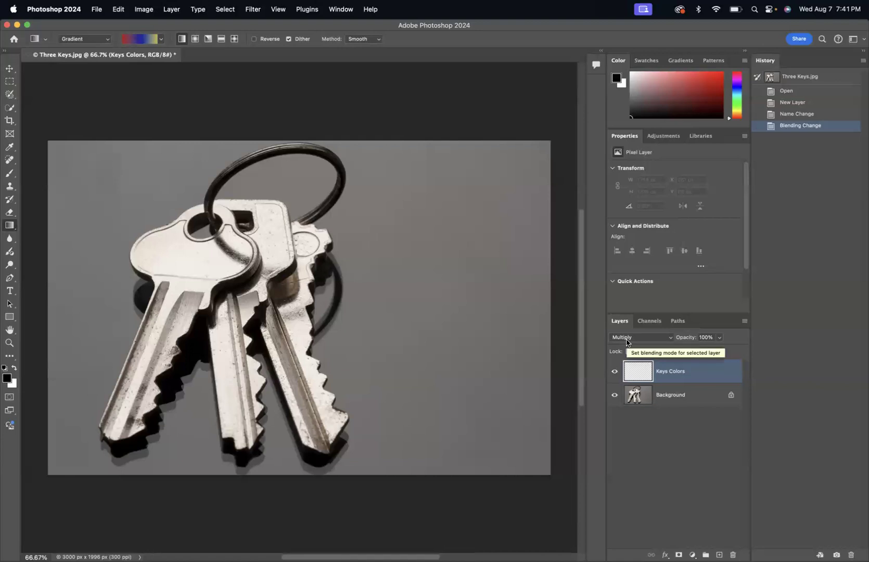
Activate the Brush tool and raise the brush hardness to its maximum
key("b")
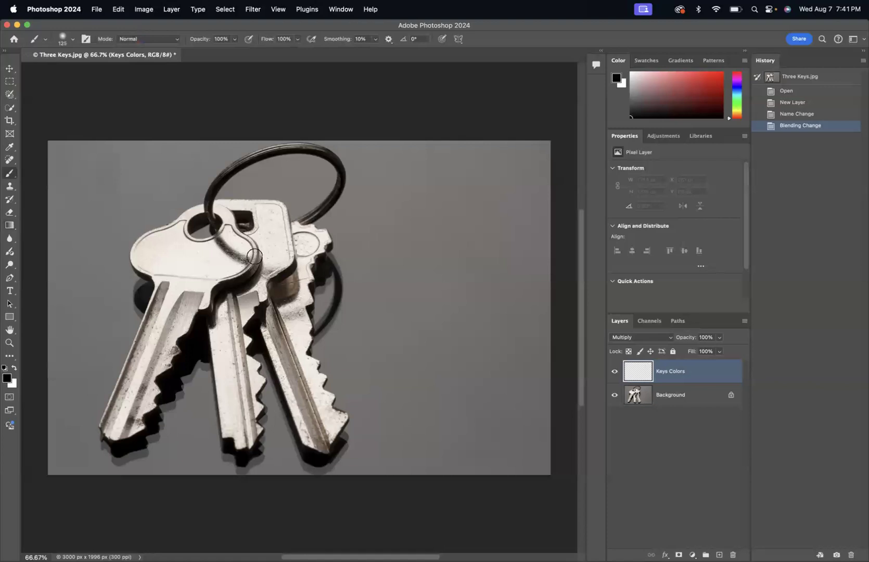
left_click(72, 41)
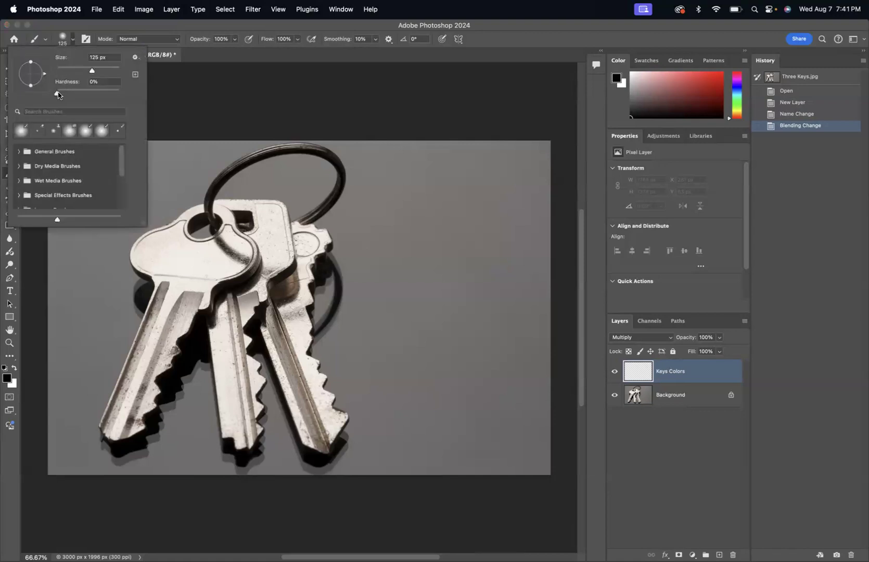
left_click_drag(58, 94, 128, 95)
key("Return")
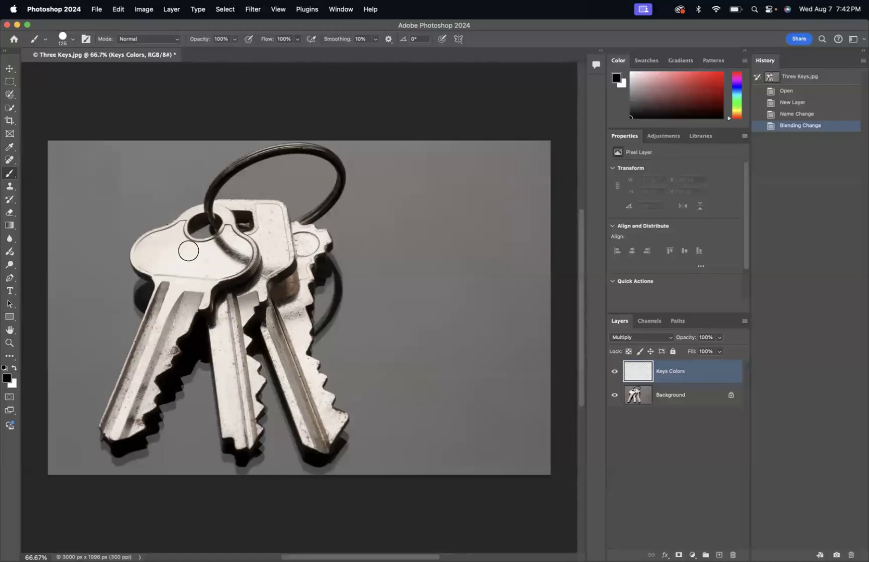
Set the foreground color to yellow #d2d042
left_click(8, 379)
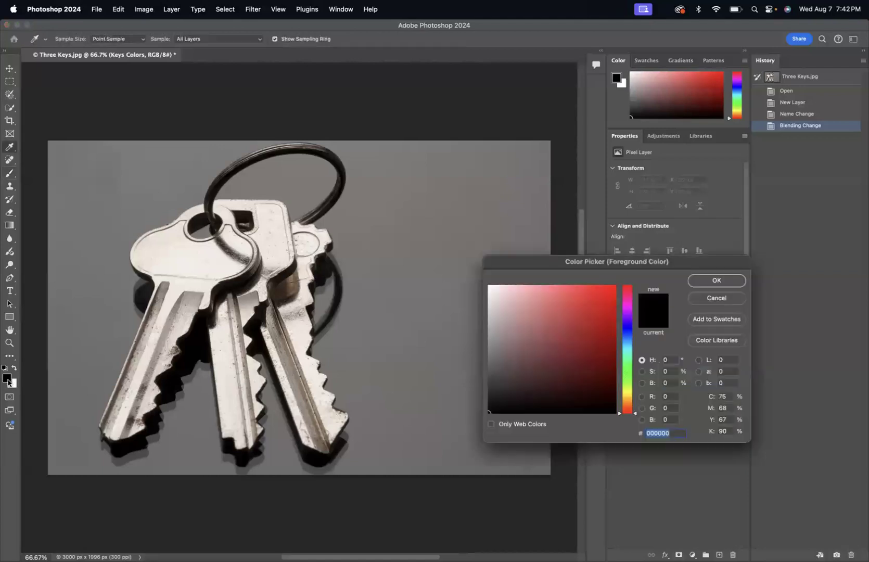
left_click_drag(621, 415, 621, 394)
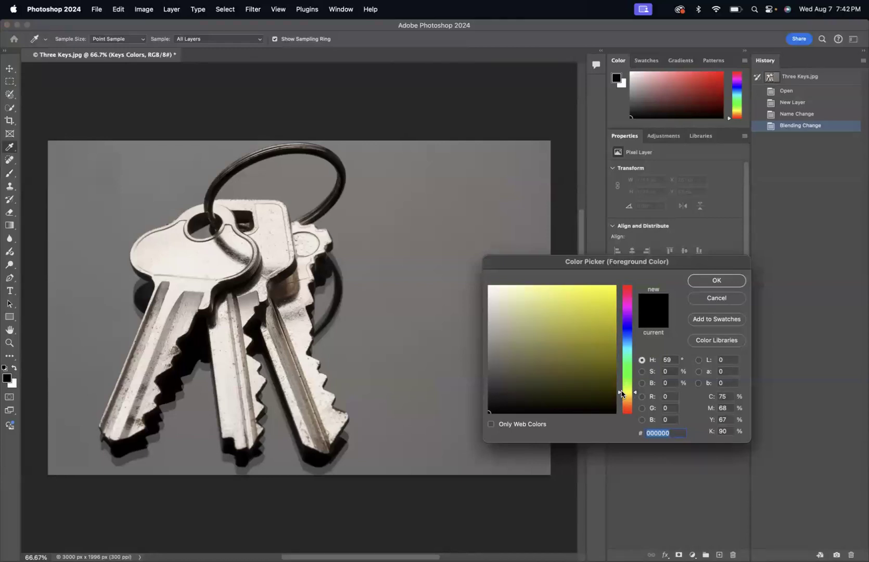
mouse_move(575, 310)
left_mouse_down()
mouse_move(564, 299)
mouse_move(576, 307)
left_mouse_up()
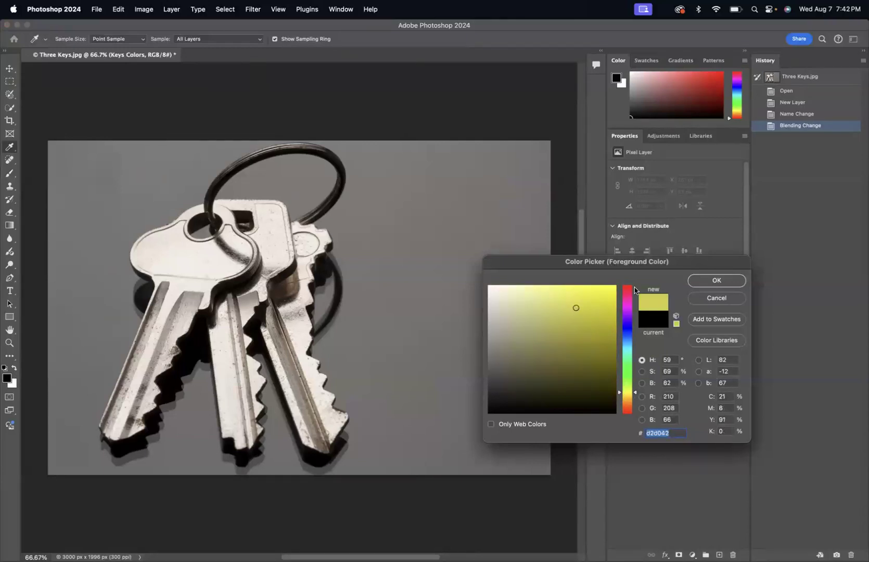
left_click(701, 280)
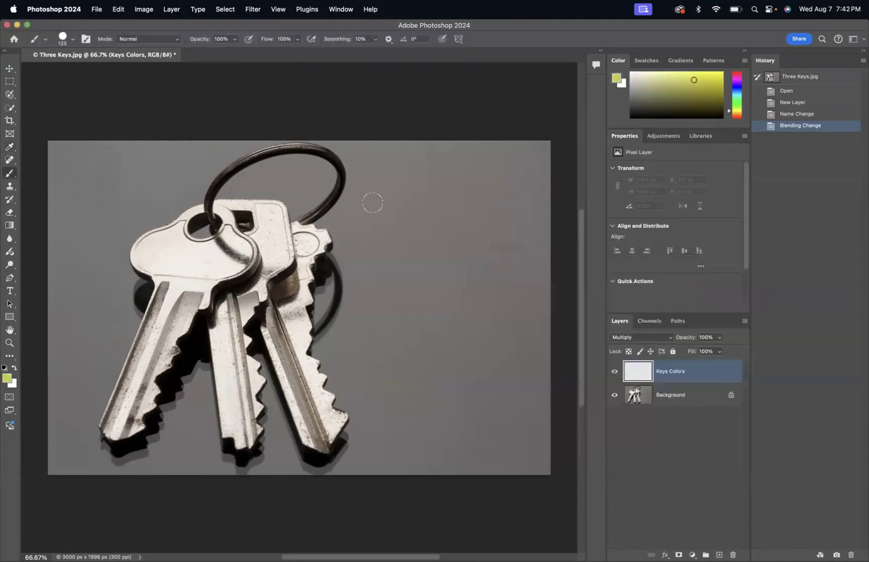
Reduce the brush size to 70 px and paint the rightmost key yellow on the Keys Colors layer
key("bracketleft")
key("bracketleft")
key("bracketleft")
mouse_move(296, 227)
left_mouse_down()
mouse_move(329, 246)
mouse_move(312, 253)
mouse_move(298, 232)
mouse_move(301, 262)
mouse_move(311, 252)
mouse_move(307, 285)
mouse_move(302, 268)
mouse_move(281, 285)
mouse_move(266, 323)
mouse_move(293, 409)
mouse_move(310, 446)
mouse_move(322, 449)
mouse_move(342, 417)
mouse_move(324, 410)
mouse_move(327, 397)
mouse_move(300, 348)
mouse_move(305, 284)
mouse_move(286, 296)
mouse_move(297, 307)
mouse_move(304, 302)
mouse_move(281, 311)
mouse_move(281, 333)
mouse_move(280, 307)
mouse_move(282, 375)
mouse_move(283, 362)
mouse_move(321, 436)
mouse_move(287, 353)
mouse_move(315, 416)
mouse_move(322, 406)
mouse_move(303, 364)
mouse_move(323, 424)
mouse_move(321, 405)
mouse_move(329, 399)
mouse_move(287, 347)
mouse_move(304, 247)
mouse_move(324, 234)
mouse_move(286, 292)
mouse_move(298, 402)
mouse_move(320, 424)
left_mouse_up()
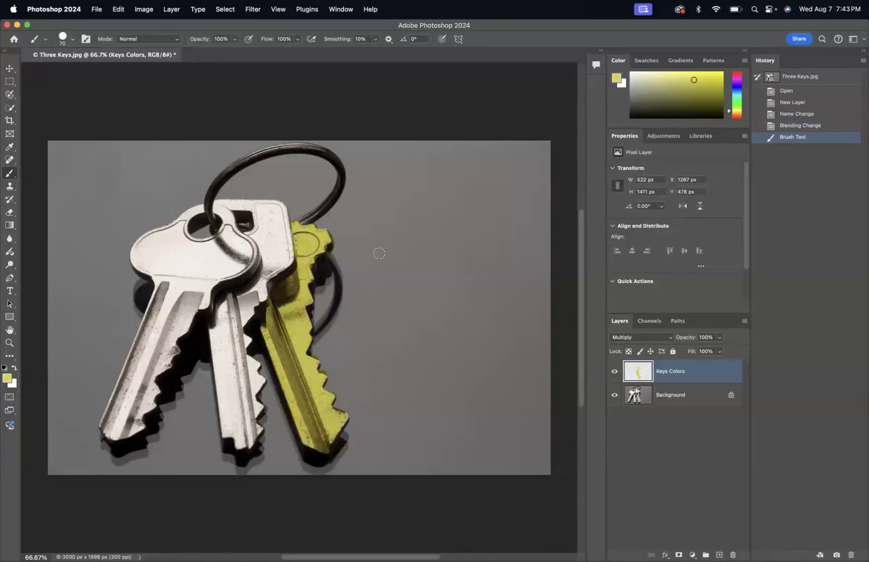
Set the foreground color to blue #242488 and paint over the middle key on the Keys Colors layer
left_click(7, 379)
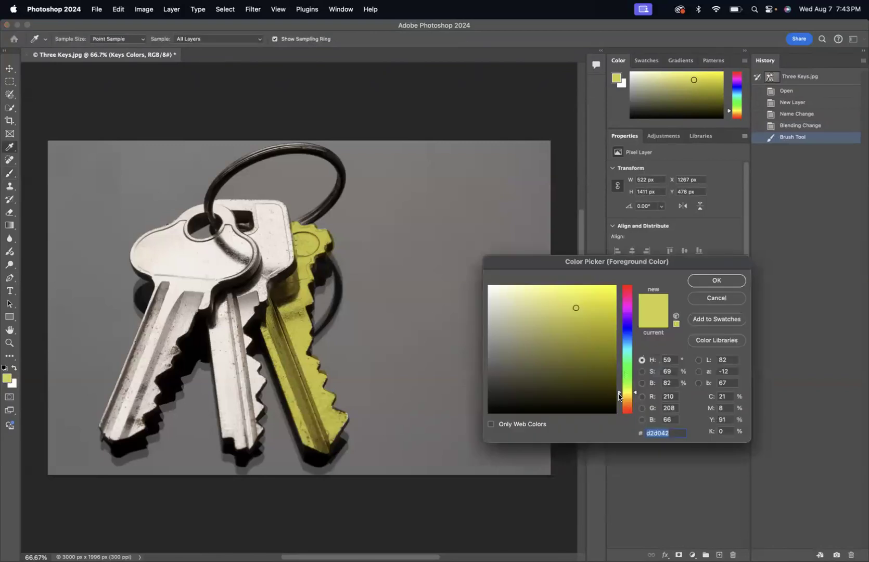
left_click_drag(619, 396, 621, 327)
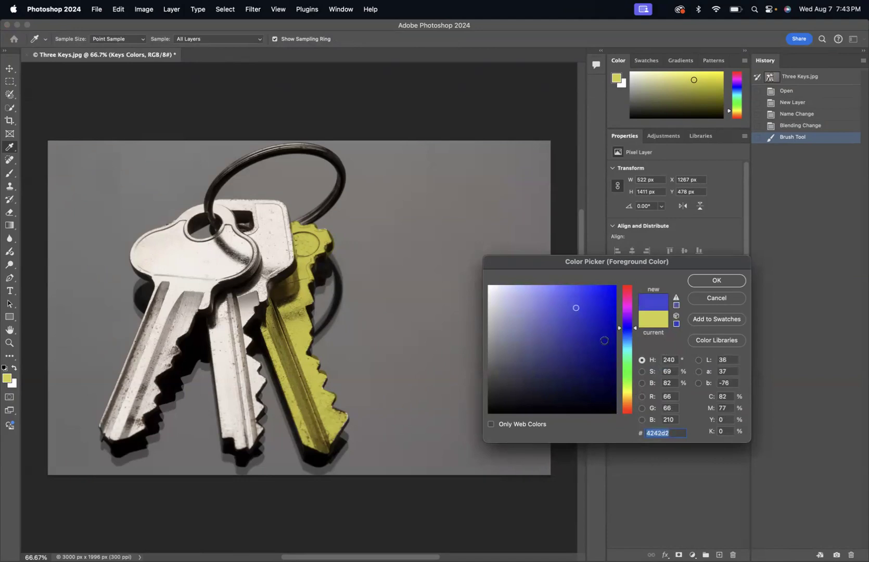
left_click(582, 345)
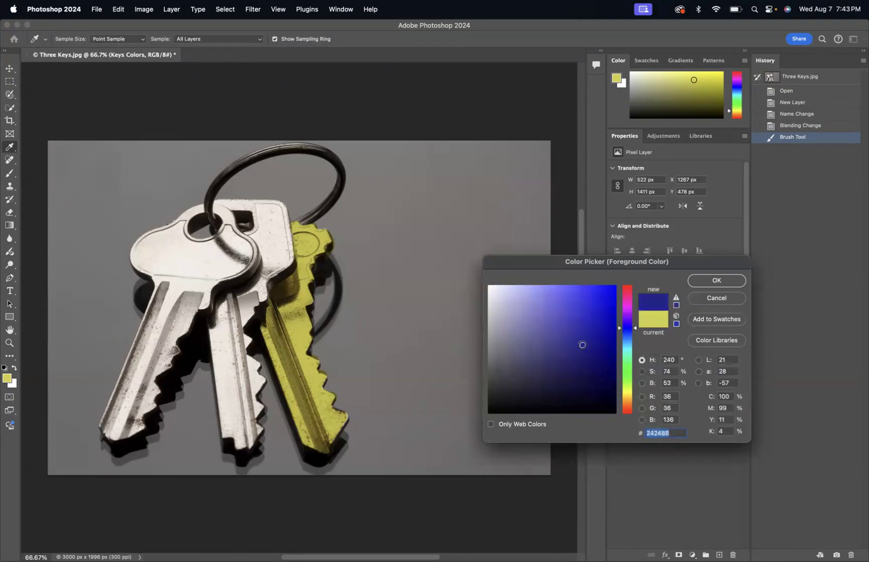
left_click(705, 281)
mouse_move(220, 205)
left_mouse_down()
mouse_move(281, 205)
mouse_move(286, 255)
left_mouse_up()
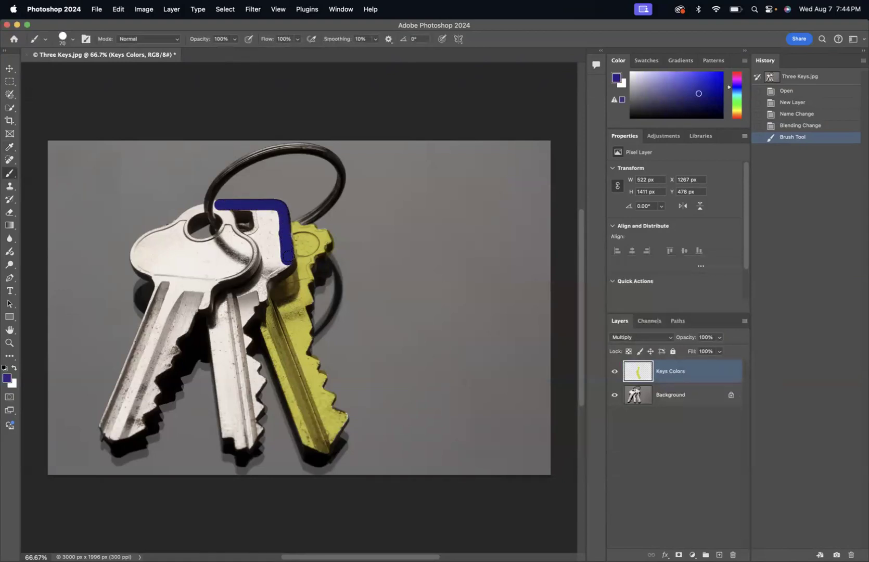
mouse_move(283, 264)
left_mouse_down()
mouse_move(262, 282)
mouse_move(239, 331)
mouse_move(261, 383)
mouse_move(251, 397)
mouse_move(260, 408)
mouse_move(249, 416)
mouse_move(260, 428)
mouse_move(239, 448)
mouse_move(225, 428)
mouse_move(214, 317)
mouse_move(263, 263)
mouse_move(263, 232)
mouse_move(247, 236)
mouse_move(258, 210)
mouse_move(265, 223)
mouse_move(277, 213)
mouse_move(274, 266)
mouse_move(270, 230)
left_mouse_up()
mouse_move(264, 272)
left_mouse_down()
mouse_move(222, 325)
mouse_move(242, 442)
mouse_move(231, 310)
mouse_move(247, 436)
mouse_move(237, 349)
left_mouse_up()
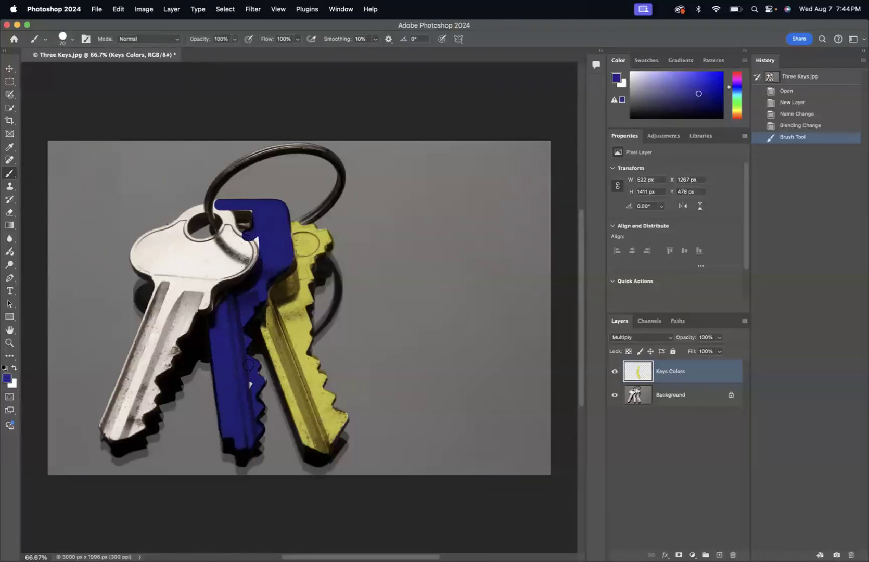
left_click(251, 372)
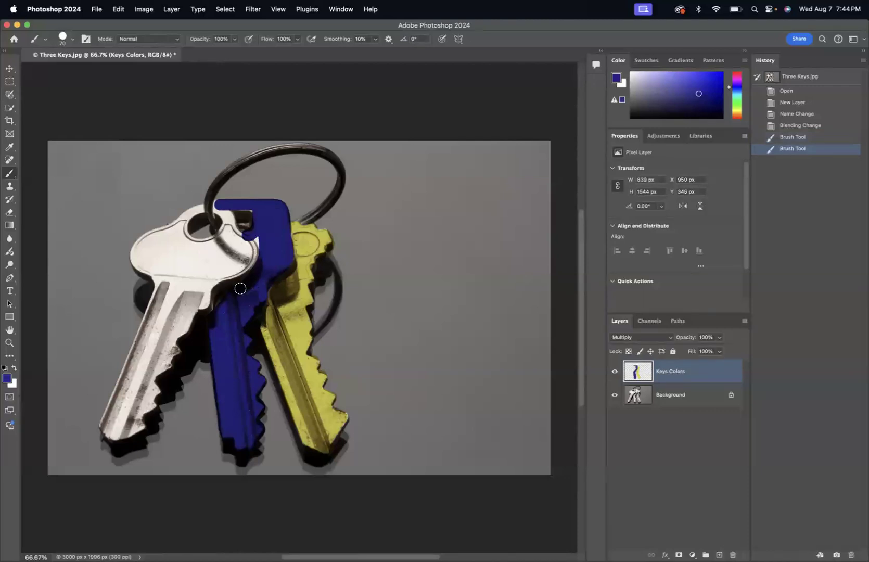
left_click_drag(252, 207, 239, 206)
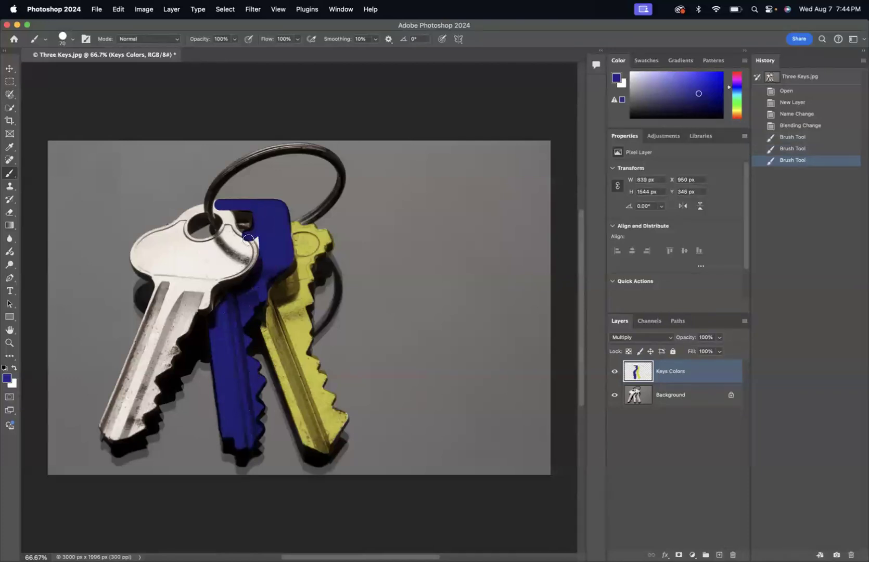
left_click_drag(256, 235, 264, 254)
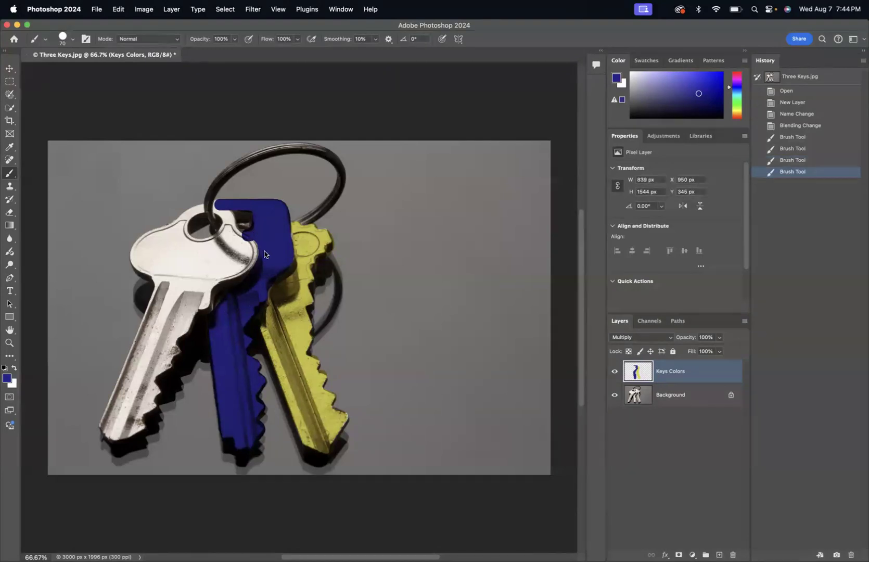
Set the foreground color to red #d72525 and paint over the leftmost key on the Keys Colors layer
left_click(7, 378)
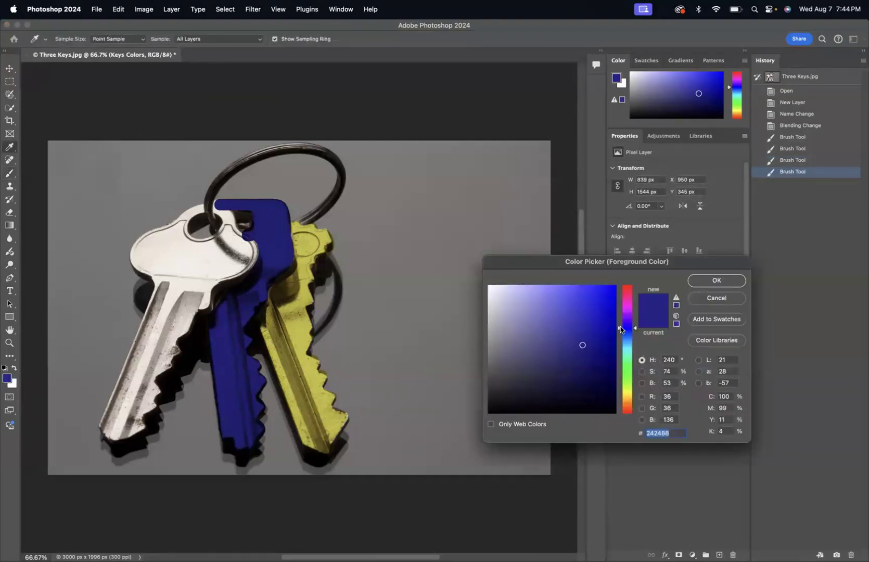
left_click_drag(620, 329, 621, 284)
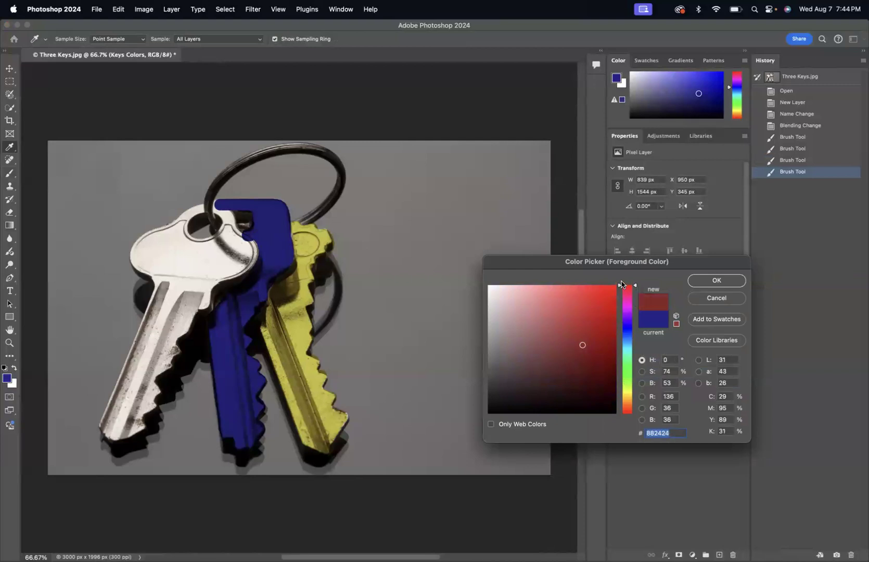
left_click(594, 305)
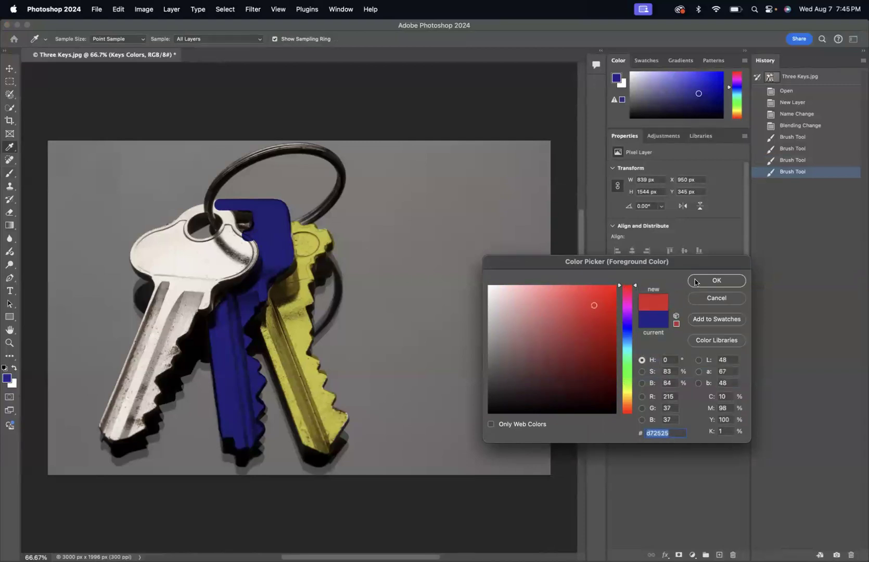
left_click(694, 281)
mouse_move(217, 209)
left_mouse_down()
mouse_move(194, 210)
mouse_move(180, 224)
mouse_move(182, 241)
mouse_move(205, 245)
mouse_move(223, 234)
mouse_move(219, 210)
mouse_move(254, 254)
mouse_move(214, 281)
mouse_move(140, 424)
mouse_move(111, 434)
mouse_move(105, 423)
mouse_move(143, 338)
mouse_move(157, 271)
mouse_move(134, 252)
mouse_move(179, 221)
mouse_move(142, 262)
mouse_move(164, 237)
mouse_move(164, 266)
mouse_move(174, 239)
mouse_move(205, 248)
mouse_move(229, 229)
mouse_move(245, 255)
mouse_move(202, 285)
mouse_move(136, 415)
mouse_move(119, 432)
mouse_move(111, 425)
mouse_move(156, 315)
mouse_move(170, 245)
mouse_move(202, 257)
mouse_move(229, 249)
mouse_move(236, 258)
mouse_move(208, 269)
mouse_move(179, 307)
mouse_move(126, 430)
mouse_move(170, 275)
mouse_move(163, 341)
mouse_move(188, 259)
mouse_move(201, 270)
mouse_move(190, 253)
mouse_move(205, 247)
mouse_move(191, 247)
left_mouse_up()
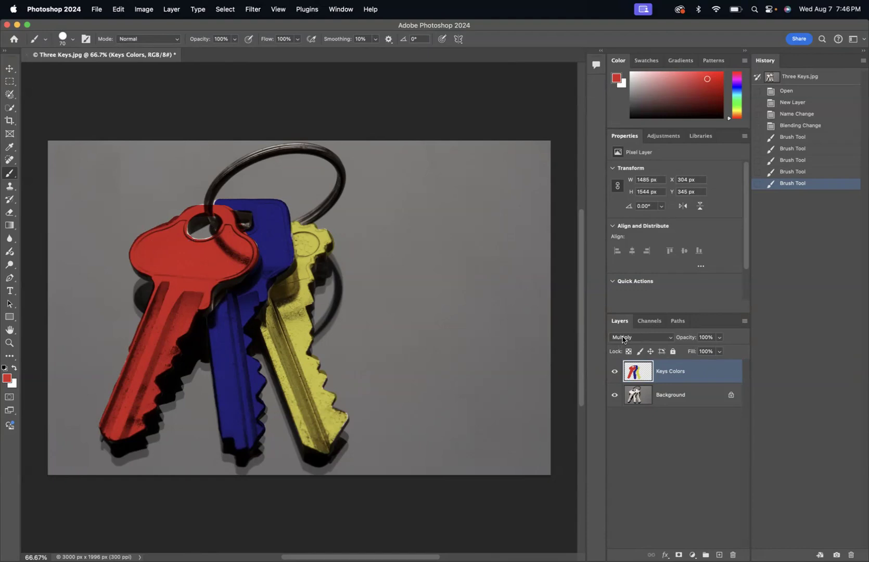
Try the Normal, Darken and Lighten blending modes in turn on the Keys Colors layer
left_click(670, 338)
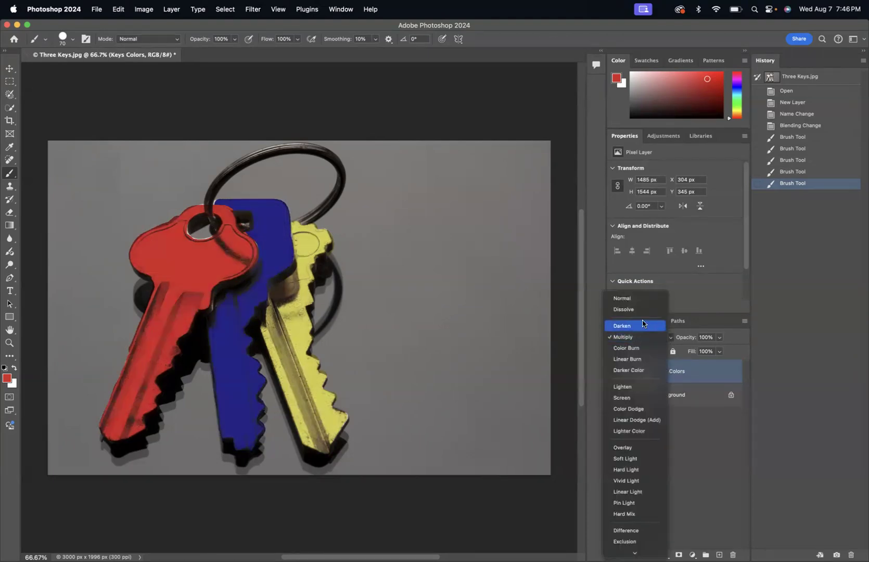
left_click(640, 301)
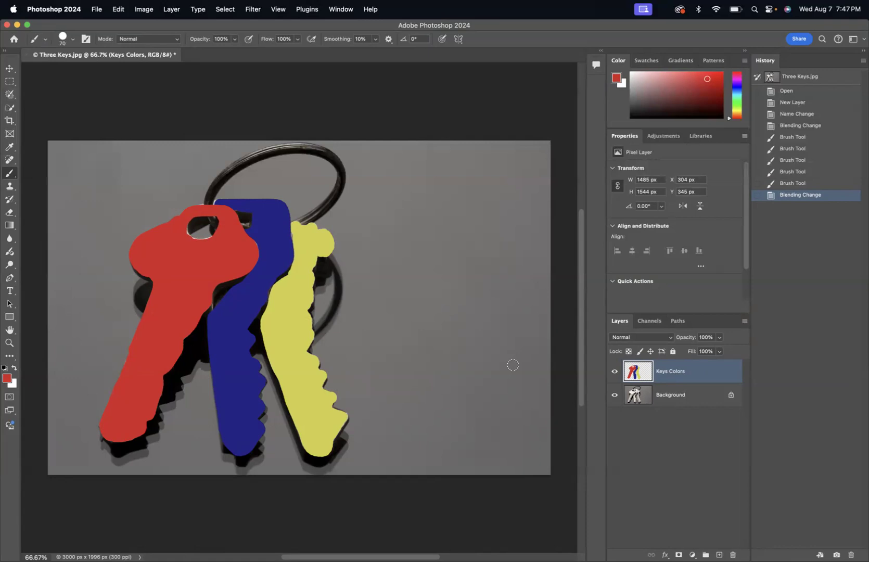
left_click(670, 338)
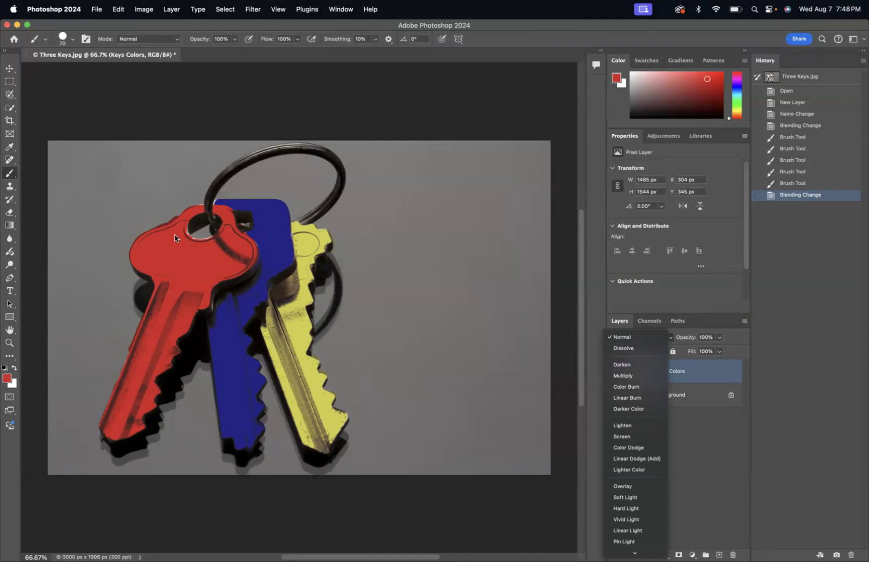
left_click(622, 365)
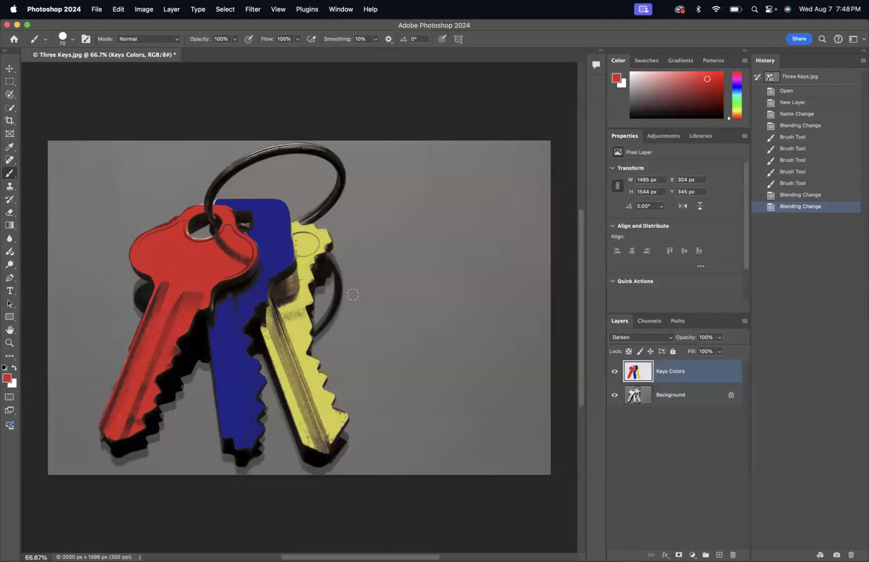
left_click(665, 338)
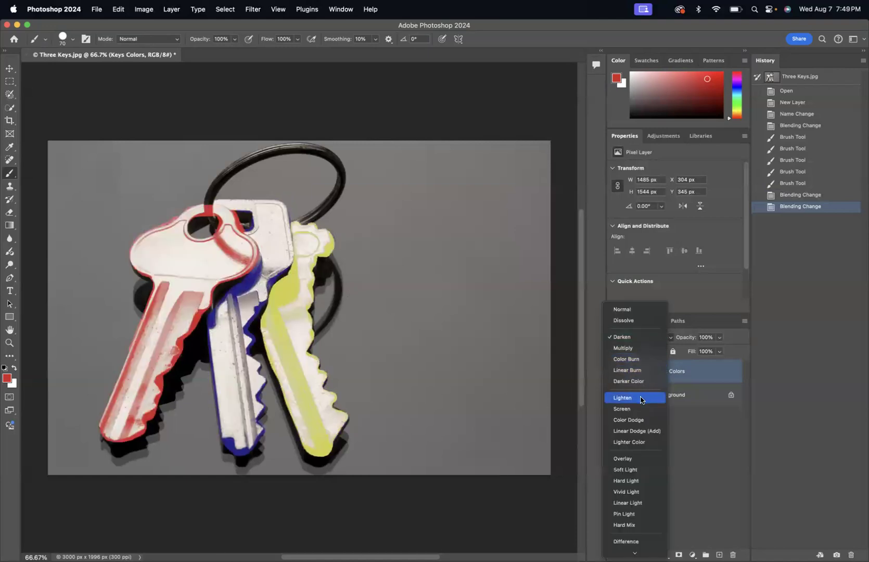
left_click(641, 400)
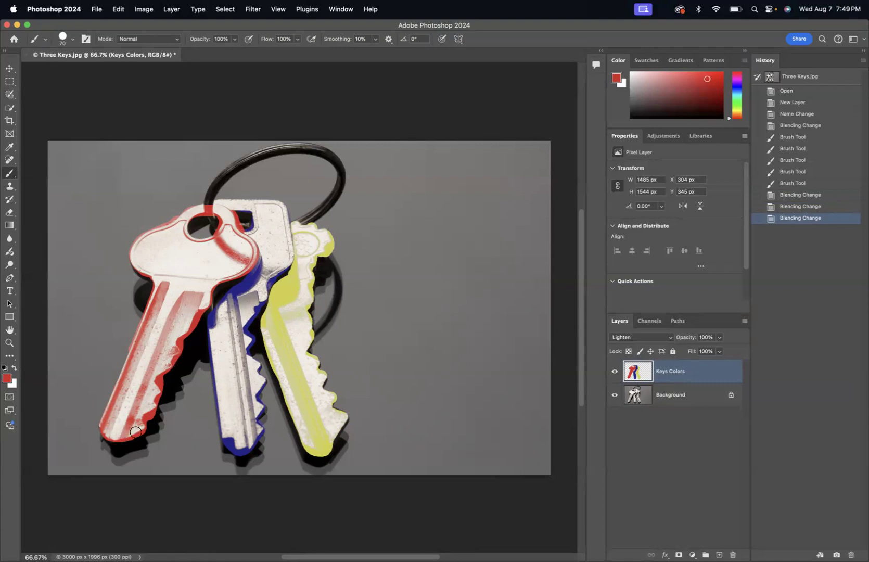
Set the Keys Colors layer's blending mode to Color Burn
left_click(659, 339)
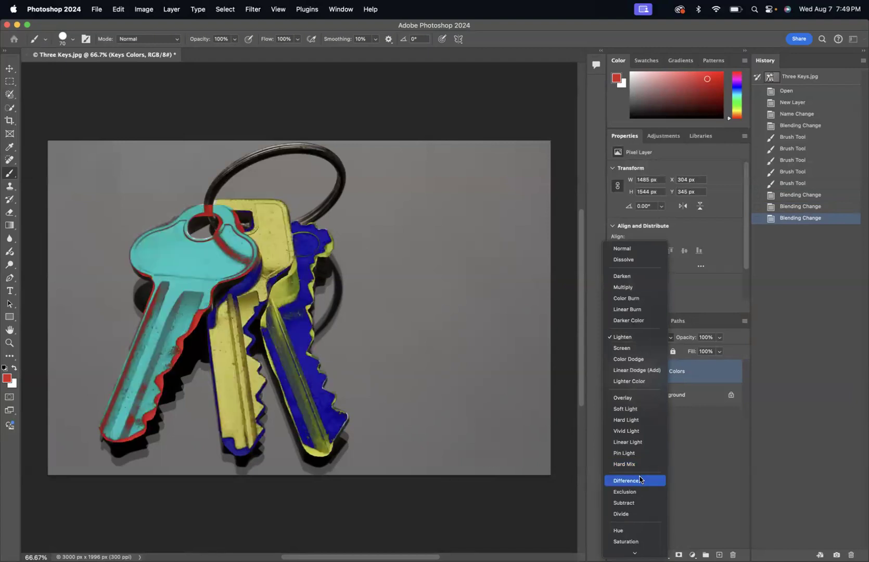
scroll(639, 480, "down", 1)
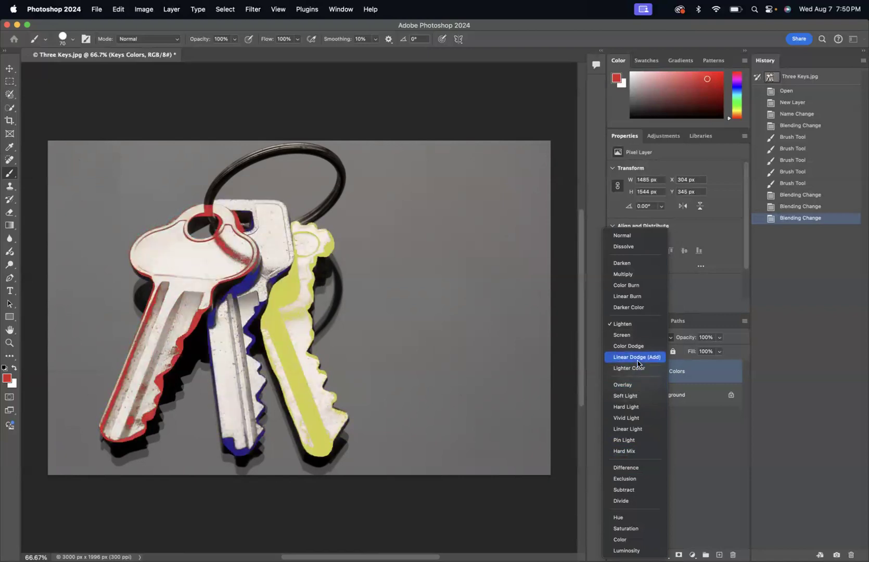
left_click(632, 285)
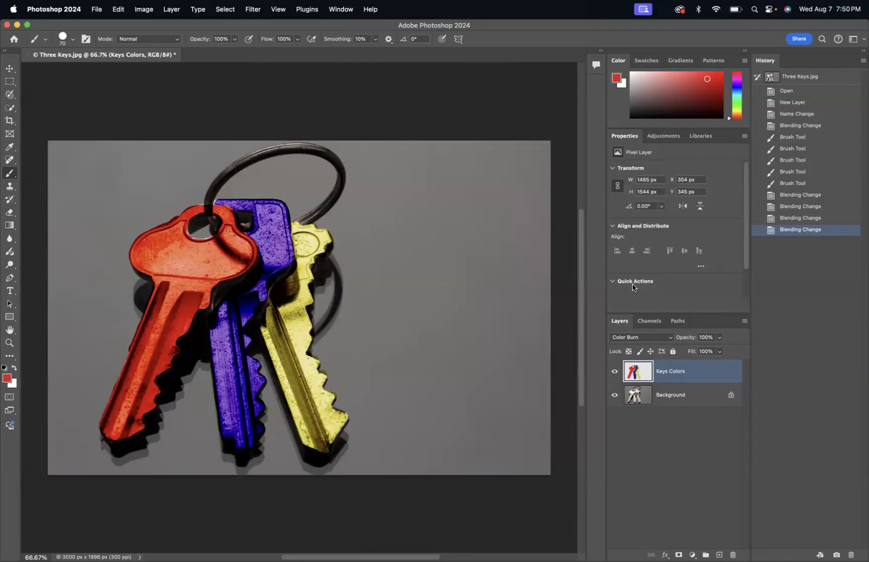
Close Three Keys.jpg without saving the changes and open Women.jpg from the lesson files folder
left_click(27, 56)
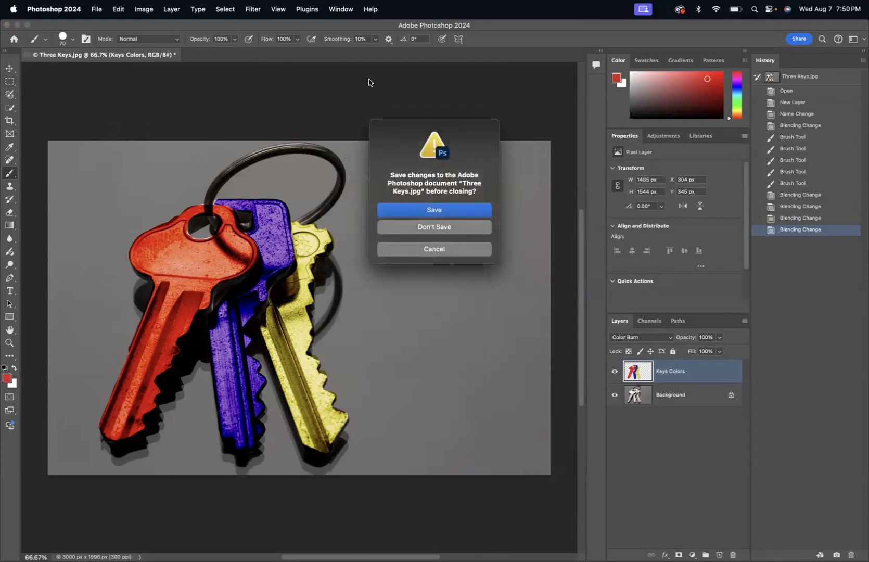
left_click(444, 230)
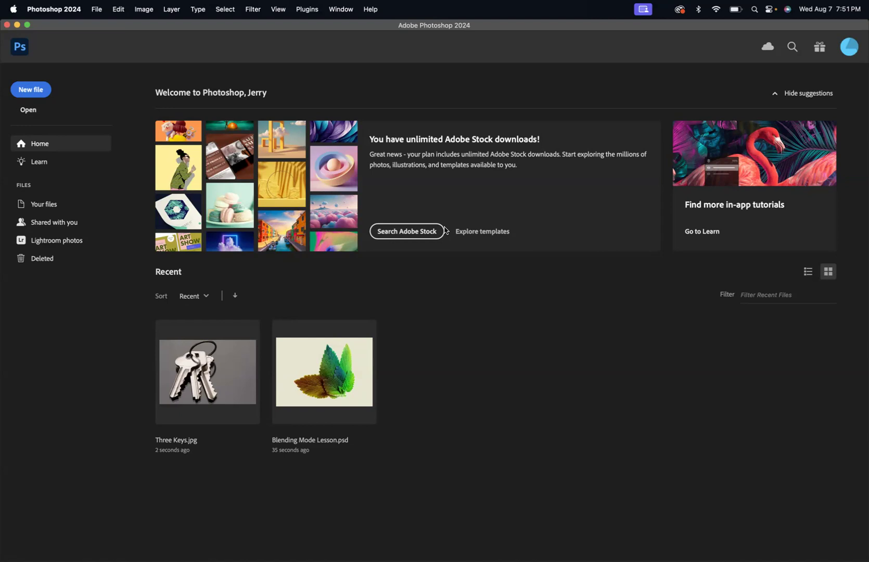
key("super+o")
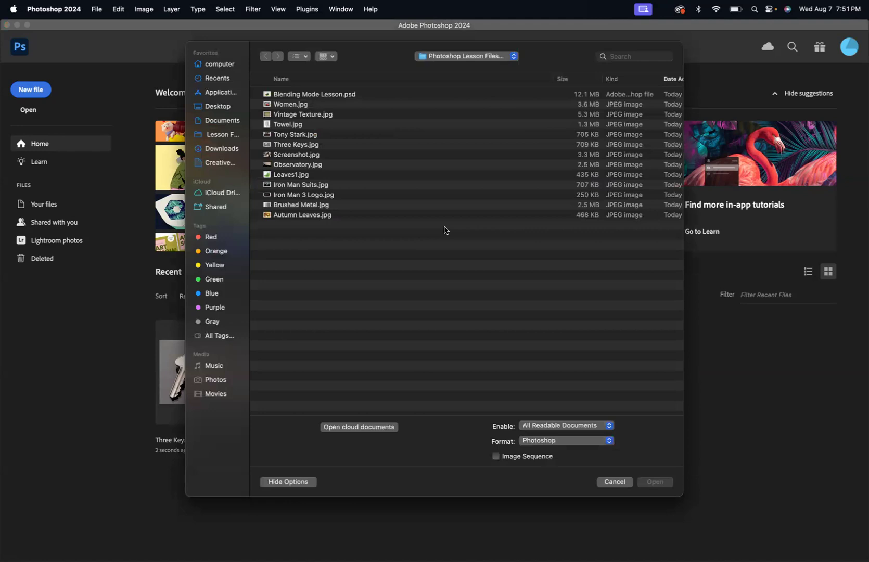
left_click(294, 106)
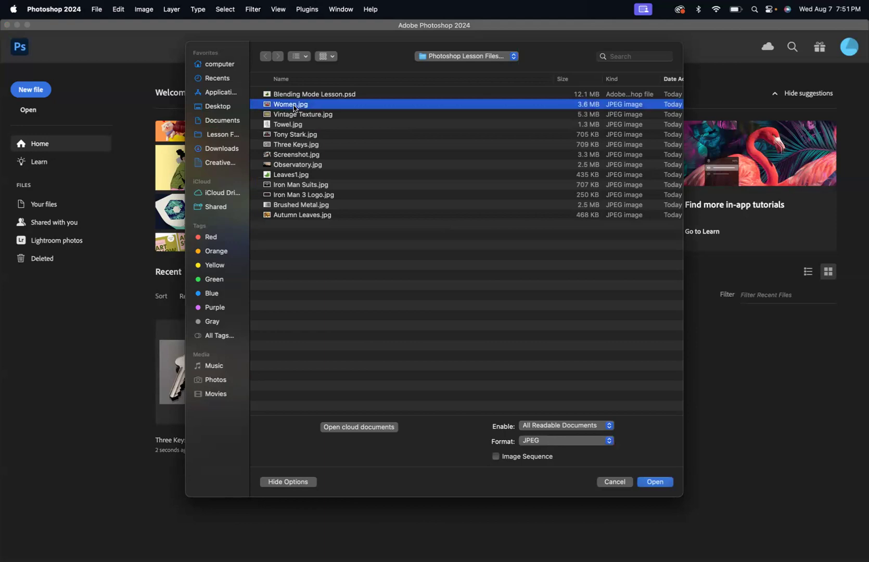
left_click(655, 481)
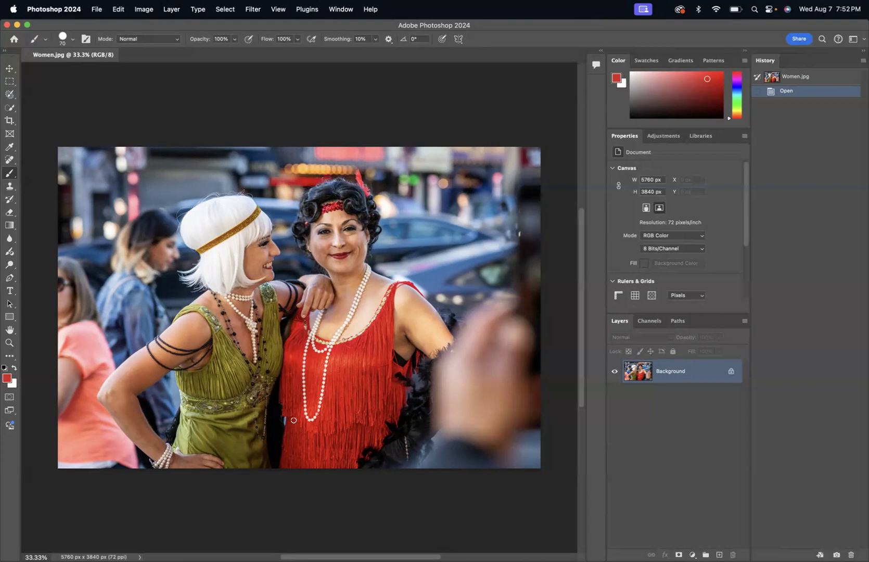
Place Vintage Texture.jpg as an embedded image above the Background of Women.jpg
left_click(97, 9)
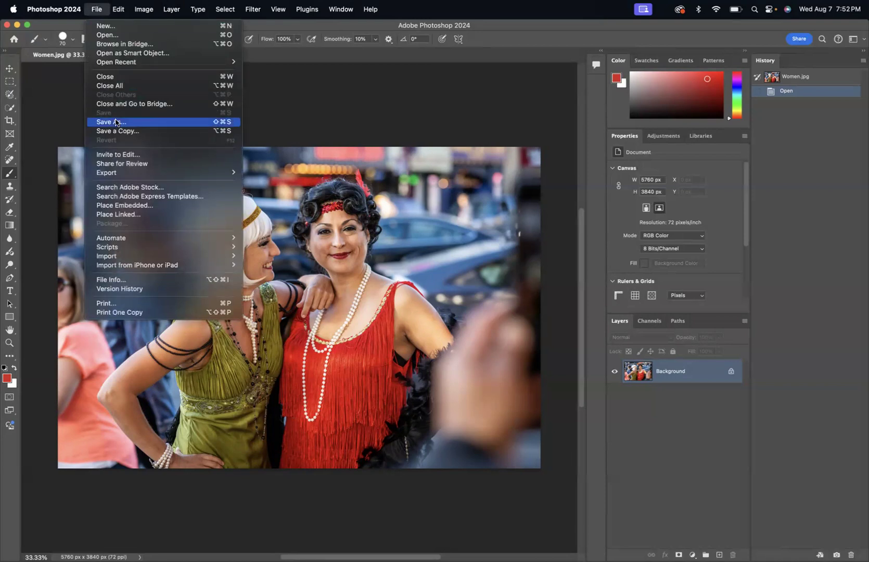
left_click(119, 206)
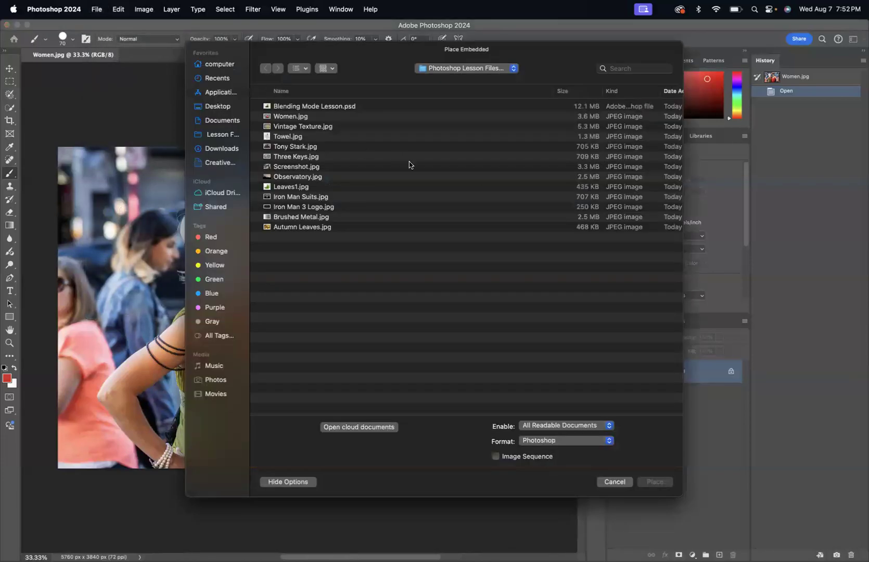
left_click(328, 130)
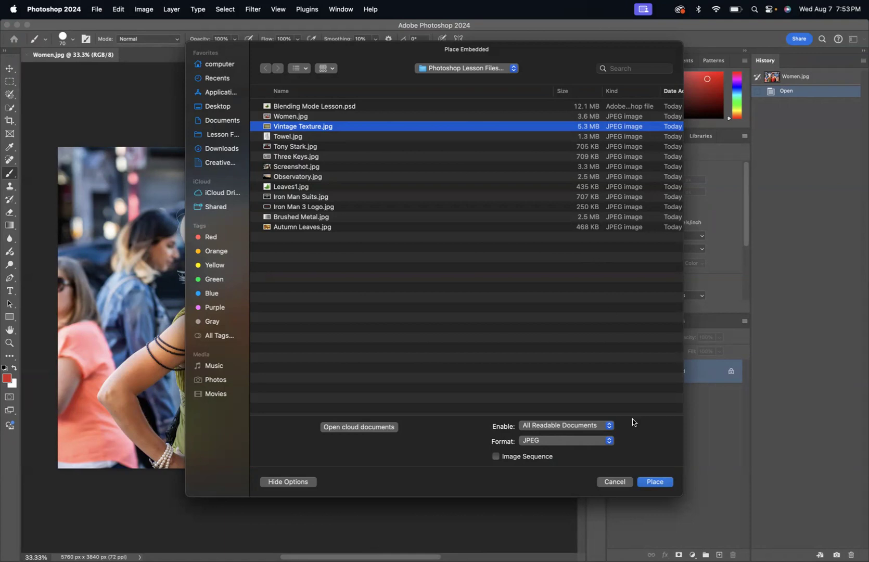
left_click(654, 482)
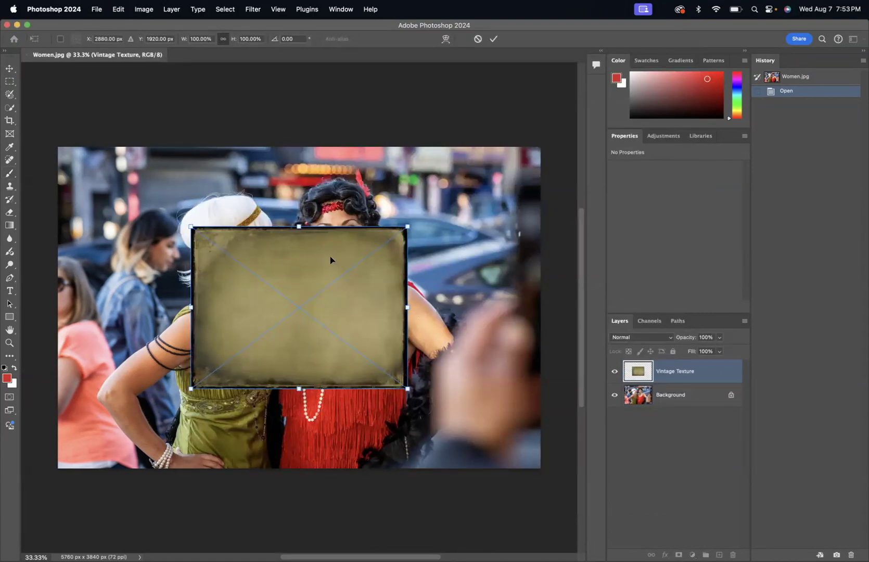
Move the Vintage Texture image to the canvas's upper-left corner and stretch it non-proportionally to cover the full 5760 × 3840 px photo
left_click_drag(309, 271, 175, 191)
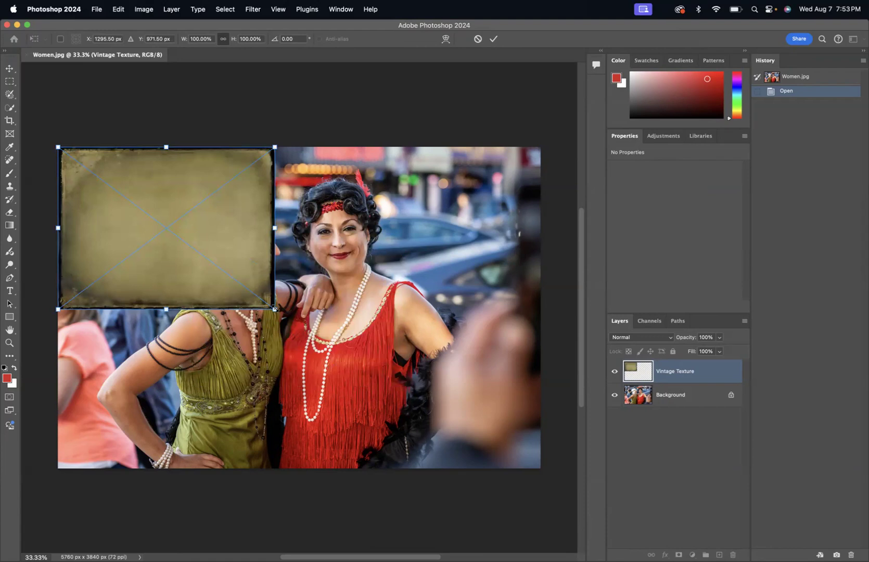
left_click_drag(274, 308, 486, 426)
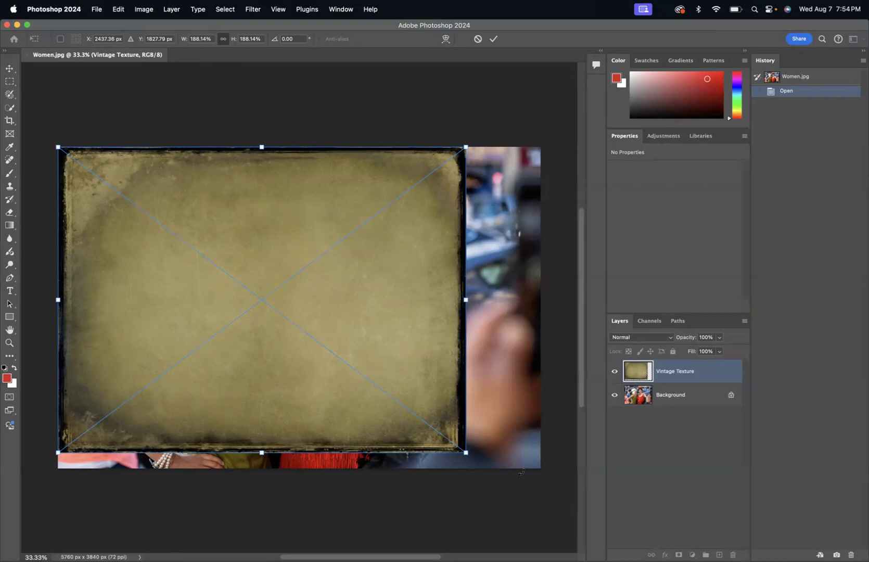
left_click_drag(466, 453, 521, 400)
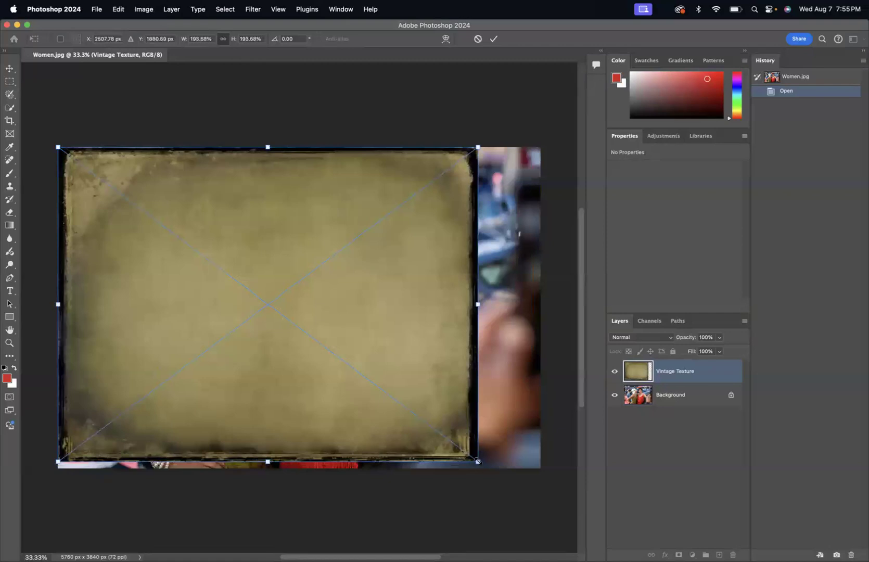
left_click_drag(478, 461, 540, 443)
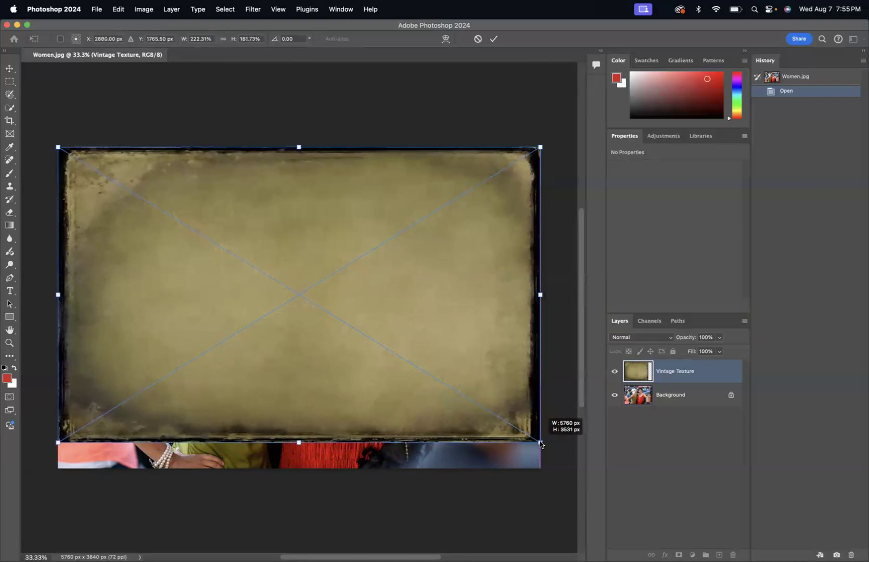
left_click_drag(540, 443, 539, 468)
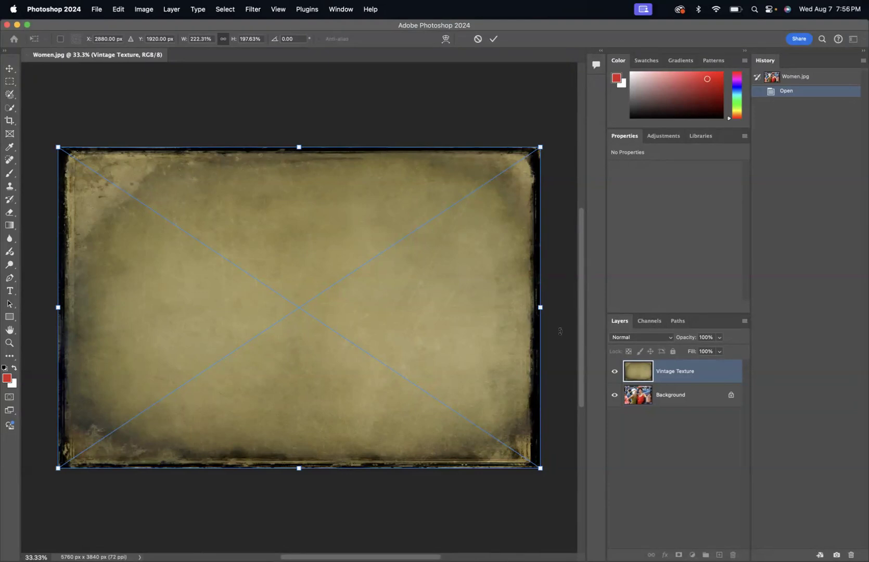
key("Return")
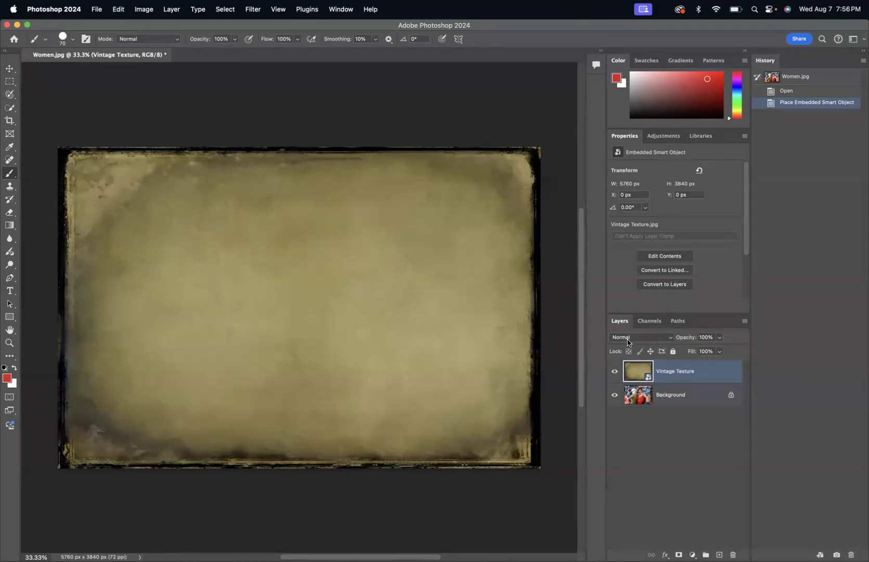
Try the Hard Light and Overlay blending modes in turn on the Vintage Texture layer
left_click(669, 338)
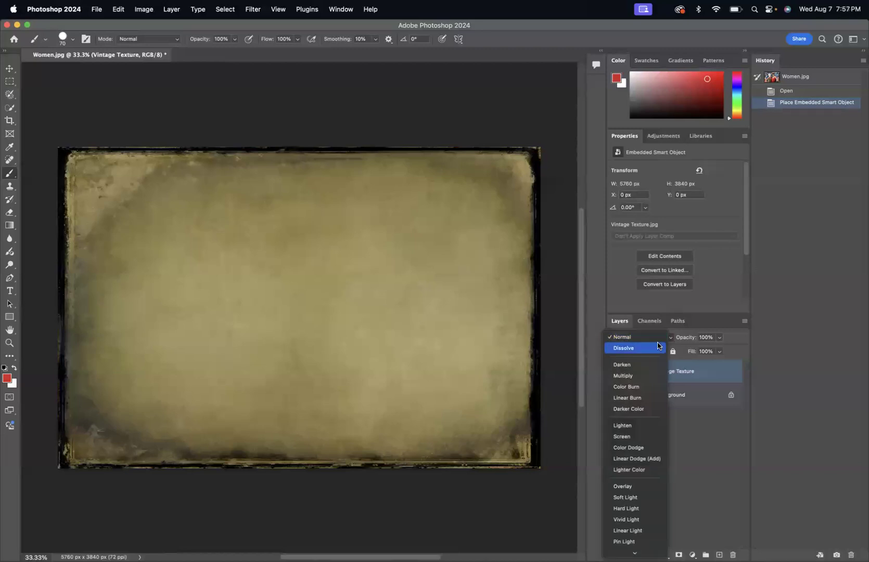
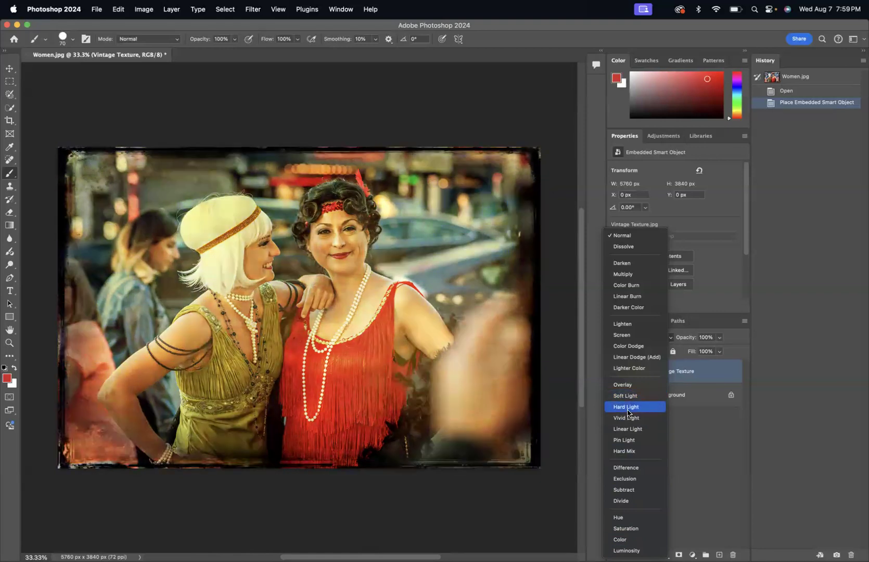
left_click(627, 409)
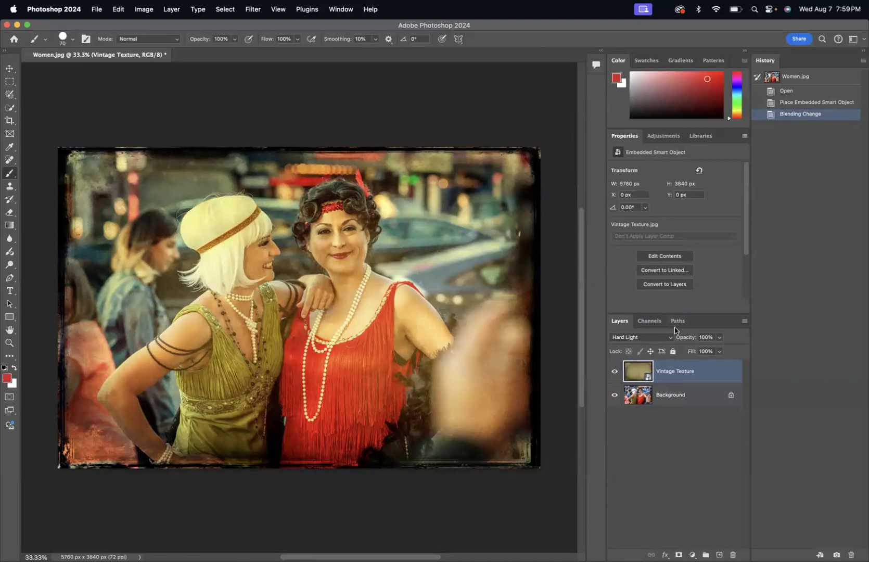
left_click(644, 337)
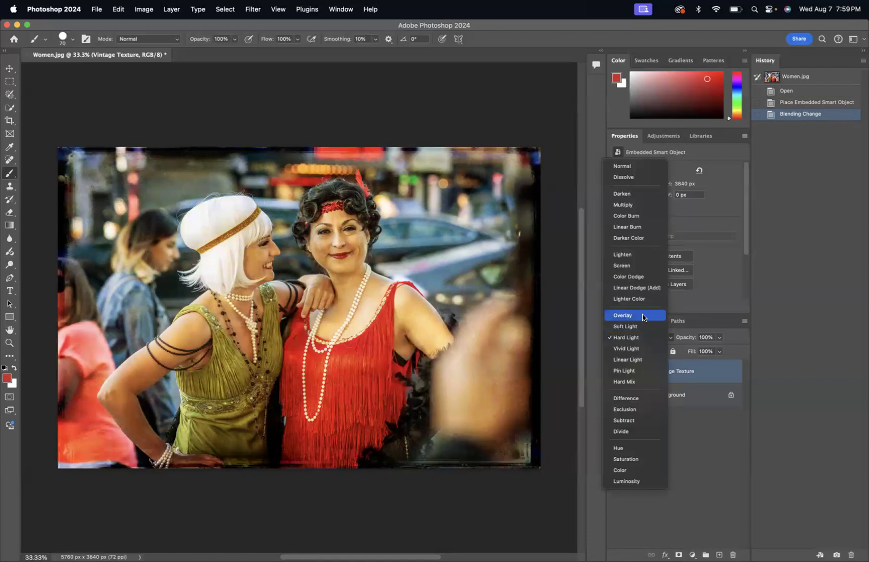
left_click(642, 315)
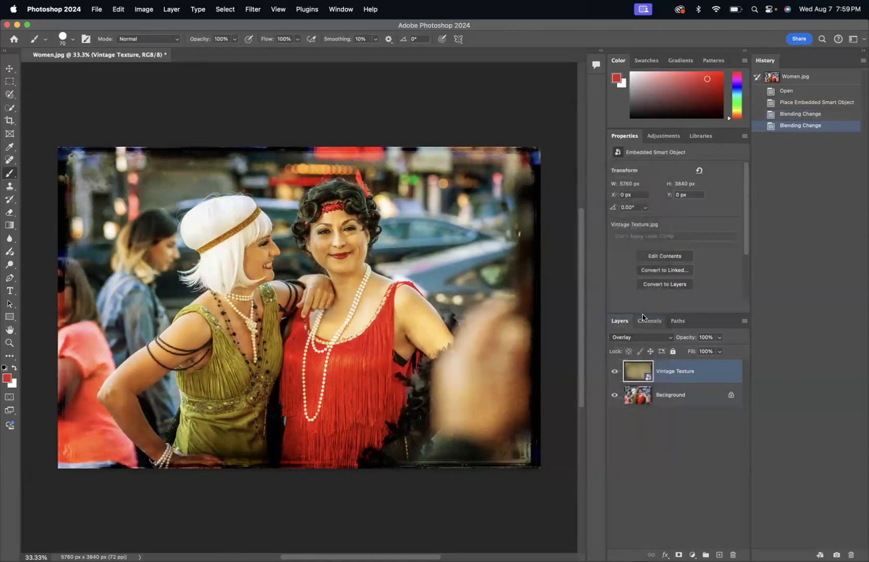
Set the Vintage Texture layer's blending mode to Linear Light and its opacity to 70%
left_click(669, 338)
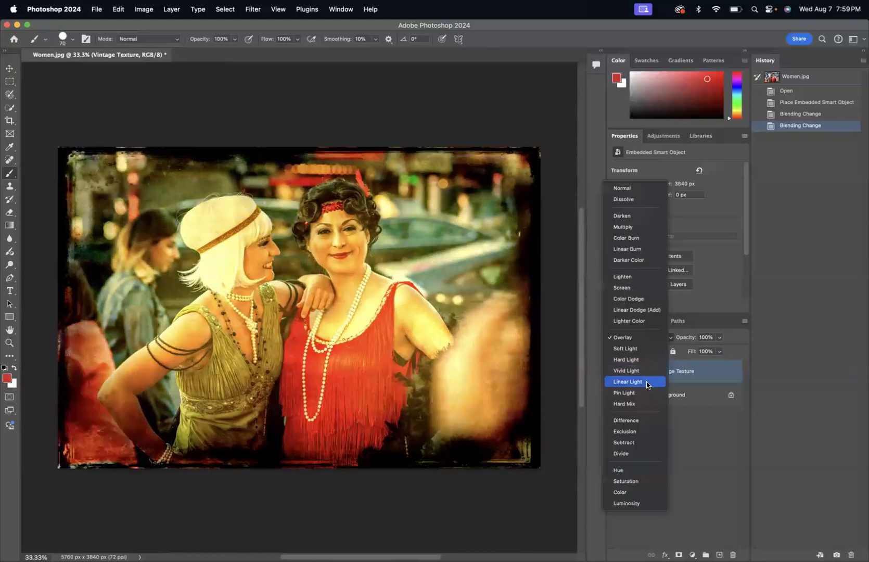
left_click(647, 381)
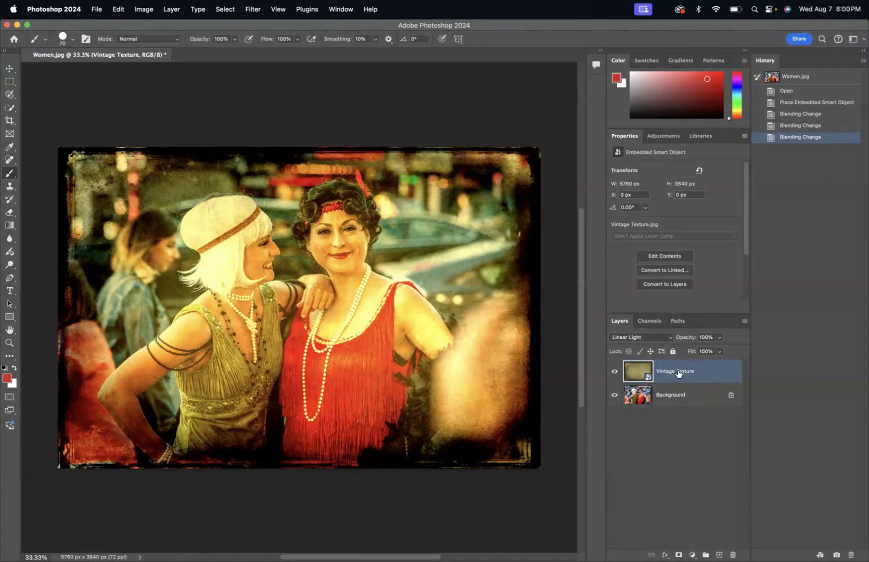
left_click(721, 338)
left_click_drag(720, 351, 710, 350)
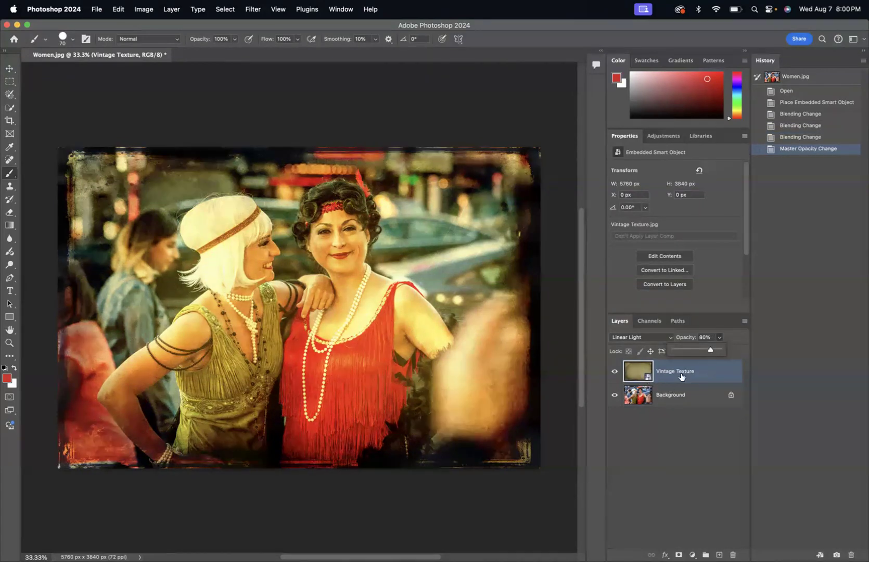
left_click_drag(710, 350, 696, 352)
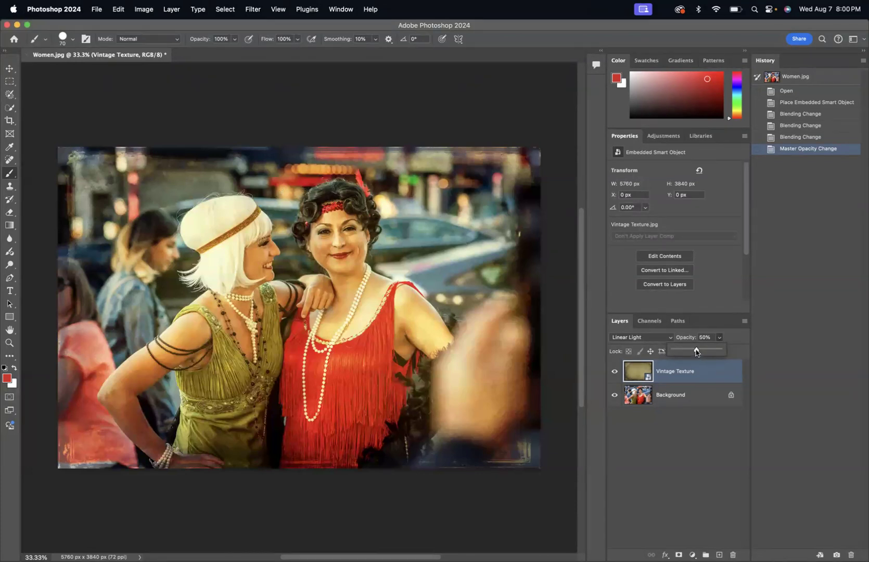
left_click_drag(695, 352, 706, 352)
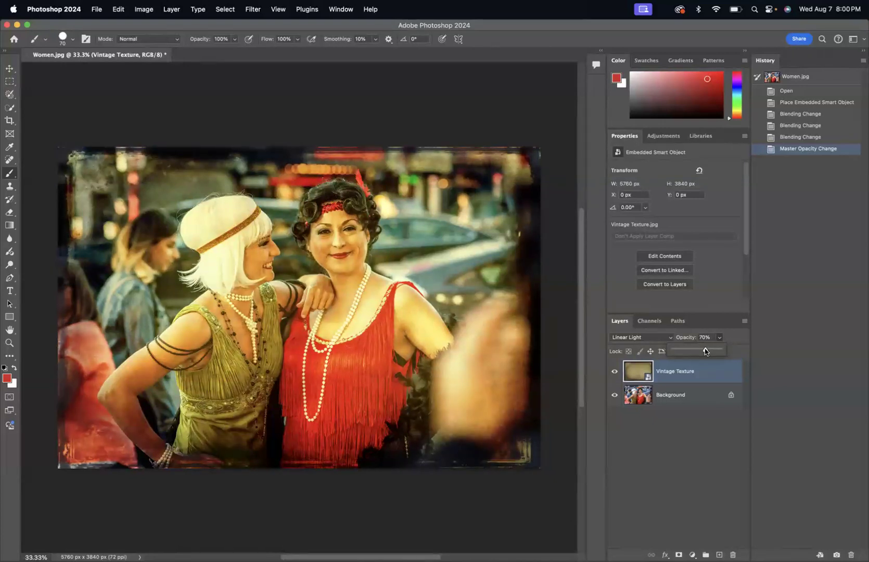
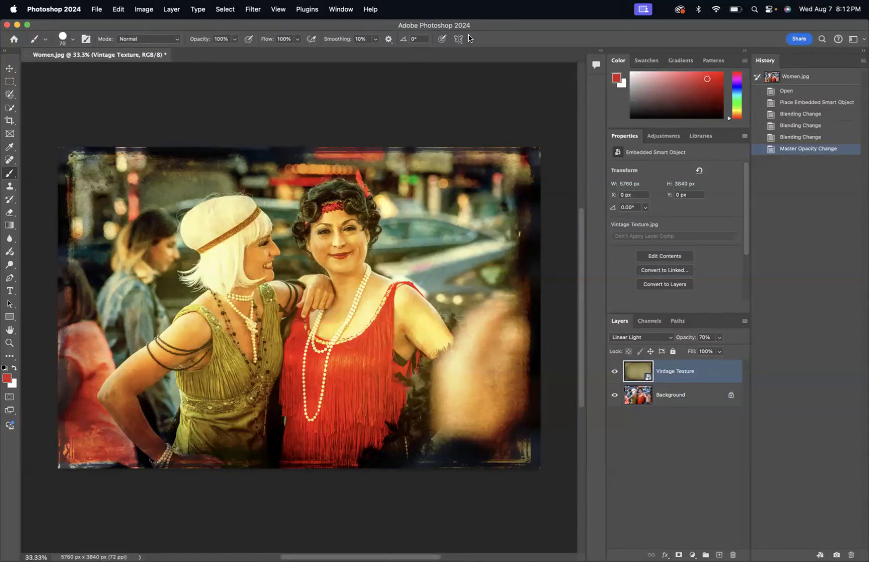
Close Women.jpg without saving the changes and open Towel.jpg from the lesson files folder
left_click(28, 54)
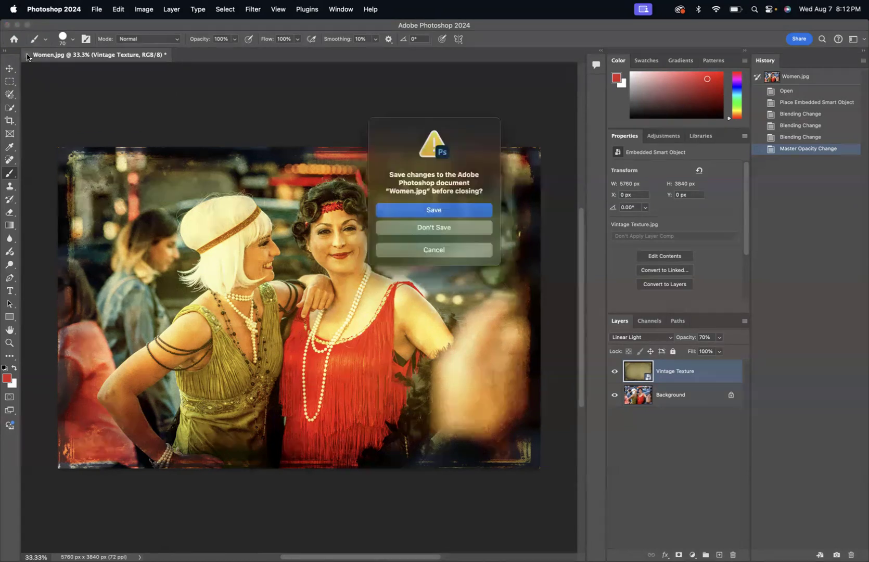
left_click(445, 227)
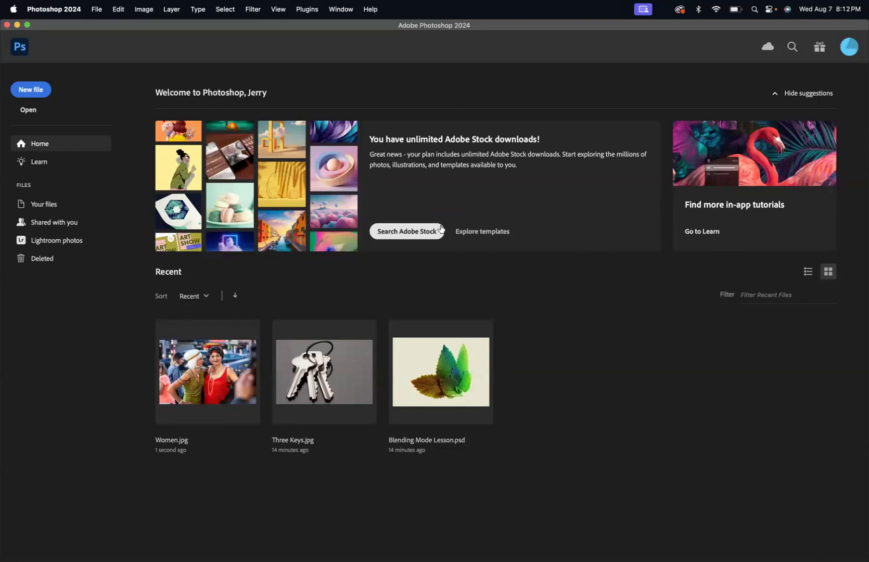
key("super+o")
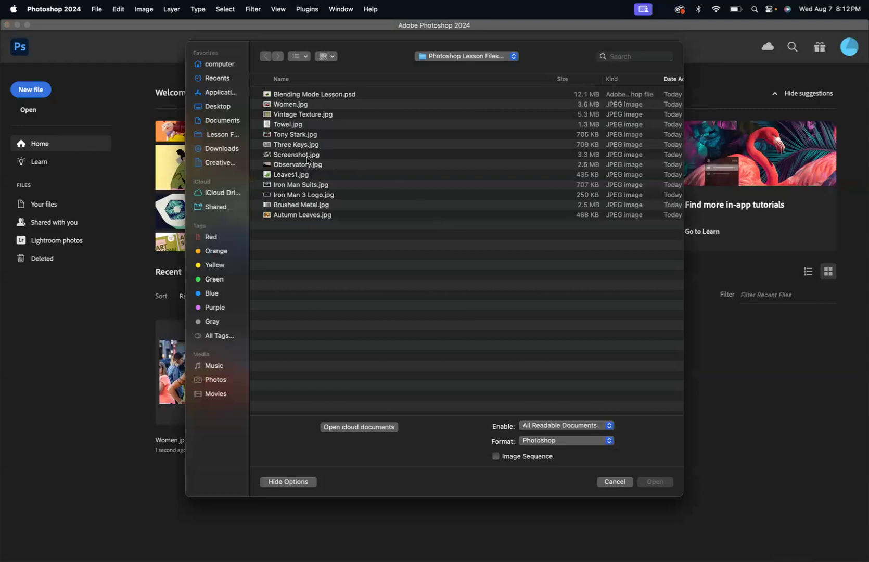
left_click(294, 126)
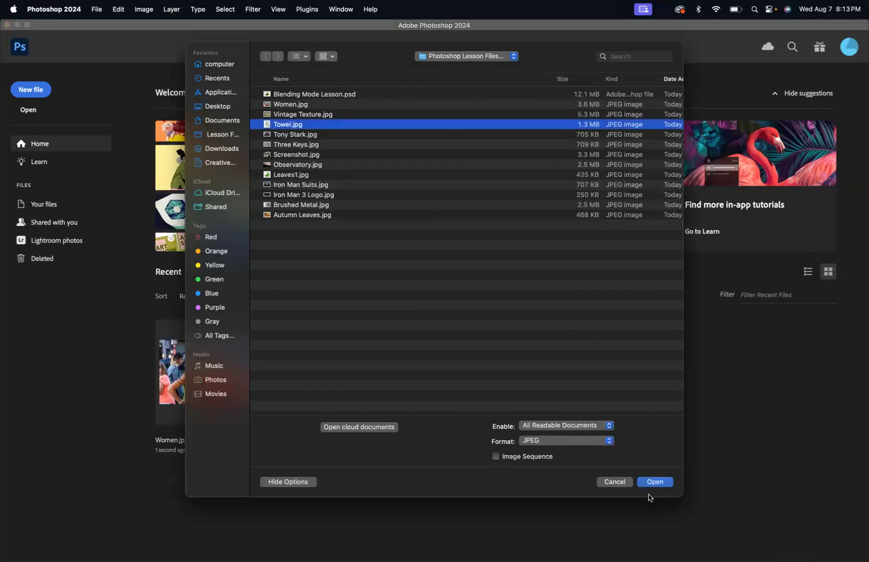
left_click(655, 481)
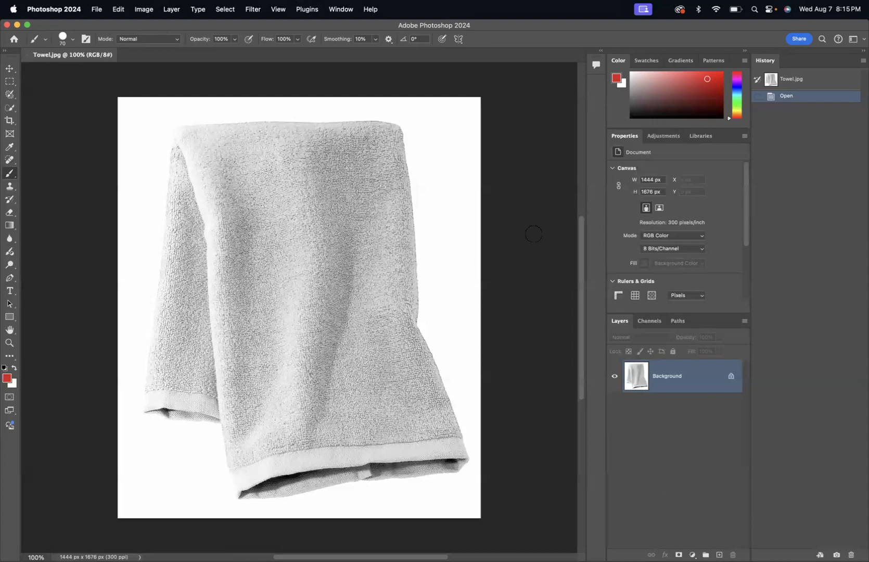
Place Autumn Leaves.jpg as an embedded image above the Background of Towel.jpg
left_click(97, 10)
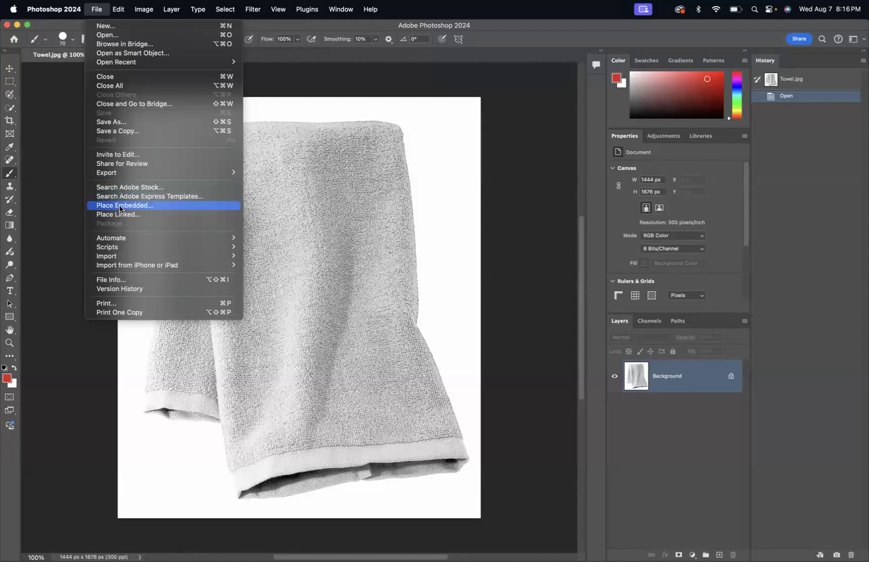
left_click(120, 206)
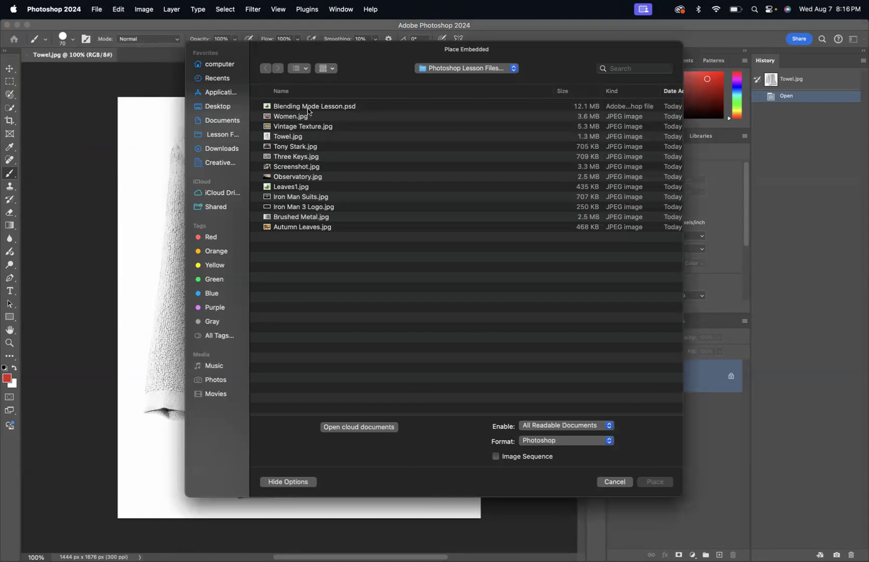
left_click(302, 231)
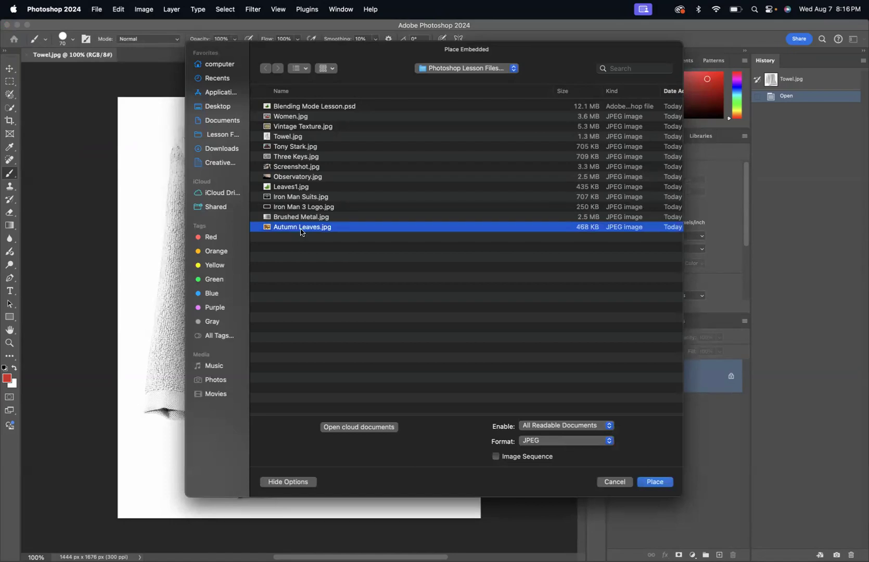
left_click(655, 481)
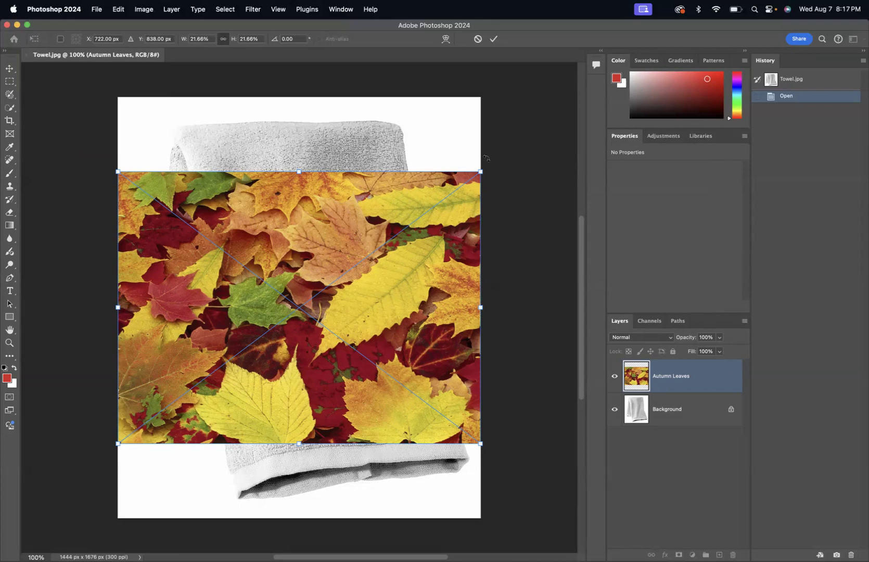
Rotate the Autumn Leaves image 90° and enlarge it proportionally to about 1311 × 1748 px so it covers the towel
left_click_drag(485, 158, 417, 425)
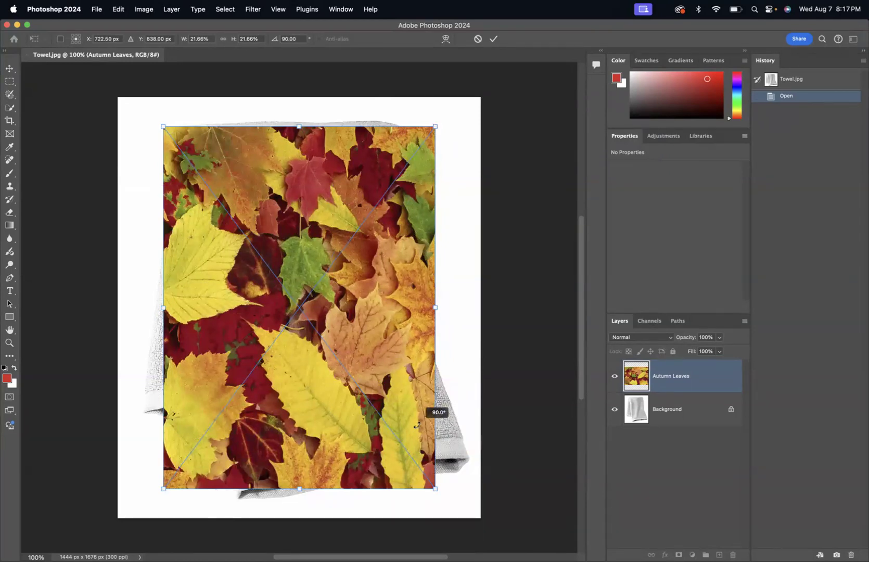
left_click_drag(416, 425, 417, 425)
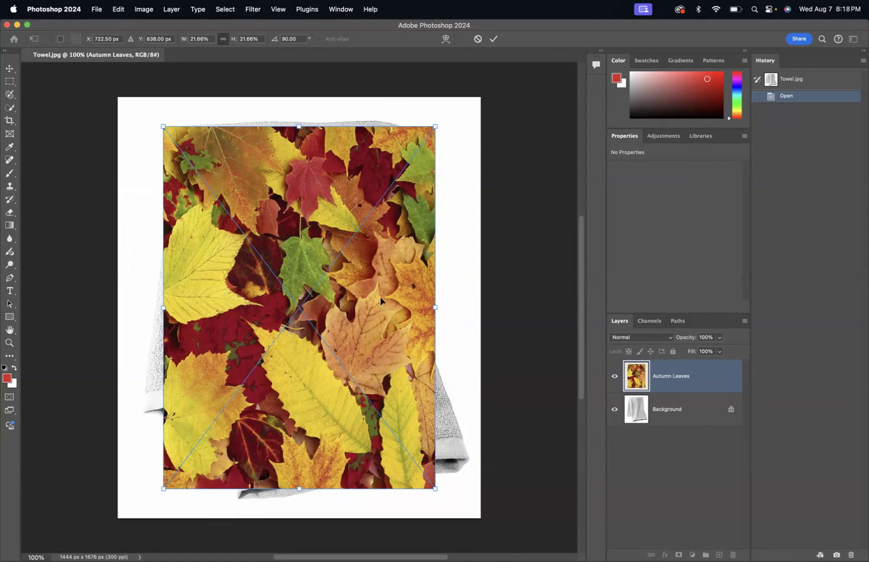
left_click_drag(162, 125, 129, 105)
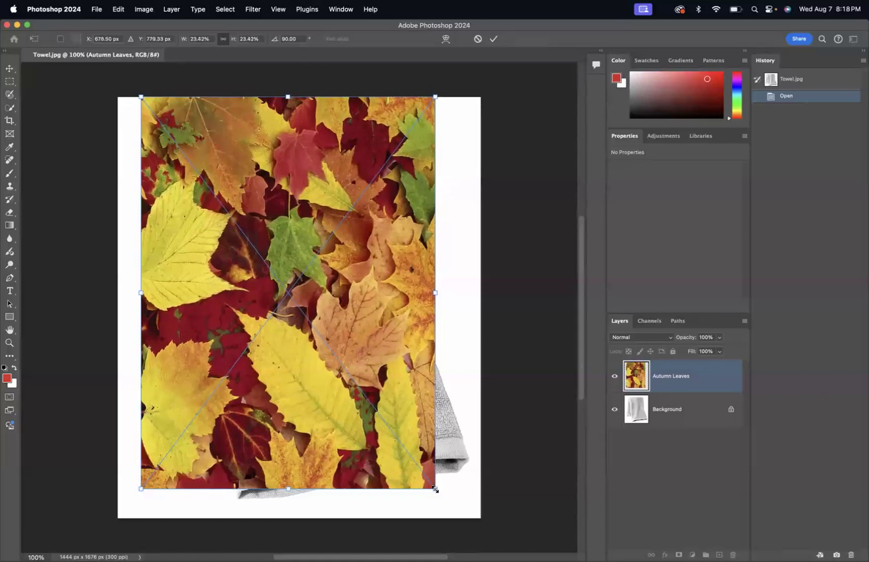
left_click_drag(435, 489, 506, 512)
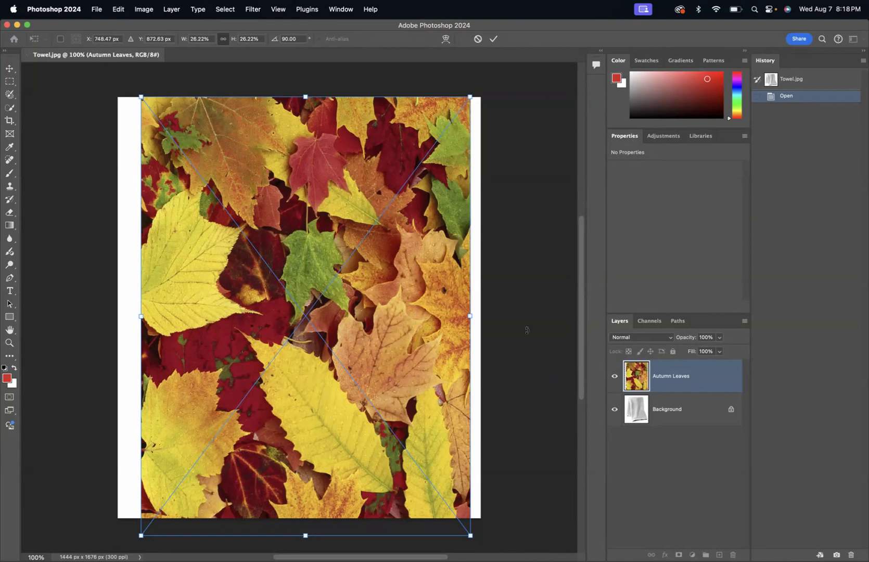
key("Return")
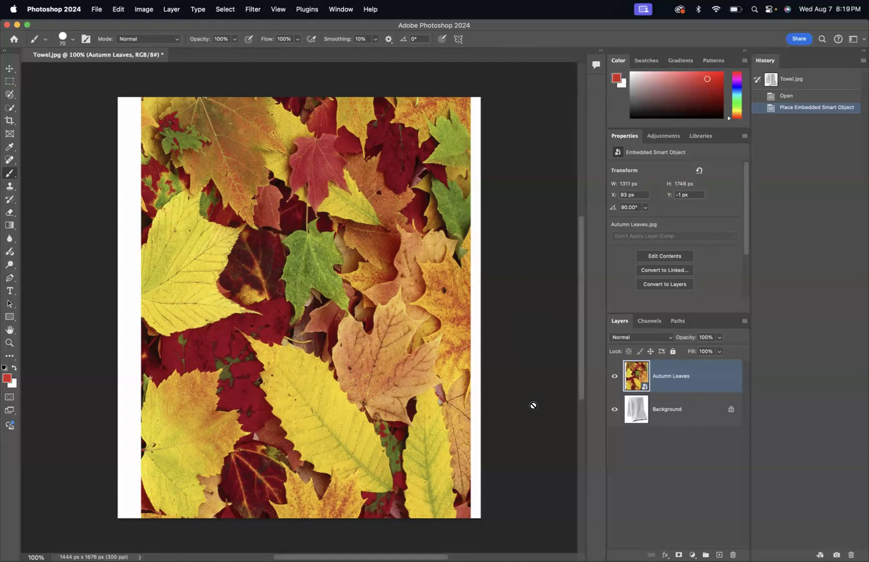
Select the Background layer containing the towel
left_click(668, 408)
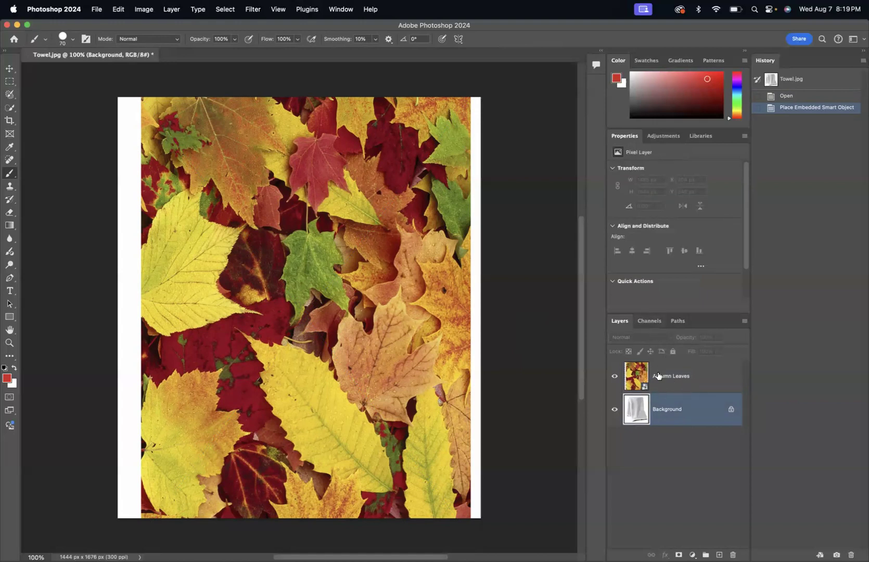
Try unlocking the Background towel layer and changing its blend mode beneath the Autumn Leaves layer
left_click(665, 386)
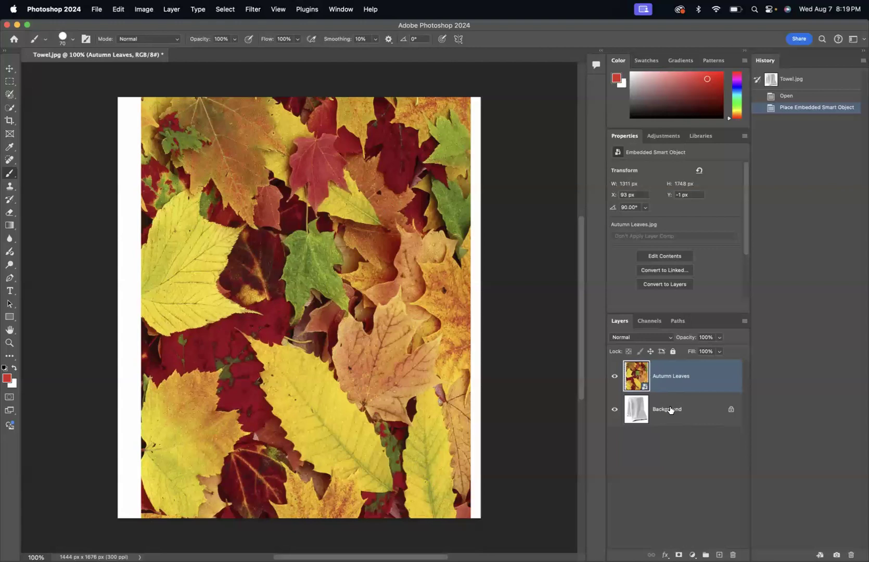
left_click(731, 409)
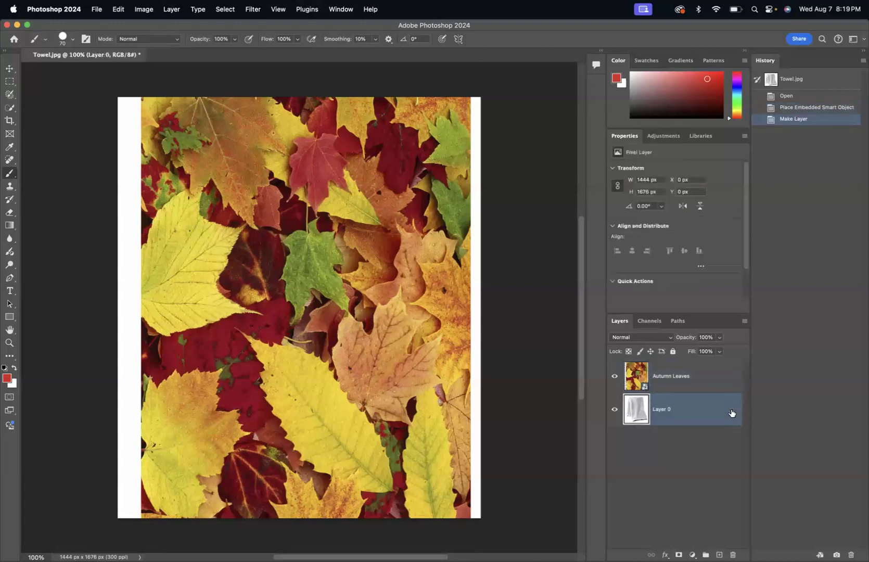
left_click(666, 338)
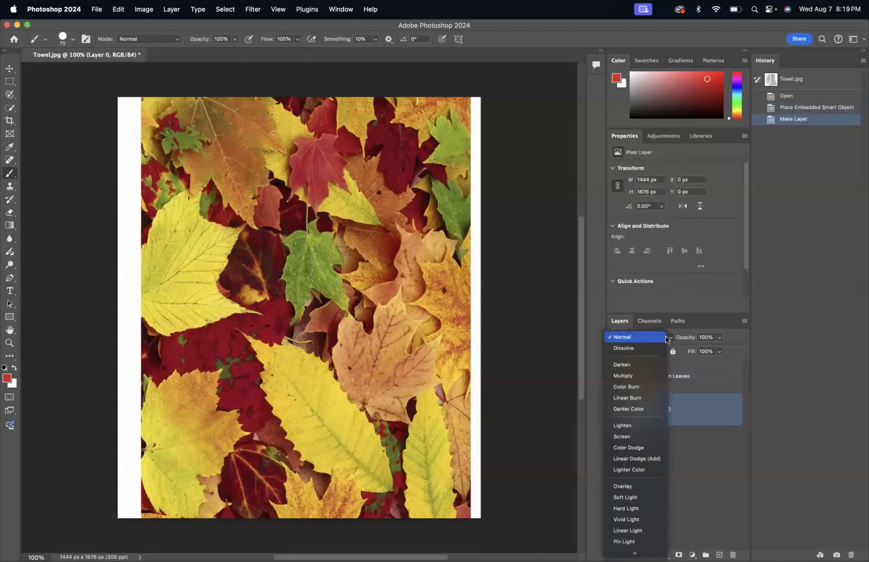
left_click(638, 391)
left_click(657, 486)
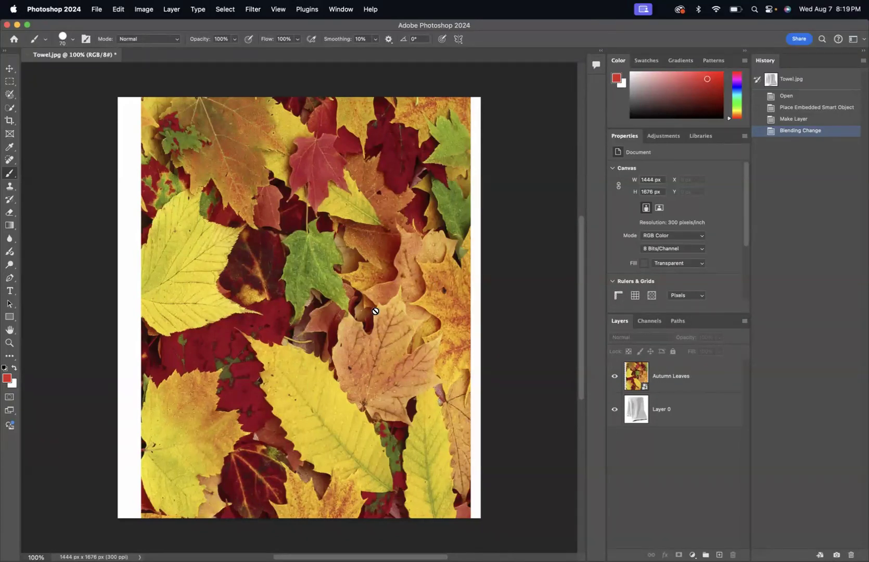
Revert the towel document to its Place Embedded Smart Object history state
left_click(800, 121)
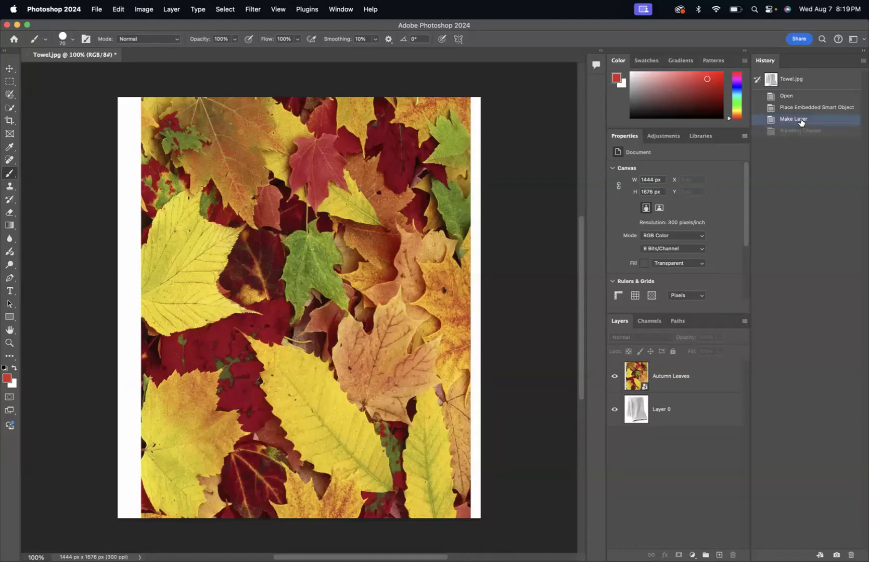
left_click(801, 109)
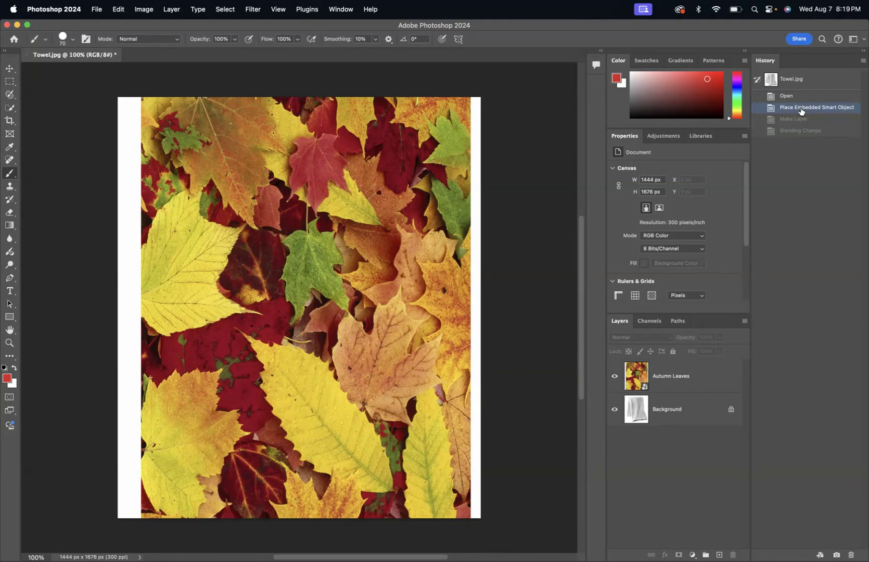
Set the Autumn Leaves layer's blend mode to Color Burn over the towel
left_click(669, 370)
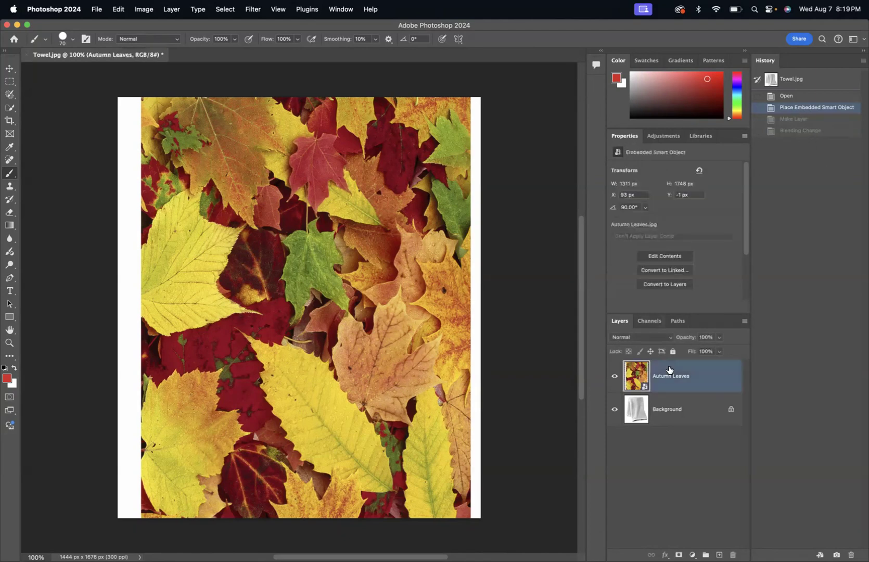
left_click(671, 341)
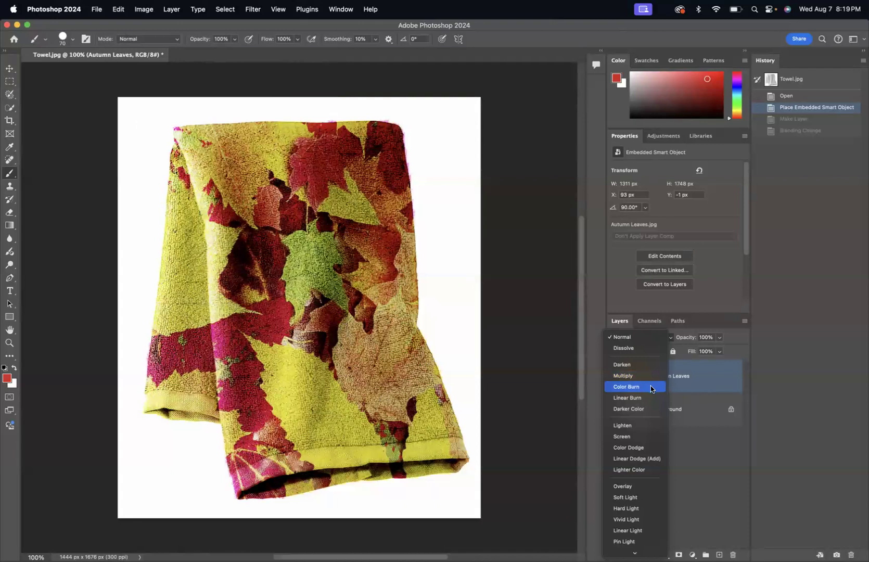
left_click(650, 386)
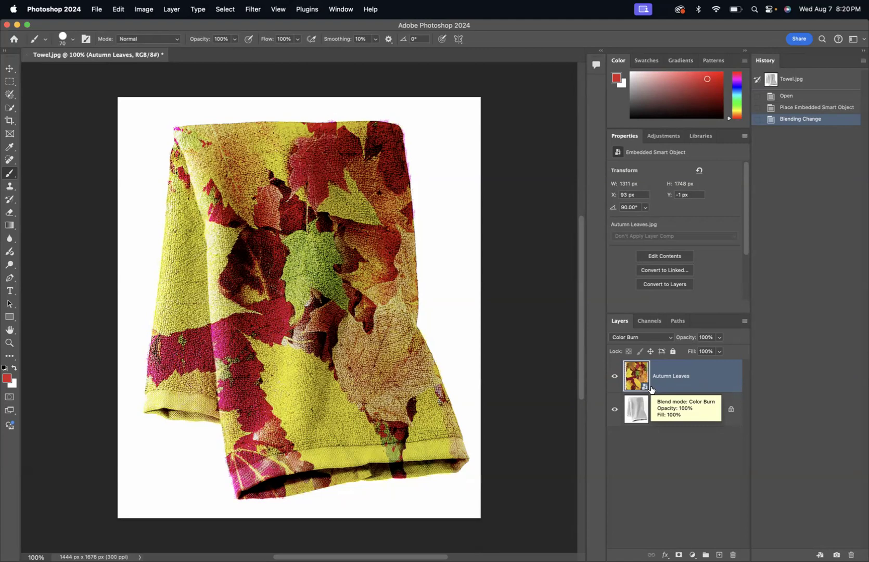
Try the Difference blend mode on the Autumn Leaves layer and replace it with Color
left_click(647, 338)
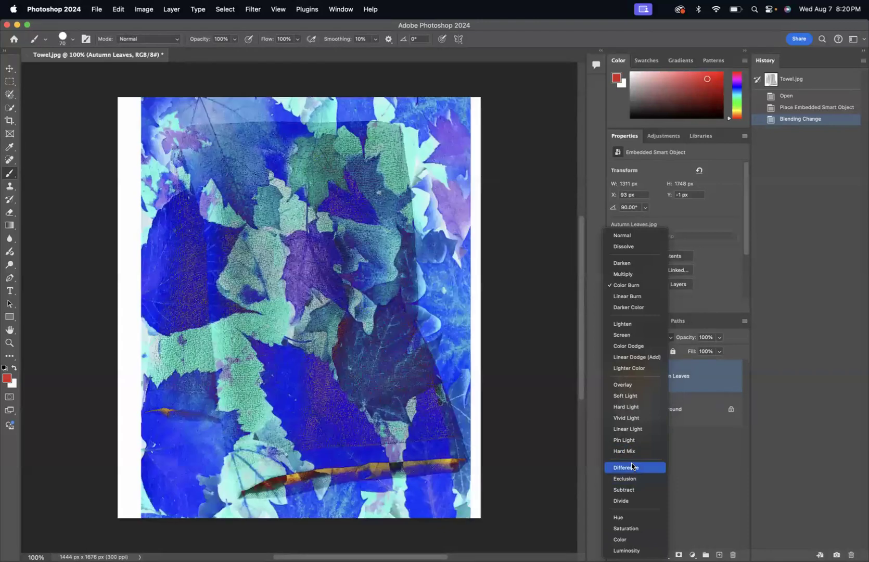
left_click(632, 466)
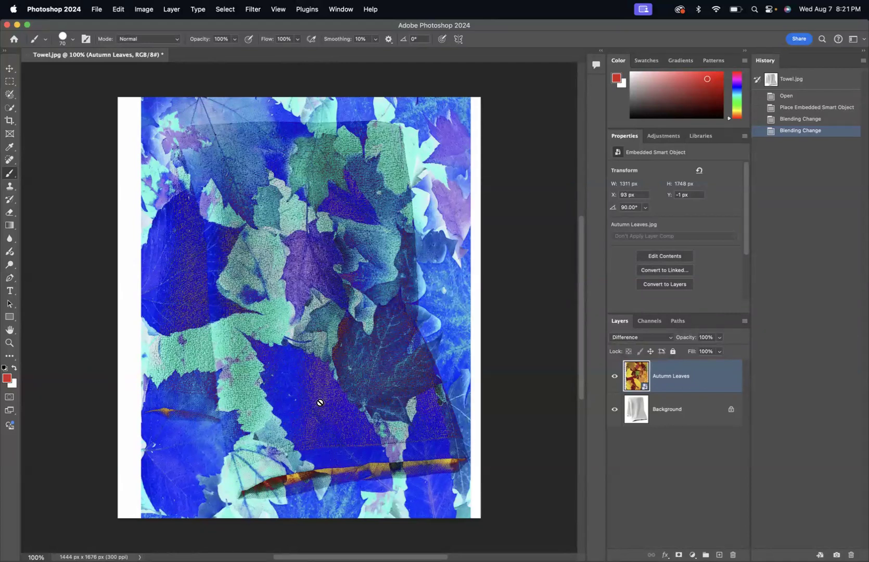
left_click(617, 339)
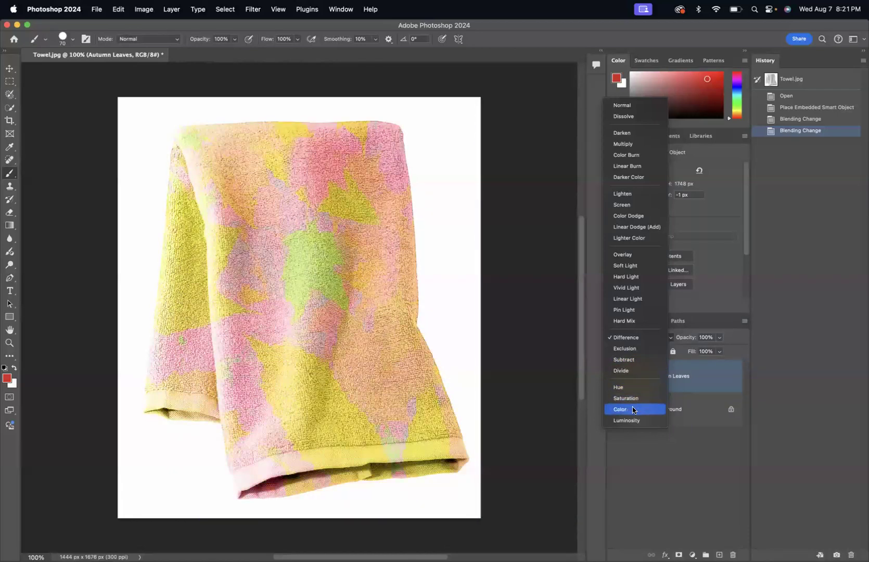
left_click(632, 409)
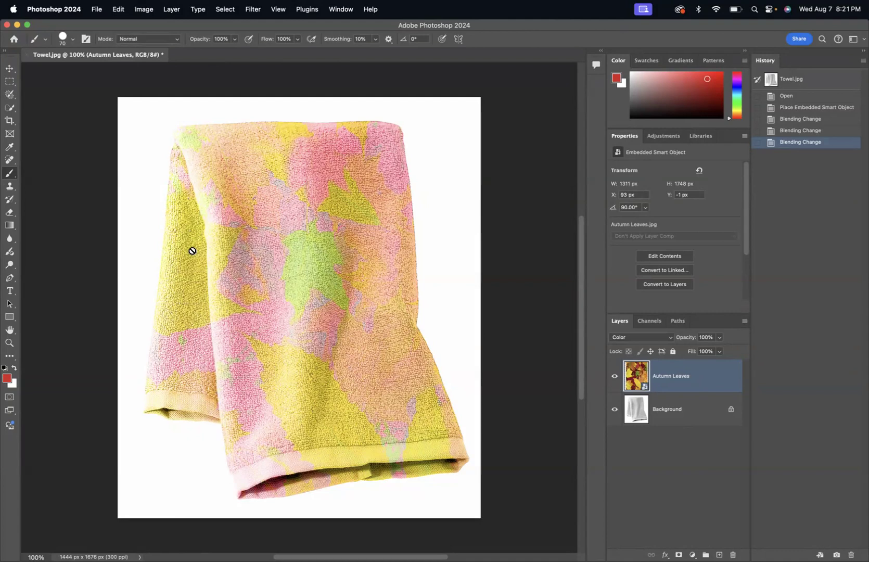
Close the Towel.jpg document without saving its changes
left_click(28, 55)
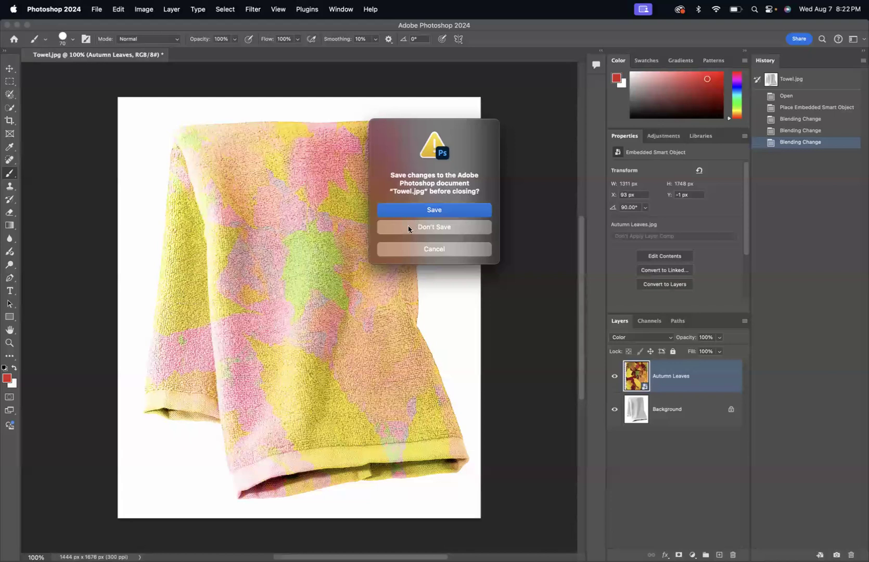
left_click(408, 227)
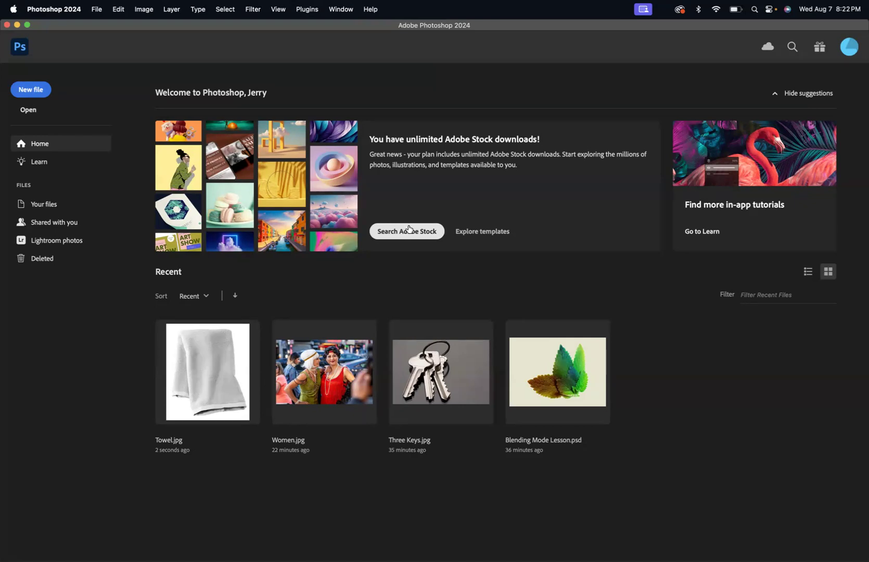
Create a new portrait Letter print document, 8.5 x 11 inches at 300 ppi with a white background
key("super+n")
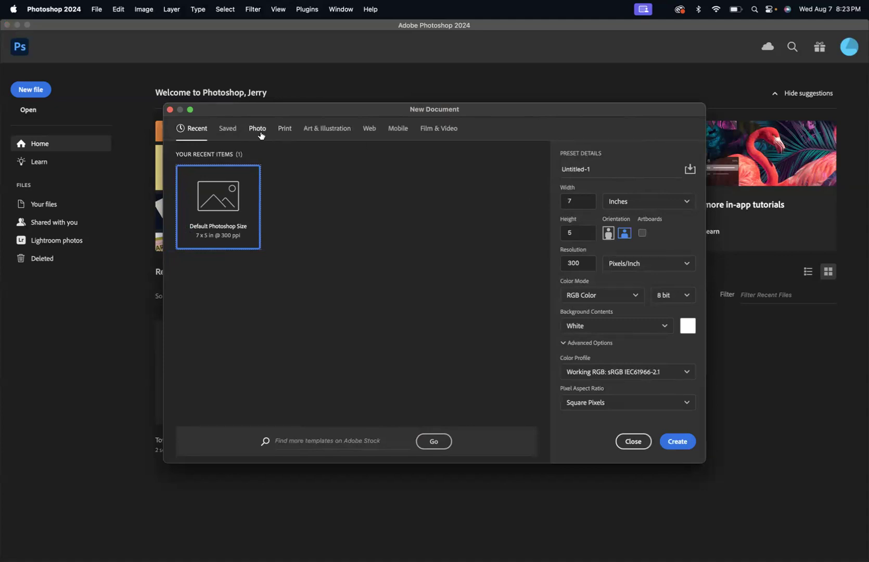
left_click(281, 132)
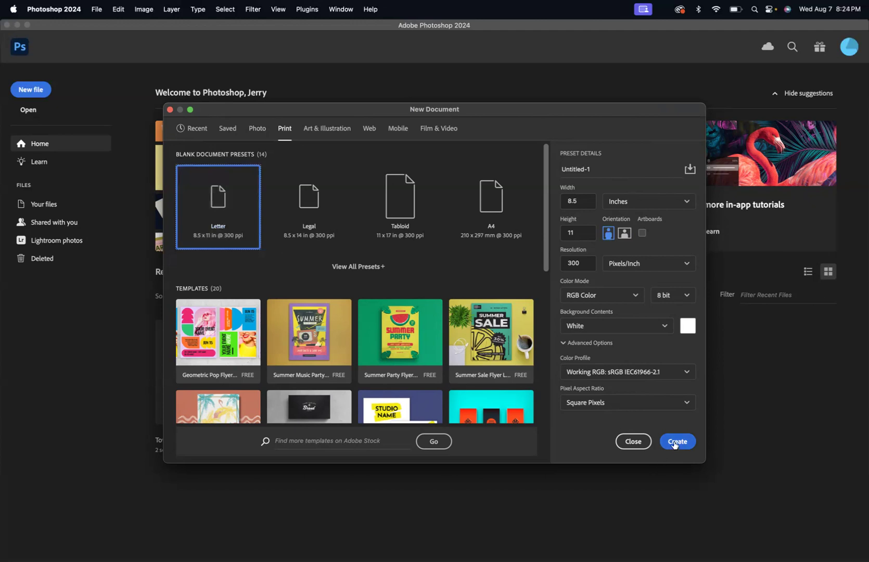
left_click(674, 443)
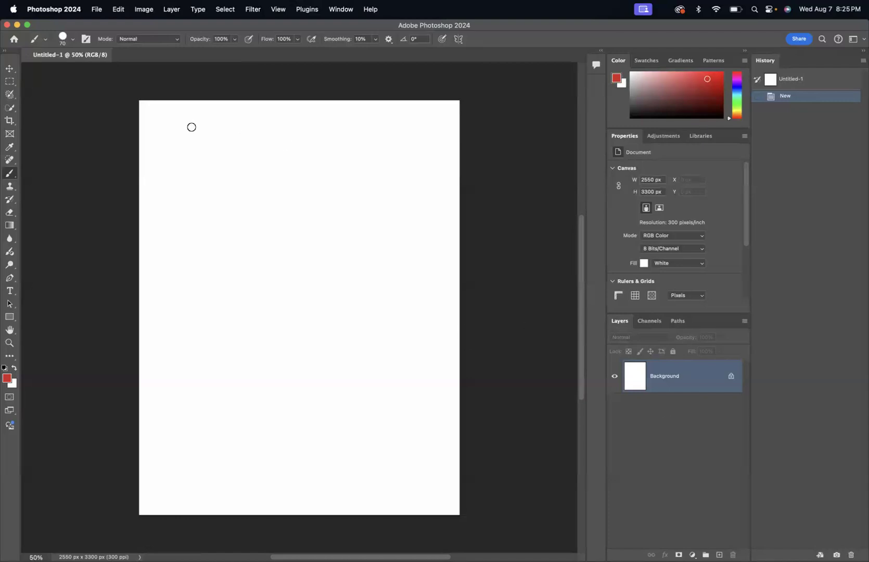
Place Screenshot.jpg from the lesson files into the blank page as an embedded image
left_click(97, 11)
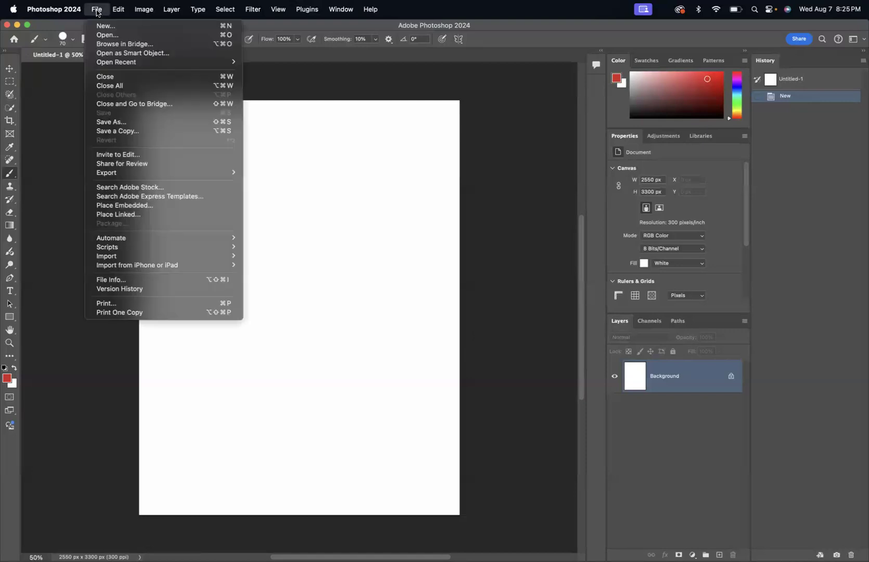
left_click(112, 208)
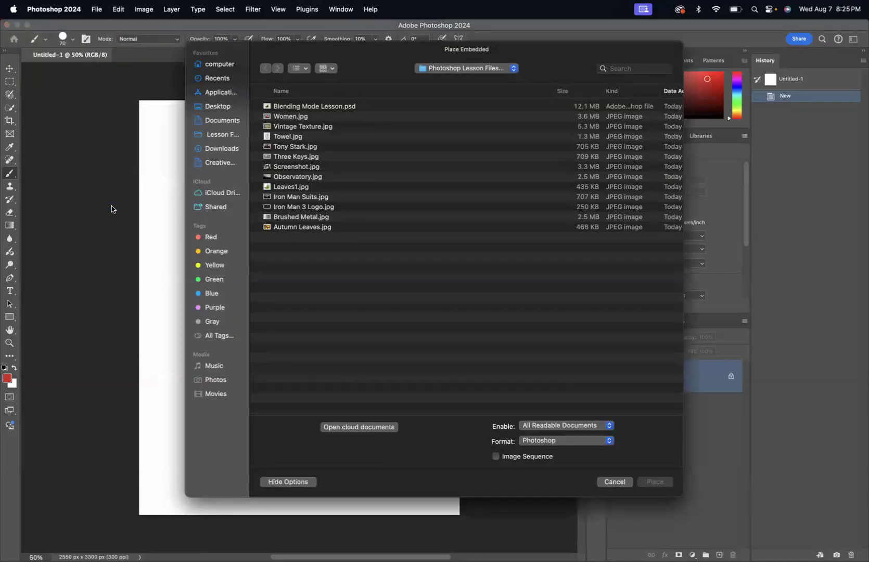
left_click(299, 167)
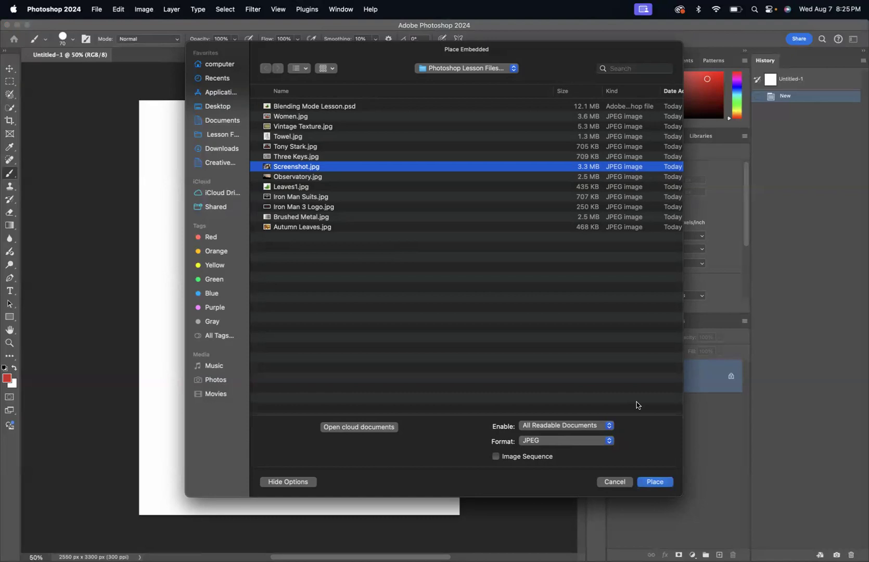
left_click(655, 481)
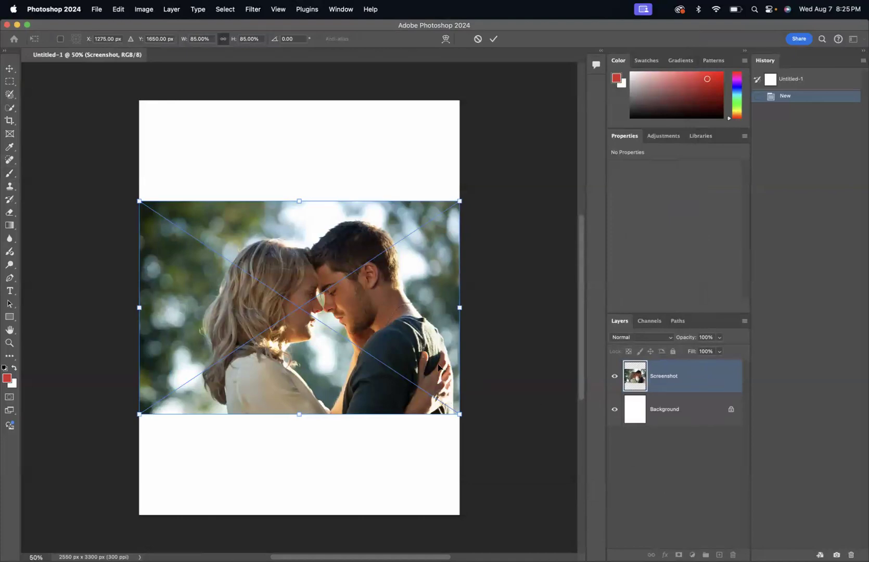
Move the placed couple photo to the top of the page and enlarge it to about 121%
left_click_drag(267, 250, 249, 192)
left_click_drag(229, 152, 217, 149)
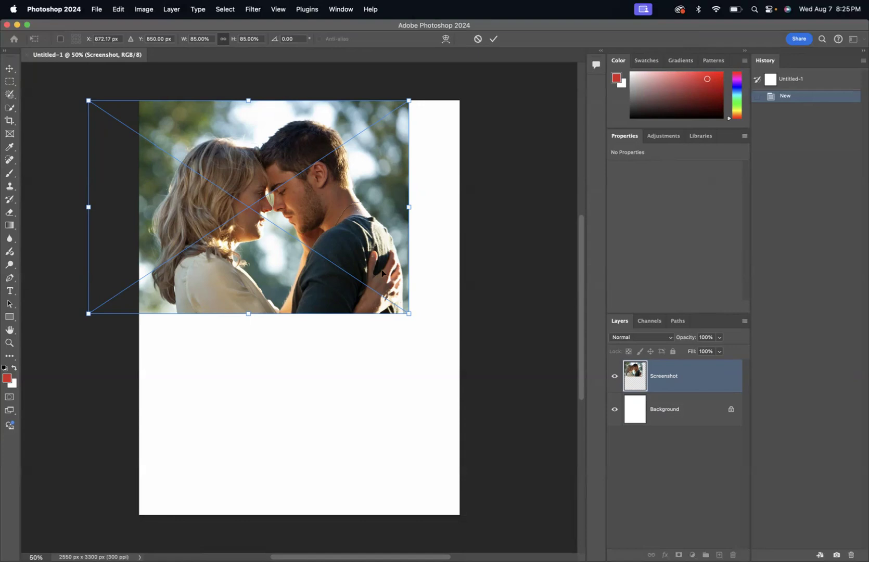
left_click_drag(408, 314, 492, 425)
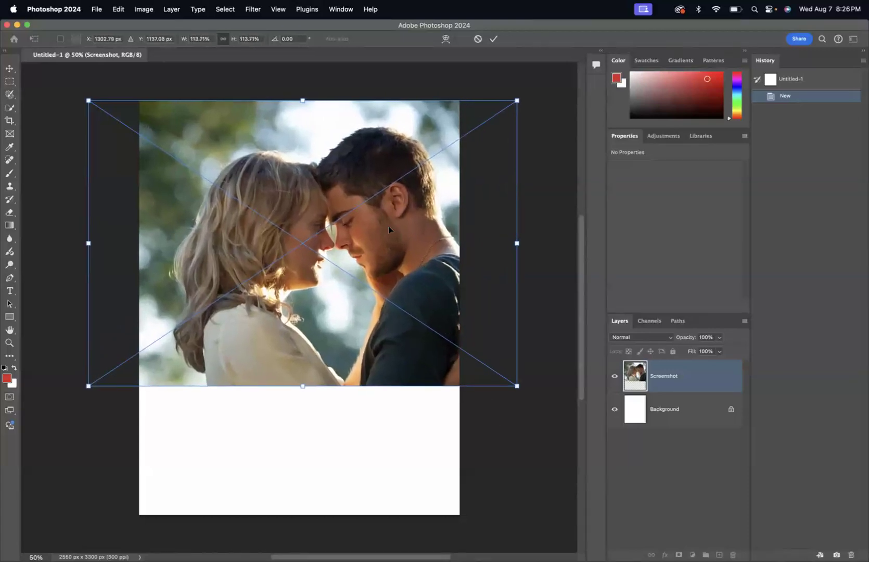
left_click_drag(516, 386, 530, 431)
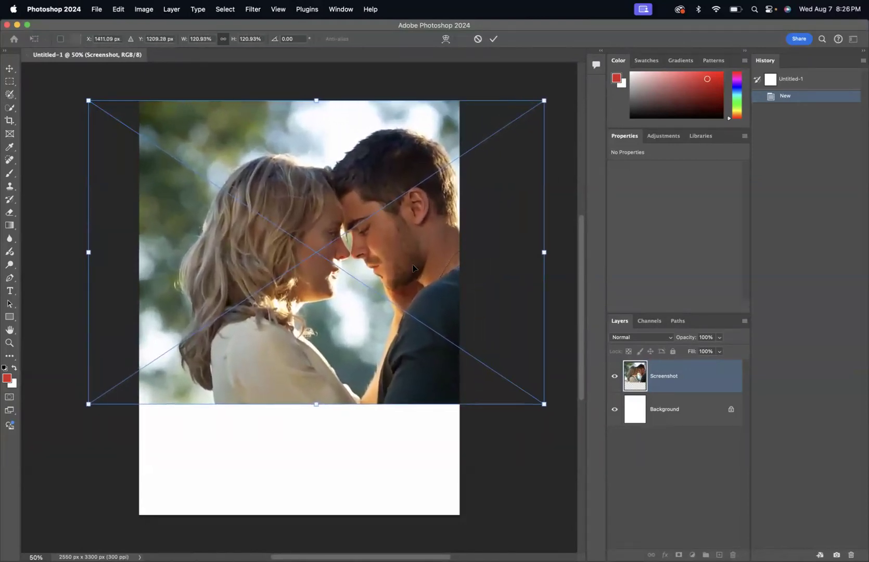
left_click_drag(414, 265, 371, 247)
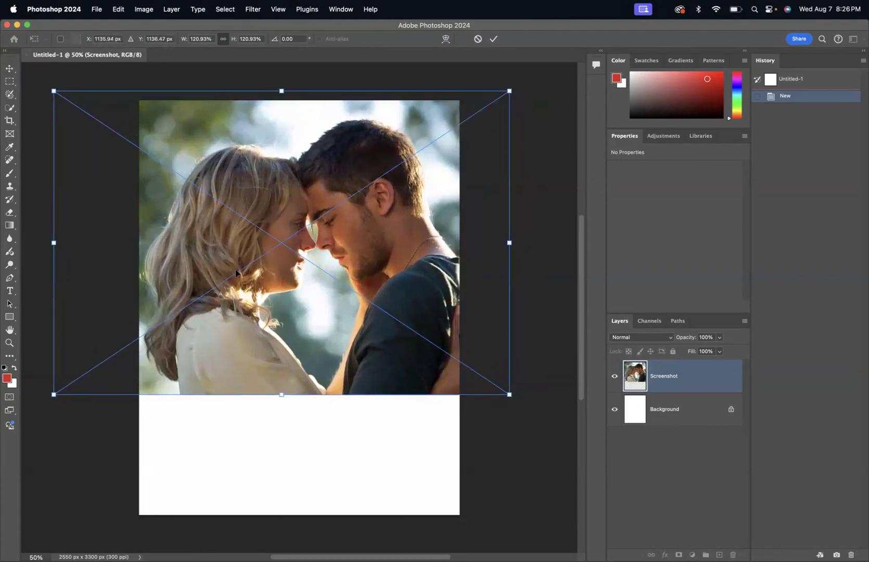
Enlarge the couple photo to about 132%, position both heads across the page's upper part, and commit the placement
left_click_drag(512, 401, 523, 420)
left_click_drag(345, 330, 336, 326)
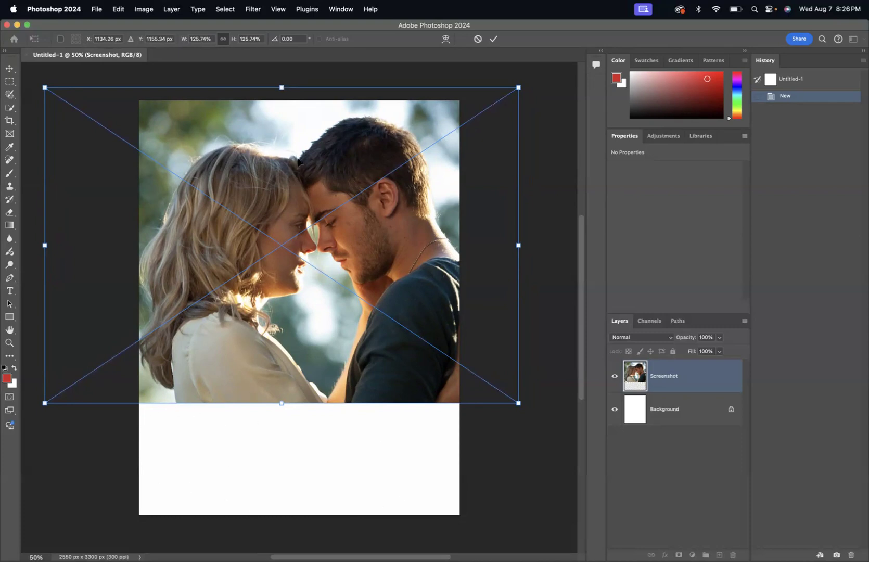
left_click_drag(286, 289, 286, 296)
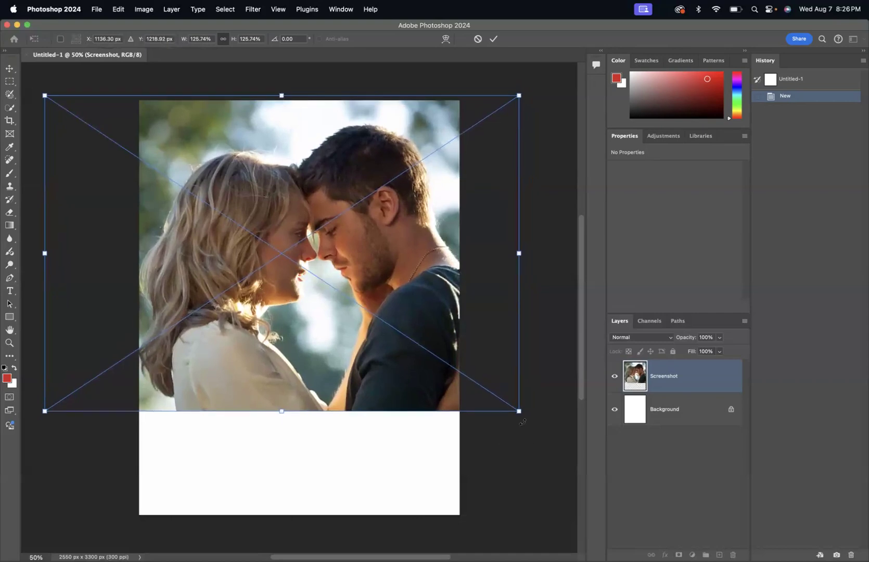
left_click_drag(518, 411, 543, 428)
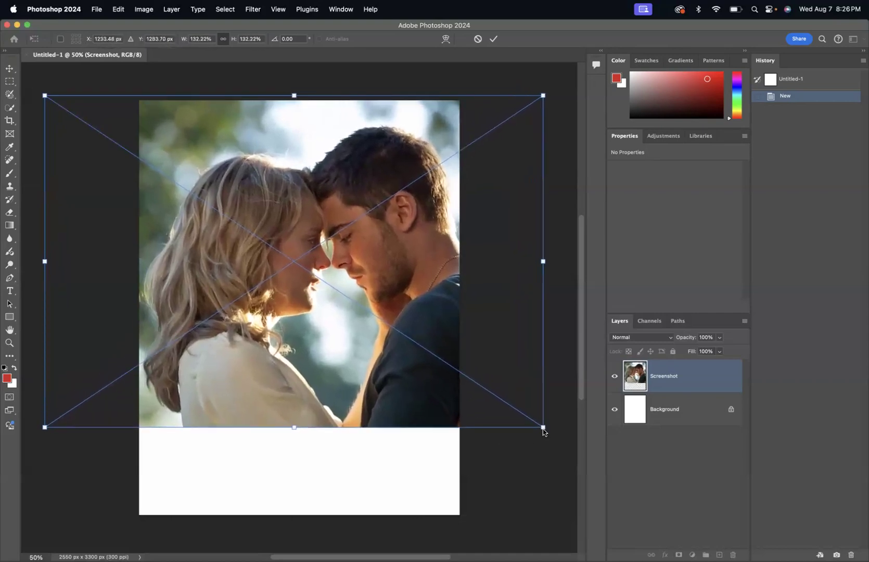
left_click_drag(429, 276, 404, 259)
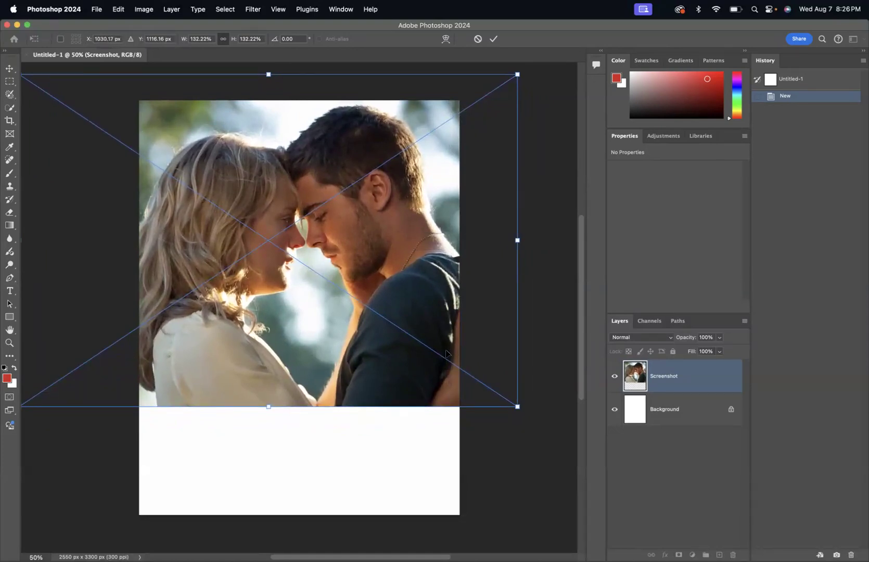
left_click_drag(443, 260, 453, 262)
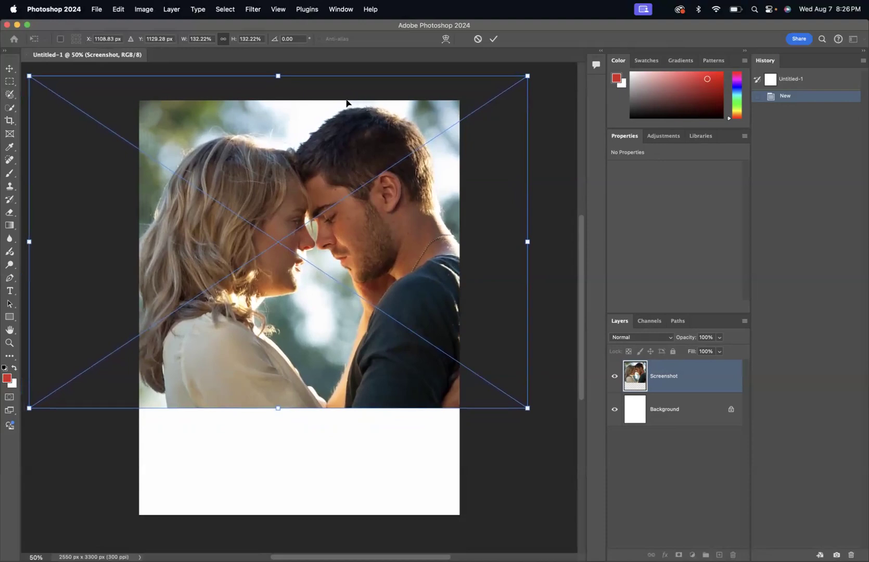
left_click_drag(349, 111, 348, 117)
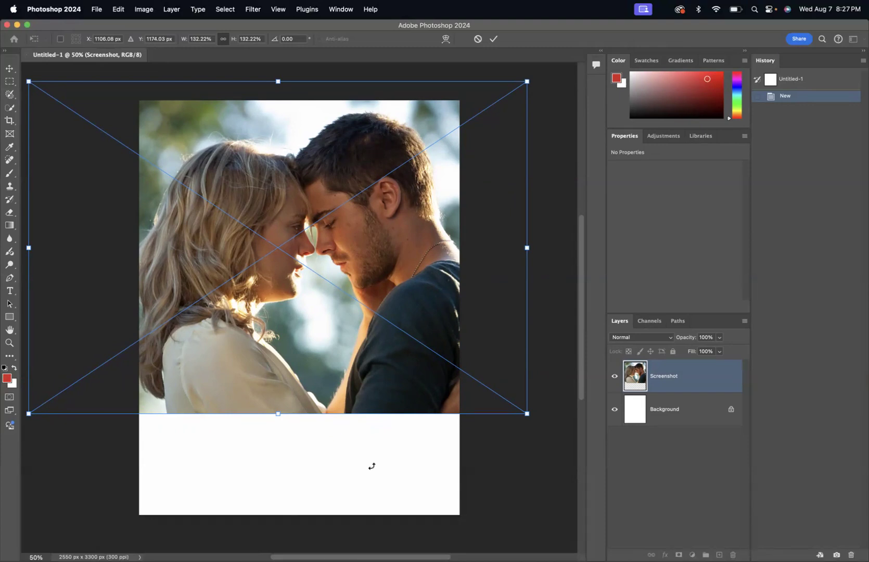
key("Return")
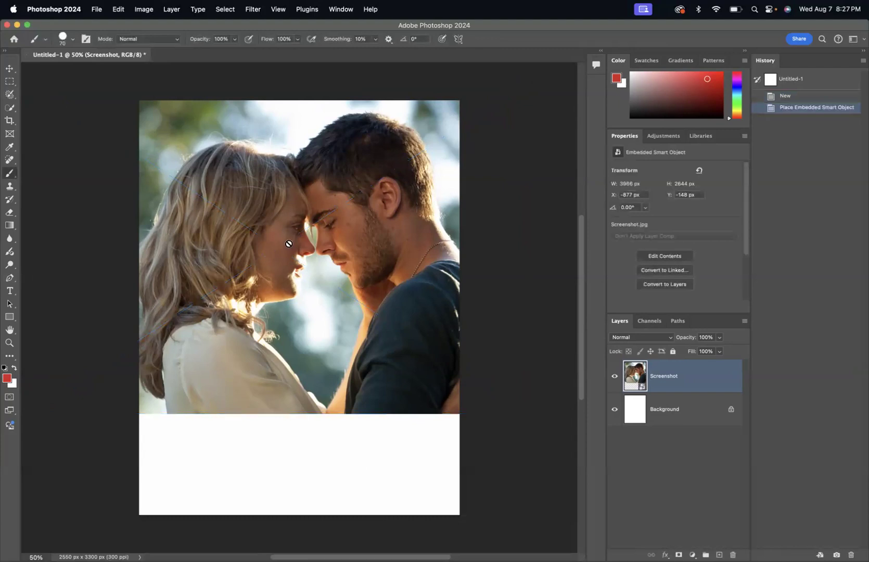
key("v")
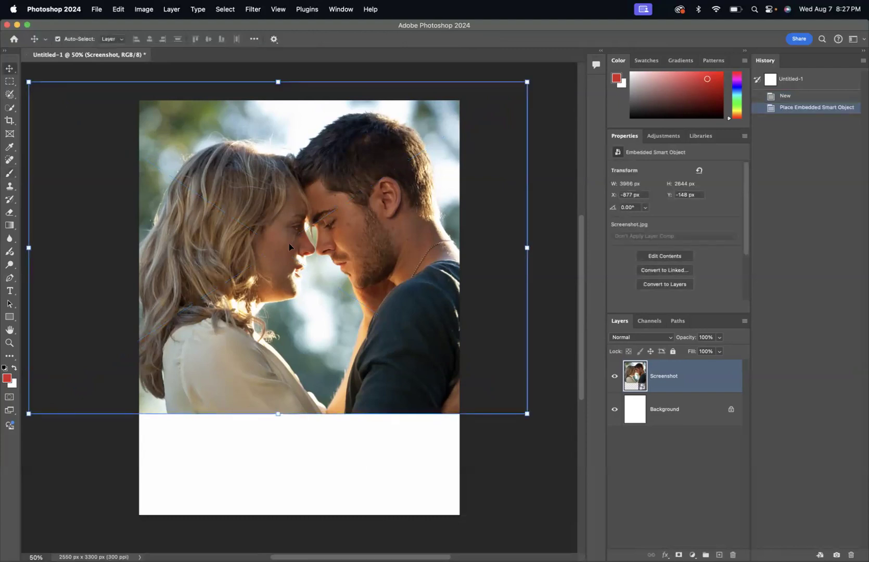
key("b")
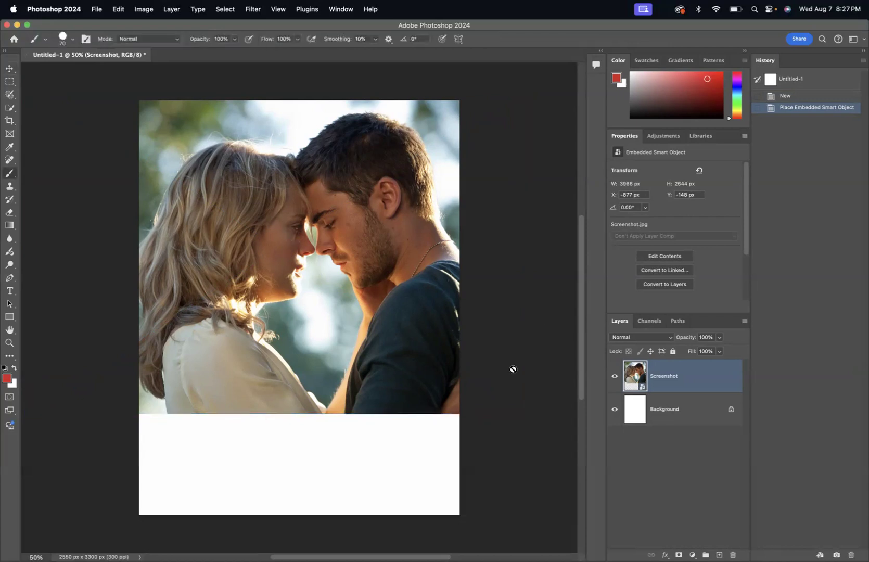
Rename the couple photo's layer as Actors
double_click(9, 330)
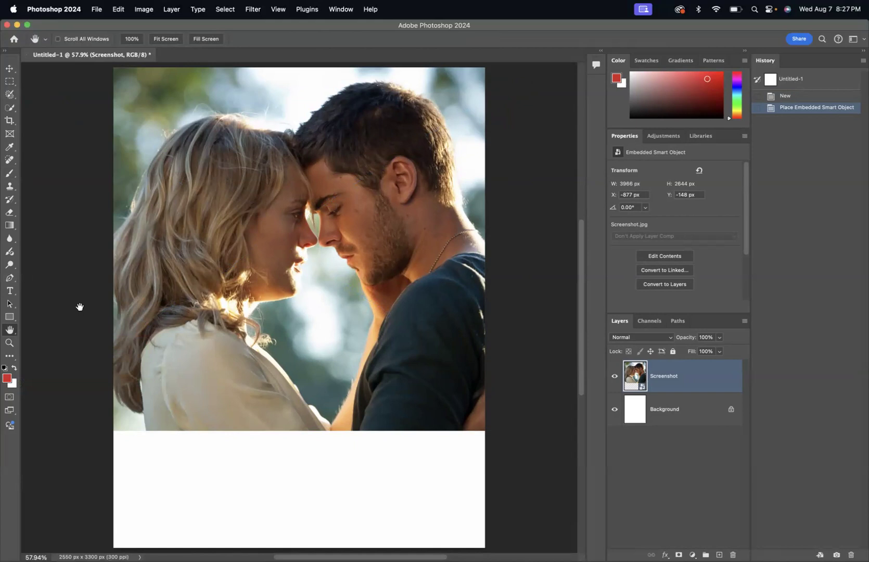
double_click(660, 376)
type("Actors")
key("Return")
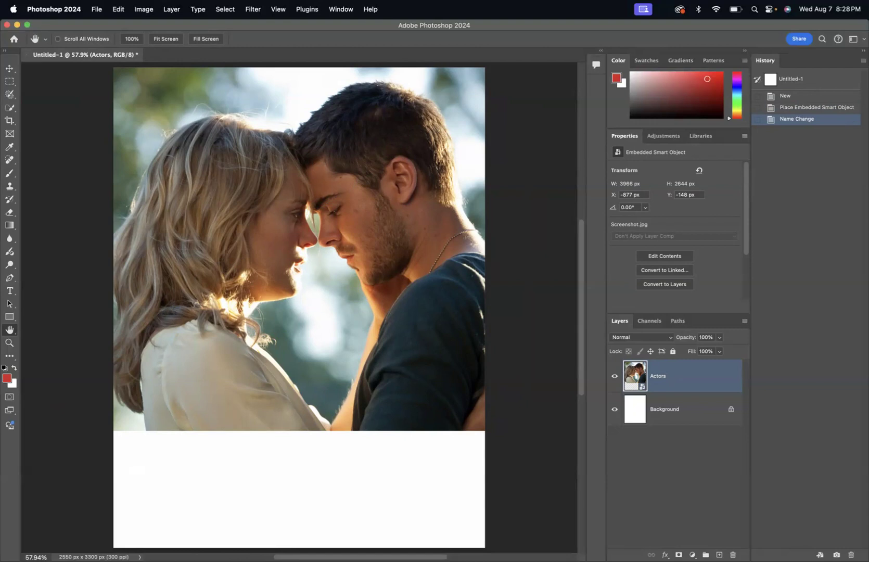
Place Observatory.jpg from the lesson files into the document as an embedded image
left_click(101, 13)
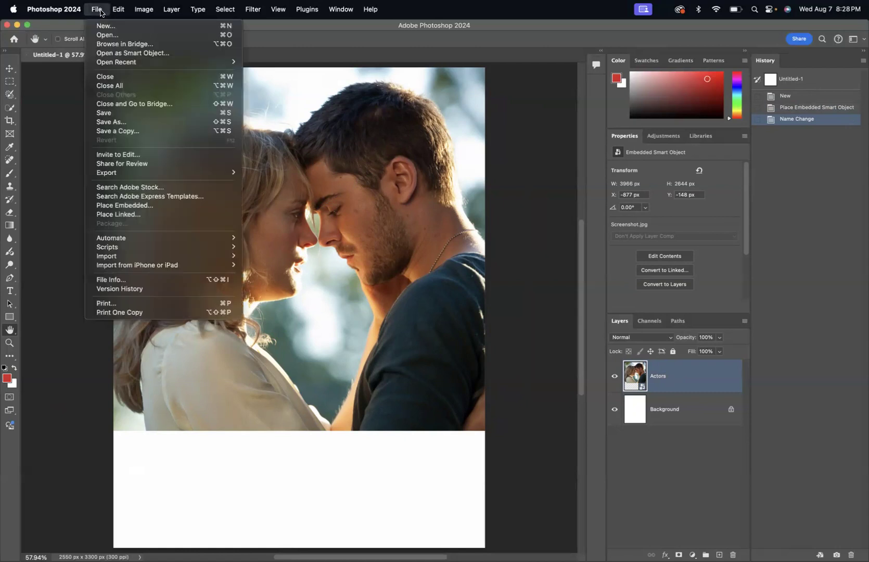
left_click(125, 206)
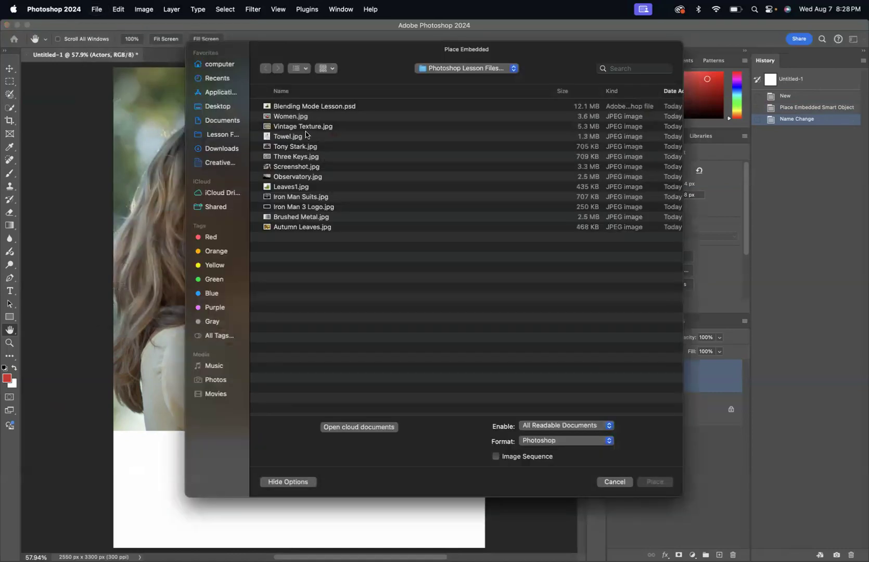
left_click(304, 178)
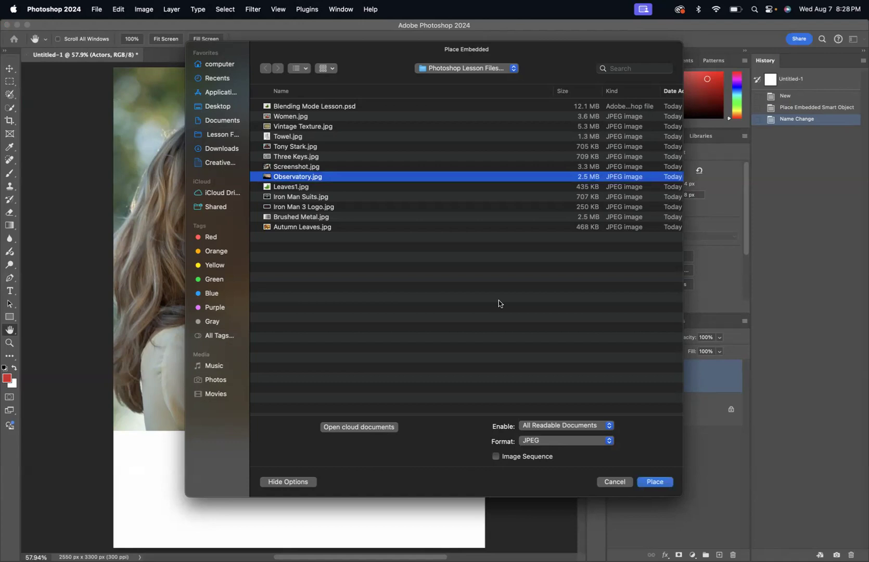
left_click(655, 483)
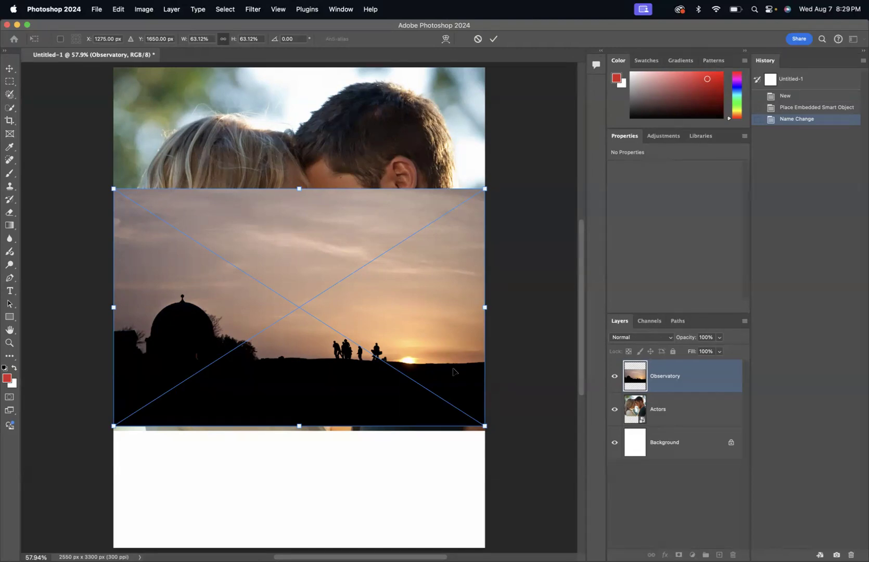
Move the observatory photo to the page's lower edge, enlarge it to about 84% so it spans the full width, and commit the placement
left_click_drag(398, 311, 363, 434)
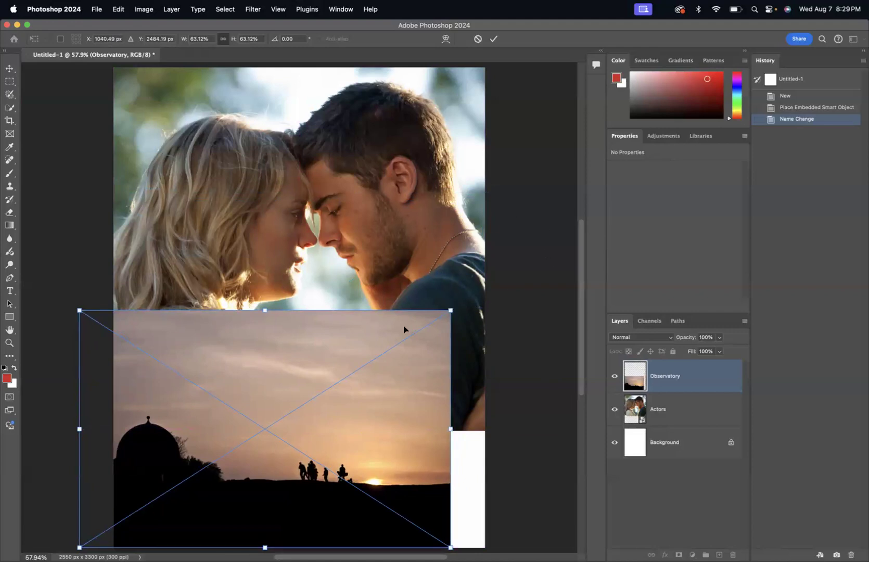
mouse_move(330, 337)
left_mouse_down()
mouse_move(390, 258)
mouse_move(332, 340)
left_mouse_up()
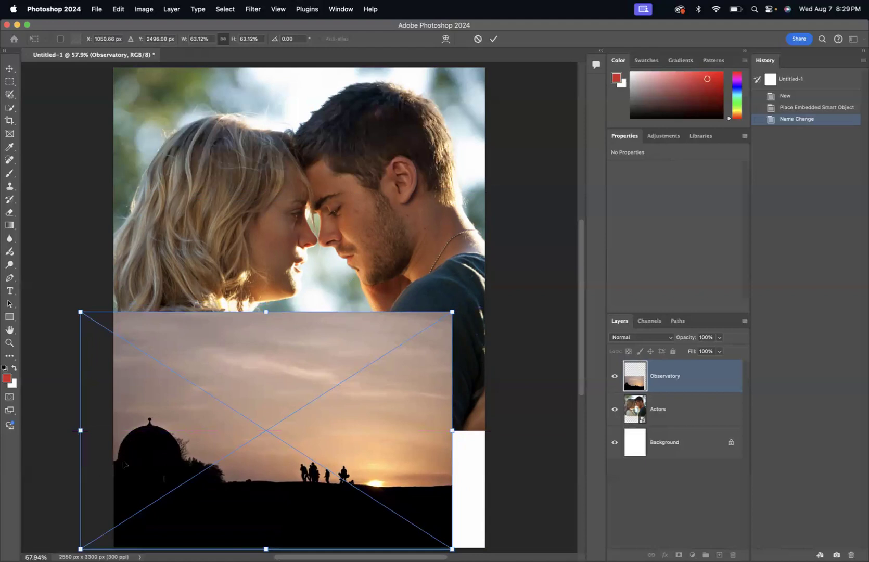
left_click_drag(452, 311, 551, 248)
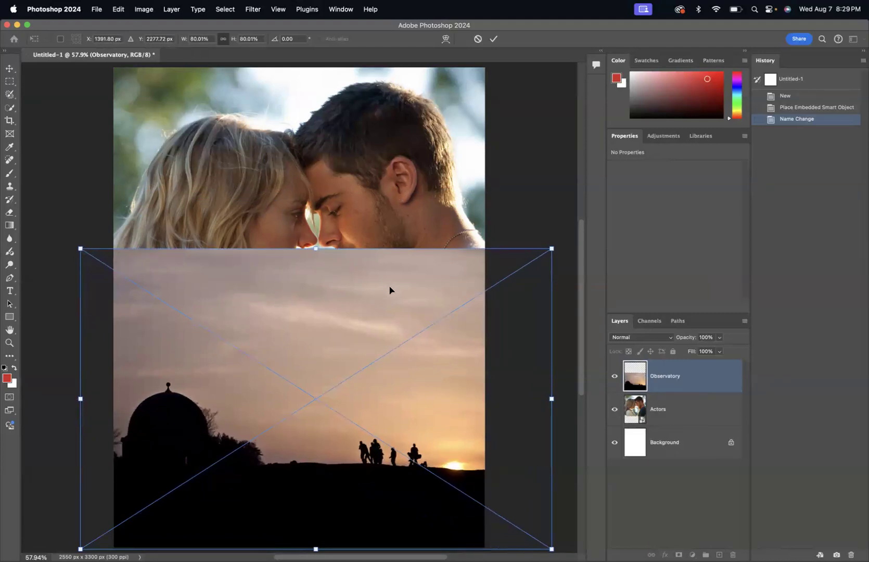
left_click_drag(389, 290, 377, 288)
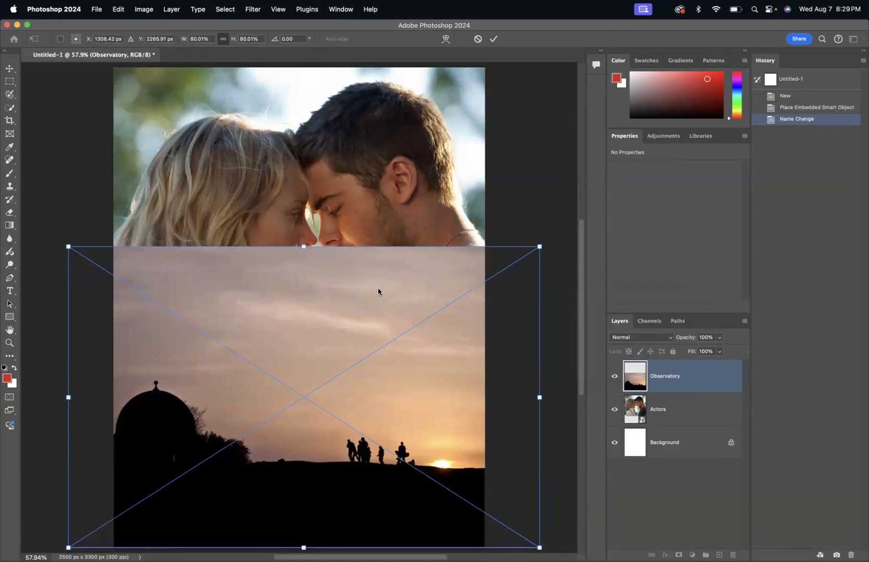
left_click_drag(539, 246, 565, 228)
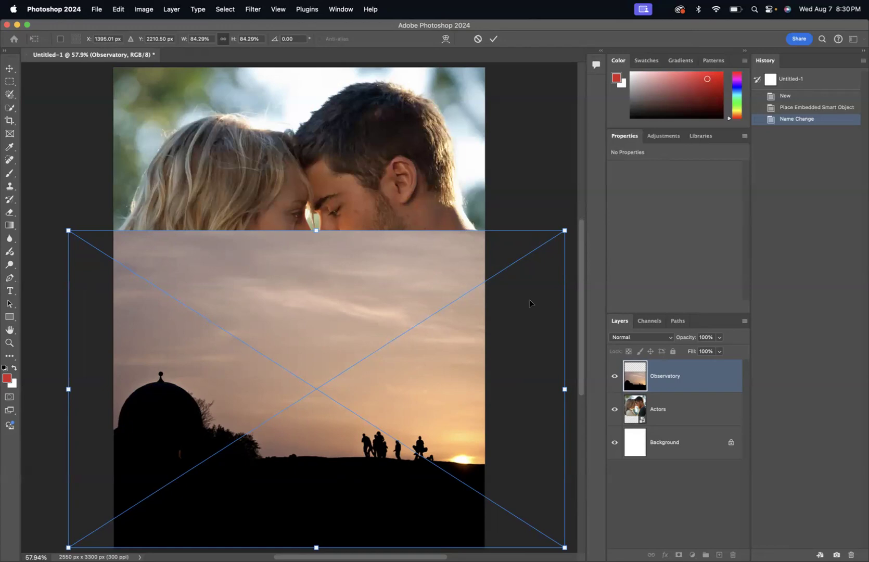
key("Return")
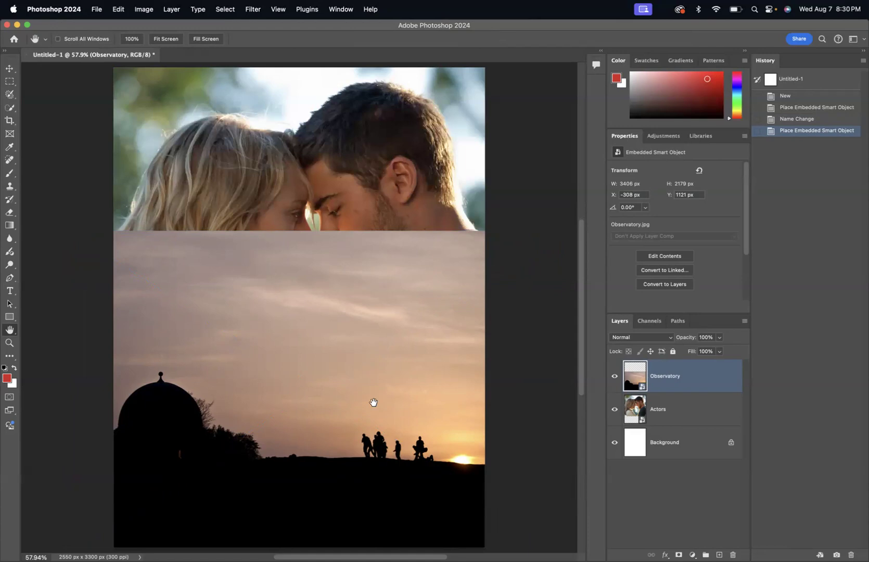
Rename the observatory photo's layer as Action Shot
double_click(671, 379)
type("Action Shot")
key("Return")
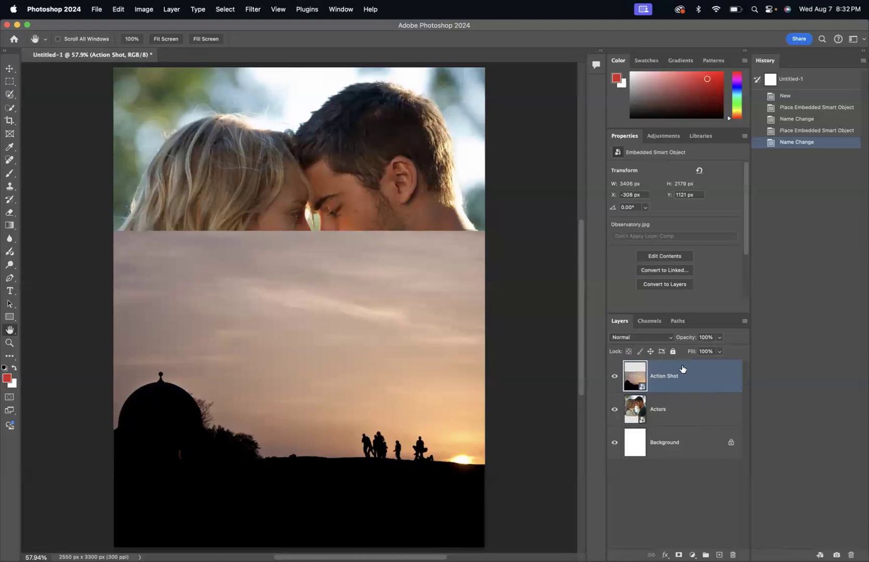
Hide and show the Action Shot and Actors layers to compare how the two photos overlap, leaving both shown
left_click(616, 376)
left_click(616, 378)
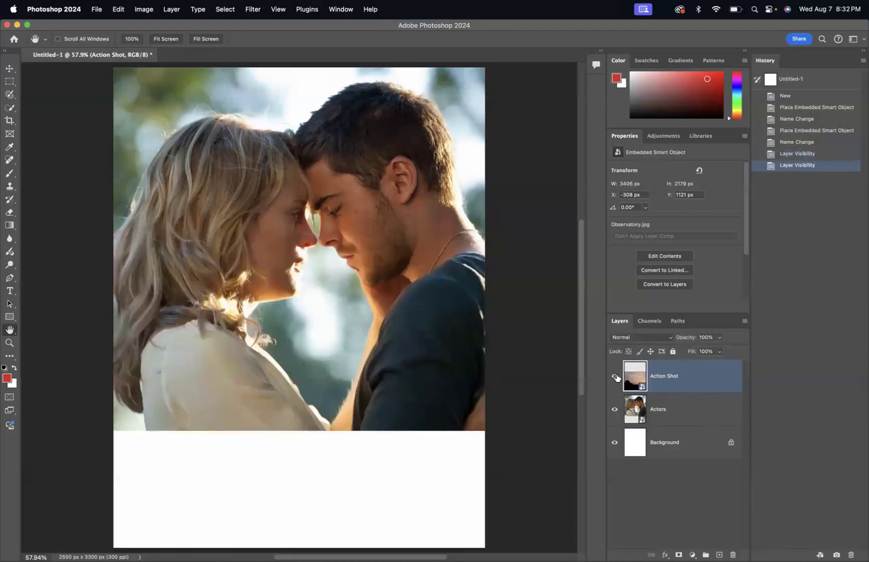
left_click(617, 377)
left_click(616, 377)
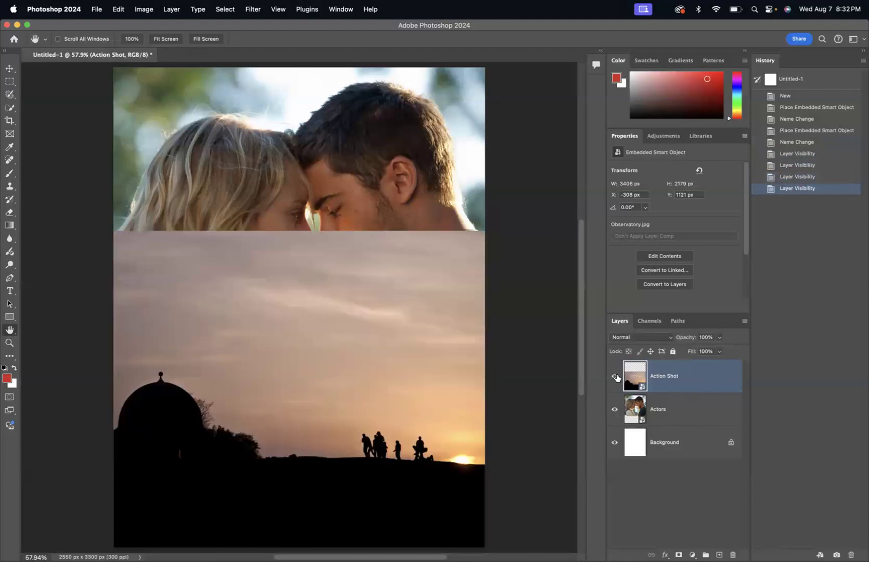
left_click(616, 377)
left_click(610, 412)
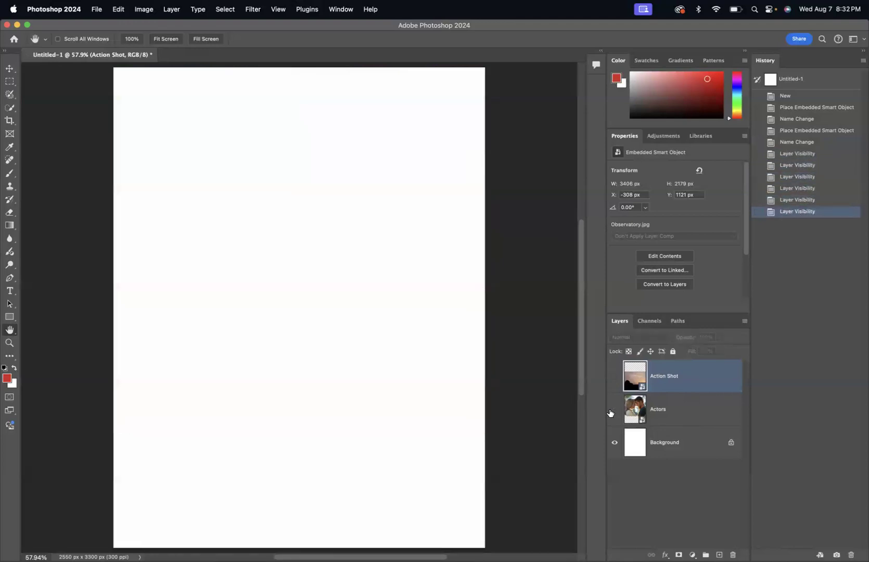
left_click(614, 376)
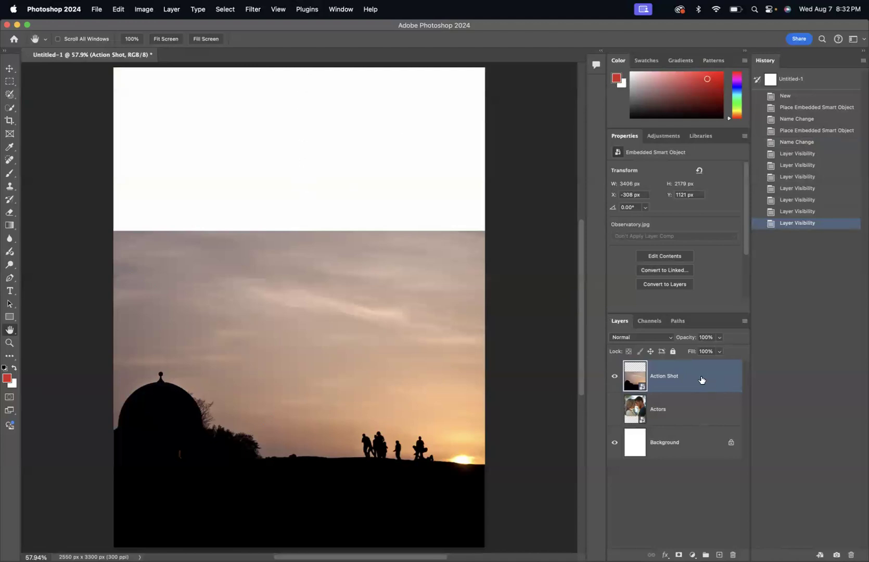
left_click(614, 376)
left_click(614, 409)
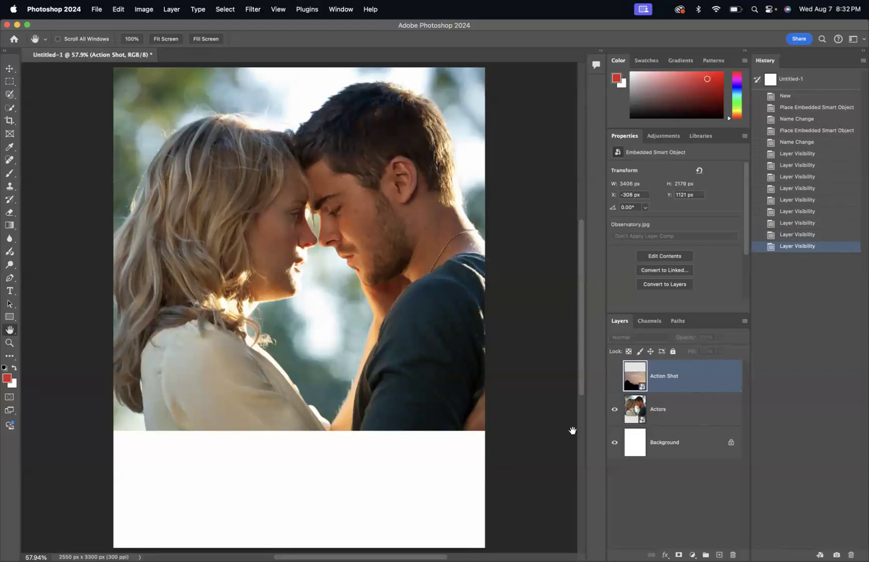
left_click(614, 376)
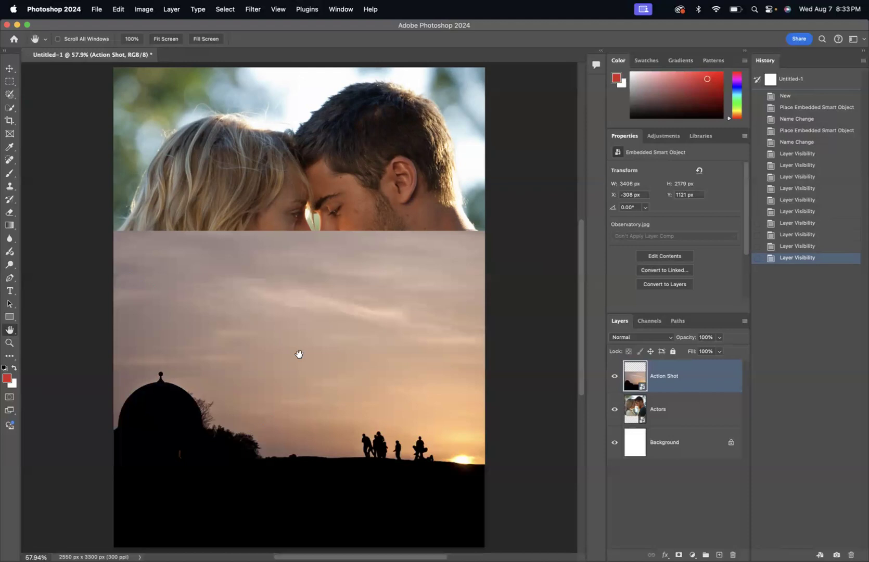
left_click(614, 376)
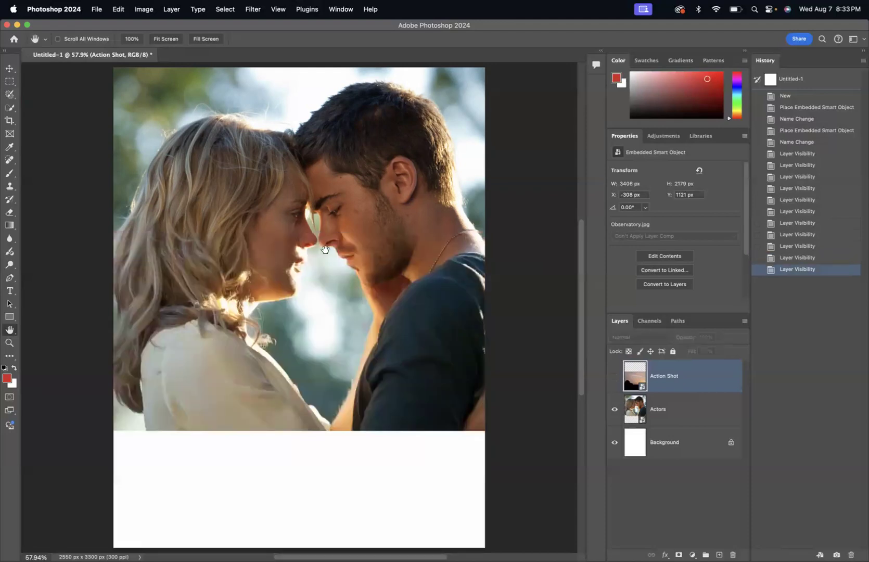
left_click(614, 377)
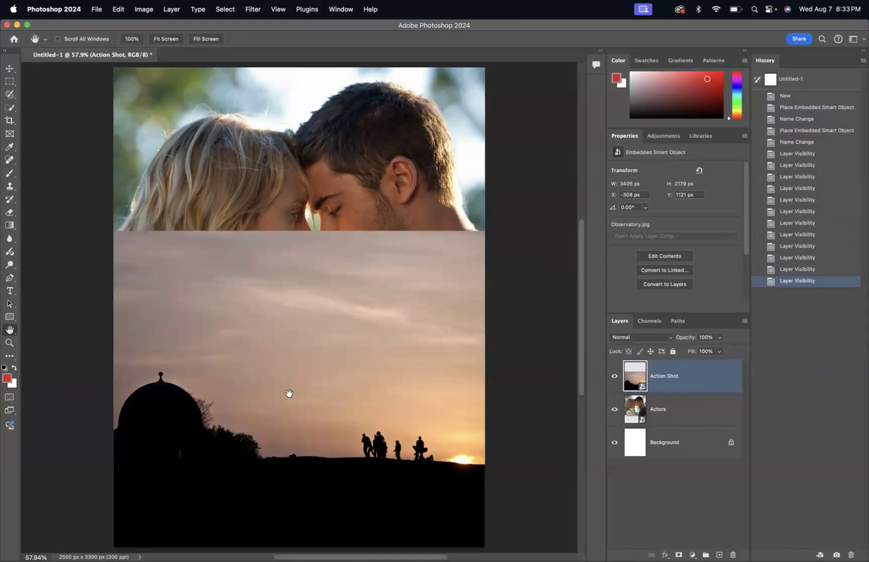
left_click(615, 376)
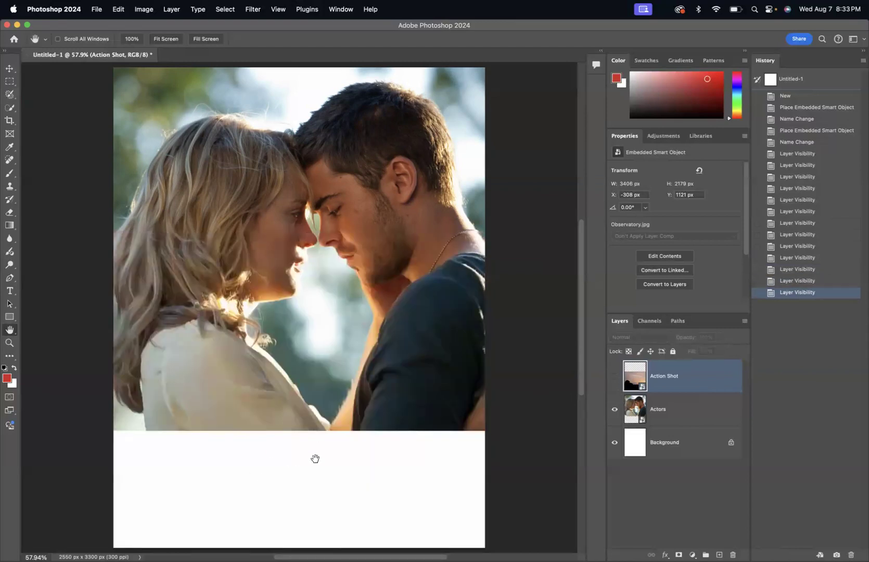
left_click(614, 379)
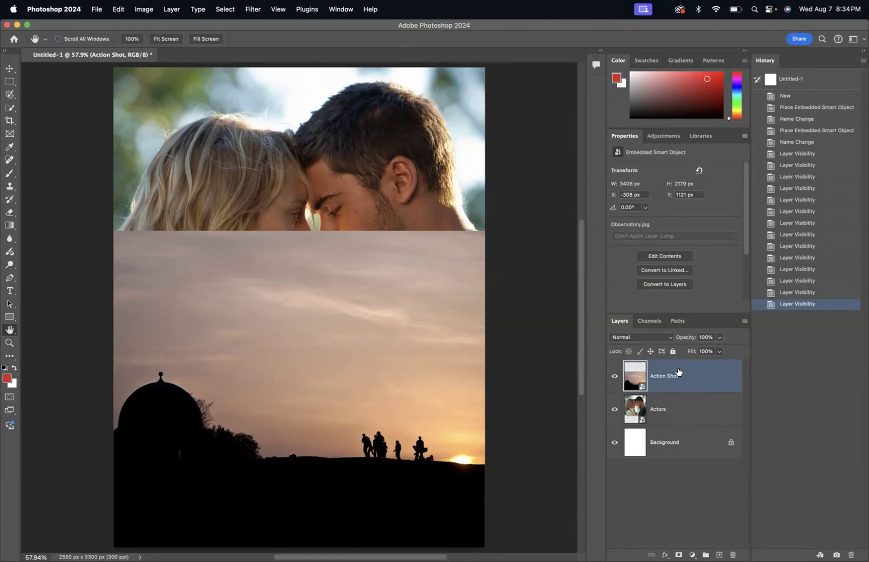
Add a layer mask to the Action Shot layer and ready a 150 px Brush with black as the foreground colour
mouse_move(625, 321)
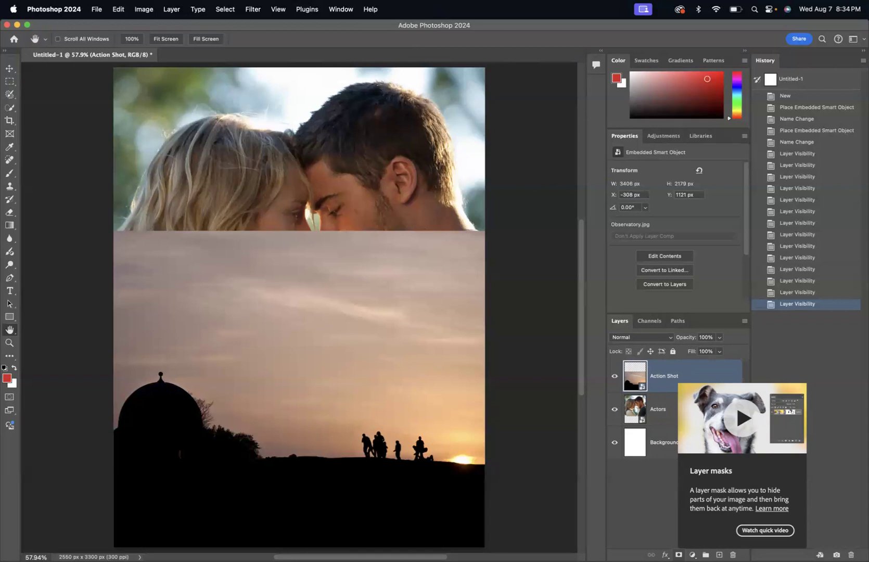
left_click(678, 555)
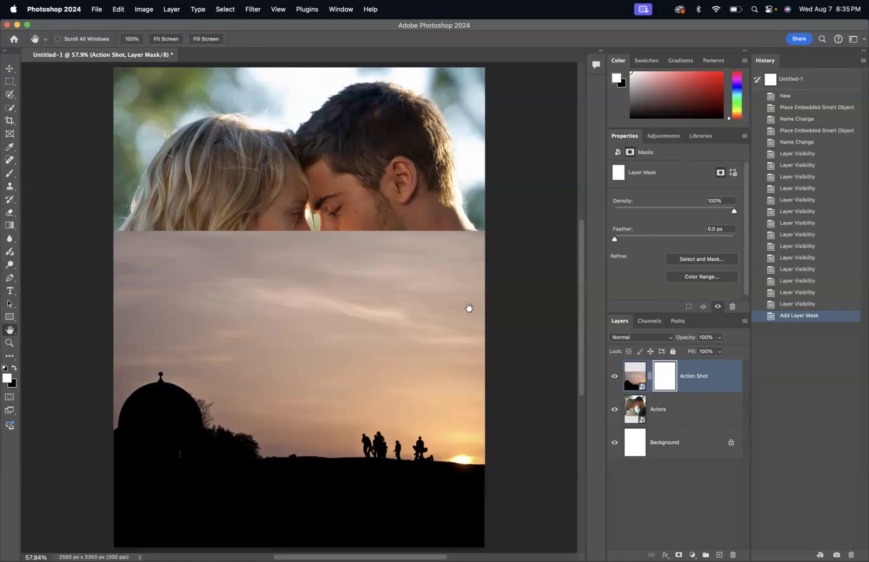
left_click(10, 174)
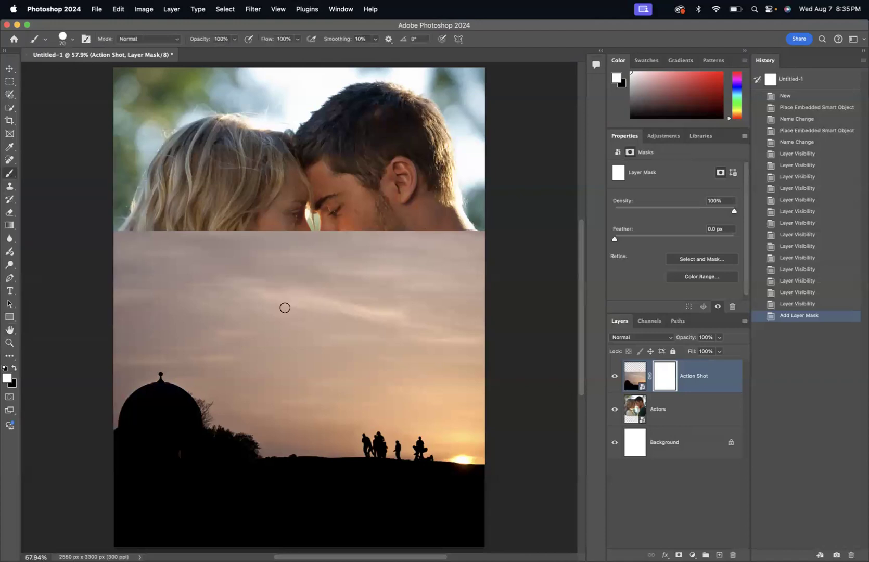
key("bracketright")
key("bracketright")
key("bracketright")
key("bracketright")
key("bracketright")
key("bracketright")
key("bracketright")
left_click(14, 368)
key("super+plus")
key("super+plus")
key("super+plus")
key("super+minus")
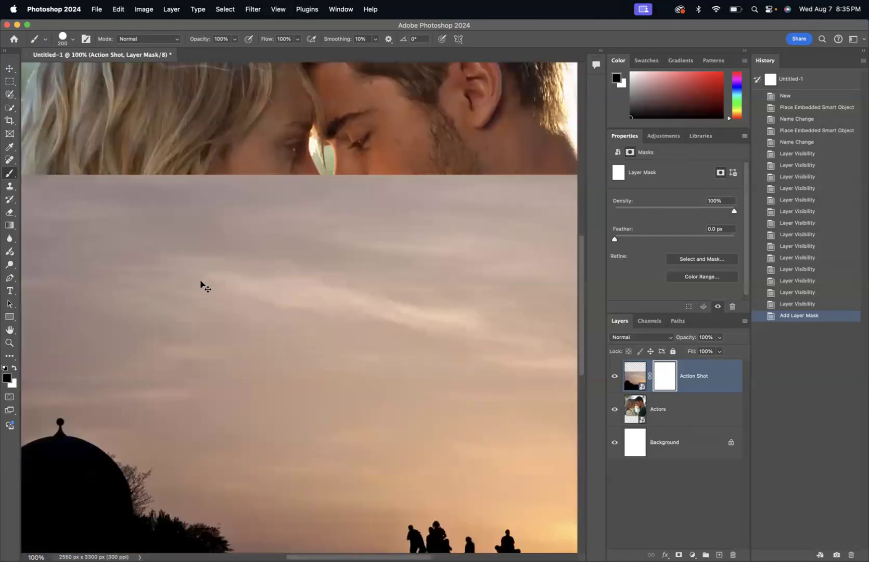
key("super+minus")
key("bracketleft")
key("bracketleft")
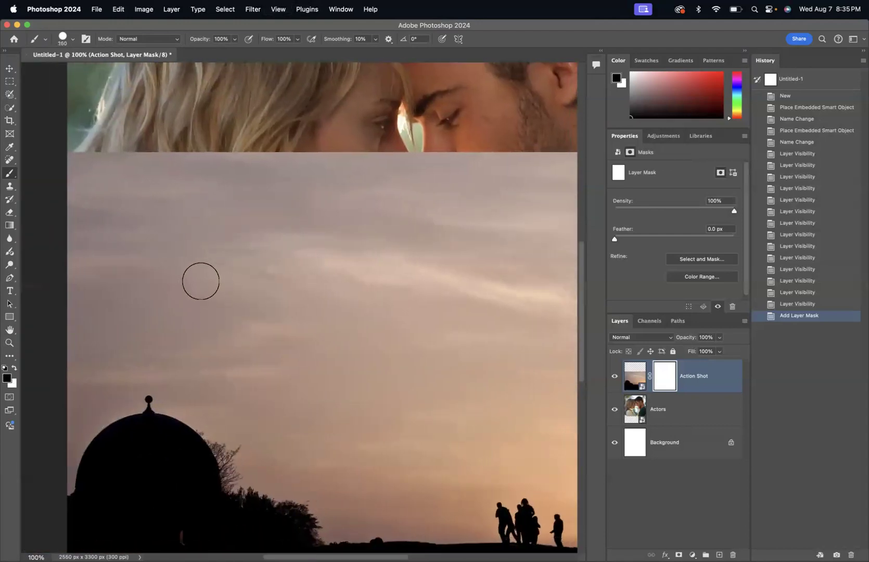
scroll(200, 281, "right", 3)
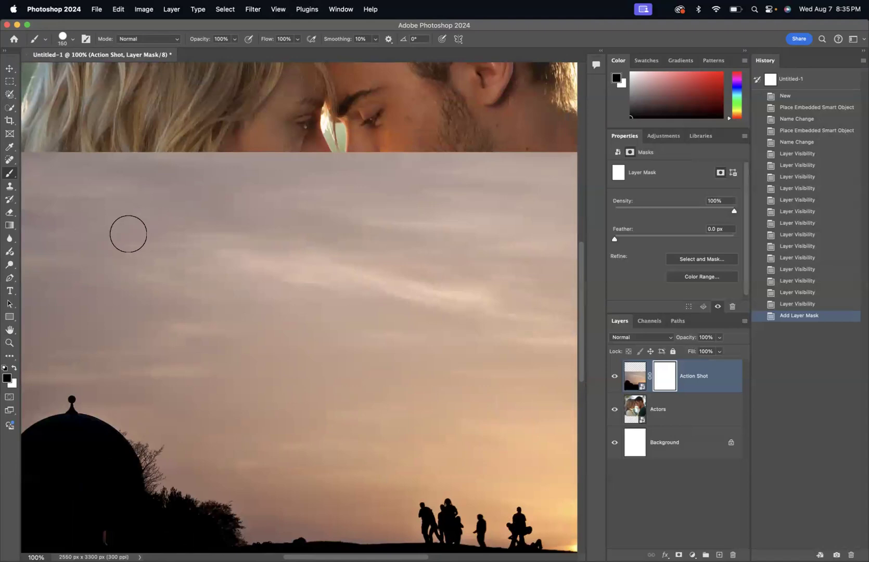
Paint a wavy black band across the sky on the Action Shot mask and the letters J and T beneath it
mouse_move(63, 266)
left_mouse_down()
mouse_move(90, 250)
mouse_move(102, 263)
mouse_move(215, 231)
mouse_move(218, 262)
mouse_move(376, 237)
mouse_move(440, 255)
mouse_move(485, 298)
left_mouse_up()
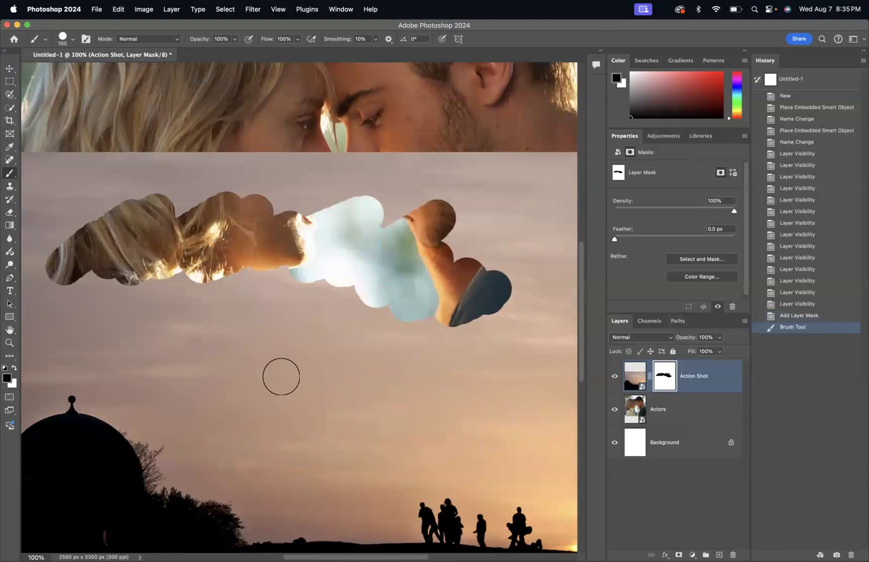
scroll(279, 370, "down", 5)
mouse_move(262, 276)
left_mouse_down()
mouse_move(255, 390)
mouse_move(194, 362)
left_mouse_up()
left_click_drag(208, 267, 320, 265)
left_click_drag(449, 286, 445, 427)
left_click_drag(377, 281, 509, 282)
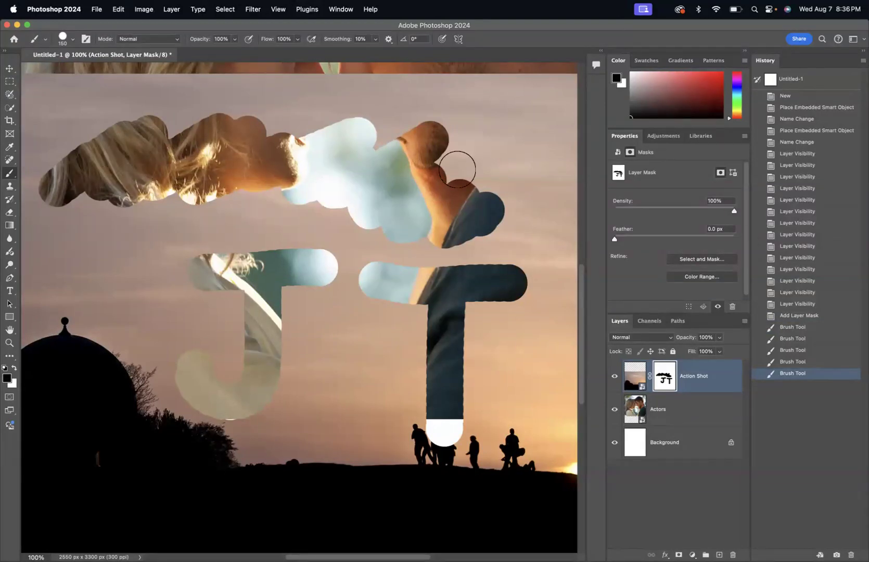
Paint white over the band and letters on the Action Shot mask to restore the whole sky
left_click(14, 367)
mouse_move(64, 146)
left_mouse_down()
mouse_move(54, 163)
mouse_move(100, 125)
mouse_move(124, 124)
mouse_move(70, 181)
mouse_move(153, 118)
mouse_move(212, 96)
mouse_move(197, 138)
mouse_move(227, 118)
mouse_move(262, 114)
mouse_move(306, 128)
mouse_move(391, 111)
mouse_move(406, 127)
mouse_move(458, 107)
mouse_move(504, 130)
mouse_move(489, 150)
mouse_move(429, 170)
mouse_move(383, 223)
mouse_move(537, 158)
mouse_move(526, 175)
mouse_move(439, 235)
mouse_move(439, 207)
mouse_move(514, 172)
mouse_move(552, 207)
mouse_move(427, 265)
mouse_move(356, 317)
mouse_move(436, 321)
mouse_move(441, 337)
mouse_move(420, 352)
mouse_move(440, 332)
mouse_move(448, 342)
mouse_move(512, 310)
mouse_move(478, 327)
mouse_move(366, 415)
mouse_move(332, 454)
mouse_move(490, 375)
mouse_move(484, 361)
mouse_move(474, 386)
mouse_move(506, 408)
mouse_move(360, 300)
mouse_move(319, 366)
mouse_move(274, 398)
mouse_move(283, 381)
mouse_move(189, 410)
mouse_move(187, 384)
mouse_move(381, 216)
mouse_move(328, 259)
mouse_move(153, 357)
mouse_move(151, 315)
mouse_move(134, 312)
mouse_move(195, 258)
mouse_move(240, 263)
mouse_move(250, 285)
mouse_move(276, 272)
left_mouse_up()
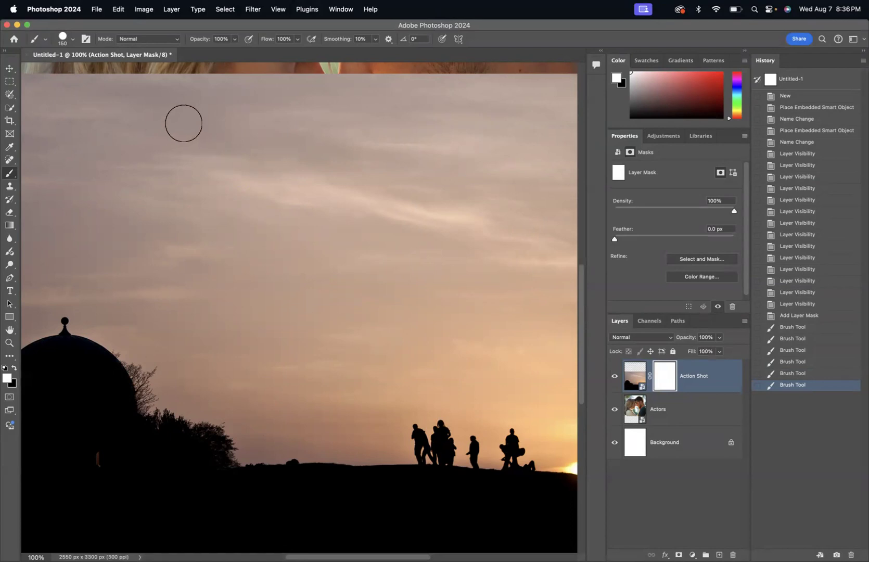
left_click(210, 127)
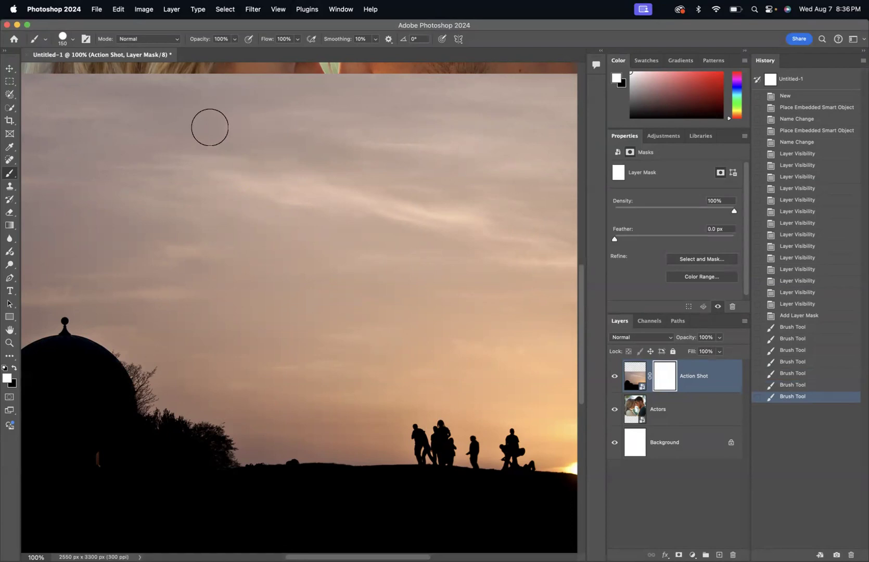
Paint a black band across the upper sky on the Action Shot mask and dark grey (#404040) strokes below it, over the dome and the figures
key("x")
left_click_drag(190, 112, 401, 122)
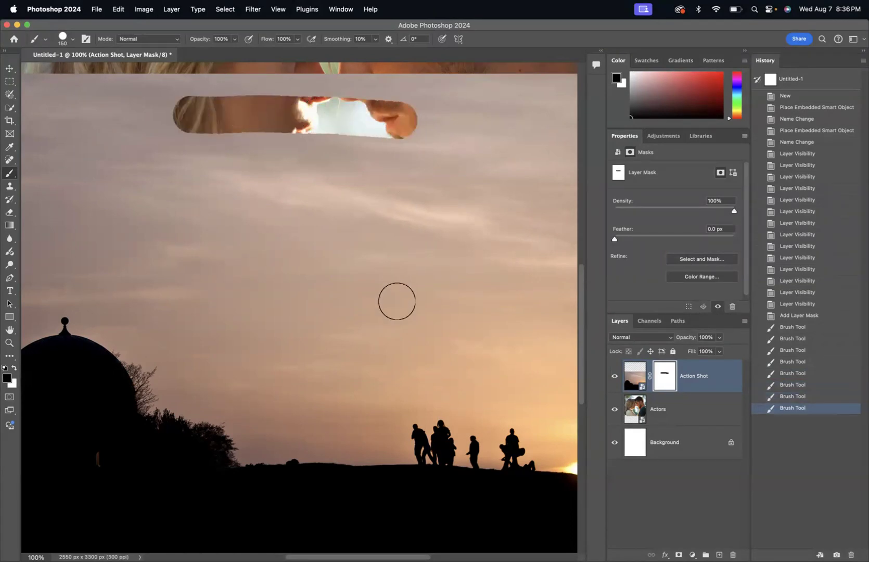
left_click(7, 379)
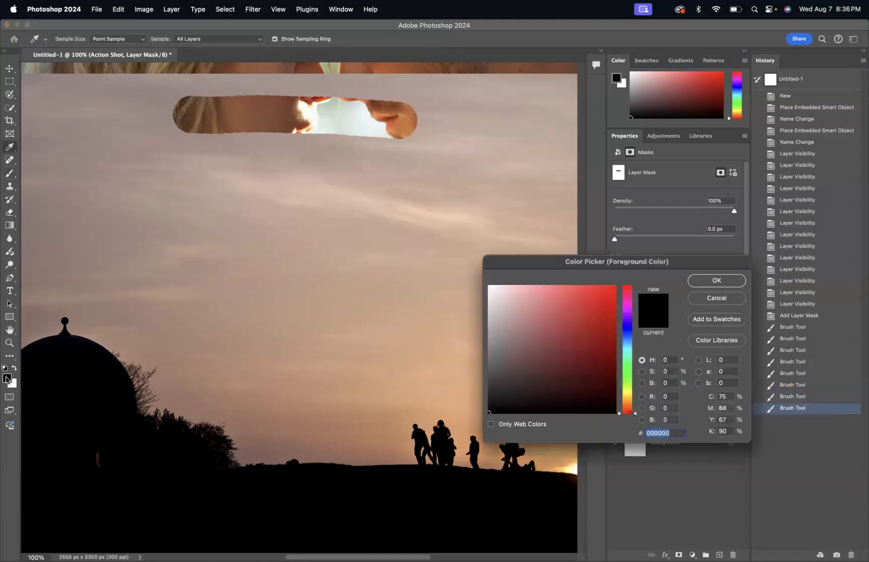
left_click(490, 385)
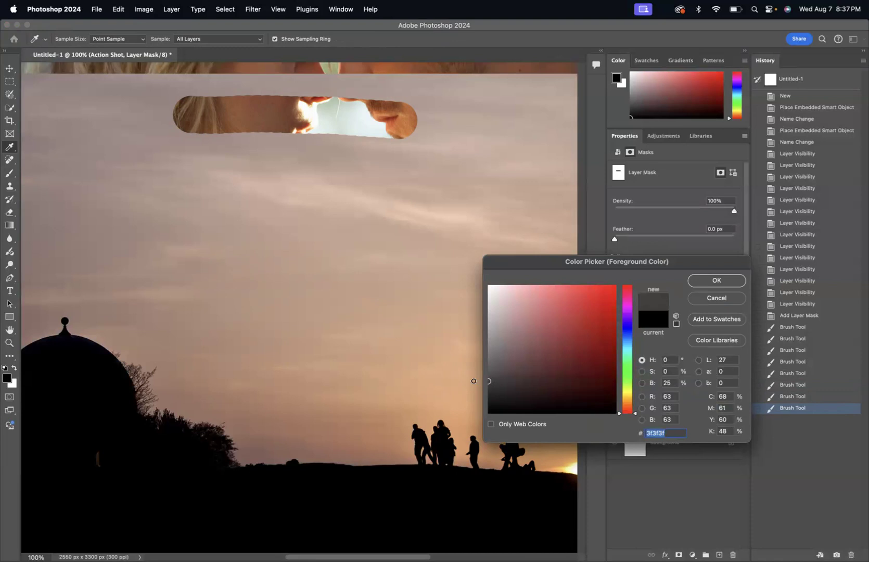
left_click_drag(474, 381, 477, 377)
left_click(706, 281)
left_click_drag(179, 197, 407, 198)
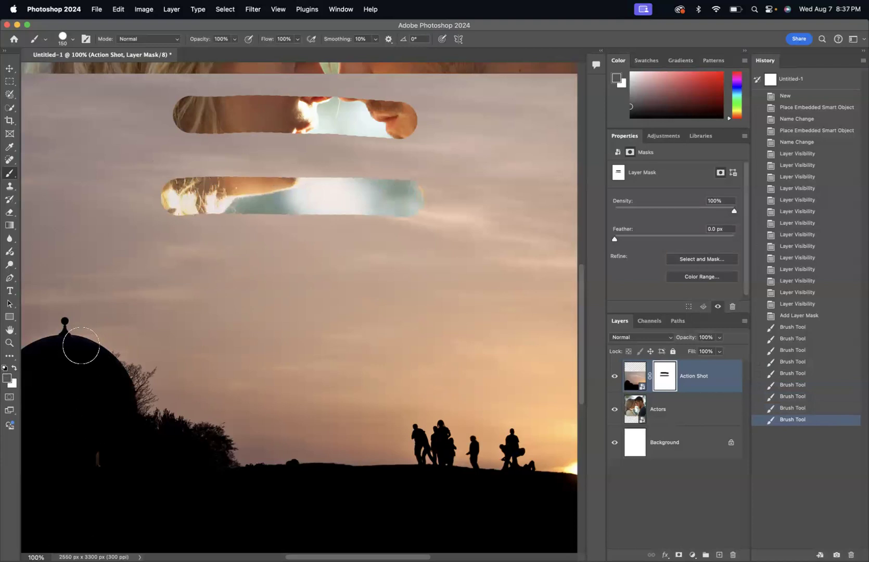
mouse_move(75, 431)
left_mouse_down()
mouse_move(101, 353)
mouse_move(137, 285)
left_mouse_up()
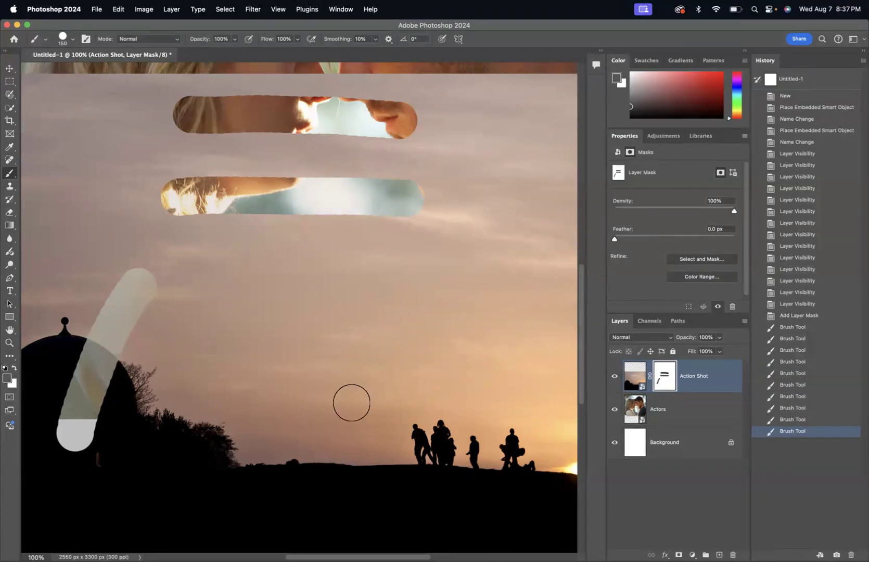
left_click_drag(424, 488, 415, 378)
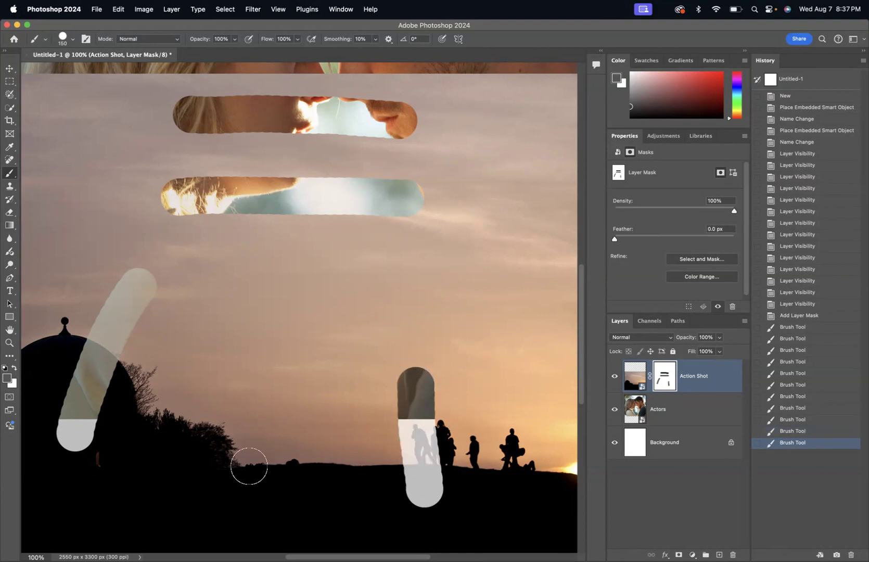
Set the foreground colour to mid grey (#808080) and paint a vertical stroke over the single standing figure on the Action Shot mask
left_click(8, 379)
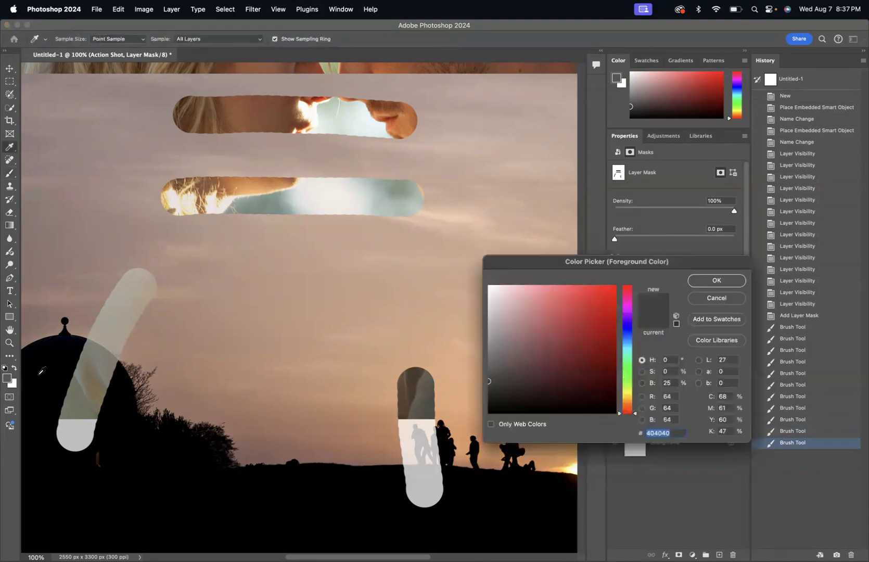
left_click_drag(491, 376, 486, 347)
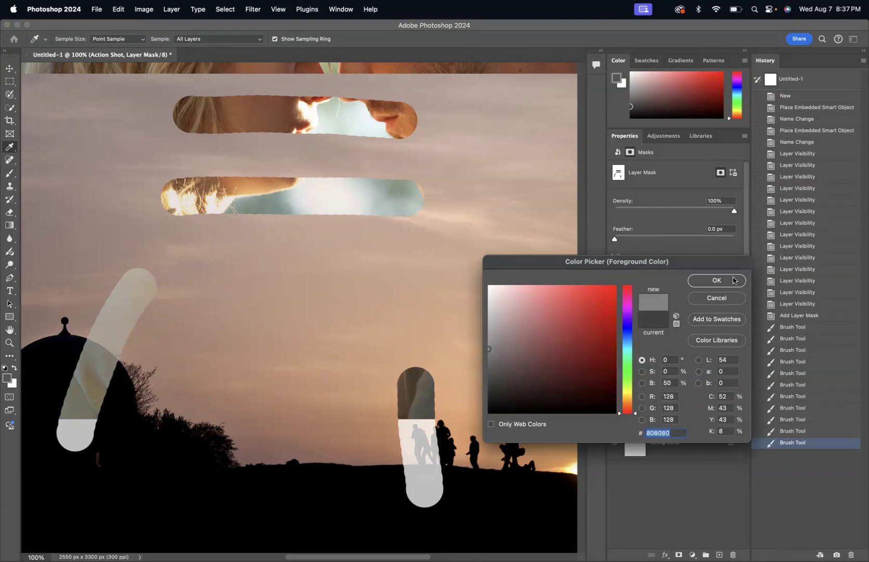
left_click(709, 283)
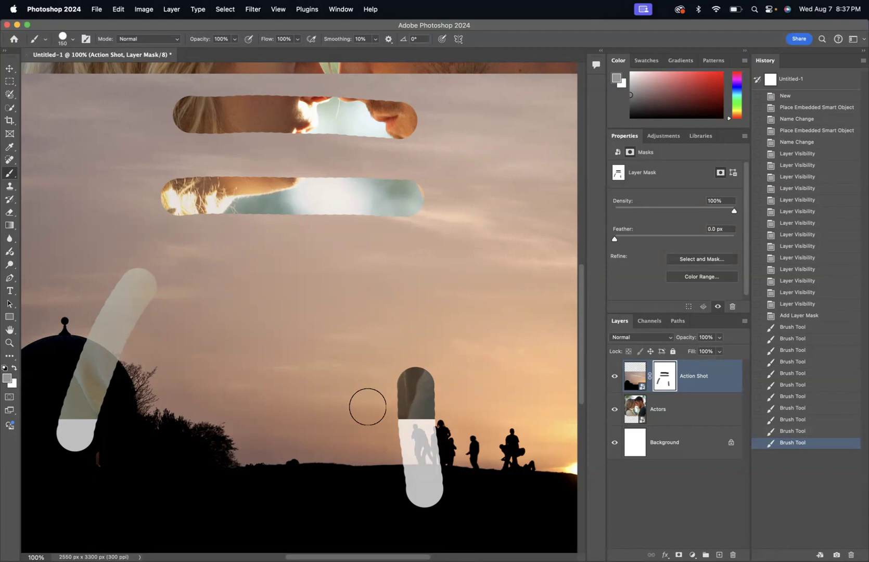
left_click_drag(483, 486, 476, 381)
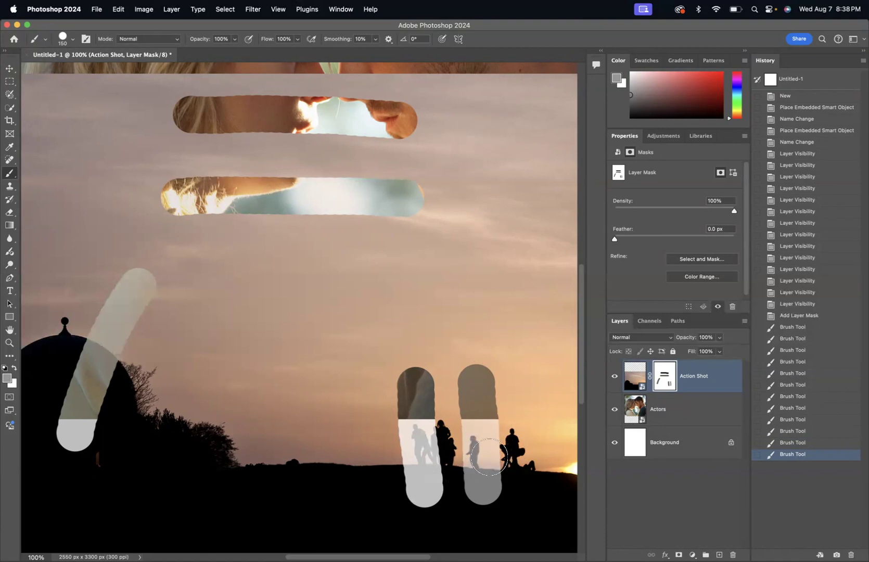
Set the foreground colour to light grey (#c0c0c0) and paint a vertical stroke over the figures nearest the sun on the mask
left_click(4, 381)
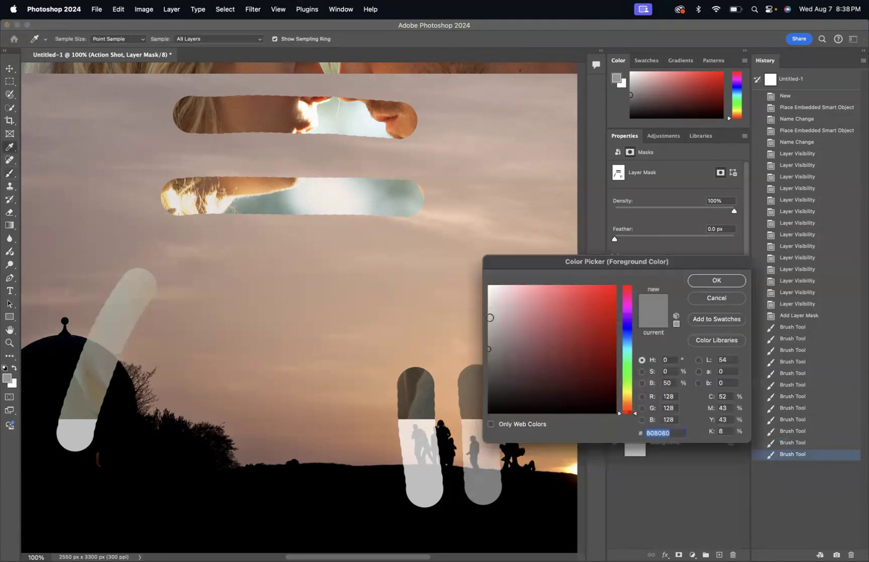
left_click(490, 318)
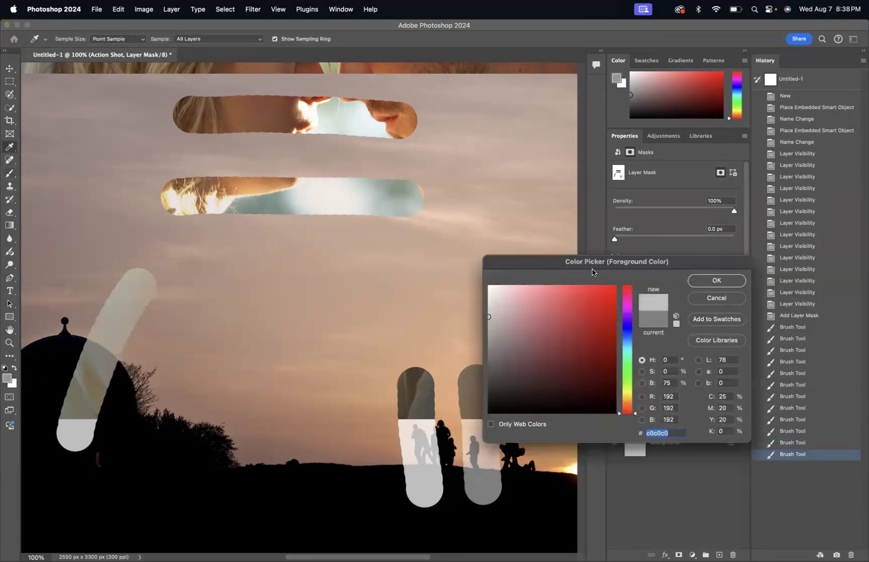
left_click(697, 283)
left_click_drag(524, 490, 519, 381)
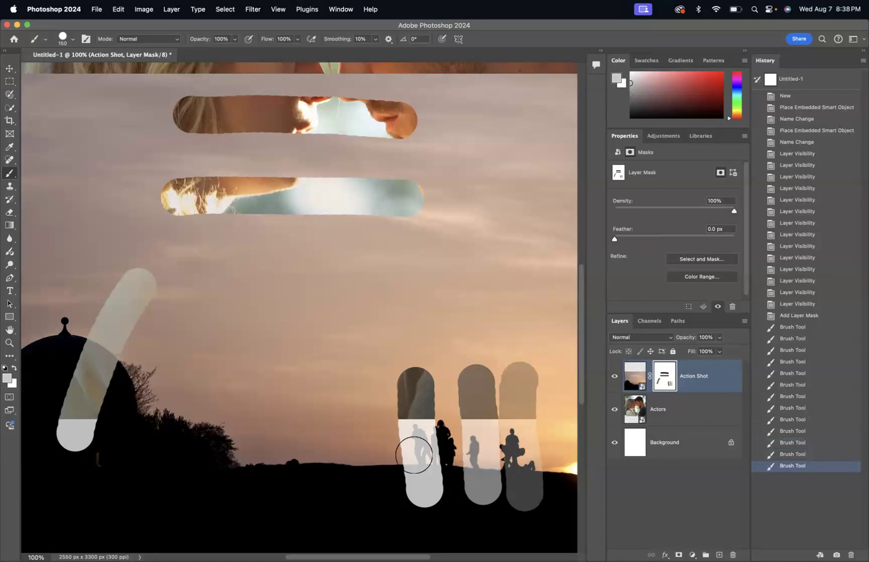
Set the foreground colour to white (#ffffff), dab the open sky and paint over the right half of the lower band on the mask
scroll(386, 463, "right", 5)
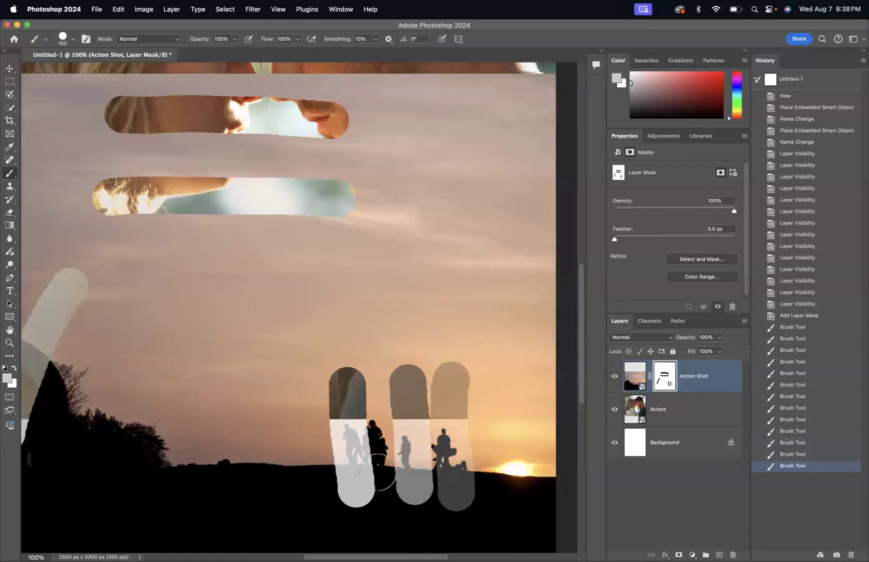
left_click(9, 381)
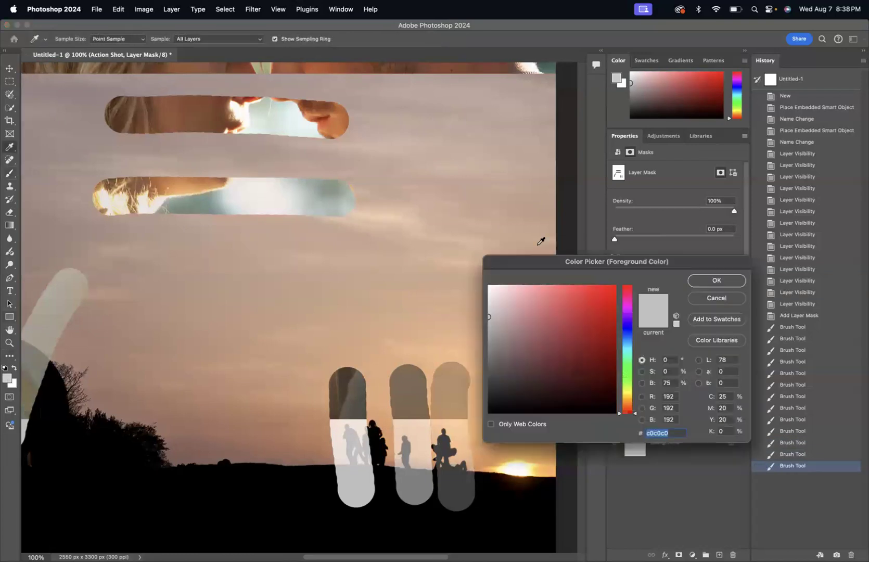
left_click_drag(488, 311, 470, 266)
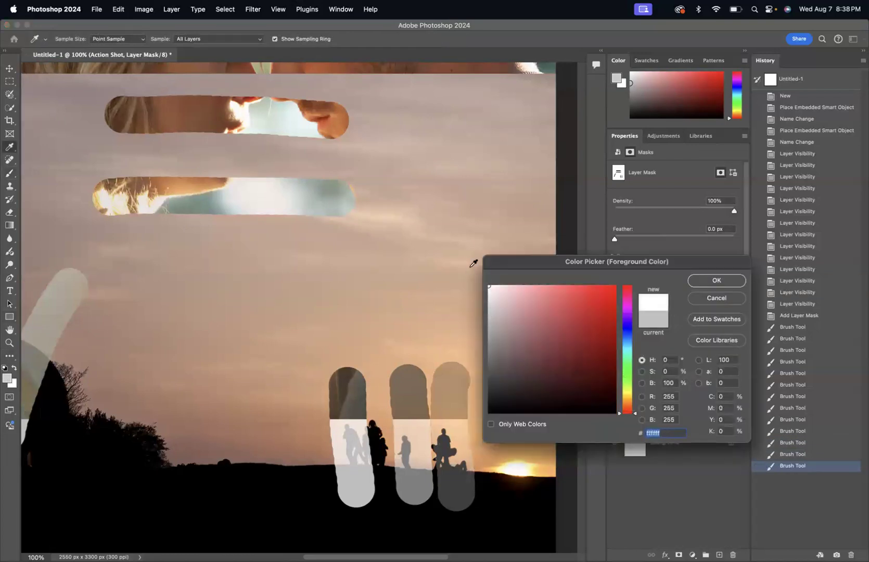
left_click(707, 282)
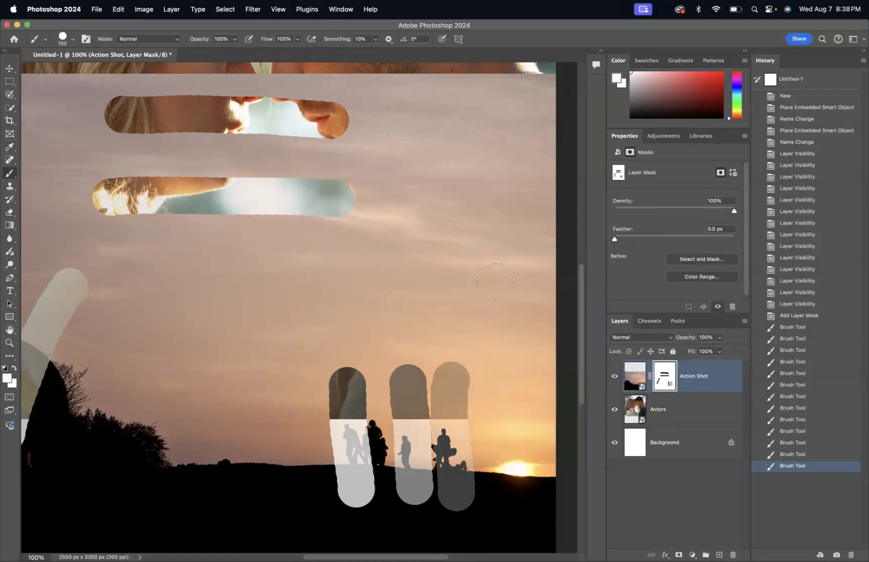
left_click(495, 282)
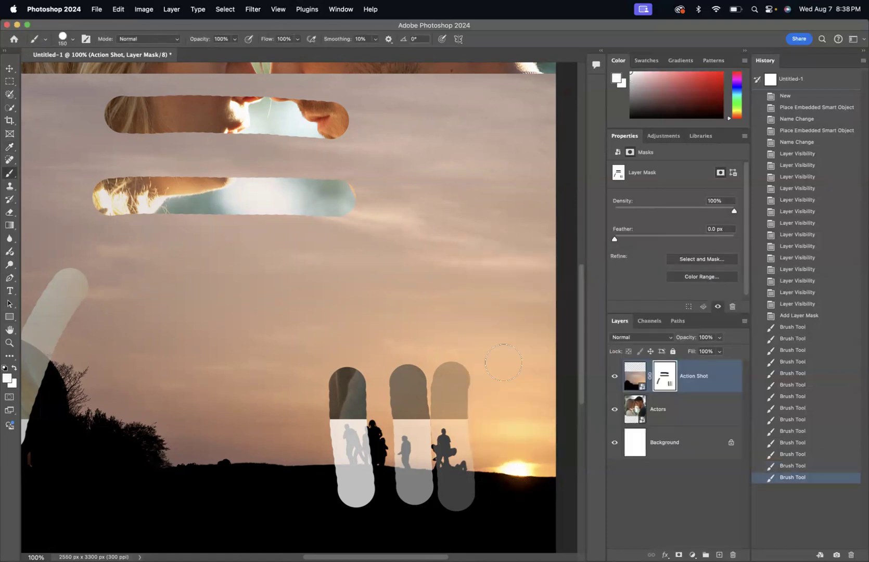
left_click(503, 363)
mouse_move(359, 184)
left_mouse_down()
mouse_move(279, 247)
mouse_move(251, 255)
mouse_move(327, 182)
mouse_move(214, 223)
mouse_move(234, 211)
left_mouse_up()
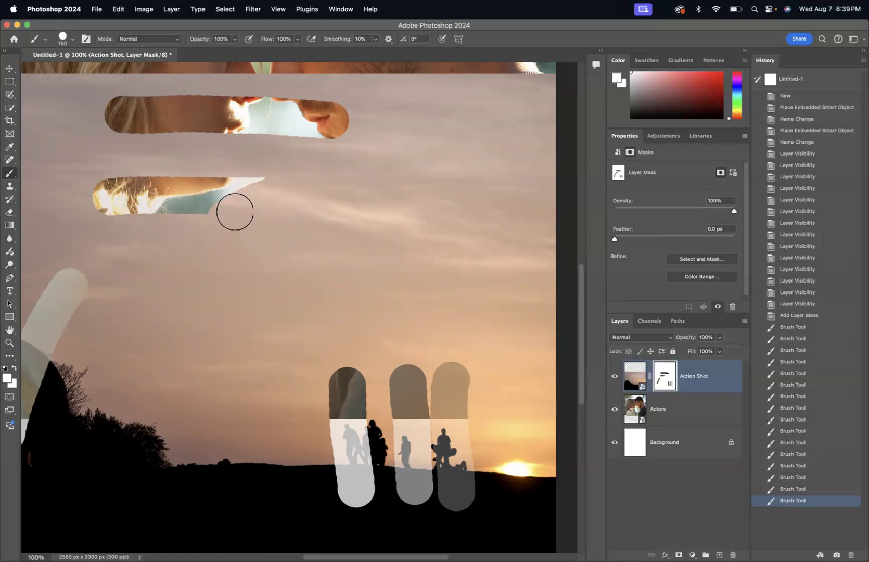
Revert the document to its Add Layer Mask history state to clear all the brush strokes, and fit the whole page in view
scroll(242, 256, "down", 5)
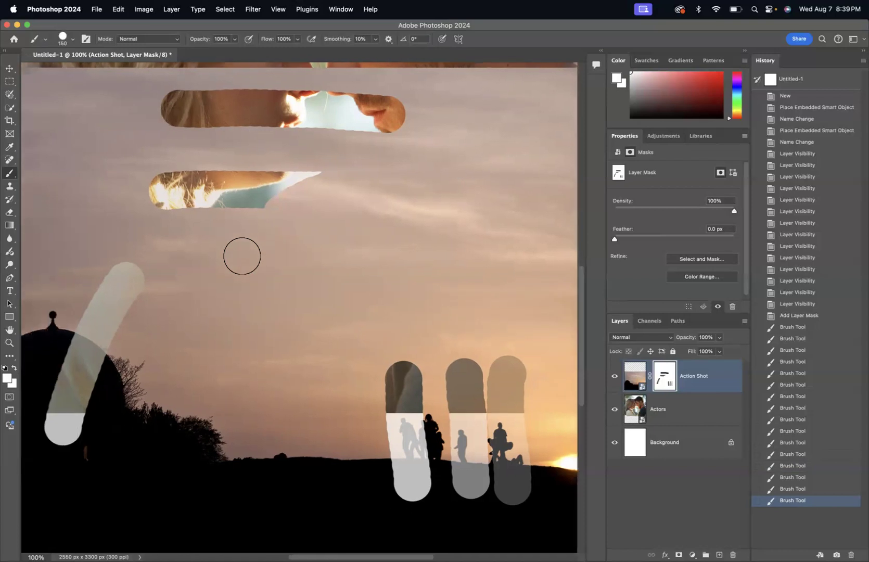
scroll(243, 256, "down", 3)
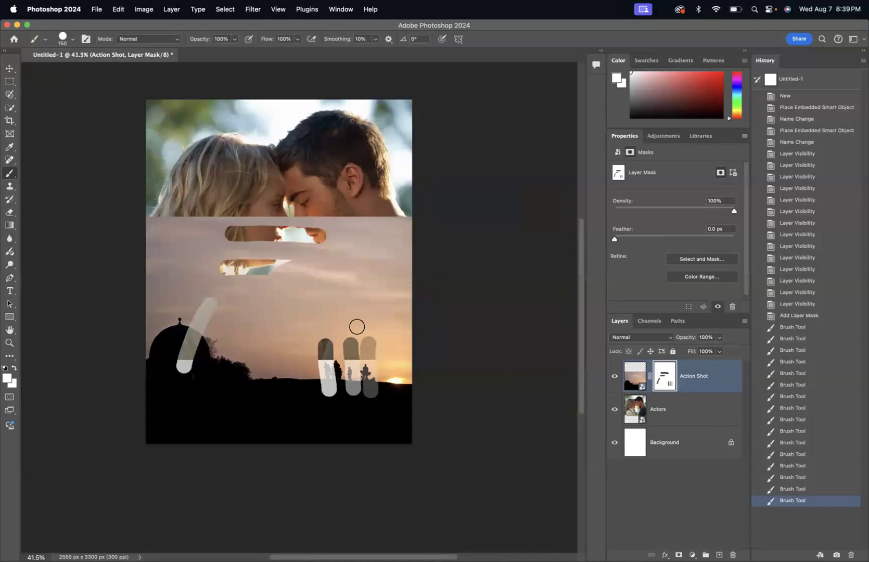
left_click(792, 317)
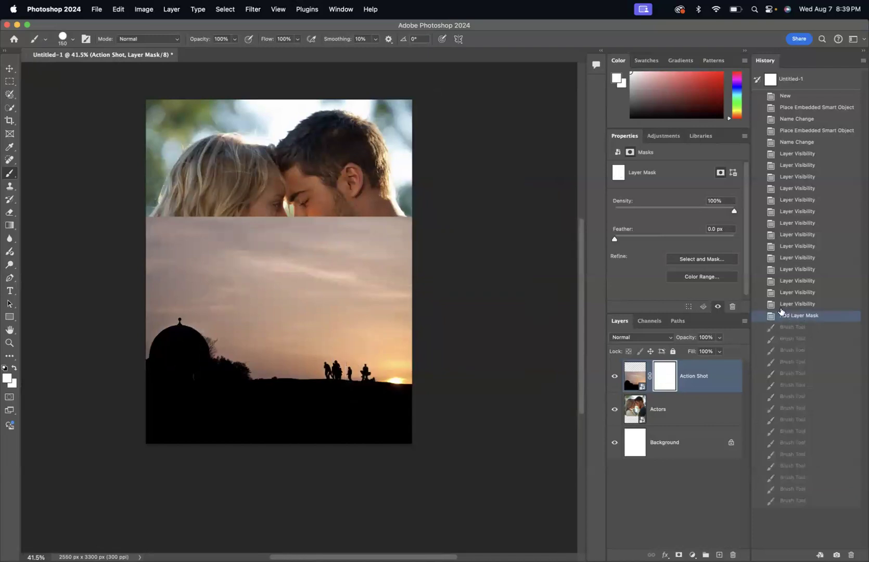
key("super+equal")
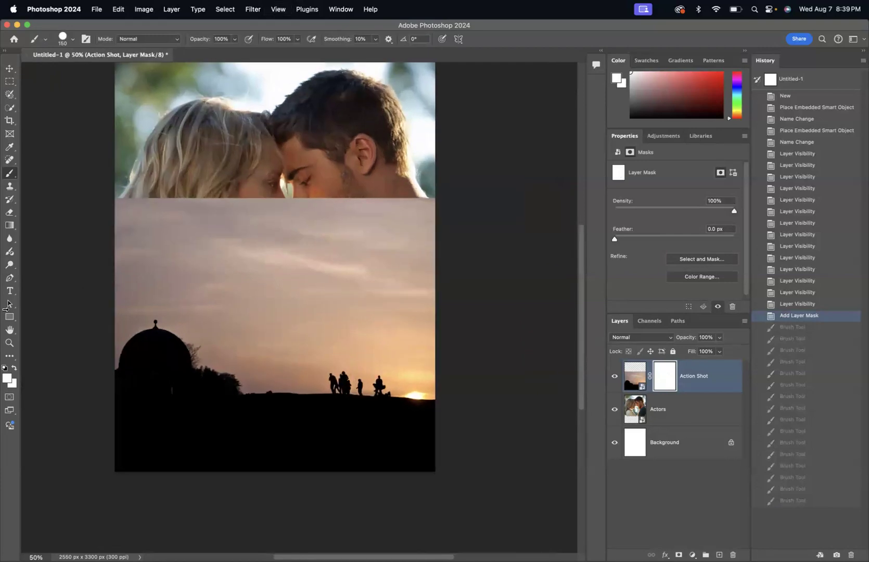
double_click(10, 329)
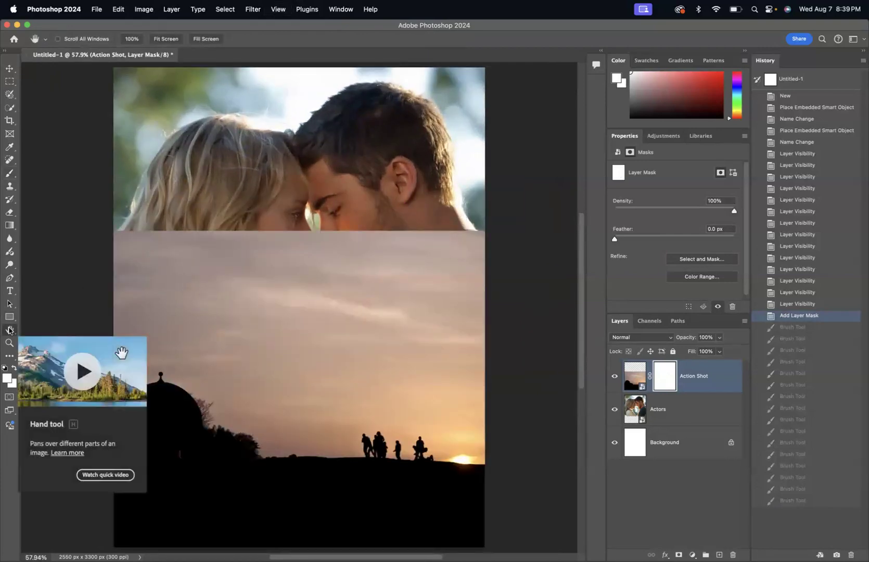
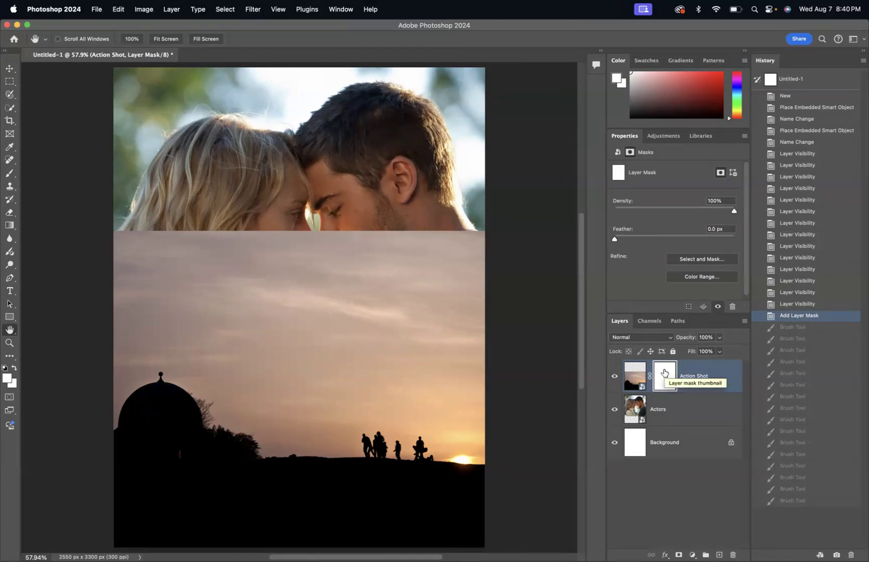
Ready the Gradient tool with the black-to-white preset from the Basics group and restore the default white foreground and black background colours
key("g")
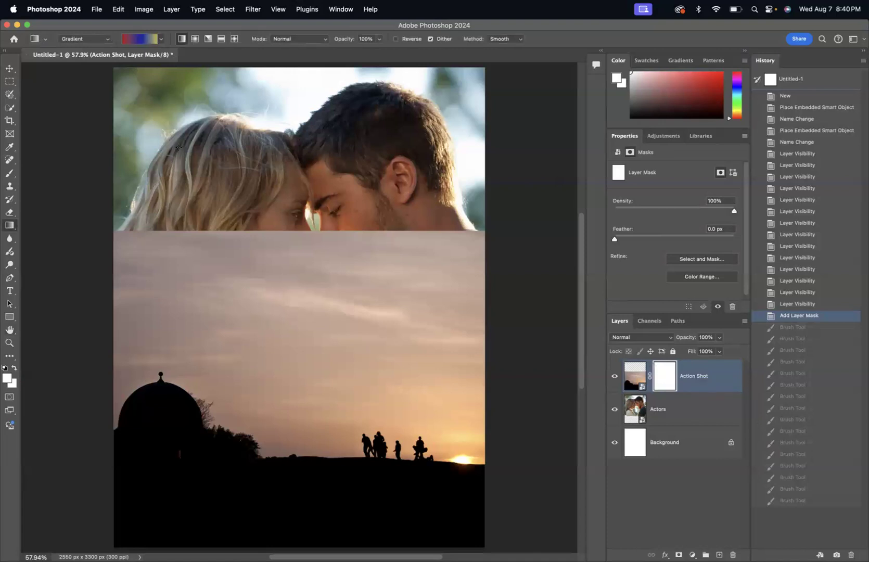
left_click(161, 40)
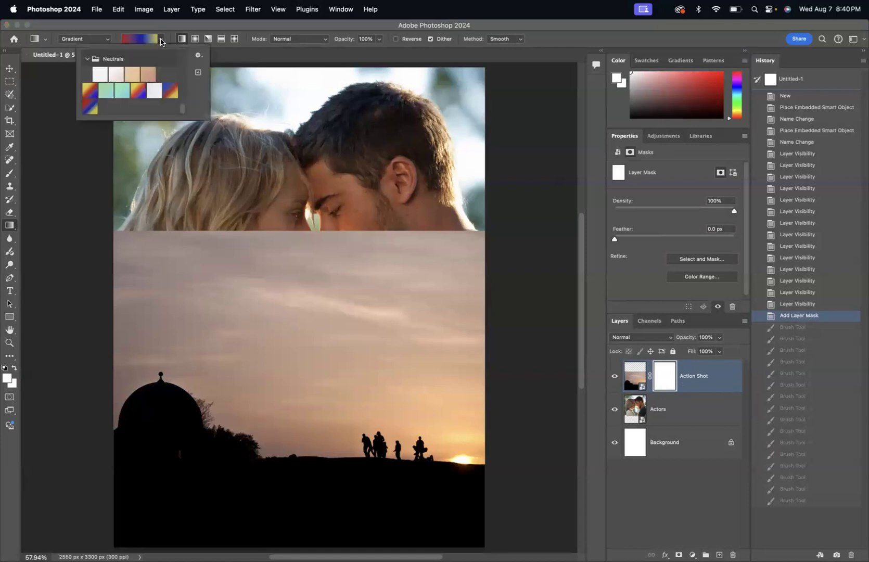
left_click_drag(182, 109, 189, 48)
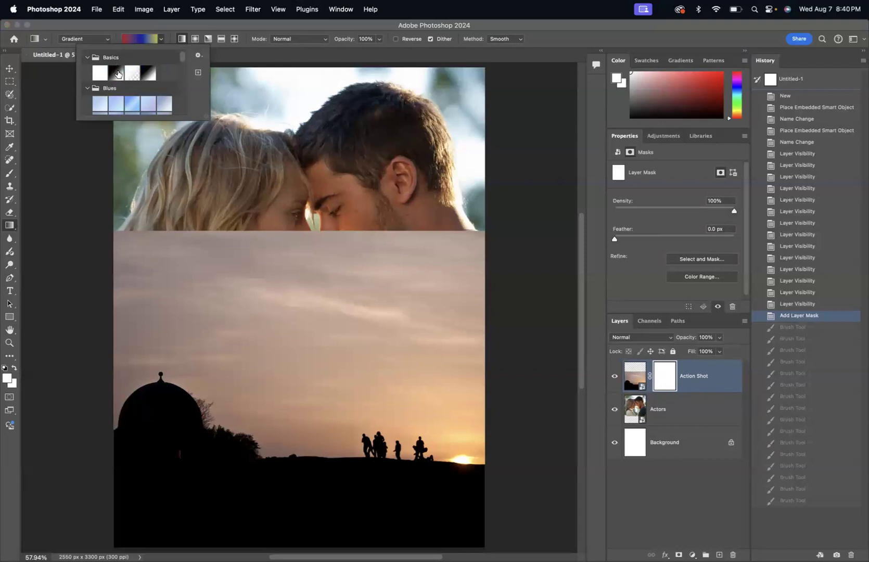
left_click(149, 72)
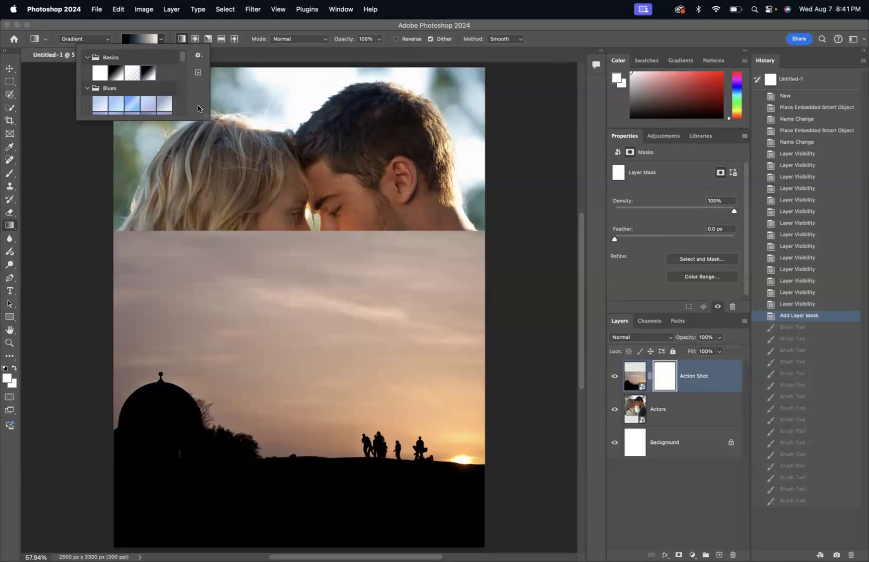
key("Return")
key("d")
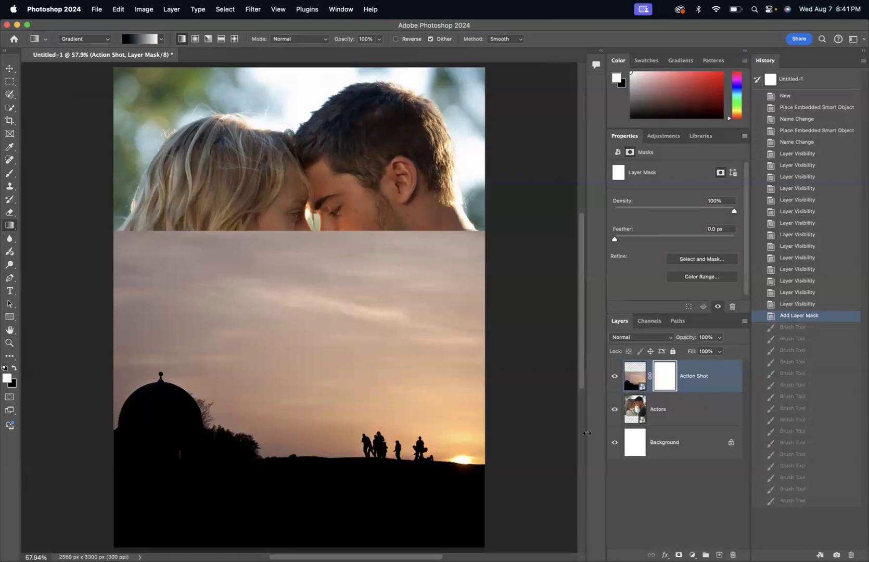
Check the photo overlap, then draw a vertical black-to-white linear gradient on the Action Shot mask from the sky's upper edge to the dome's tip
left_click(614, 375)
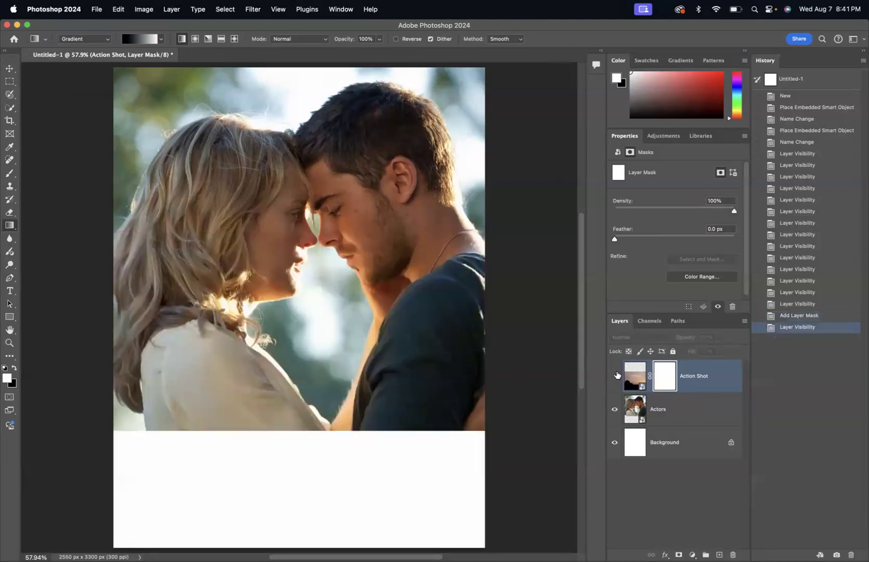
left_click(615, 375)
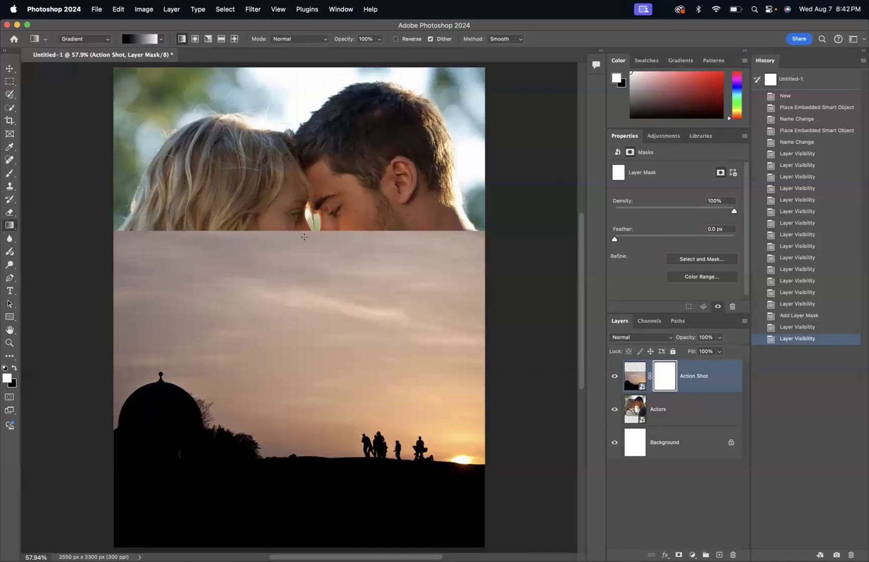
left_click_drag(305, 238, 315, 344)
left_click_drag(293, 342, 305, 366)
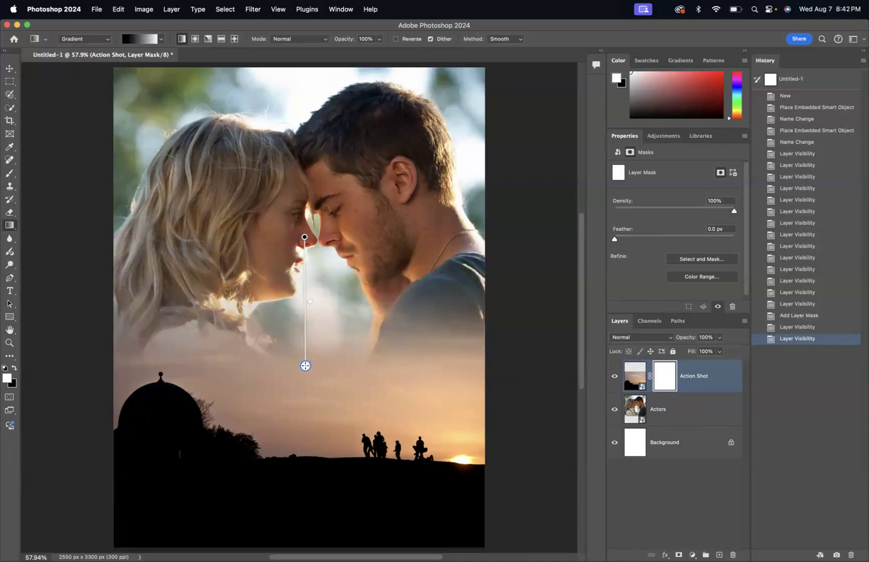
mouse_move(305, 365)
left_mouse_down()
mouse_move(378, 345)
mouse_move(256, 341)
mouse_move(265, 352)
mouse_move(339, 365)
mouse_move(279, 345)
mouse_move(304, 351)
mouse_move(363, 319)
mouse_move(305, 336)
mouse_move(305, 325)
mouse_move(305, 348)
left_mouse_up()
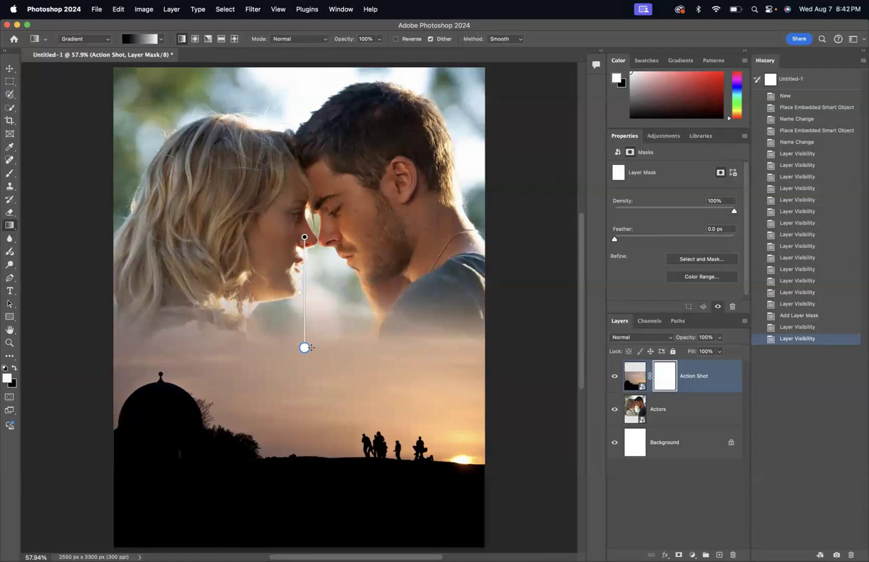
left_click_drag(305, 348, 304, 368)
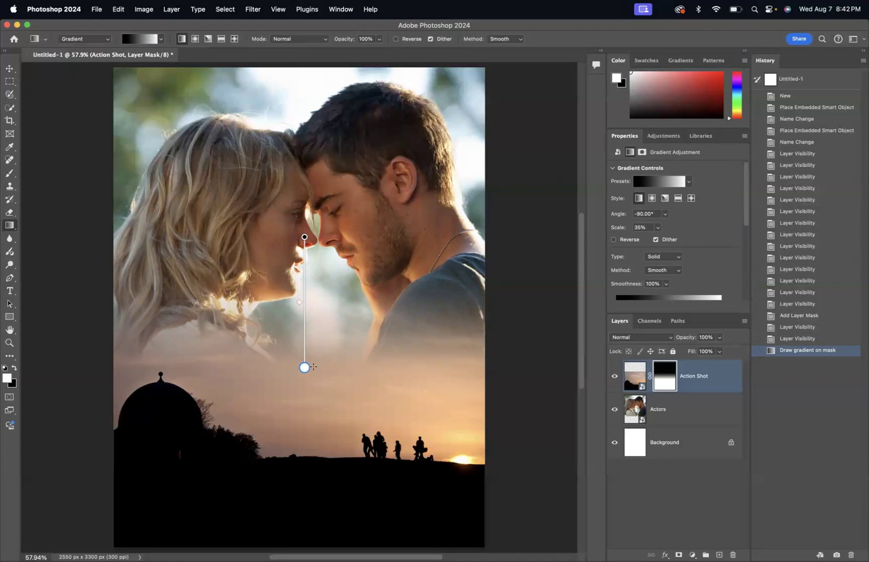
Reactivate the Action Shot layer mask and revert the document to the history state before the gradient was drawn
left_click(644, 507)
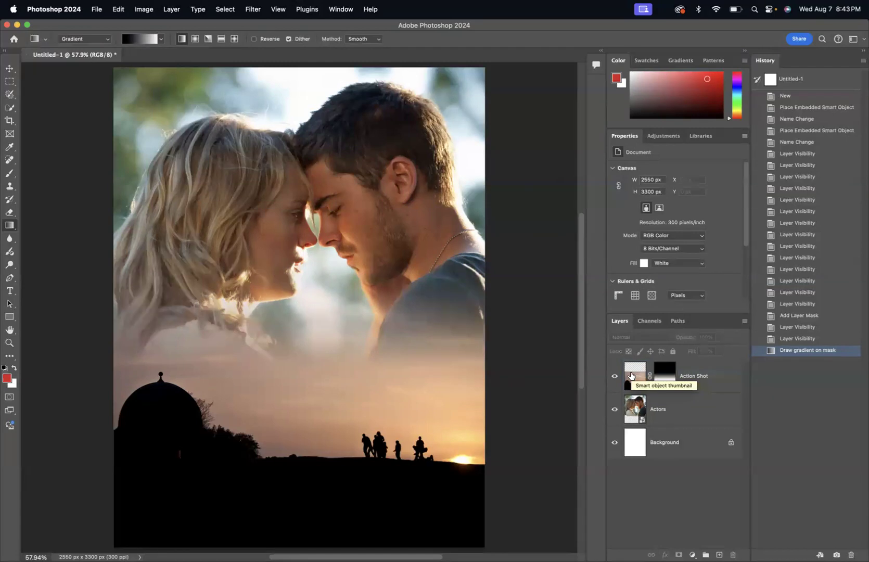
left_click(671, 373)
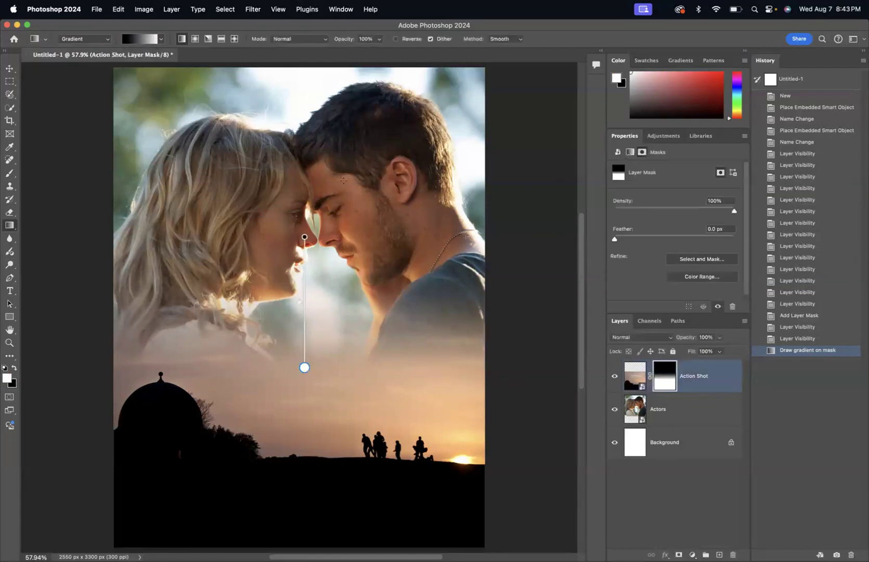
left_click(791, 339)
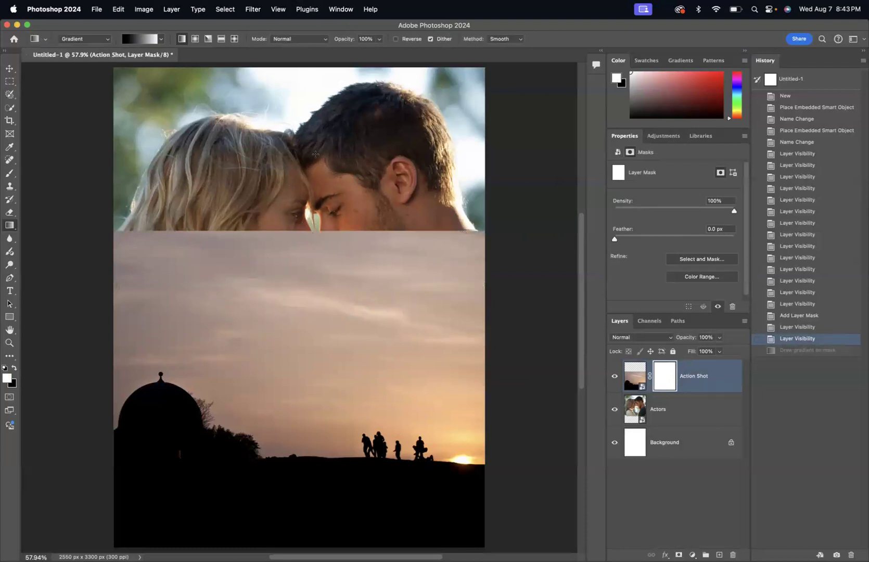
Draw a gradient from the man's forehead to above the dome, move its black stop to the sky's upper edge and its white stop below the horizon
mouse_move(314, 153)
left_mouse_down()
mouse_move(318, 371)
mouse_move(318, 355)
left_mouse_up()
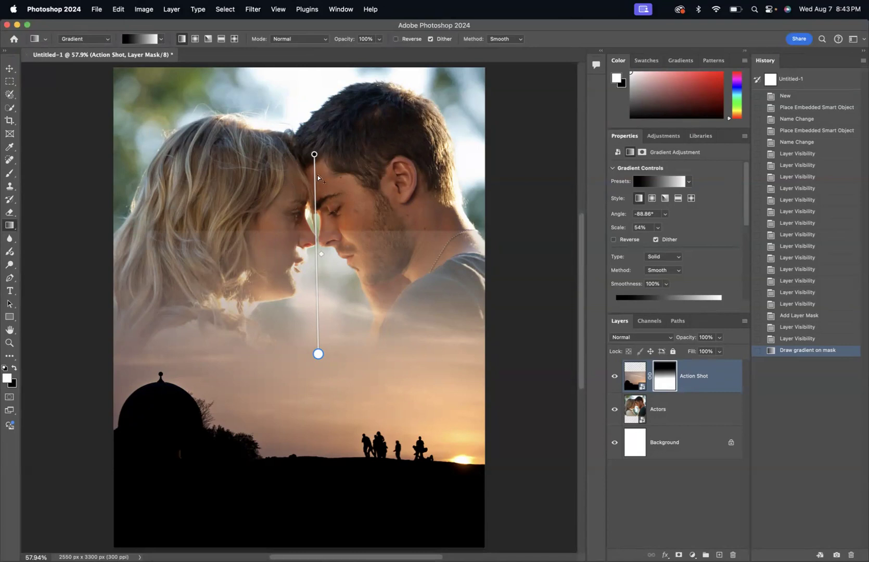
left_click_drag(314, 154, 317, 229)
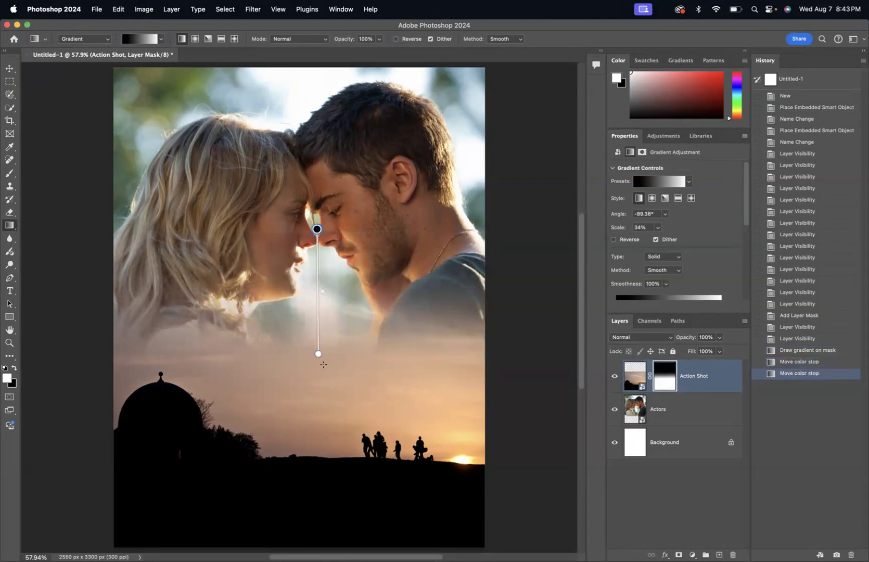
left_click_drag(317, 355, 322, 473)
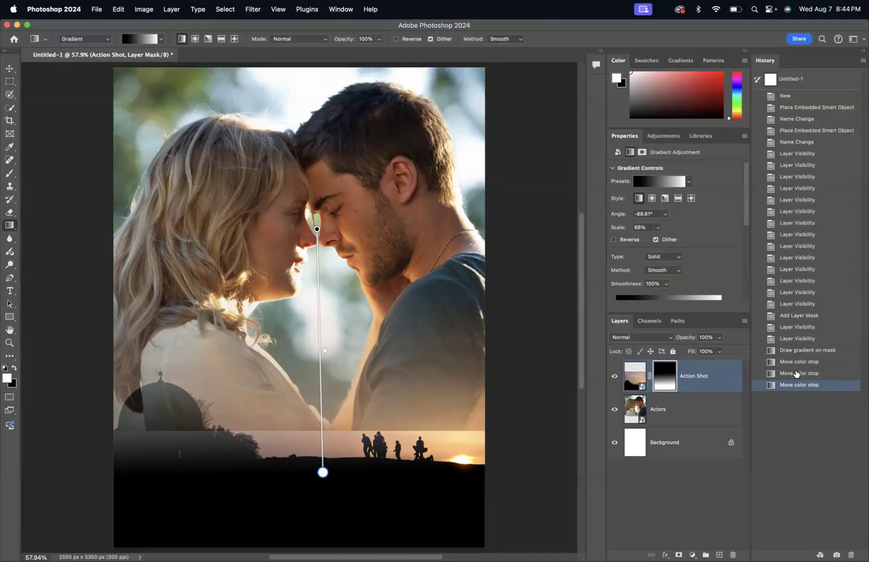
Revert to the pre-gradient history state and redraw a vertical black-to-white gradient on the Action Shot mask from the sky's upper edge to the dome's tip
left_click(794, 373)
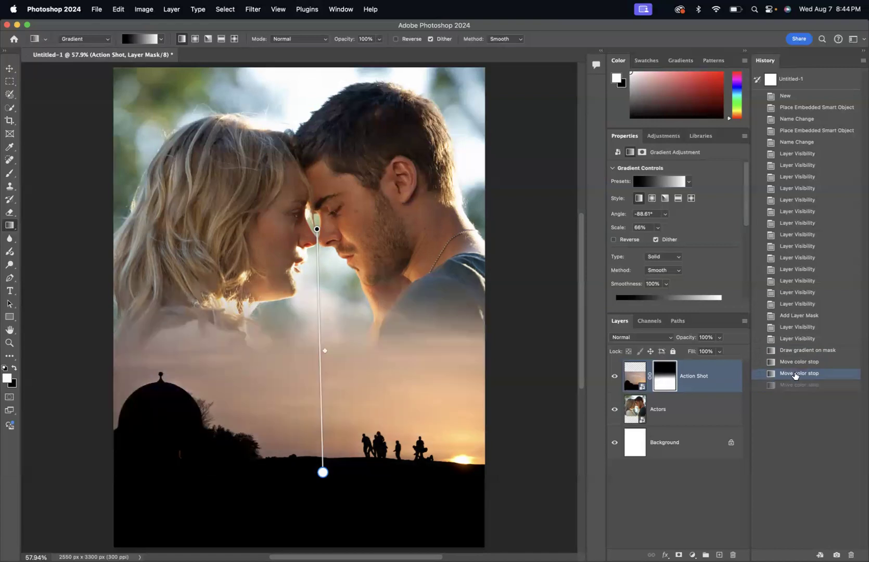
left_click(796, 338)
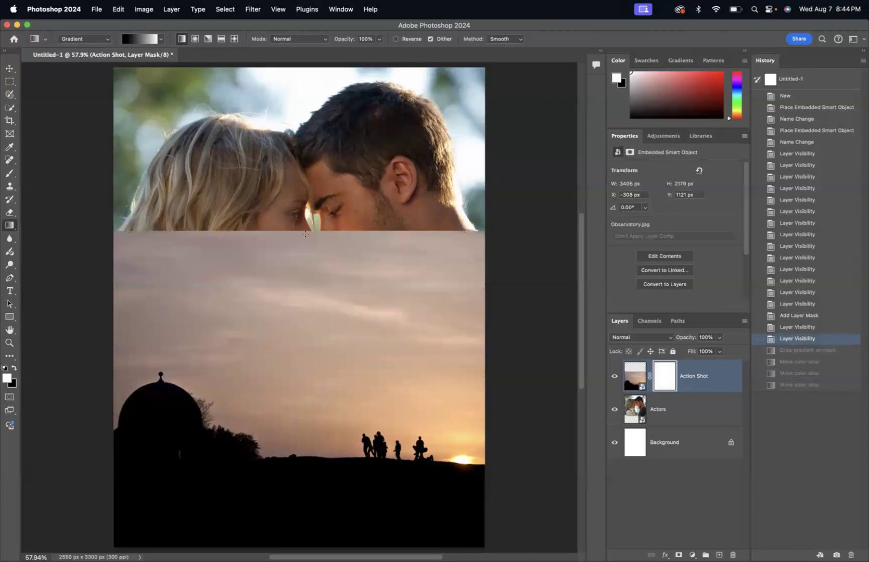
left_click_drag(306, 234, 316, 372)
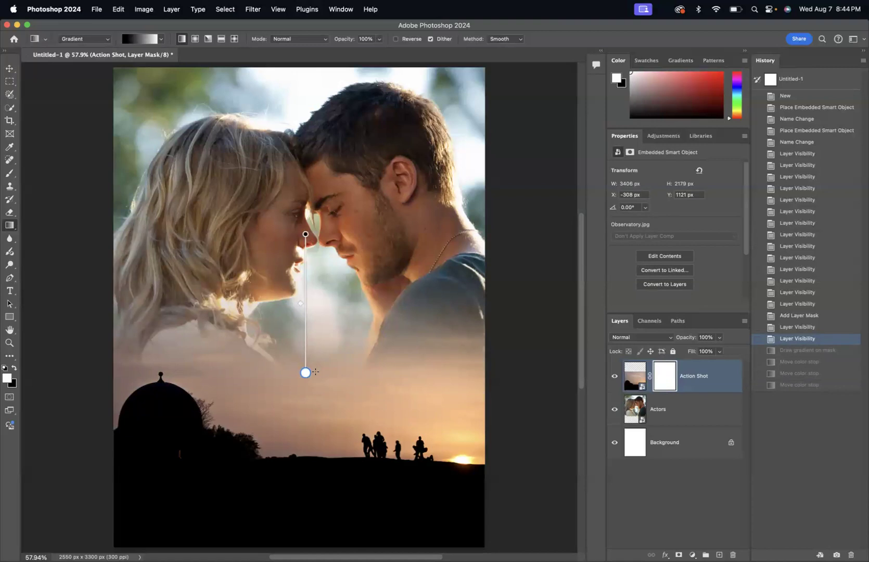
left_click_drag(316, 372, 316, 372)
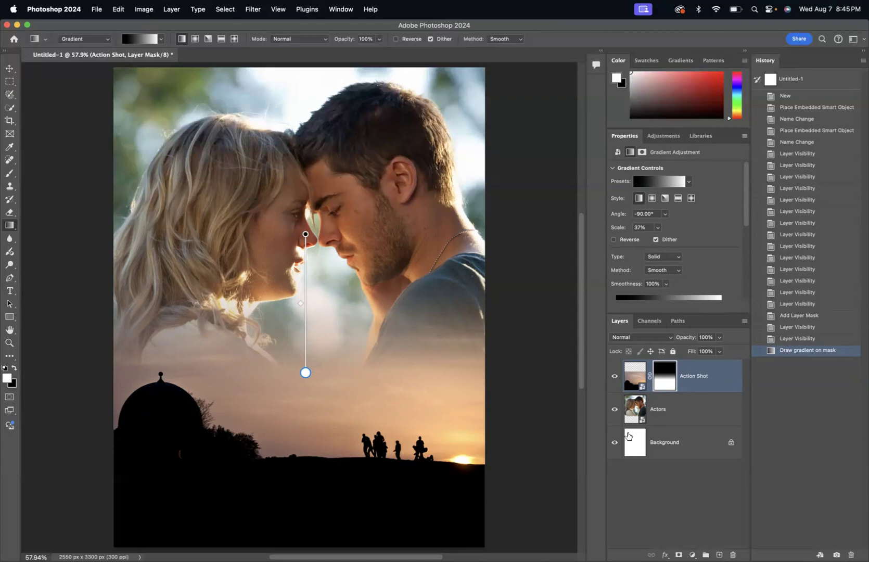
Add a Solid Color fill layer in golden orange (about #d18a2f) above Action Shot and set its blend mode to Color
left_click(669, 522)
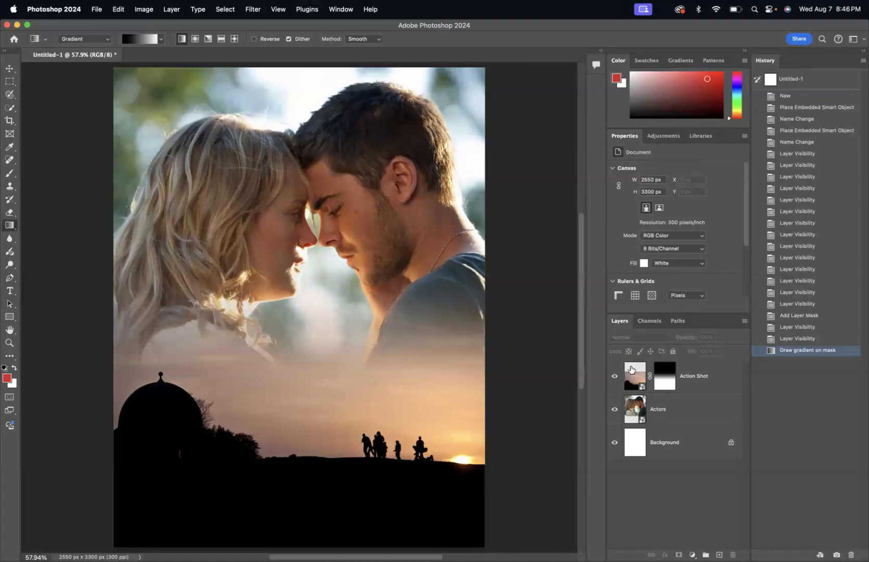
left_click(711, 378)
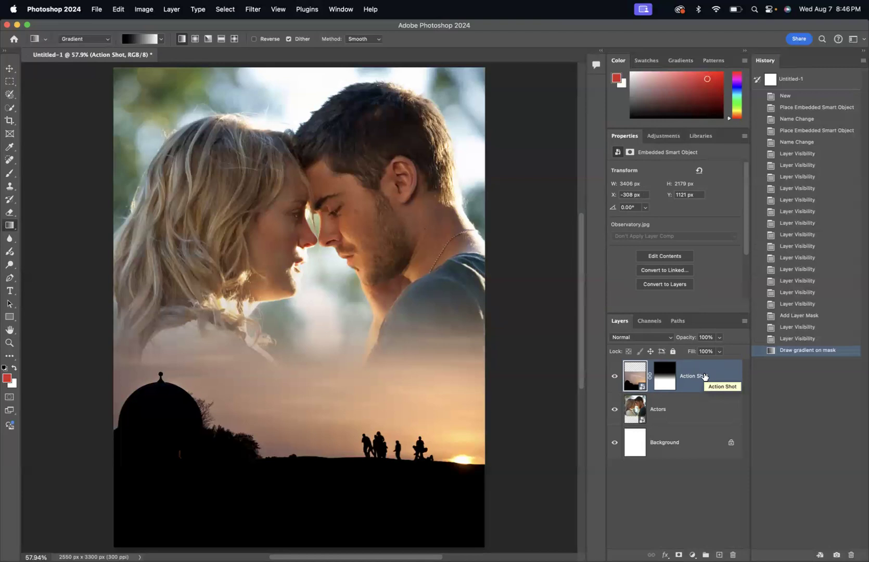
mouse_move(705, 376)
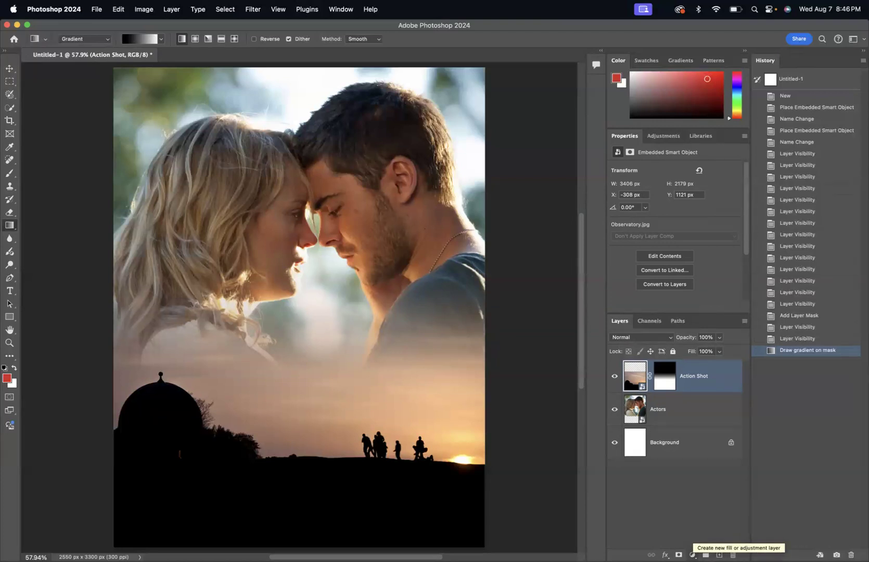
left_click(692, 555)
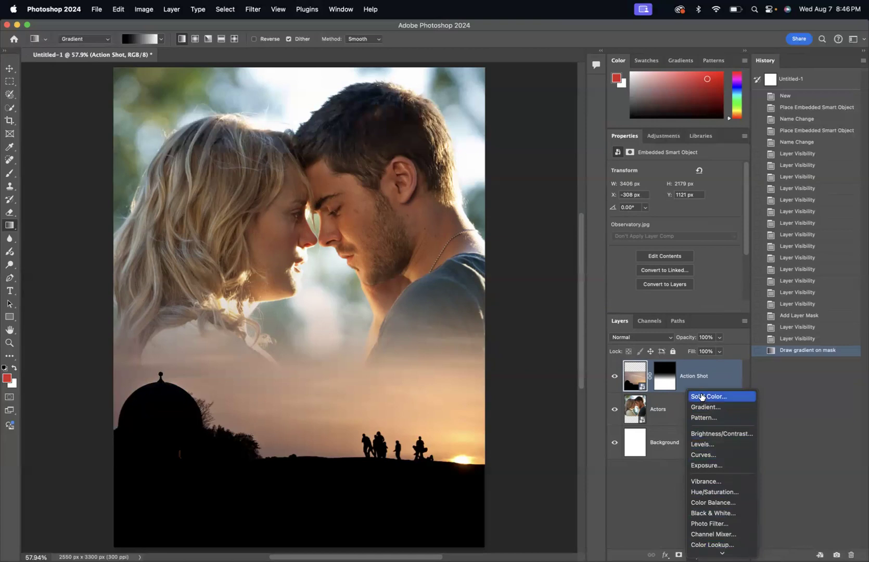
left_click(702, 396)
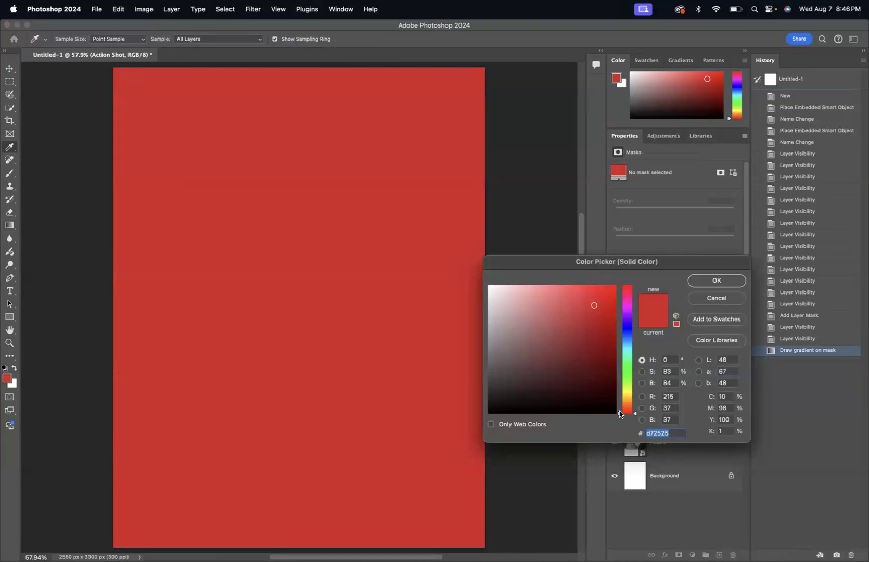
left_click_drag(619, 413, 619, 402)
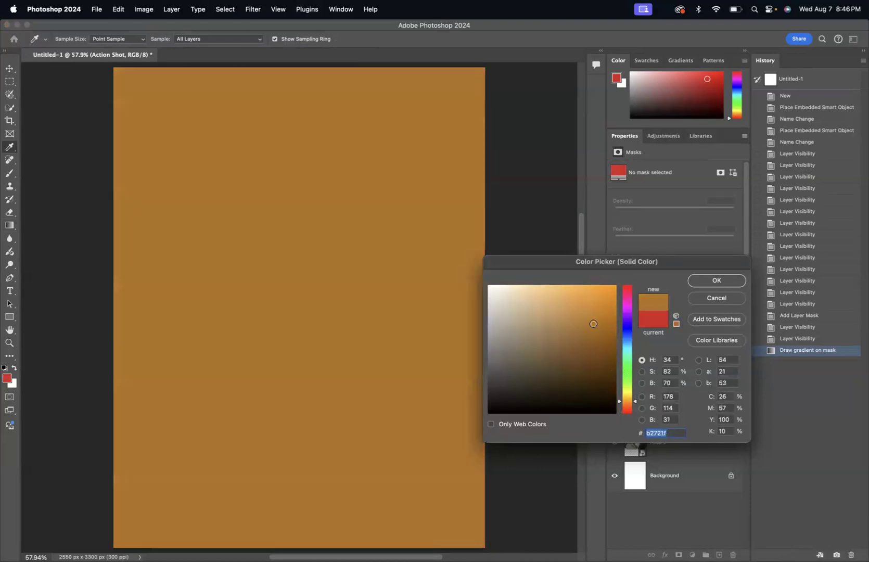
mouse_move(592, 312)
left_mouse_down()
mouse_move(570, 315)
mouse_move(586, 307)
left_mouse_up()
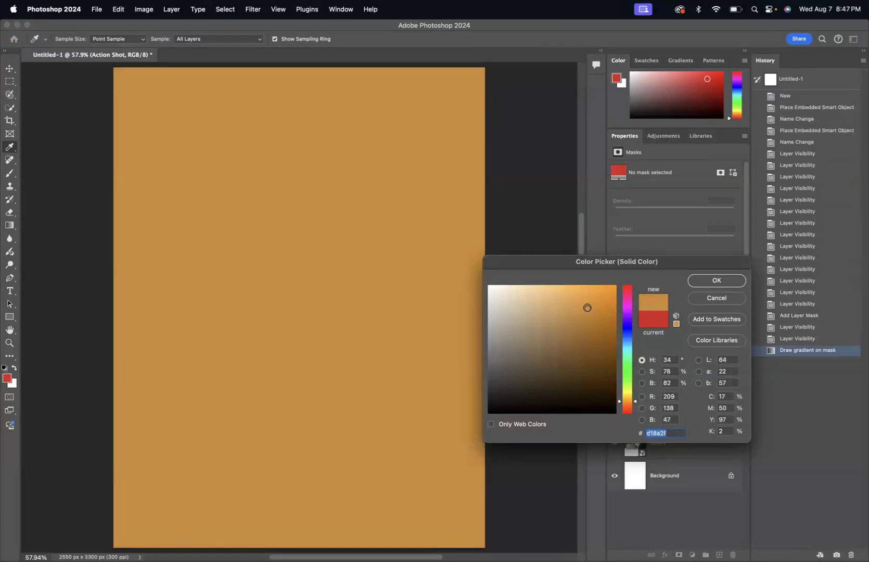
left_click_drag(619, 404, 618, 402)
left_click_drag(619, 402, 619, 403)
left_click(714, 283)
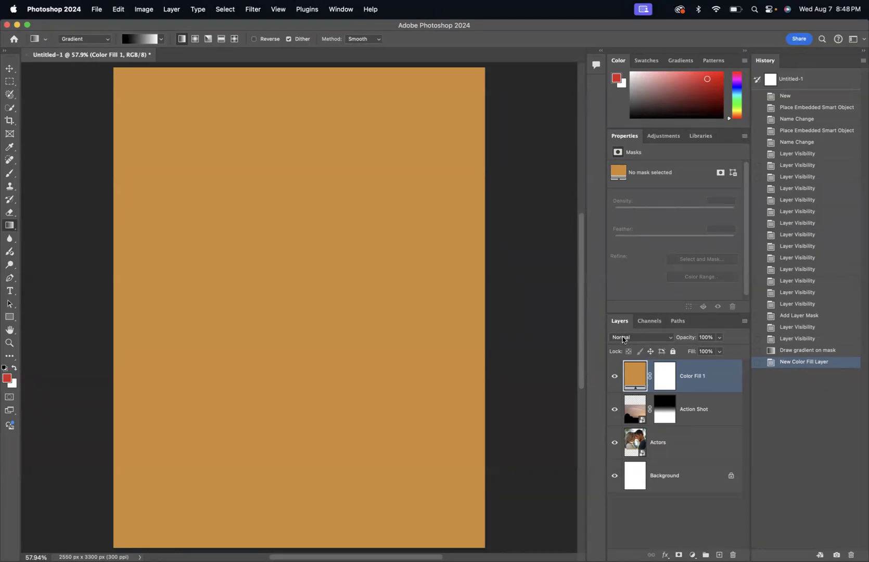
left_click(670, 339)
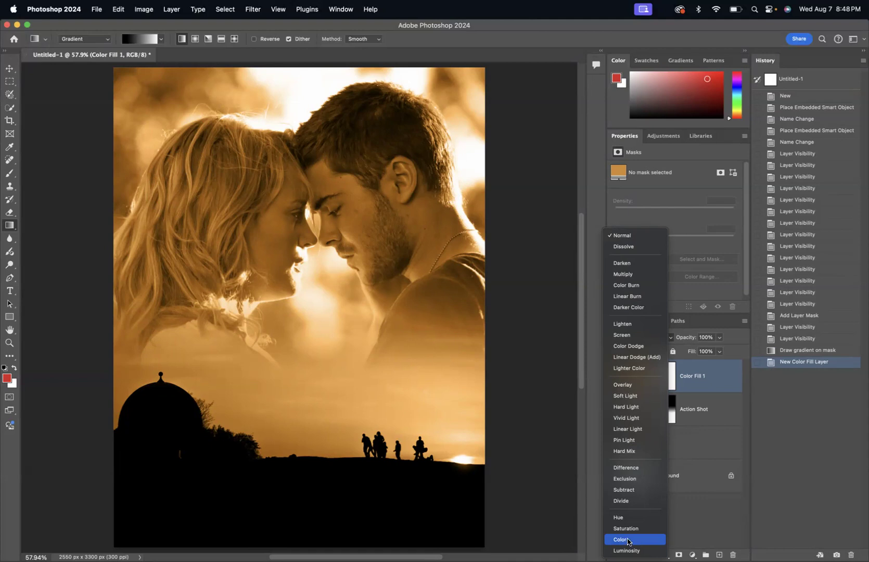
left_click(628, 540)
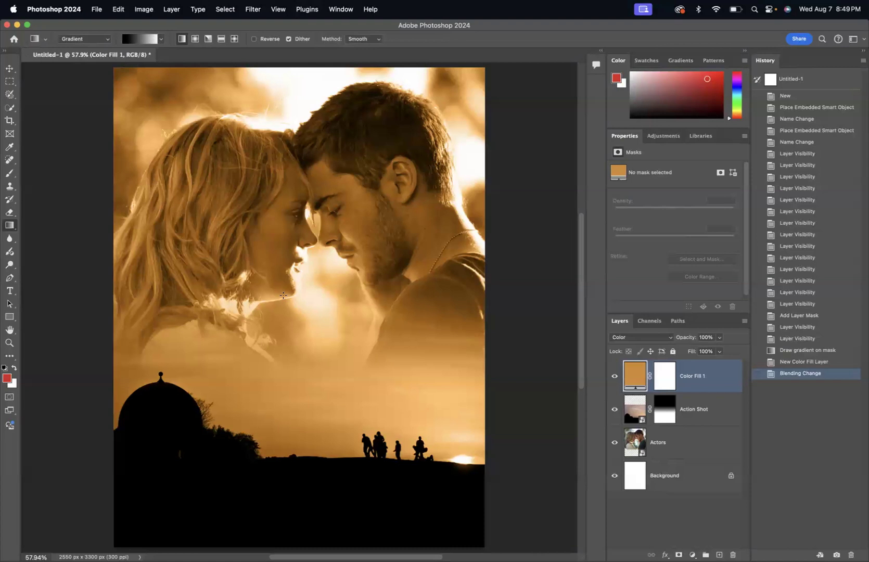
Add a Curves adjustment layer directly above the Actors layer
left_click(672, 443)
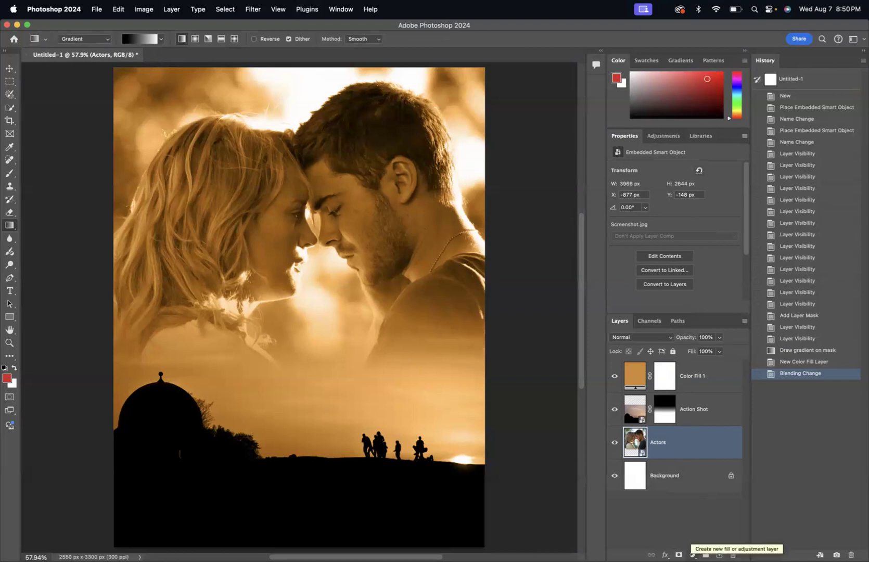
left_click(692, 554)
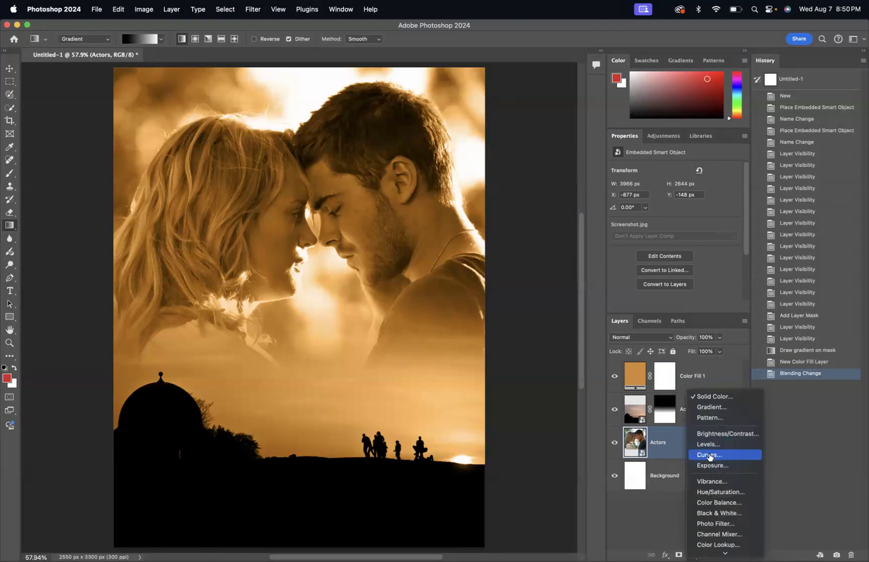
left_click(645, 528)
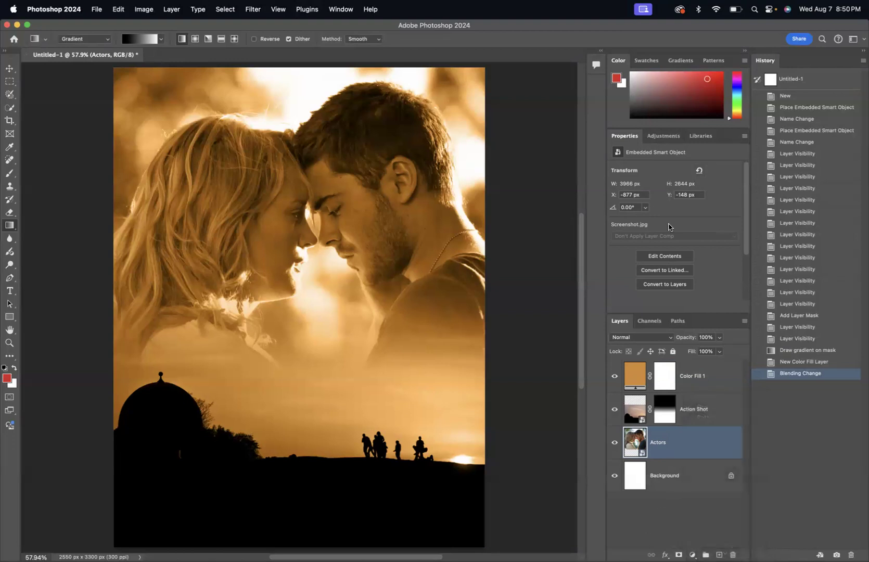
left_click(671, 137)
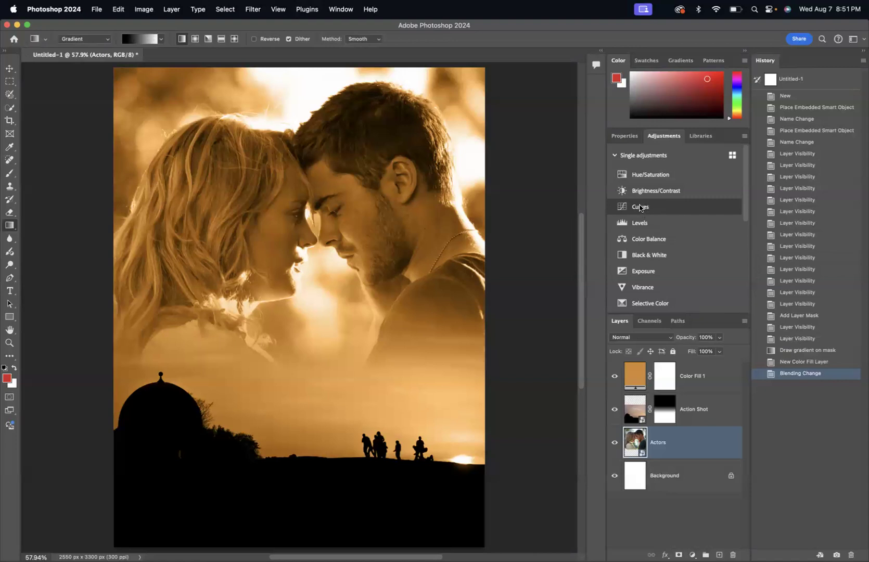
left_click(639, 207)
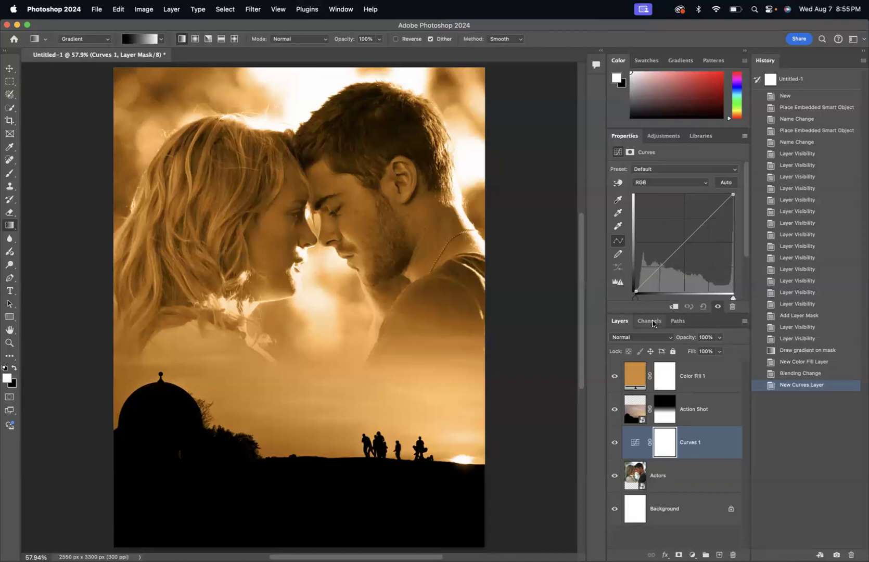
Shape the RGB curve into a contrast-boosting S by anchoring the midpoint, raising the highlights point and lowering the shadows point
left_click(683, 241)
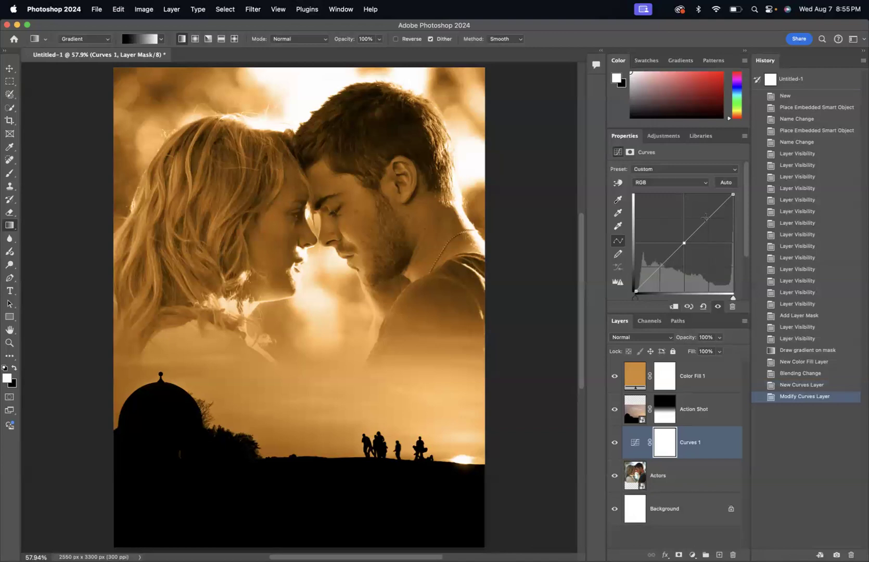
left_click_drag(706, 219, 711, 208)
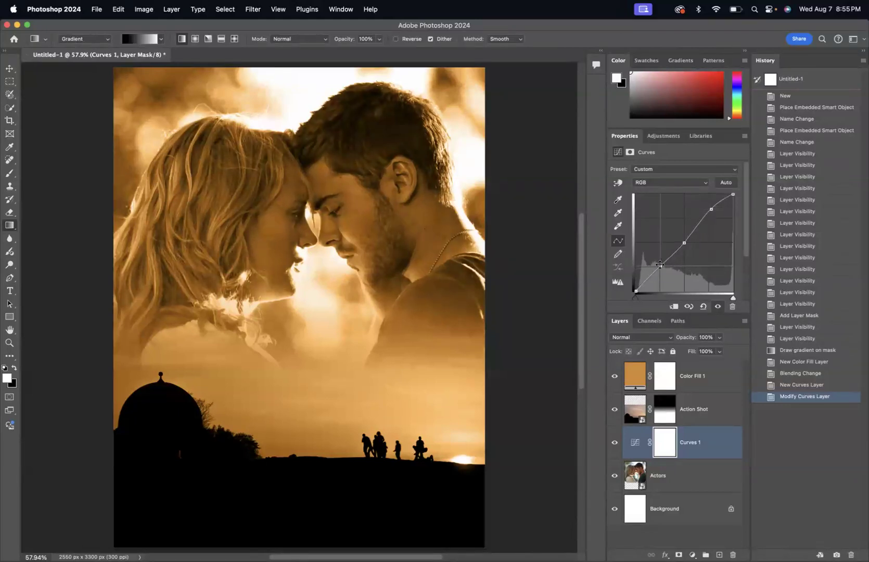
left_click_drag(712, 209, 709, 233)
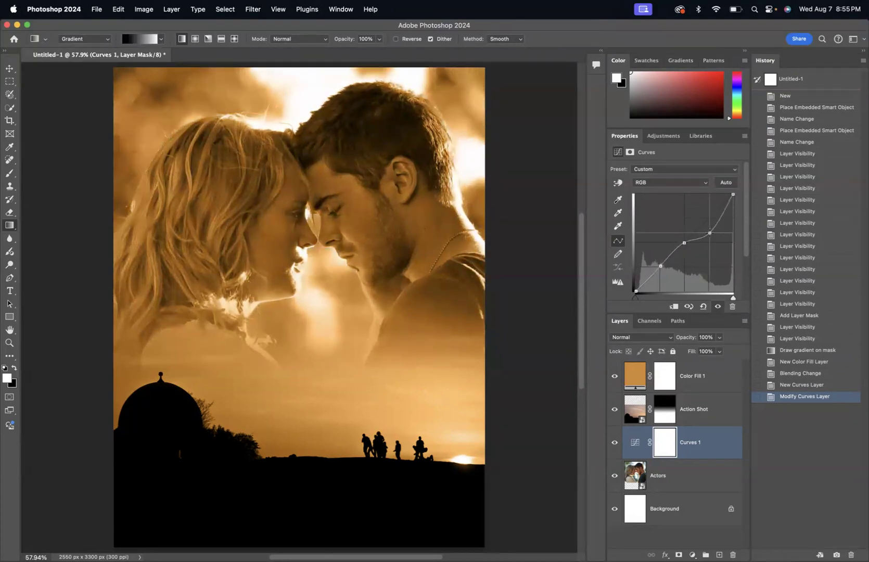
left_click_drag(709, 233, 705, 207)
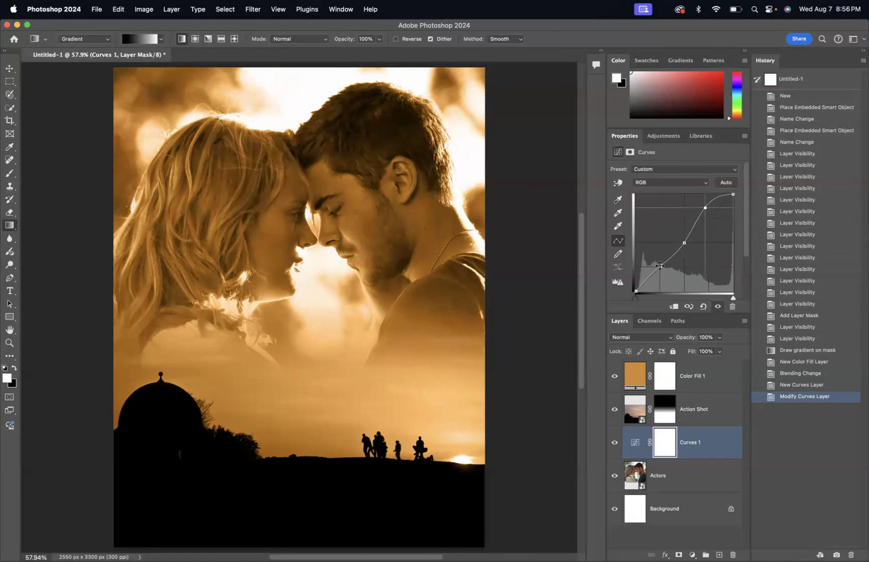
mouse_move(659, 266)
left_mouse_down()
mouse_move(656, 249)
mouse_move(659, 280)
left_mouse_up()
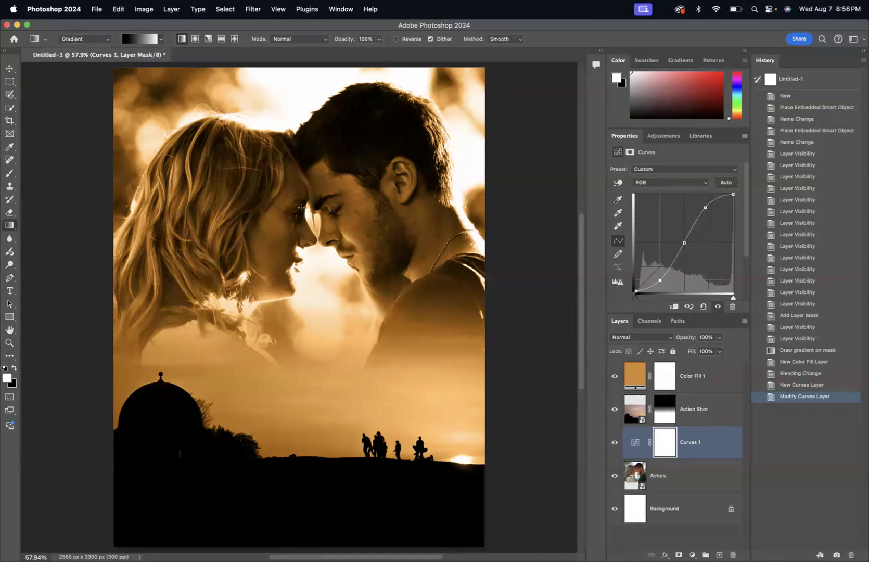
Hide and show the Curves adjustment layer to compare the couple photo with and without the contrast boost
left_click(615, 442)
left_click(613, 443)
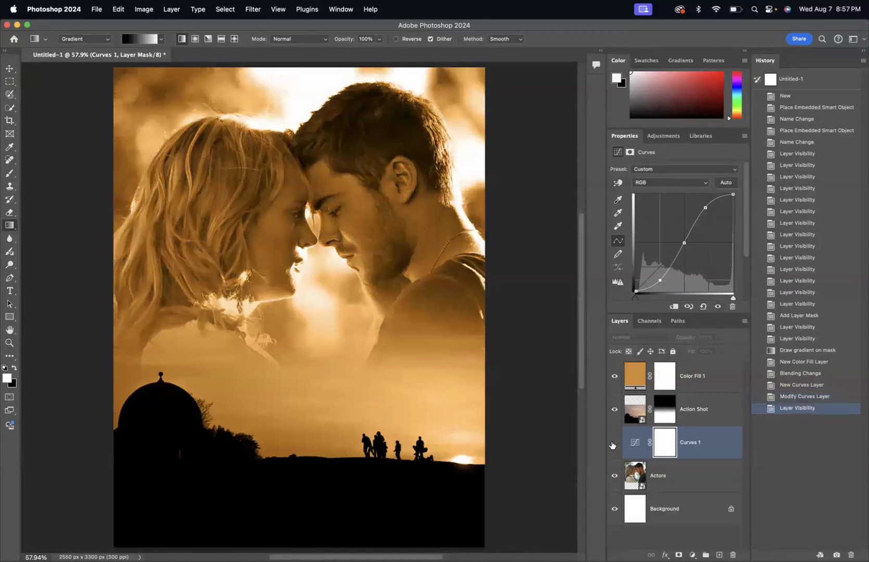
left_click(614, 444)
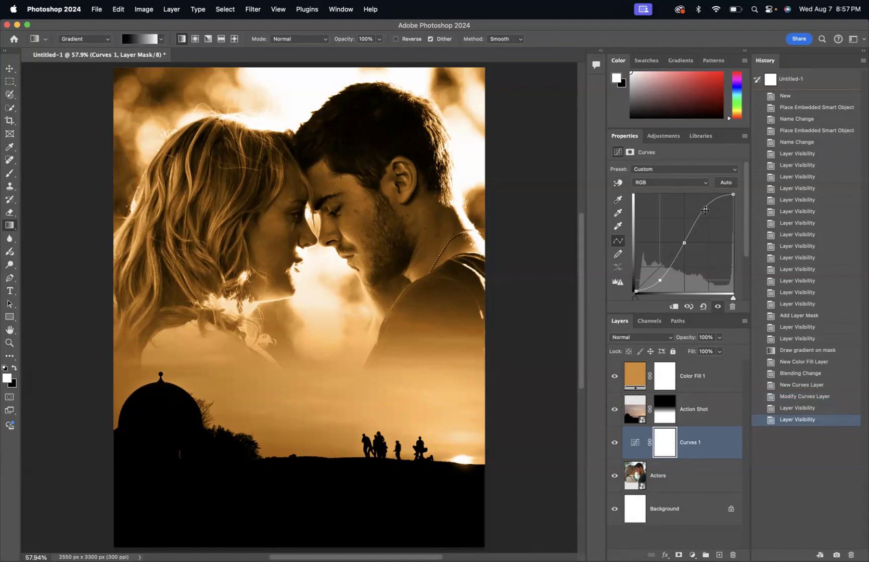
Flatten the photo's contrast by lowering the curve's highlights point and raising its shadows point, keeping the white endpoint at the upper corner
left_click_drag(705, 207, 711, 230)
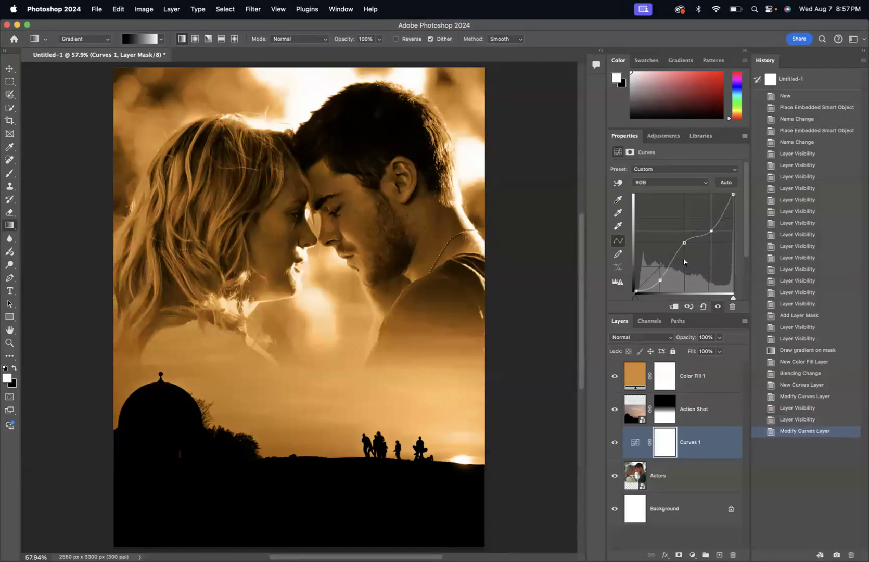
left_click_drag(659, 280, 655, 257)
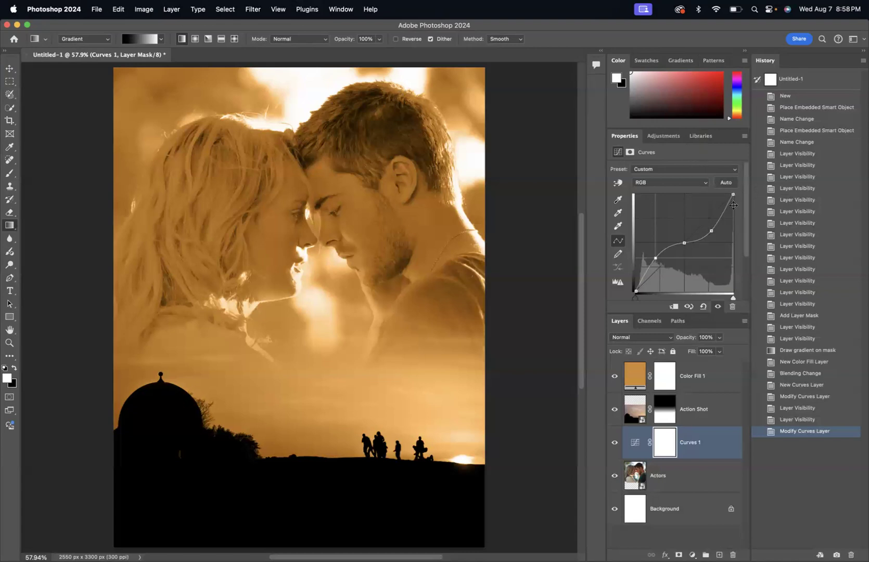
mouse_move(731, 195)
left_mouse_down()
mouse_move(733, 208)
mouse_move(737, 190)
left_mouse_up()
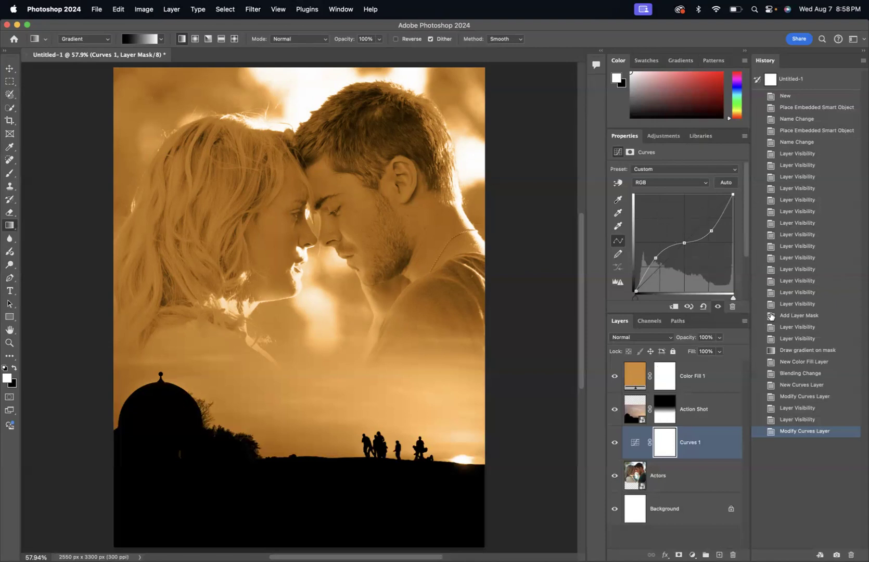
Revert the document's history to the New Curves Layer state and activate the on-image adjustment tool for Curves 1
left_click(794, 352)
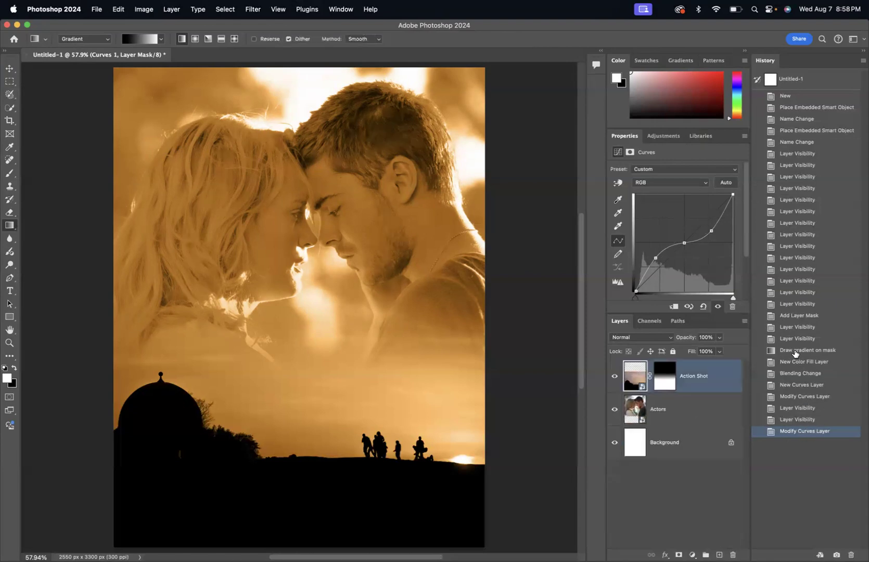
left_click(794, 385)
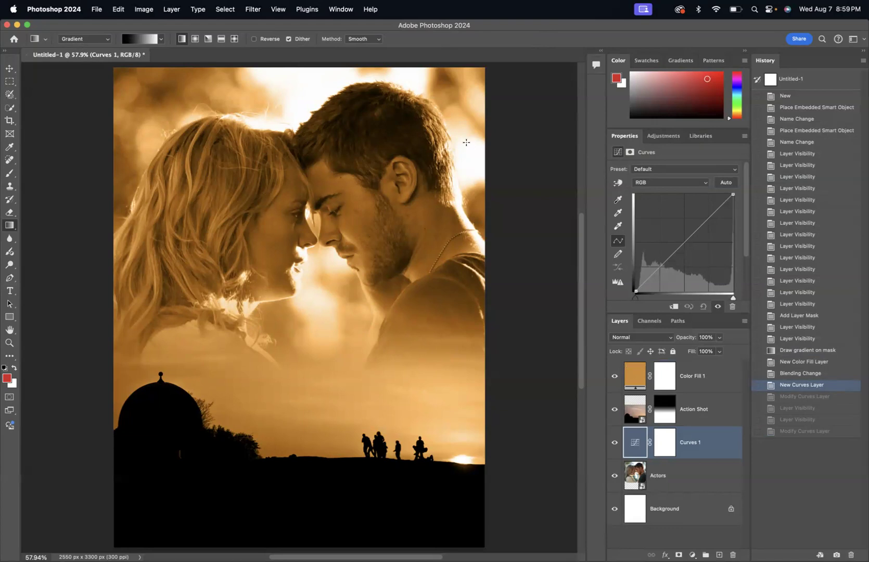
left_click(618, 184)
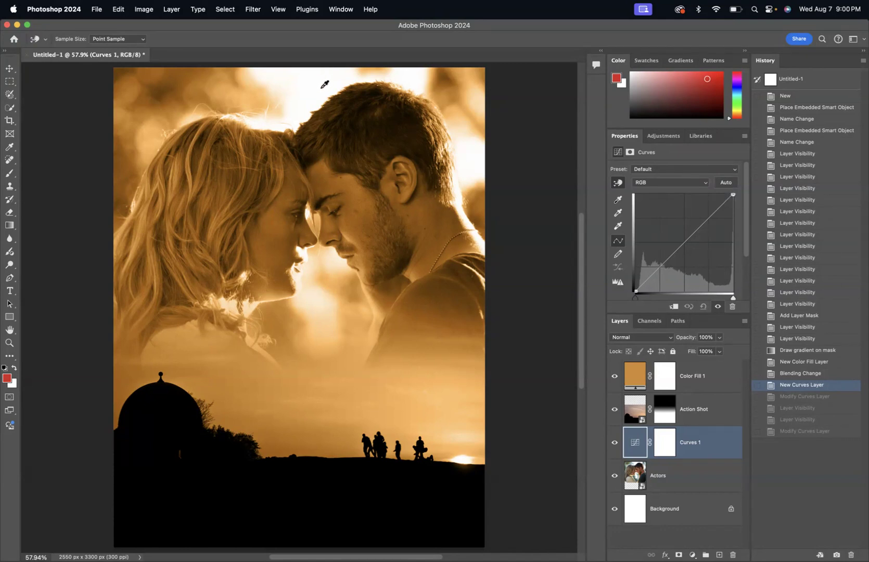
Lower the white end of the RGB curve with on-image adjustment, sampling the bright background between the couple's heads
left_click_drag(318, 89, 320, 89)
left_click_drag(320, 87, 320, 118)
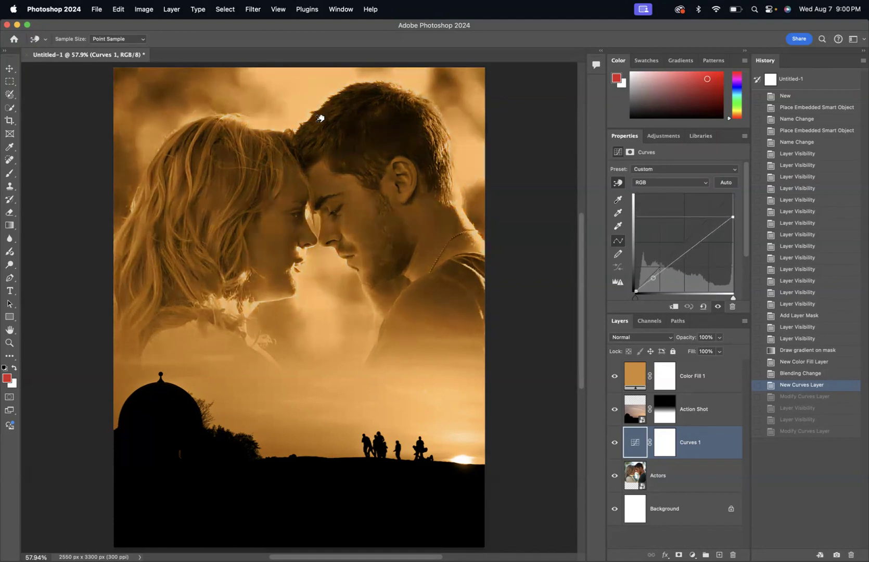
mouse_move(320, 118)
left_mouse_down()
mouse_move(320, 127)
mouse_move(319, 92)
mouse_move(320, 127)
left_mouse_up()
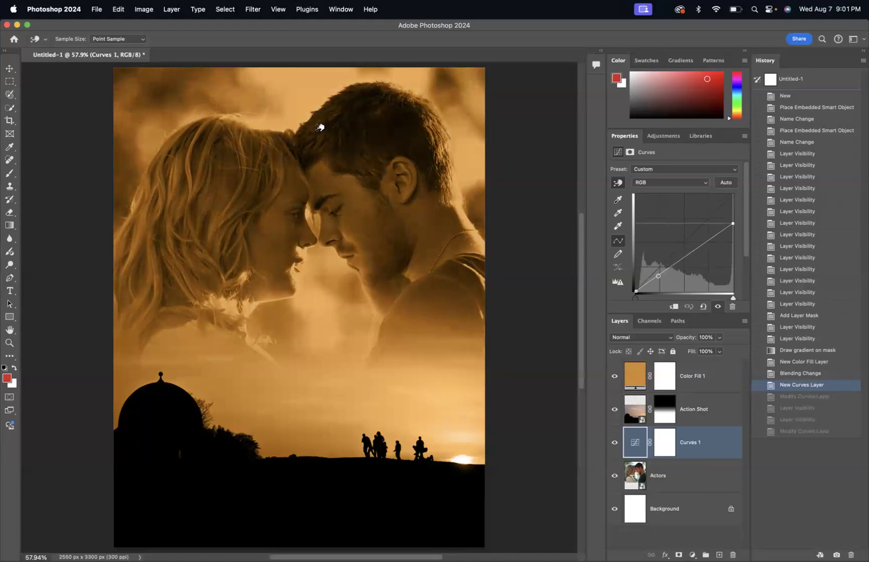
left_click_drag(320, 127, 320, 126)
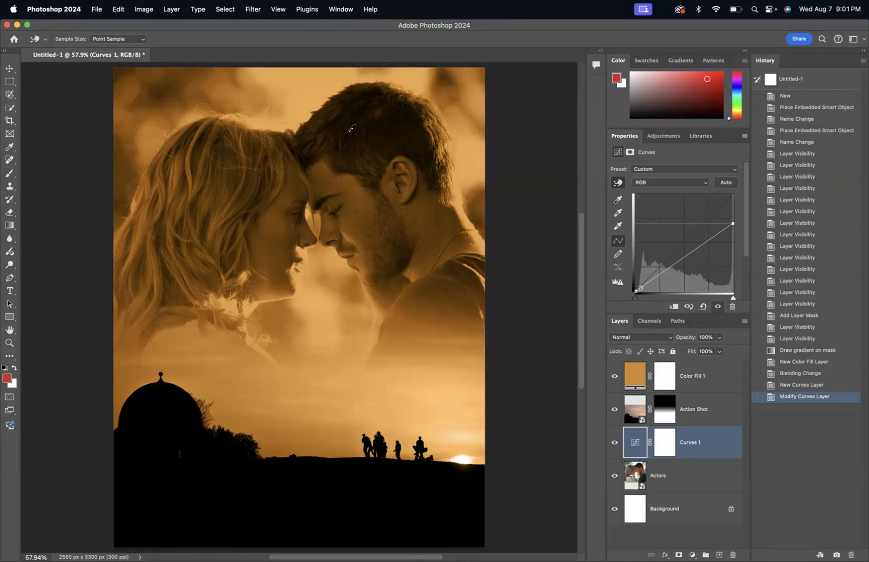
left_click_drag(351, 129, 350, 113)
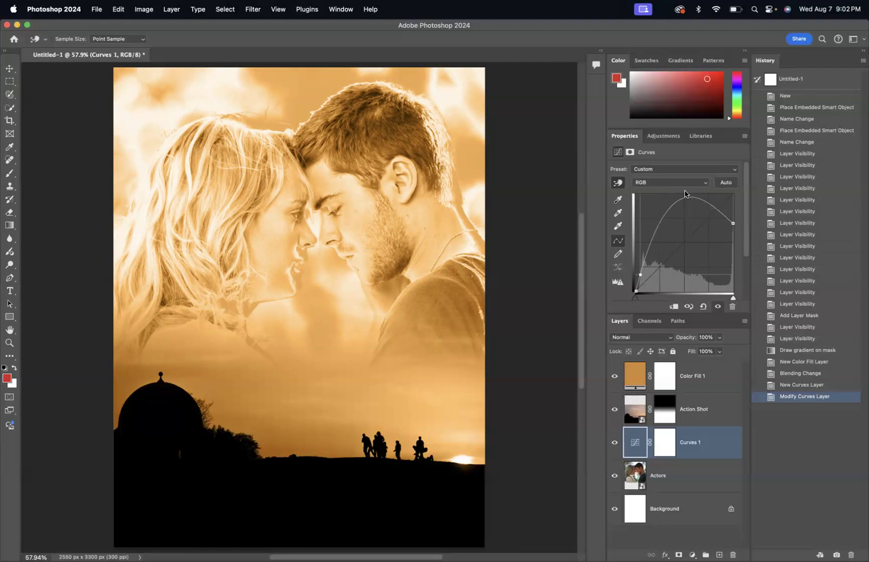
key("super+z")
key("super+z")
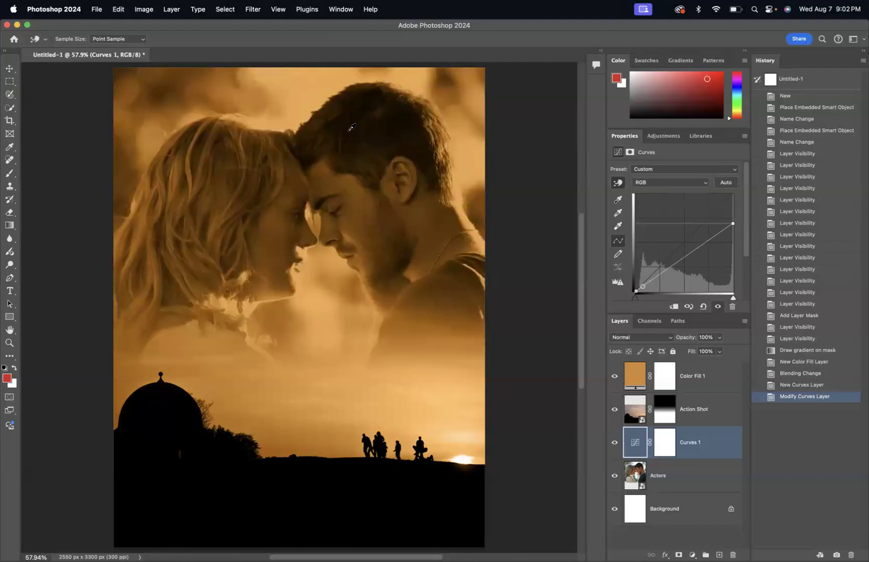
Brighten the shadows moderately with on-image adjustment on the man's dark hair, and hide and show Curves 1 to compare
left_click_drag(350, 132, 349, 127)
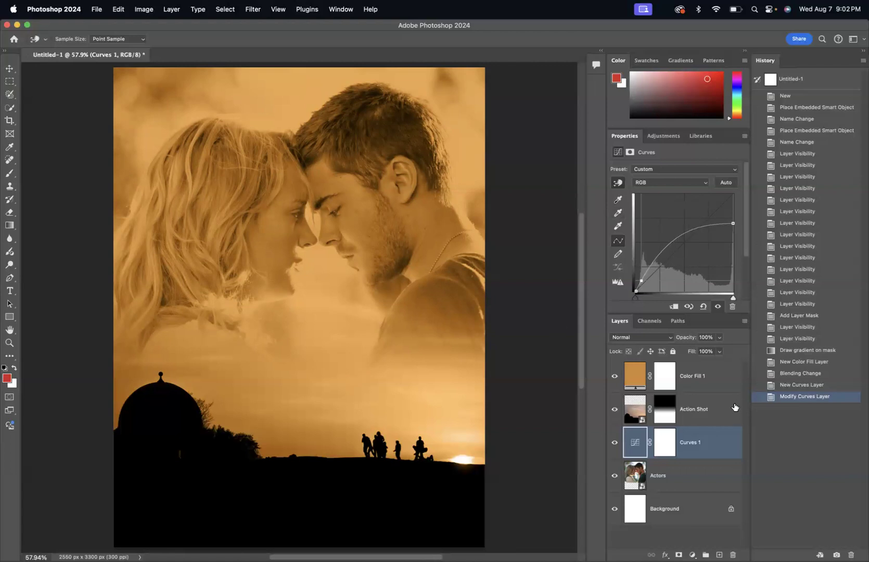
left_click(615, 442)
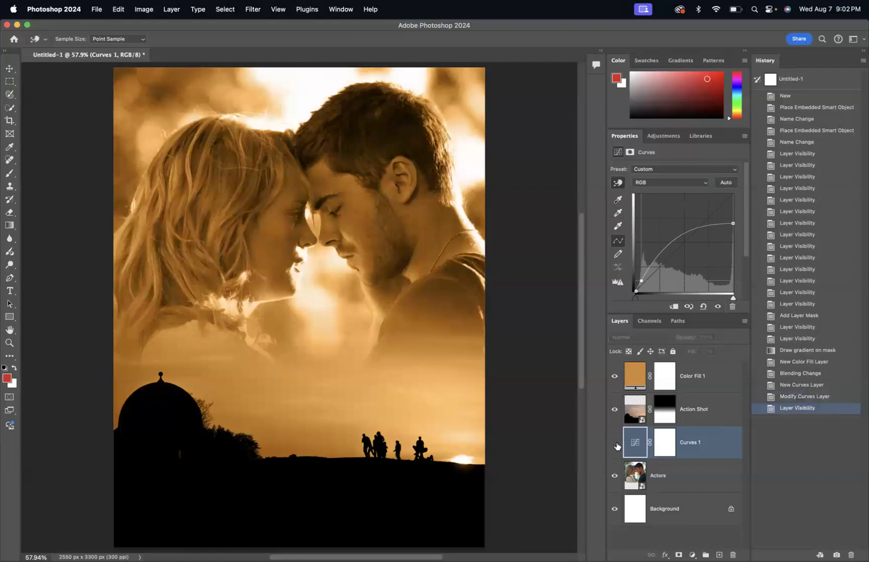
left_click(615, 444)
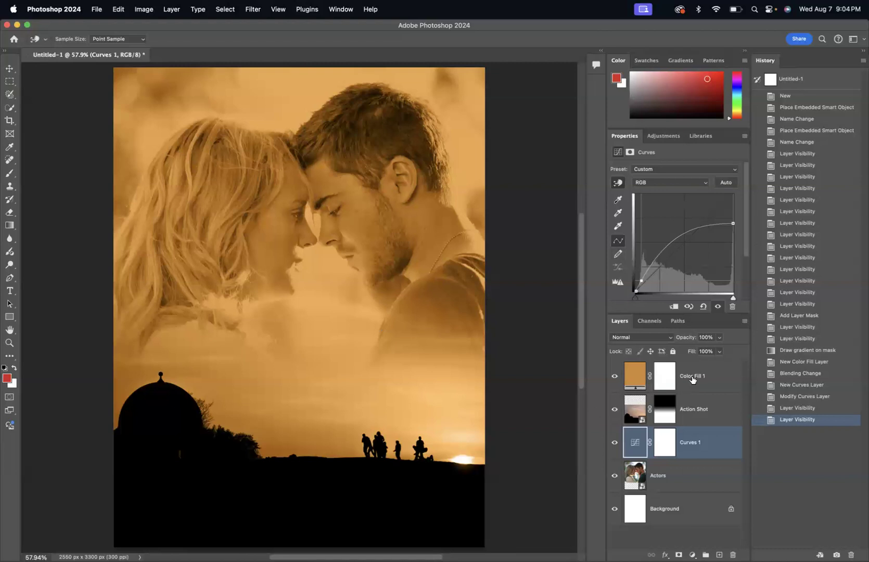
Recolor the Color Fill 1 layer to a medium blue, #388aaf
double_click(633, 375)
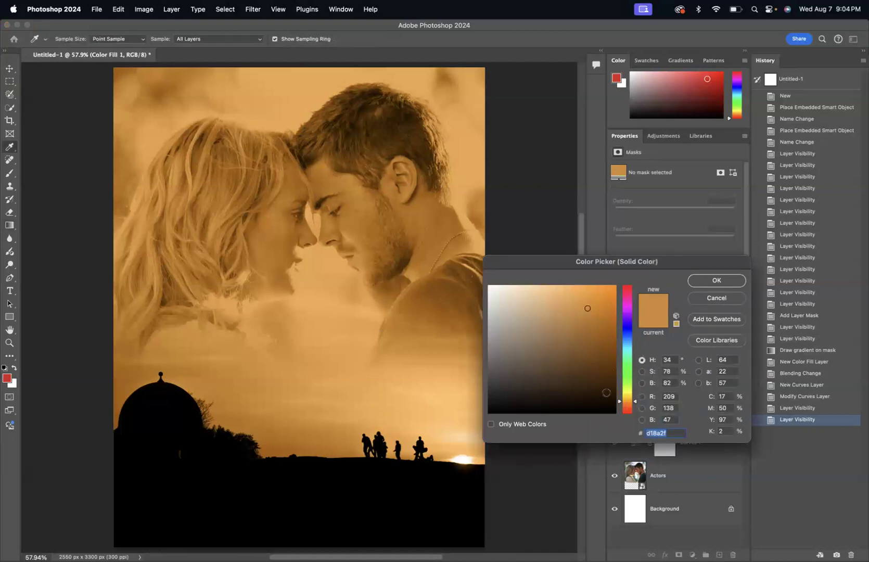
left_click_drag(619, 402, 620, 344)
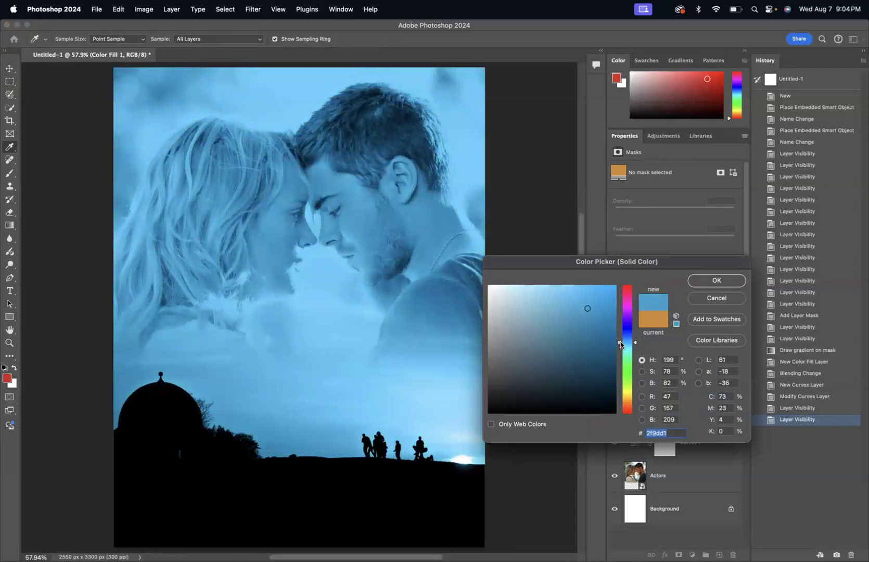
left_click(580, 335)
mouse_move(580, 335)
left_mouse_down()
mouse_move(563, 325)
mouse_move(581, 328)
left_mouse_up()
left_click(592, 343)
left_click(589, 369)
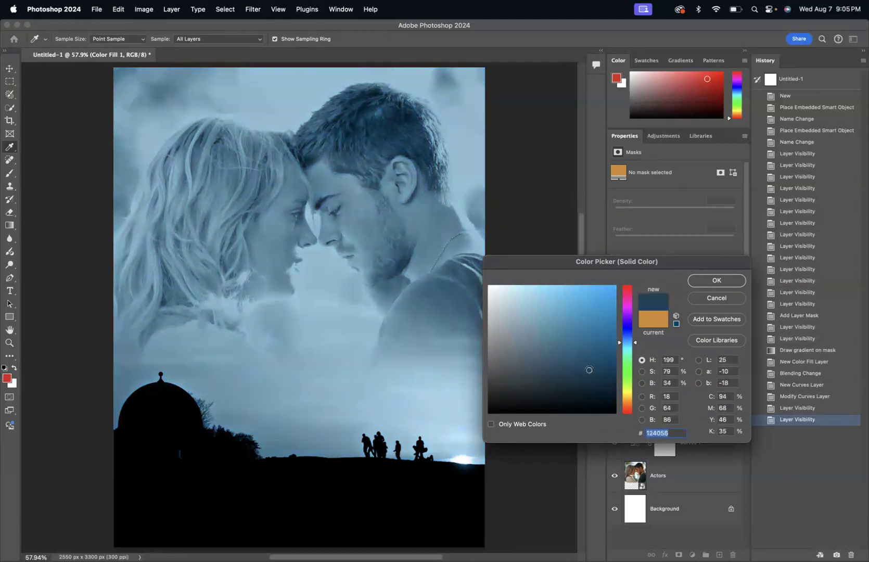
left_click(555, 338)
left_click_drag(555, 338, 574, 325)
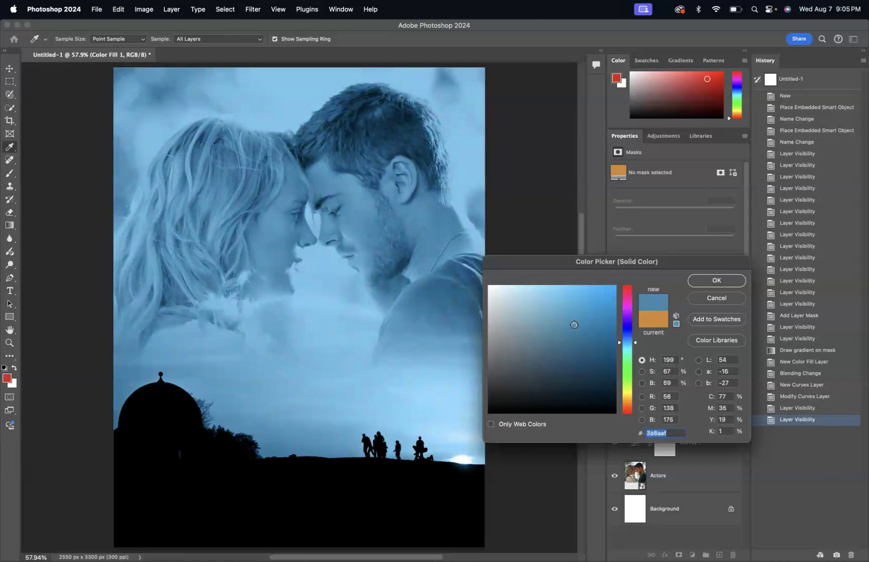
left_click(716, 282)
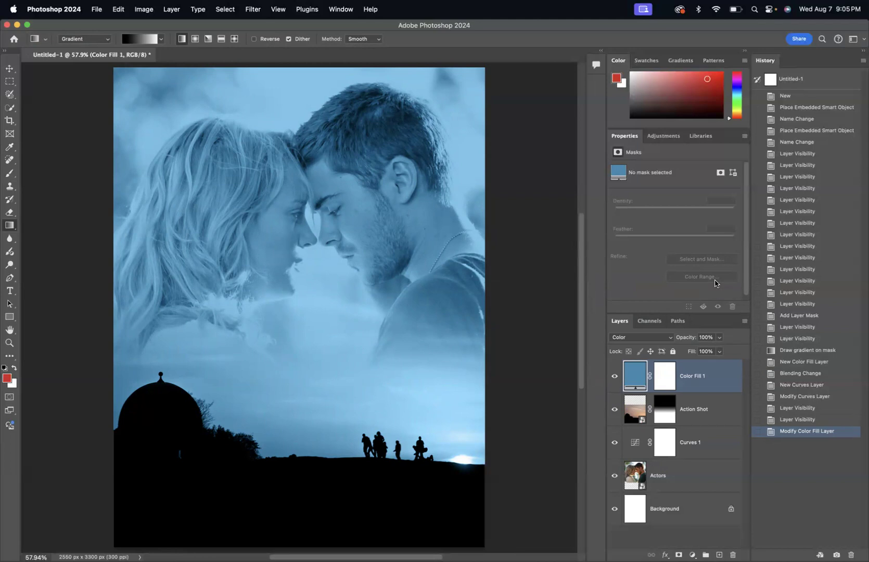
Lower the Curves 1 shadows point slightly and add a raised highlights point, comparing the photo before and after through the history
left_click(636, 442)
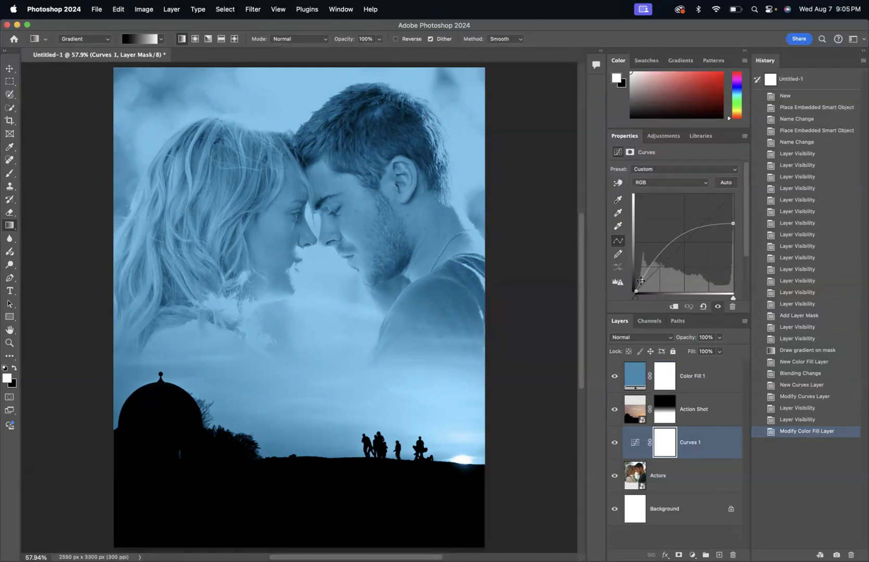
left_click_drag(641, 280, 644, 284)
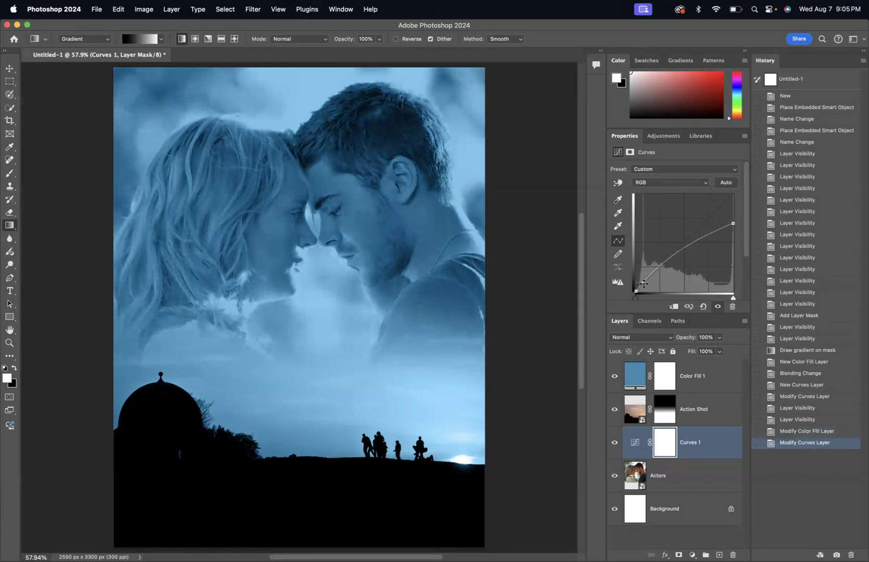
left_click(705, 233)
left_click_drag(706, 233, 702, 229)
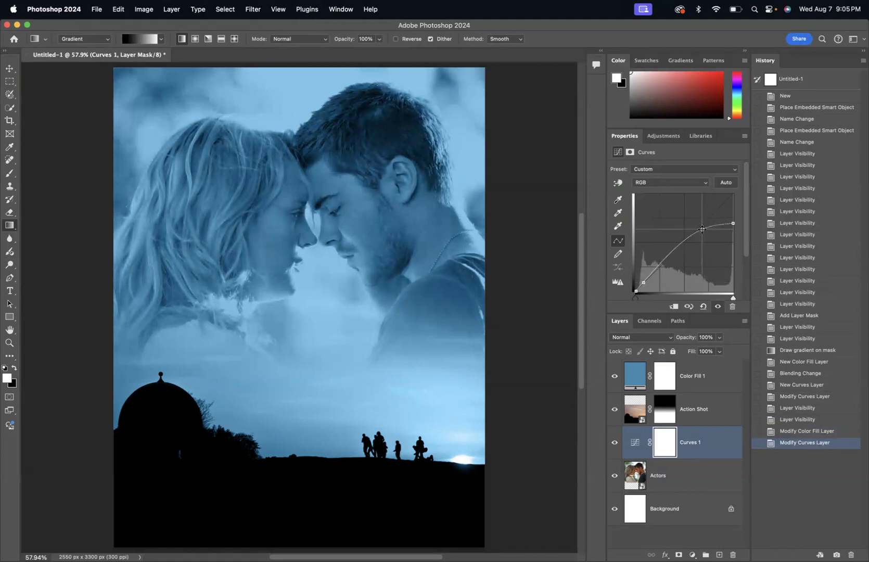
left_click(796, 430)
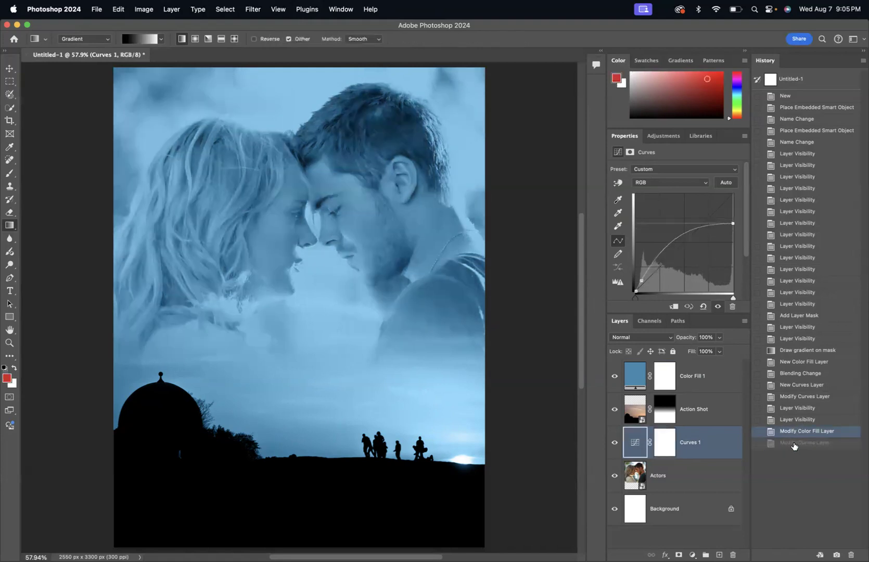
left_click(793, 443)
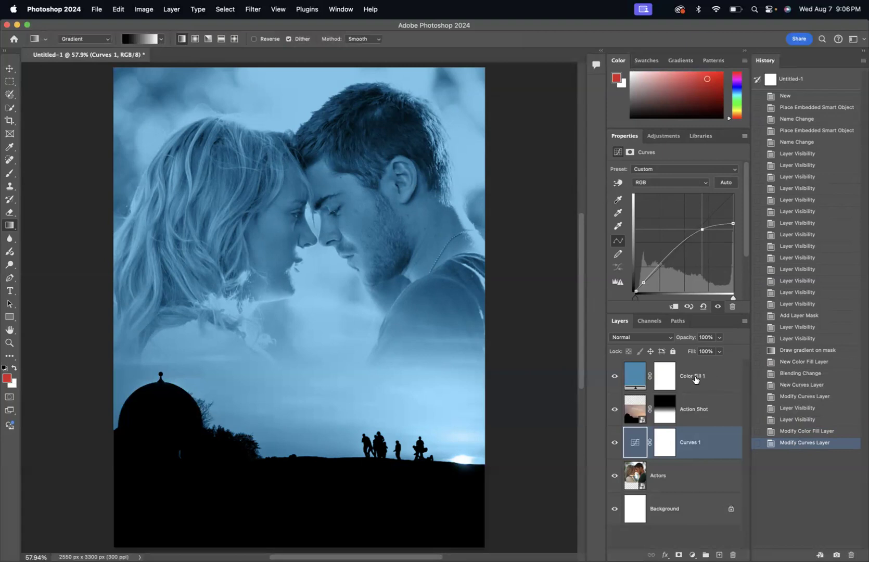
Reduce the Color Fill 1 layer's opacity to 75%
left_click(630, 373)
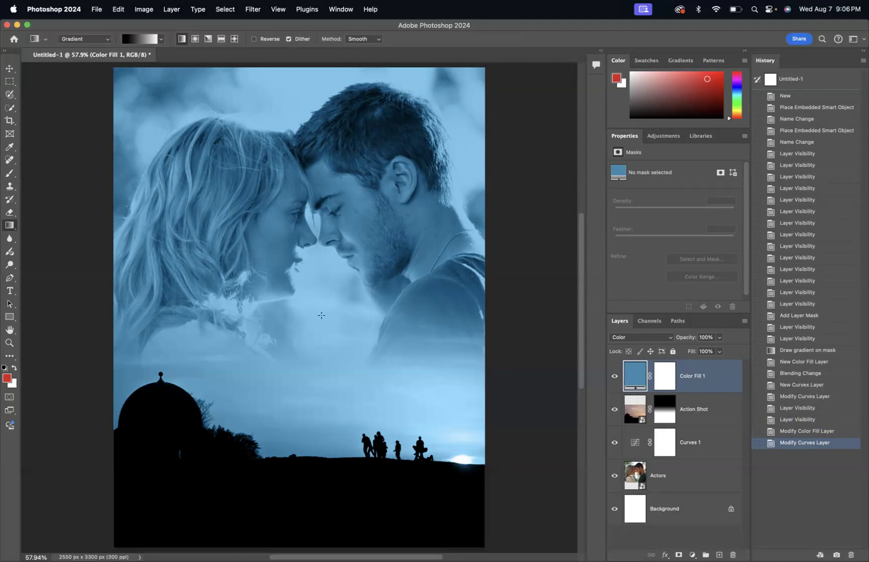
left_click(719, 337)
left_click_drag(712, 349, 704, 352)
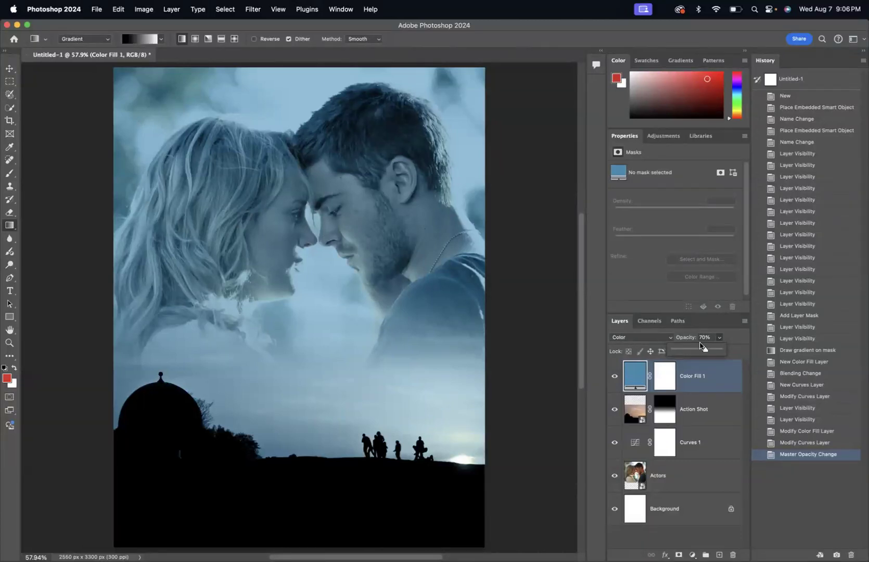
mouse_move(705, 351)
left_mouse_down()
mouse_move(684, 351)
mouse_move(711, 352)
left_mouse_up()
left_click_drag(711, 352, 709, 352)
left_click_drag(708, 351, 707, 352)
left_click(547, 320)
Set the Color Fill 1 layer's blend mode to Normal, and hide both the Curves 1 and Color Fill 1 layers
left_click(614, 444)
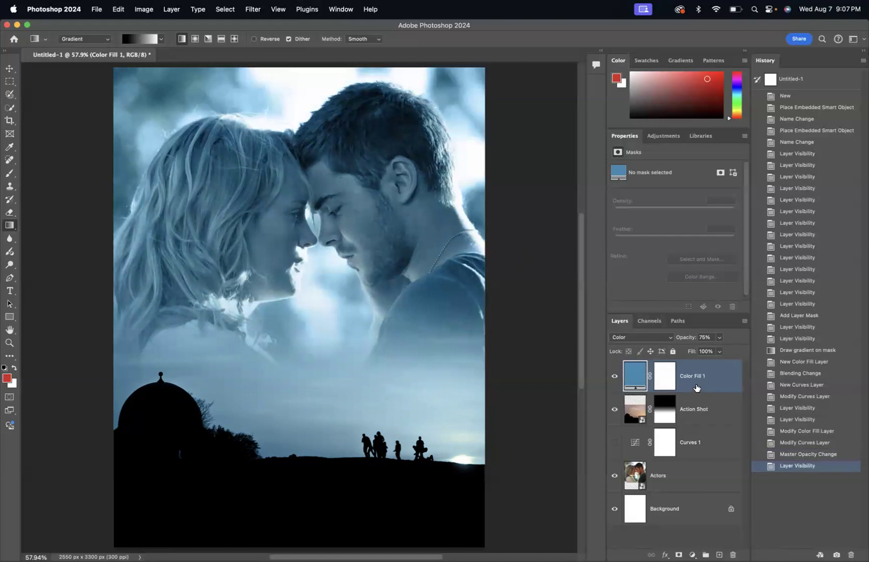
left_click(669, 338)
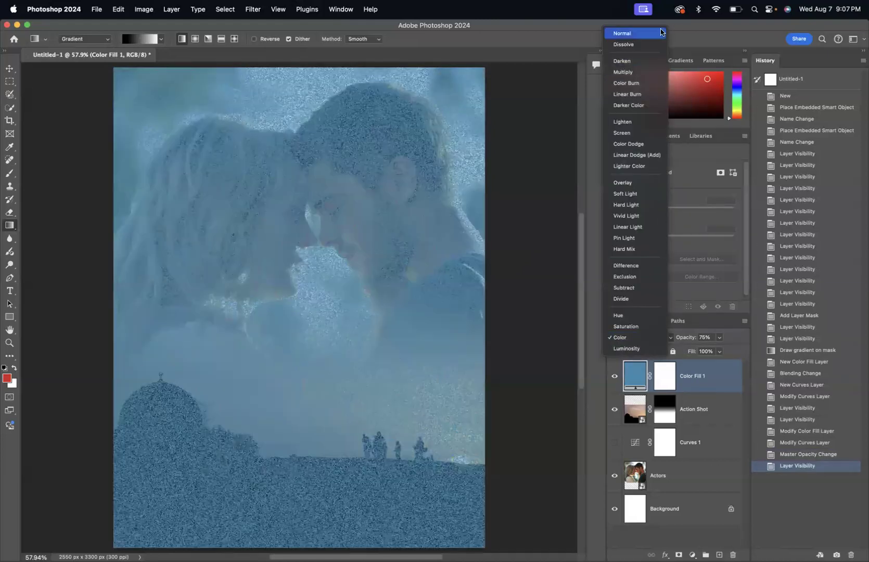
left_click(656, 33)
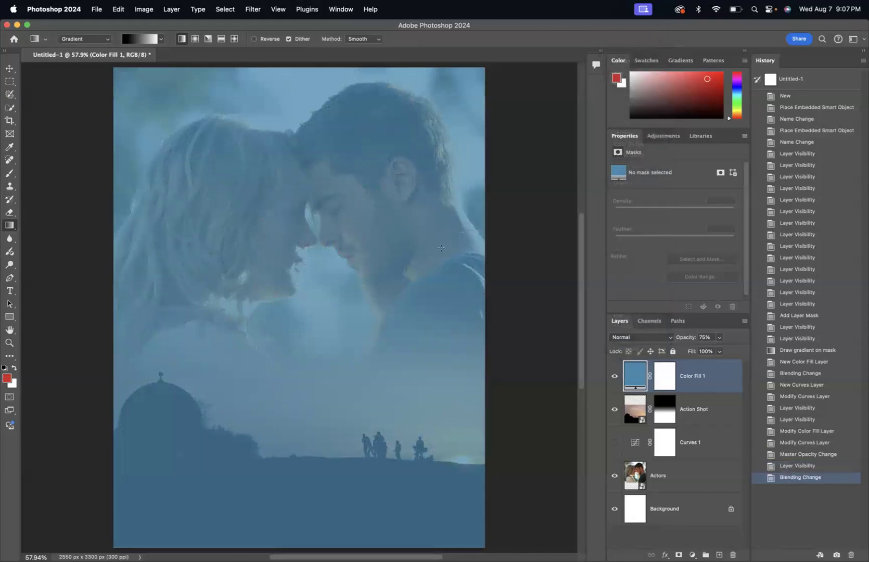
left_click(614, 376)
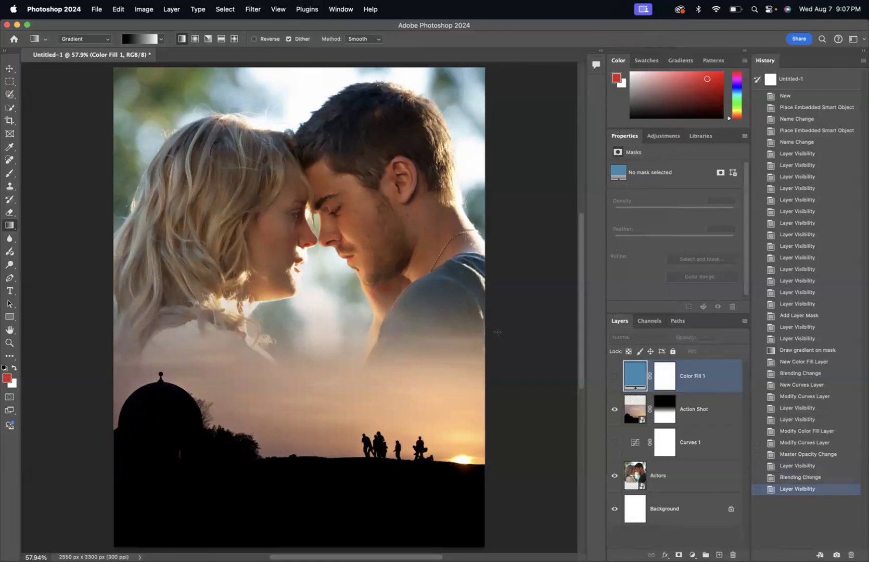
Disable the Action Shot layer mask and hide the Action Shot and Actors layers
right_click(665, 409)
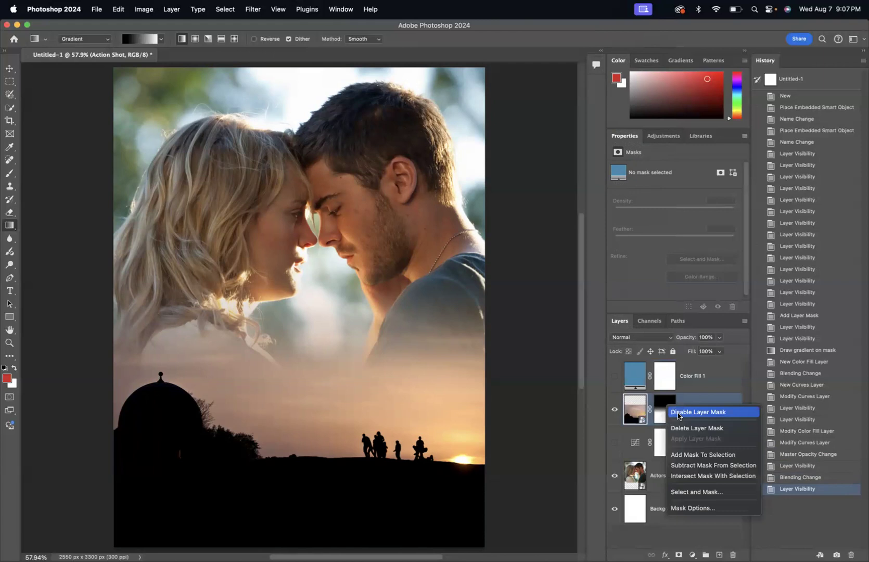
left_click(678, 412)
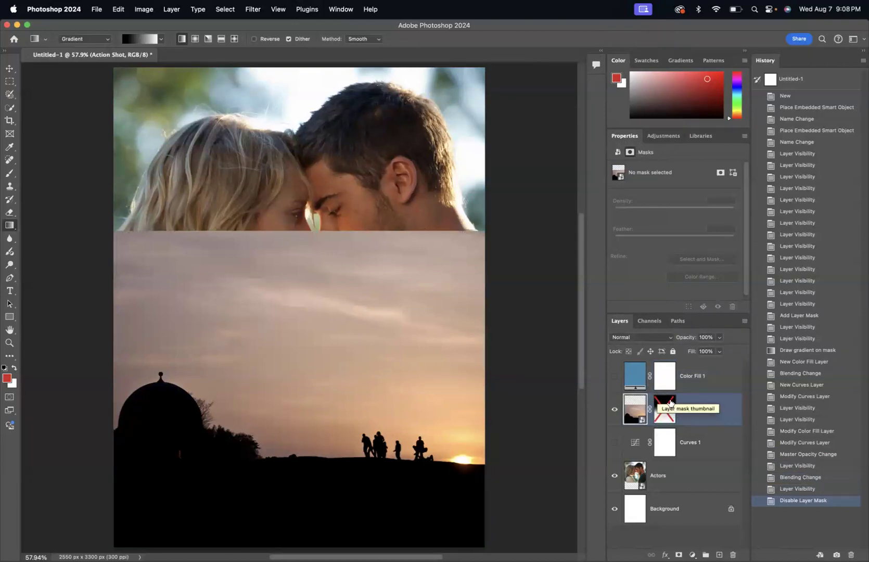
left_click(615, 410)
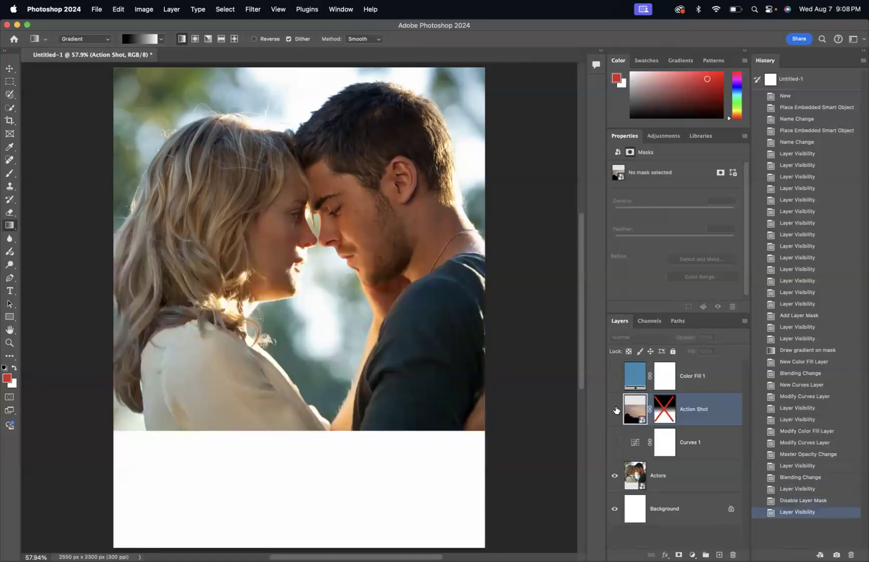
left_click(614, 476)
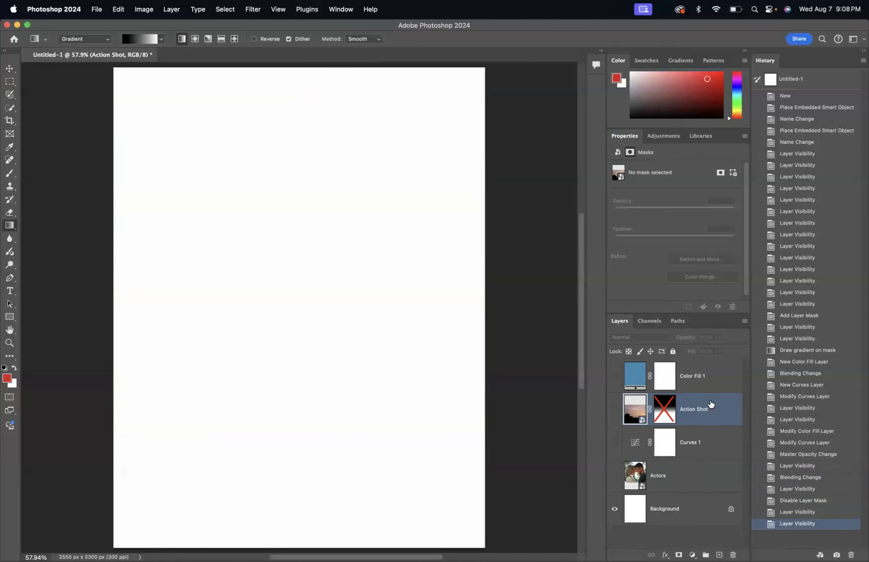
Show the Actors and Action Shot layers again and re-enable the Action Shot layer mask
left_click(615, 475)
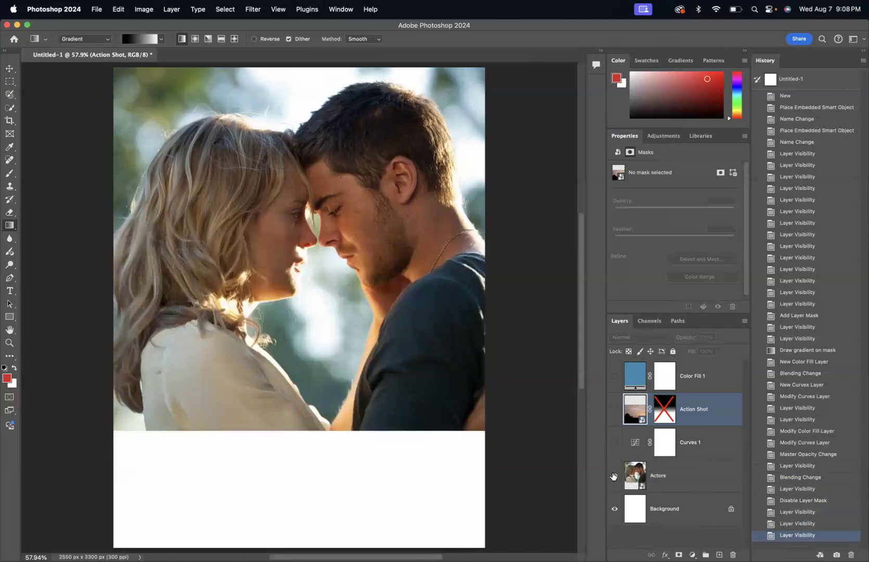
left_click(614, 409)
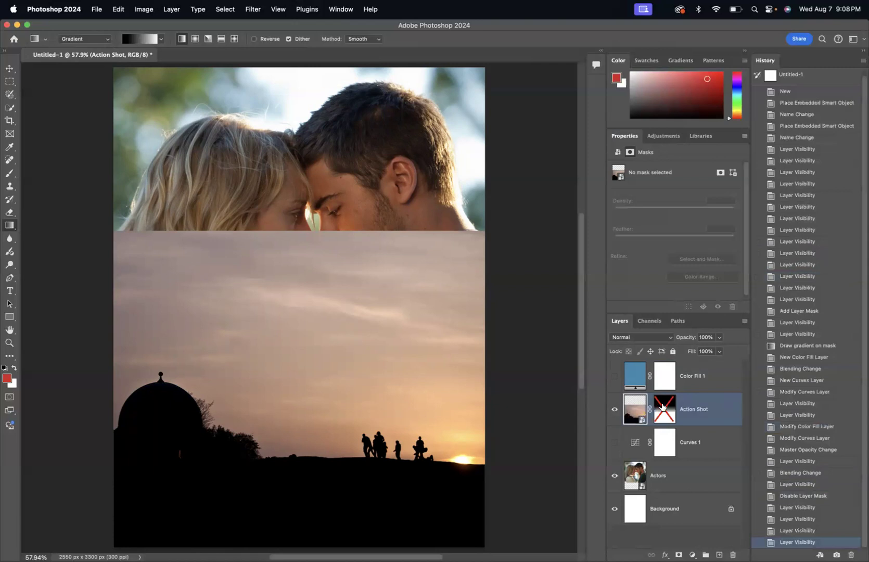
right_click(662, 407)
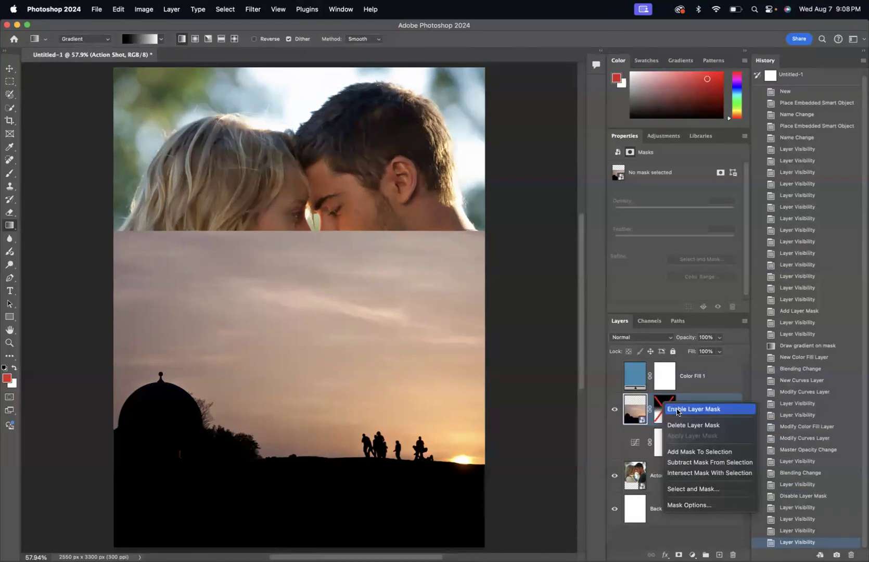
left_click(678, 409)
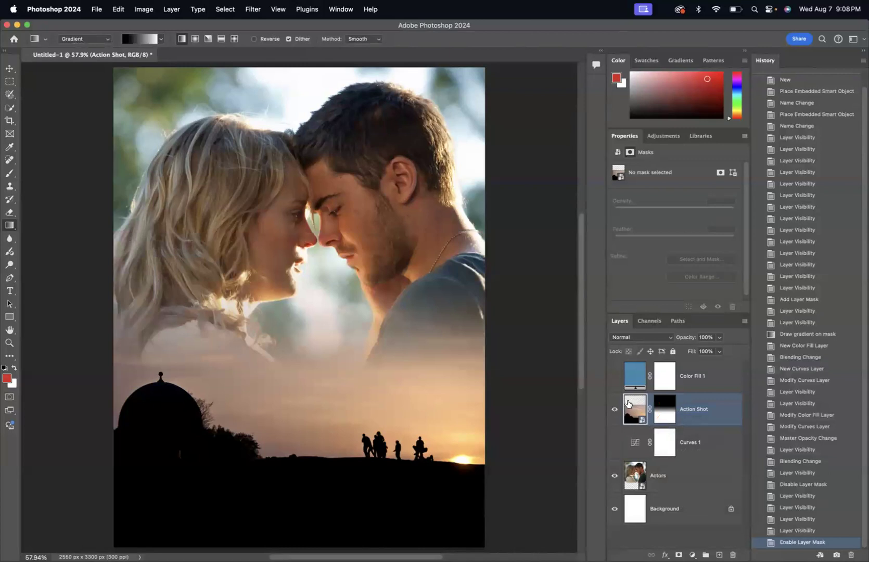
Show the Color Fill 1 layer again
left_click(614, 377)
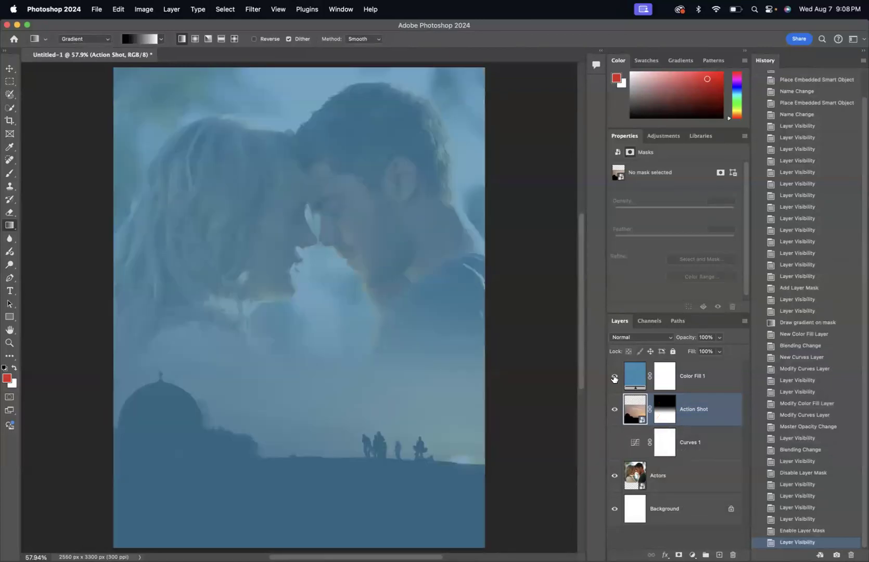
left_click(672, 338)
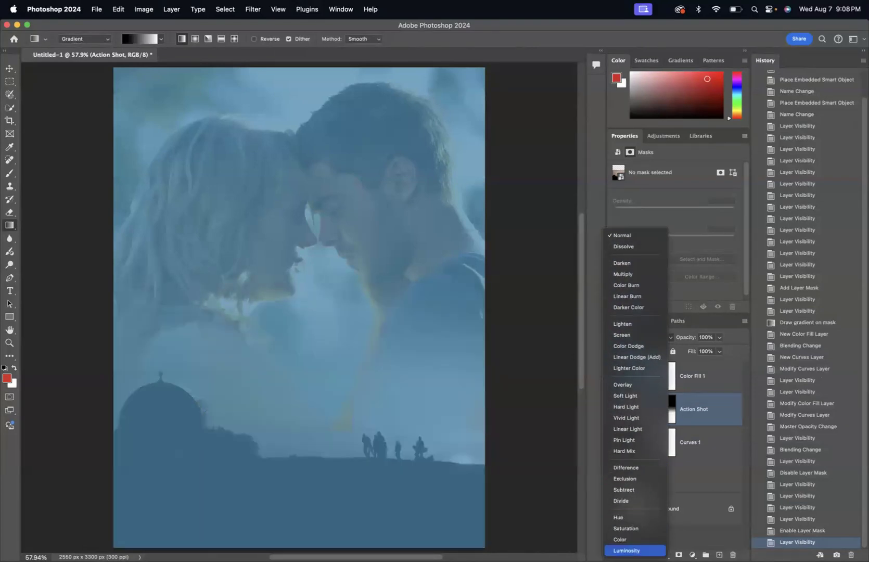
left_click(630, 541)
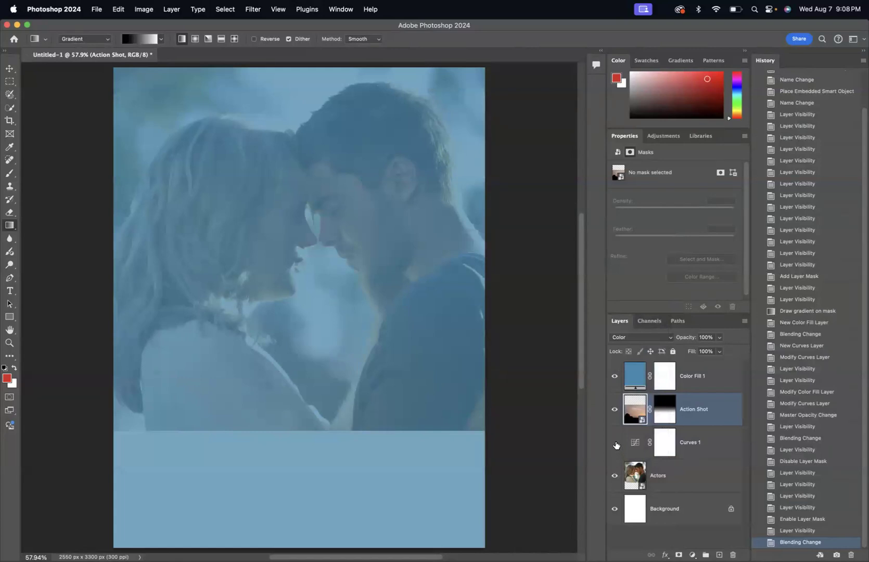
left_click(806, 530)
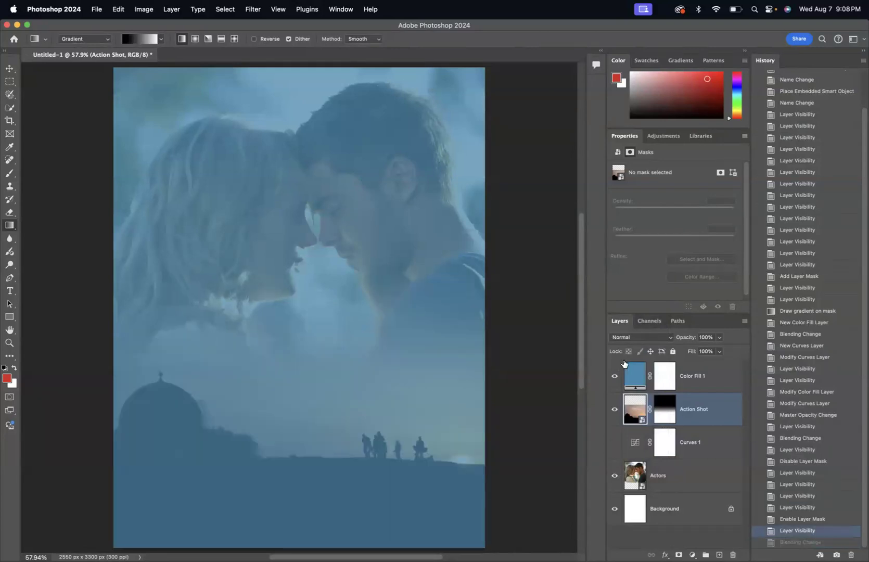
Set the Color Fill 1 layer's blend mode to Color and make the Curves 1 layer visible
left_click(635, 372)
left_click(626, 337)
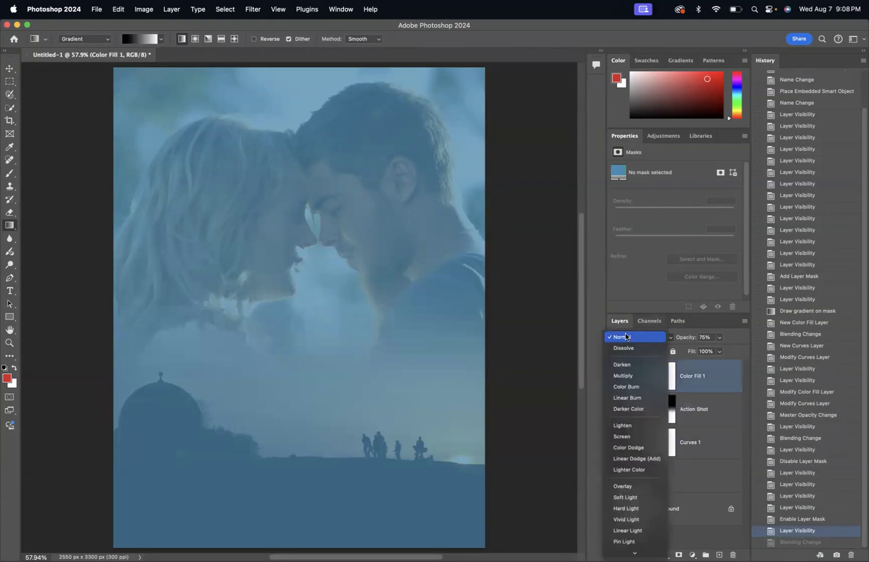
scroll(630, 441, "down", 5)
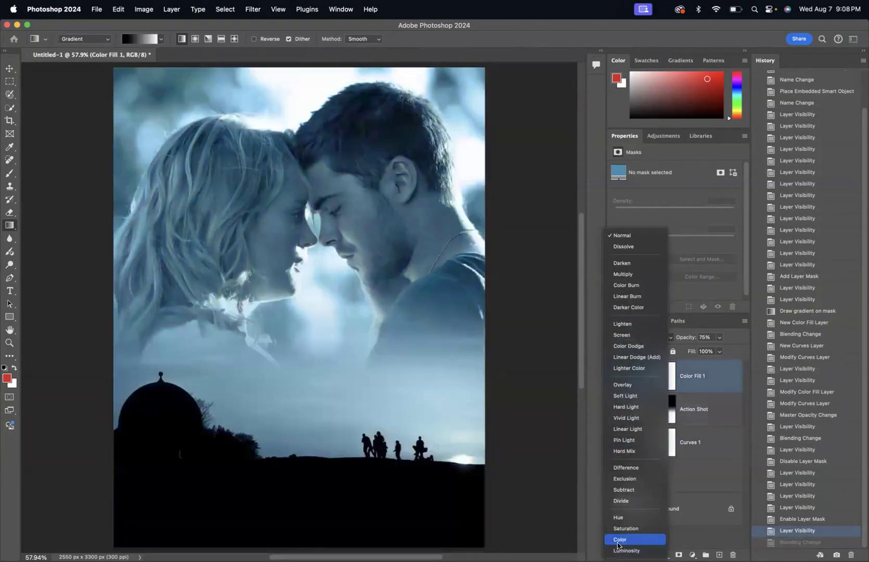
left_click(619, 539)
left_click(614, 442)
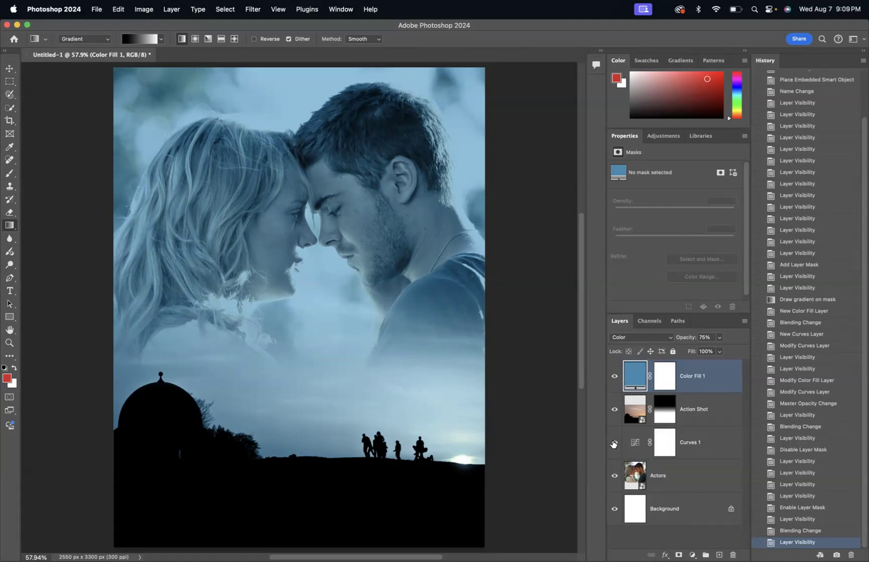
left_click(614, 442)
Save the composition as The Lucky One Movie Poster.psd with Maximize Compatibility enabled, and close the document
left_click(96, 10)
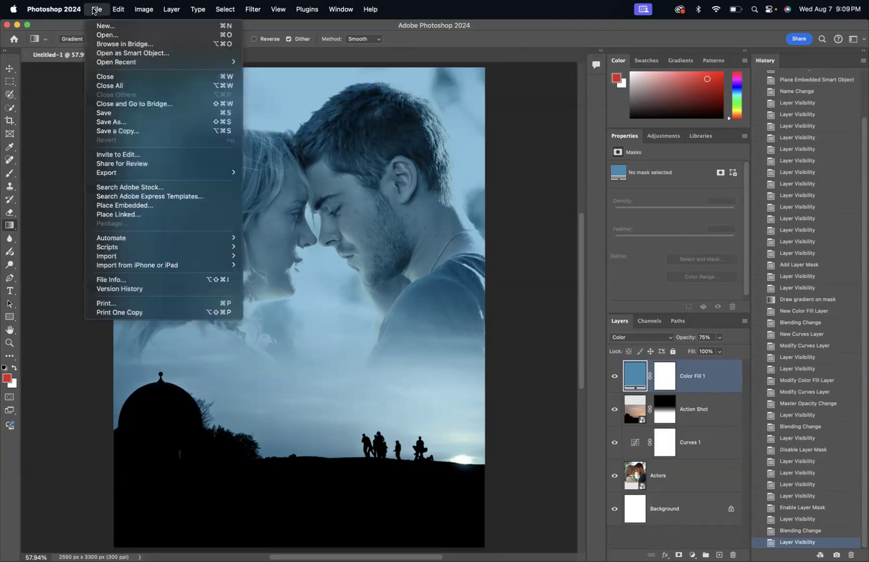
left_click(124, 123)
type("The Luck")
type("y One")
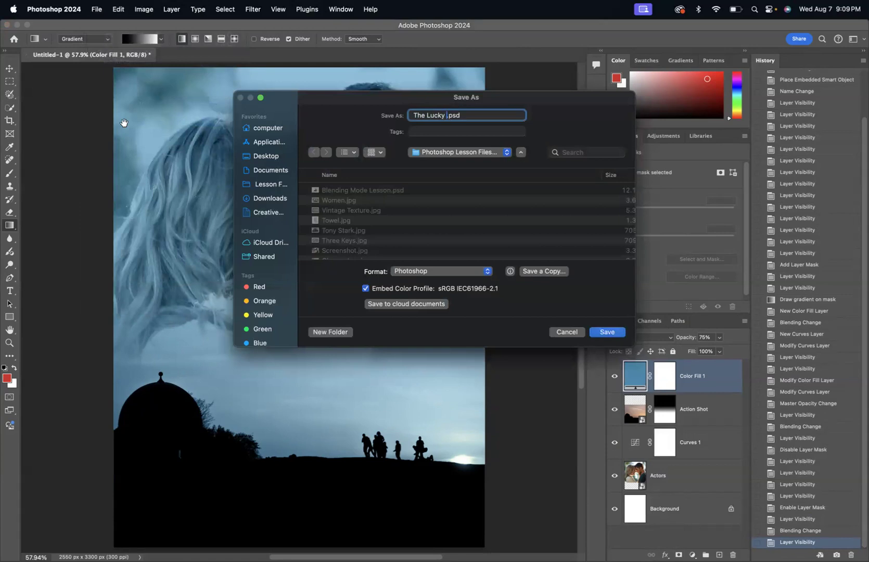
type(" Movie Poster")
left_click(604, 332)
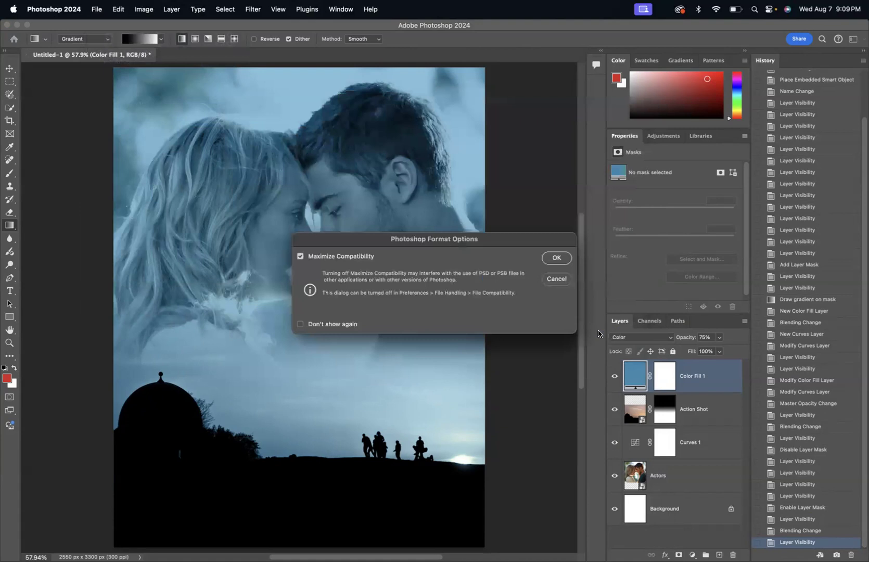
left_click(549, 258)
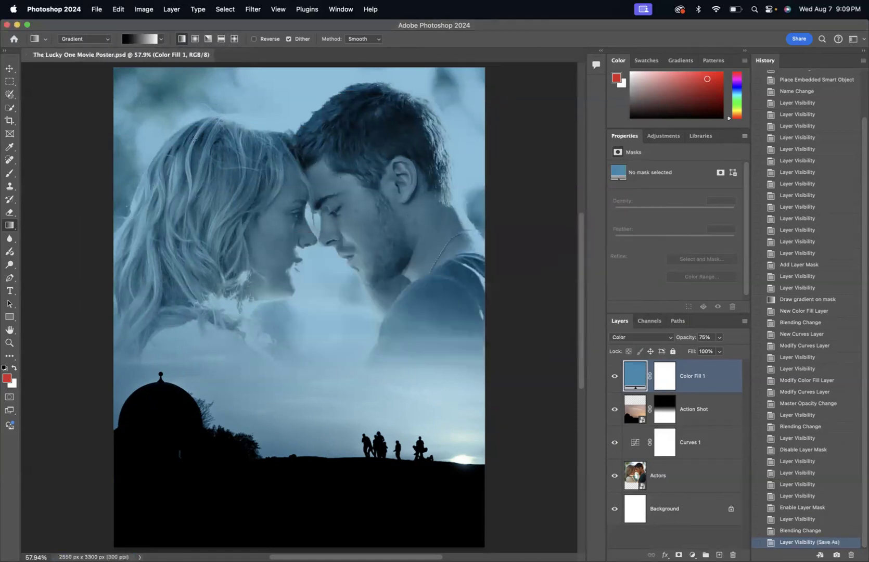
left_click(29, 55)
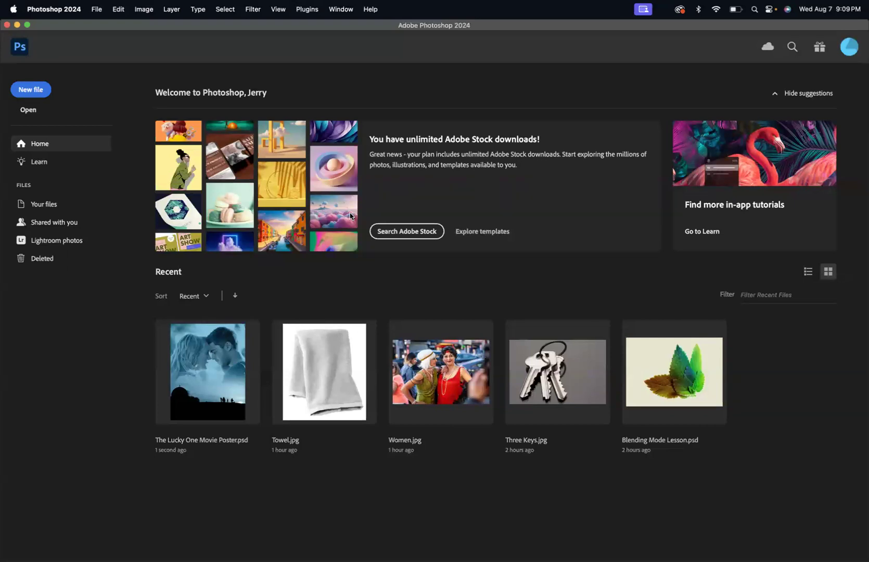
Create a portrait Letter document, 8.5 x 11 in at 300 ppi with a white background, and fit it on screen
key("super+n")
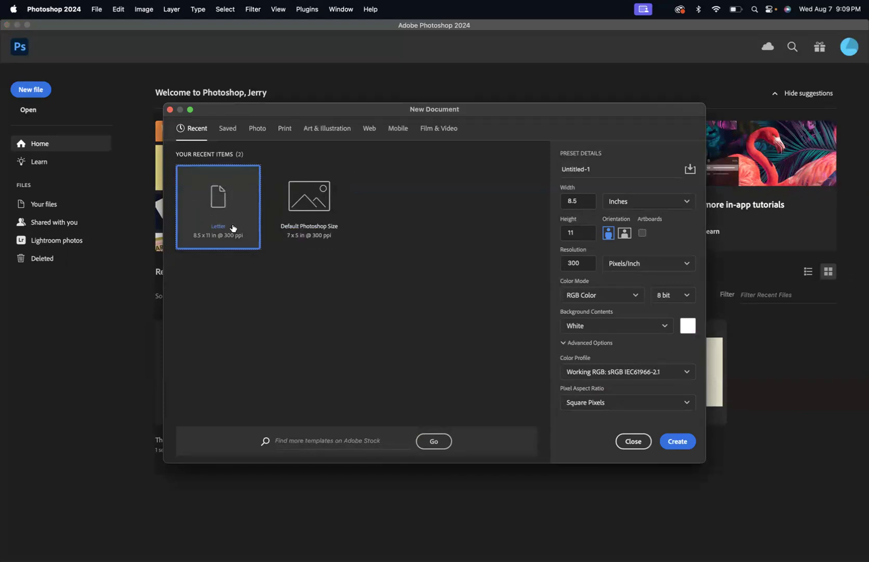
left_click(677, 441)
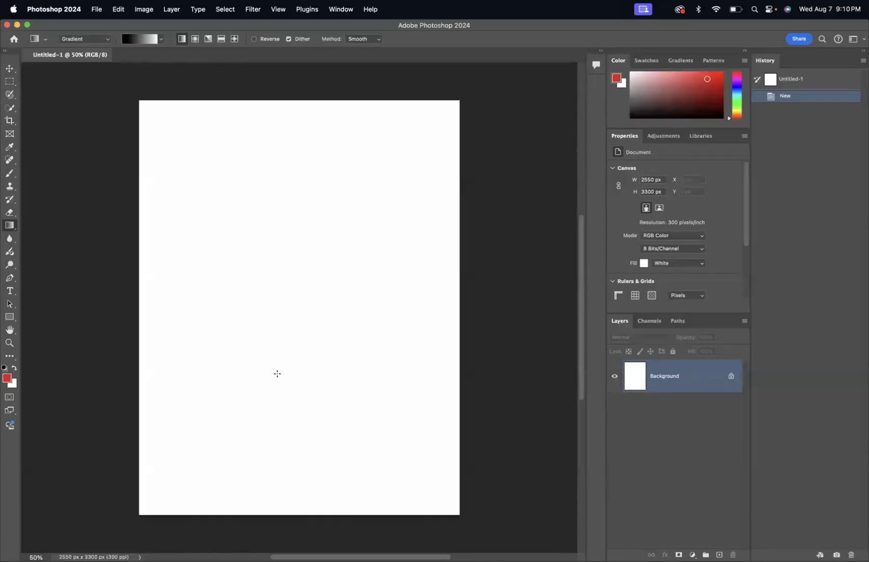
double_click(10, 331)
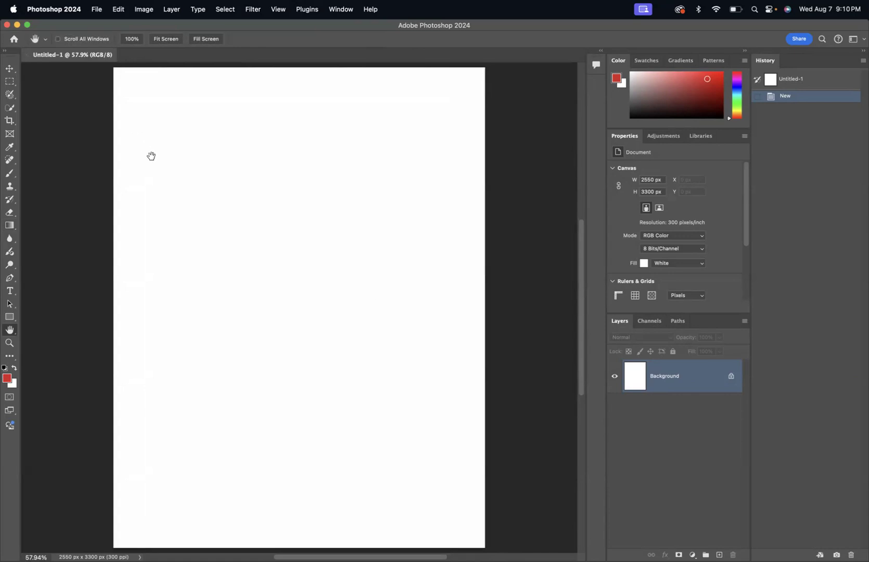
Place Tony Stark.jpg into the new document as an embedded image
left_click(96, 9)
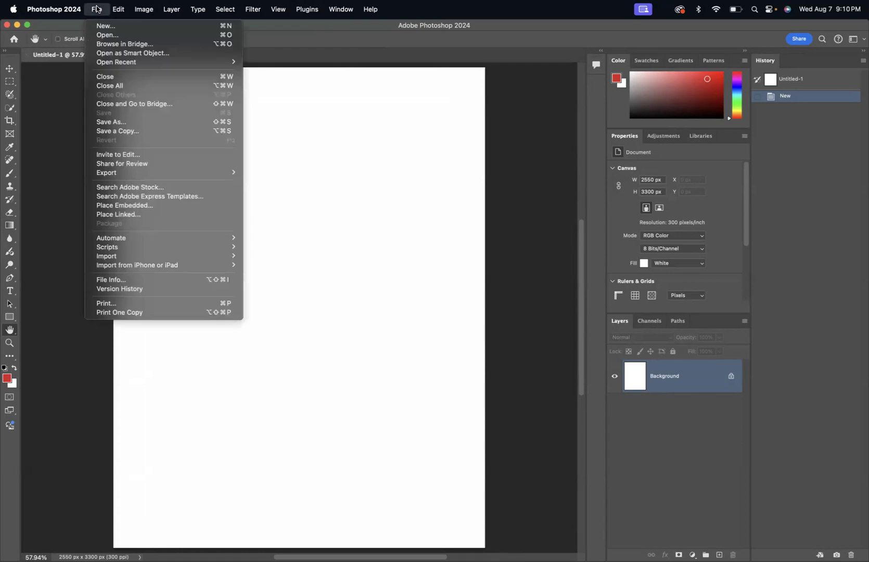
left_click(118, 208)
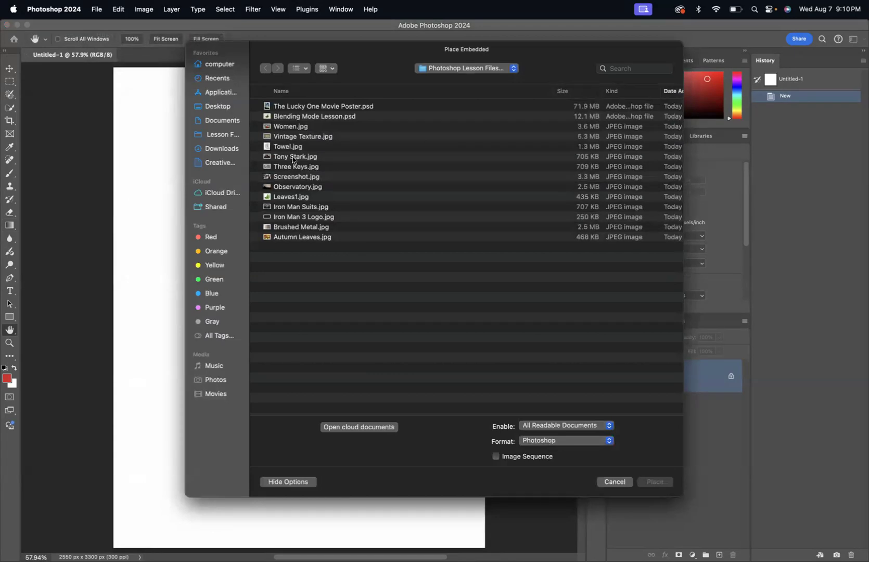
left_click(293, 158)
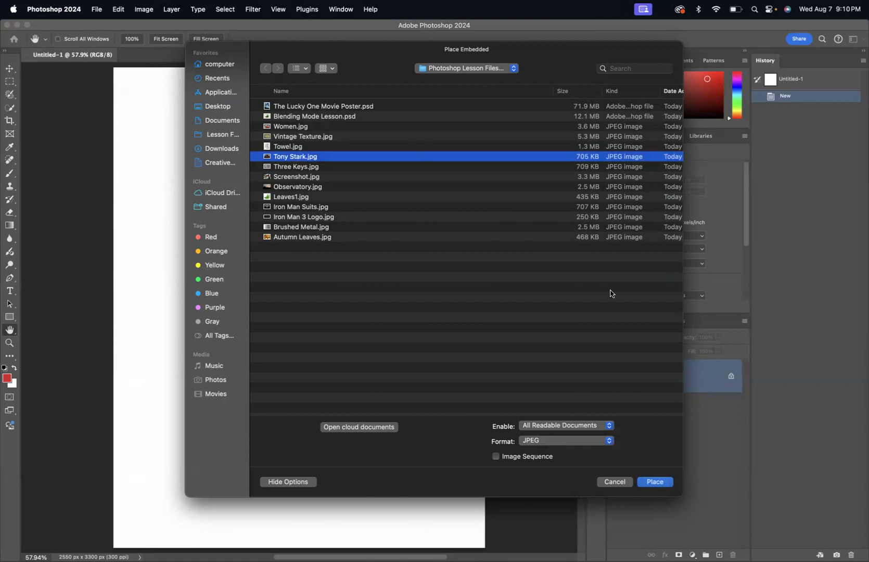
left_click(657, 482)
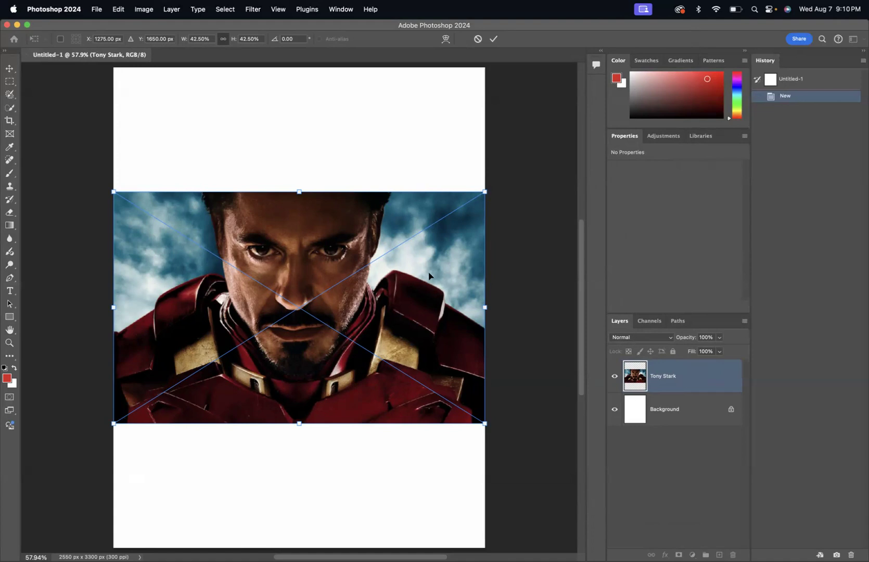
Scale the Tony Stark image to about 53% and centre it horizontally over the upper part of the canvas
left_click_drag(430, 312, 387, 186)
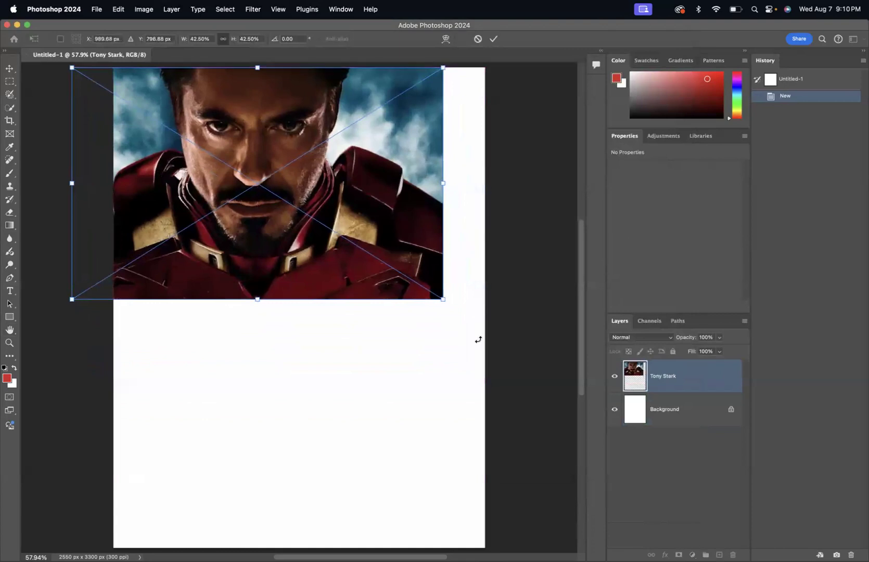
left_click_drag(443, 300, 552, 329)
left_click_drag(432, 221, 425, 209)
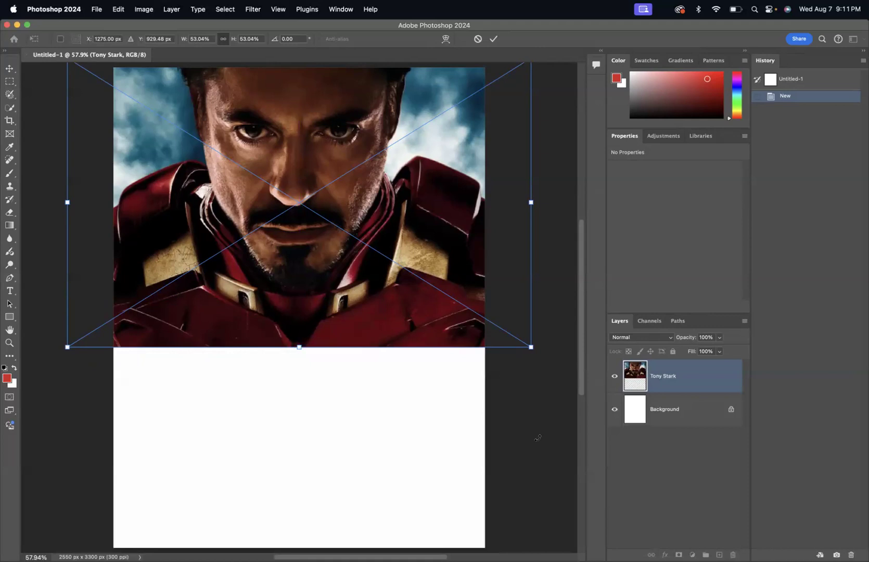
key("Return")
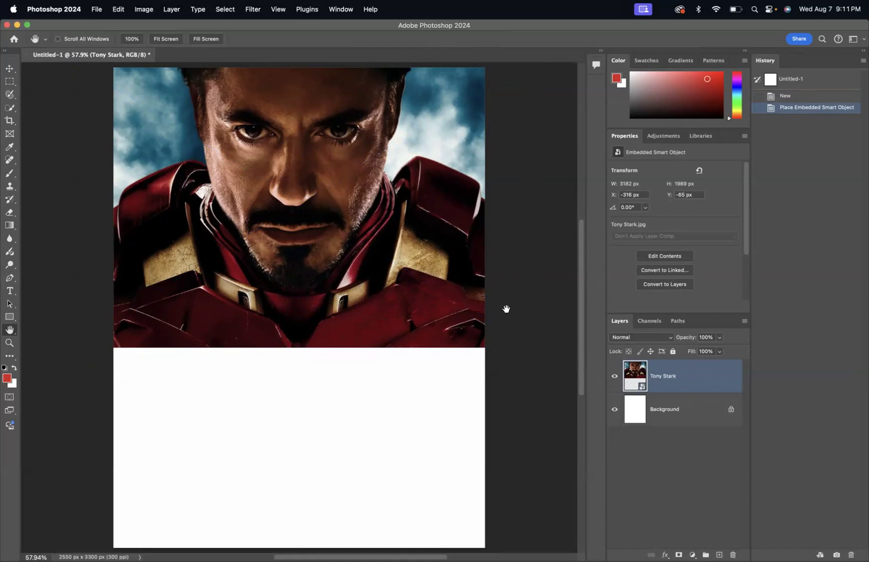
Place Iron Man Suits.jpg as an embedded image above the Tony Stark layer
left_click(97, 10)
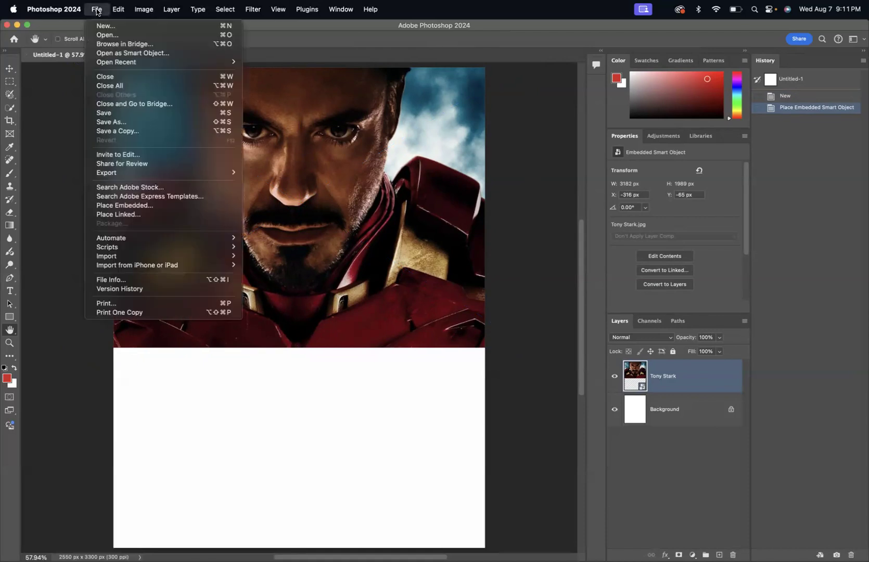
left_click(118, 206)
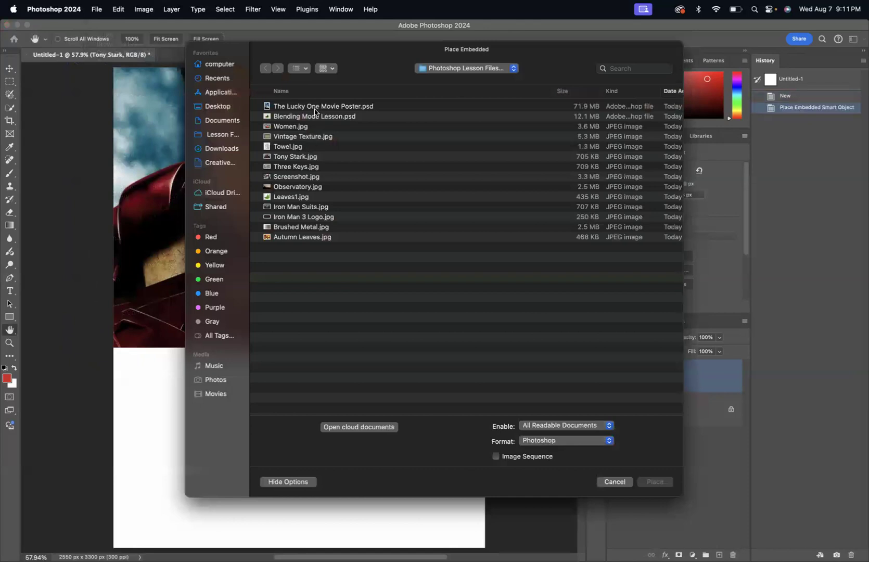
left_click(295, 208)
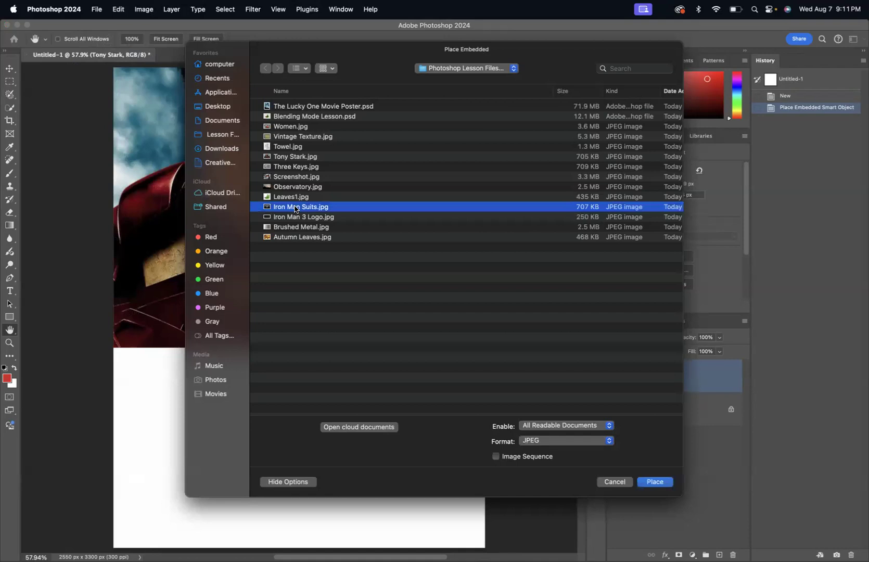
left_click(655, 482)
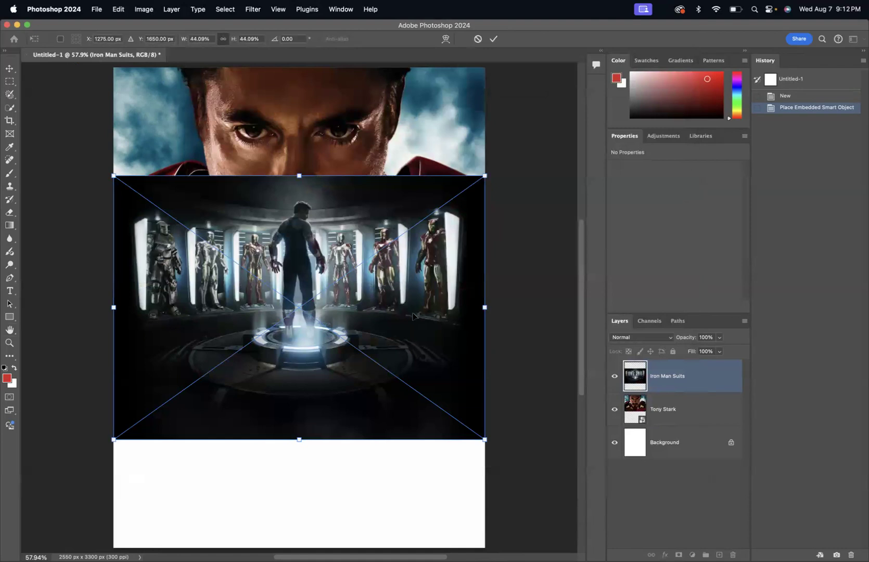
Move the Iron Man Suits image straight down until its lower edge meets the canvas bottom, and commit the placement
left_click_drag(413, 316, 408, 435)
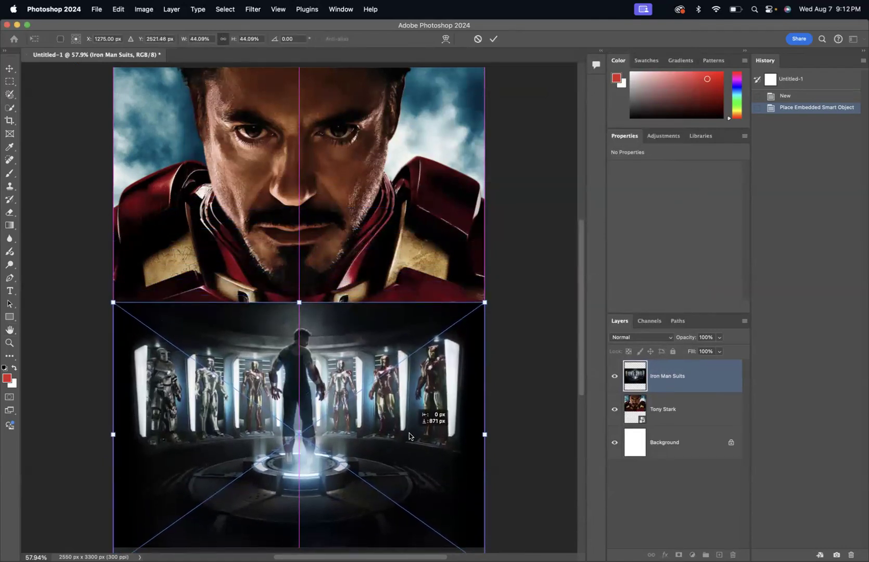
mouse_move(409, 436)
left_mouse_down()
mouse_move(410, 463)
mouse_move(407, 409)
mouse_move(406, 418)
left_mouse_up()
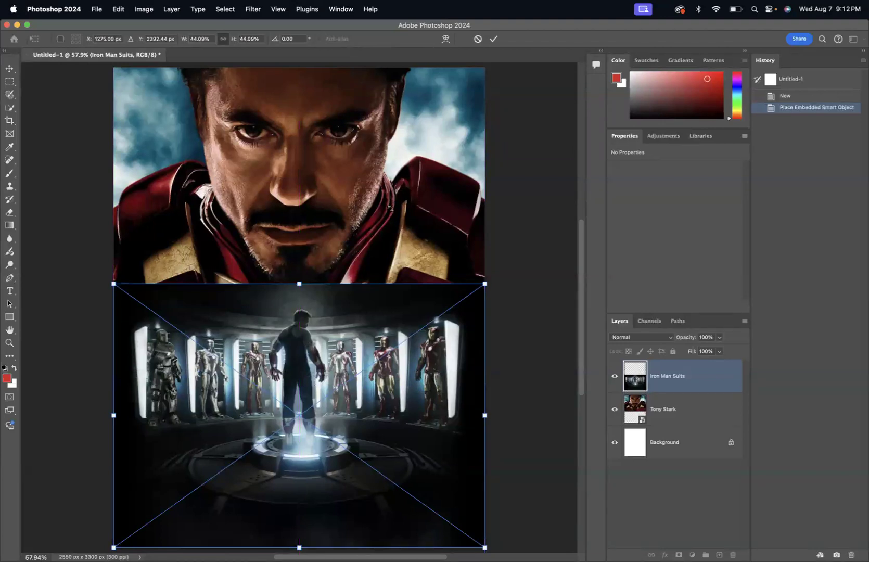
key("Return")
Lower the Iron Man Suits image slightly with the Move tool, keeping it horizontally centred
key("h")
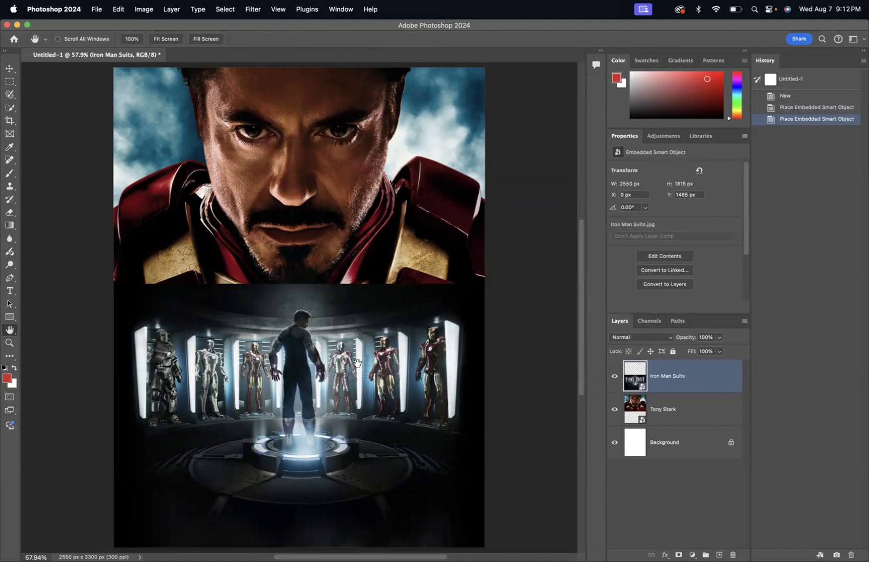
key("v")
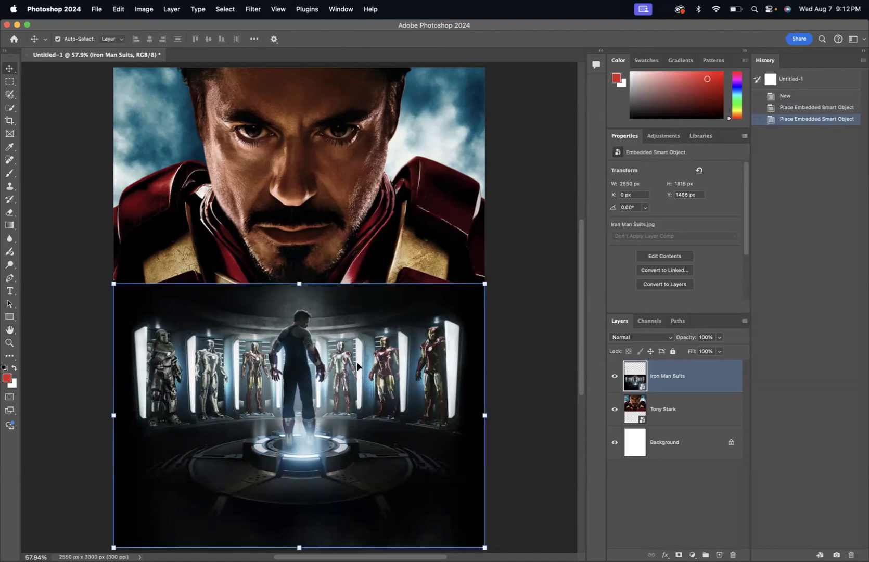
left_click_drag(349, 327, 349, 337)
Raise the Tony Stark image to about Y -204 px, keeping it horizontally centred and its lower edge overlapped by the suits image
left_click_drag(347, 228, 344, 203)
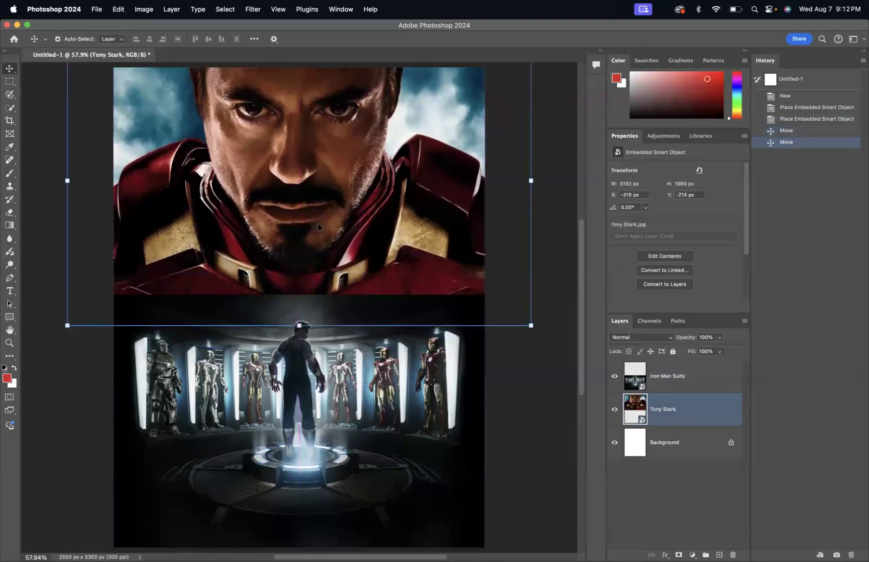
left_click_drag(272, 227, 274, 209)
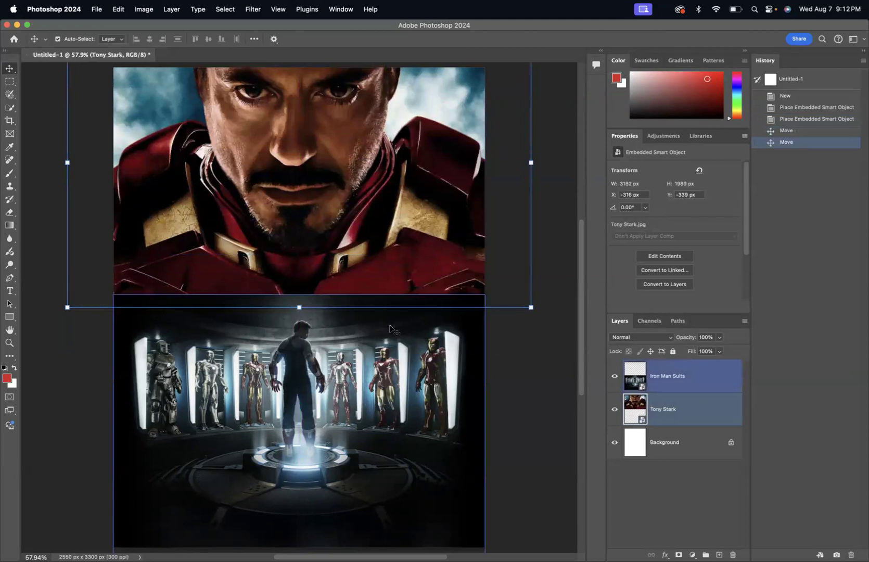
left_click_drag(407, 210, 408, 227)
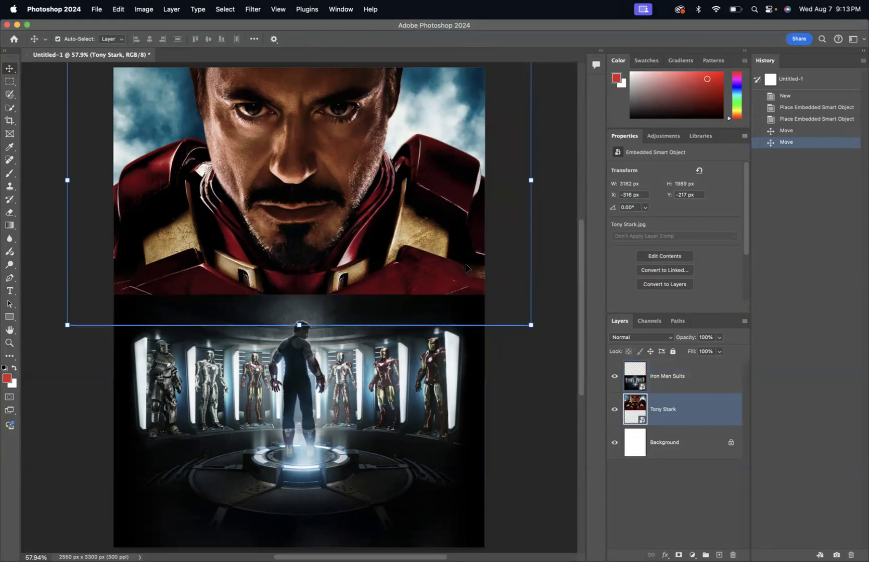
mouse_move(427, 240)
left_mouse_down()
mouse_move(431, 209)
mouse_move(434, 230)
left_mouse_up()
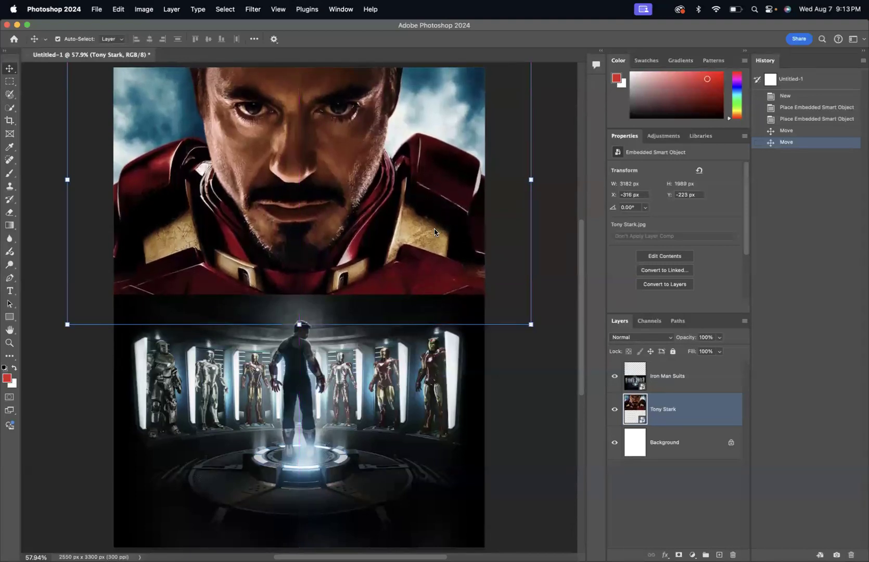
left_click_drag(220, 234, 219, 233)
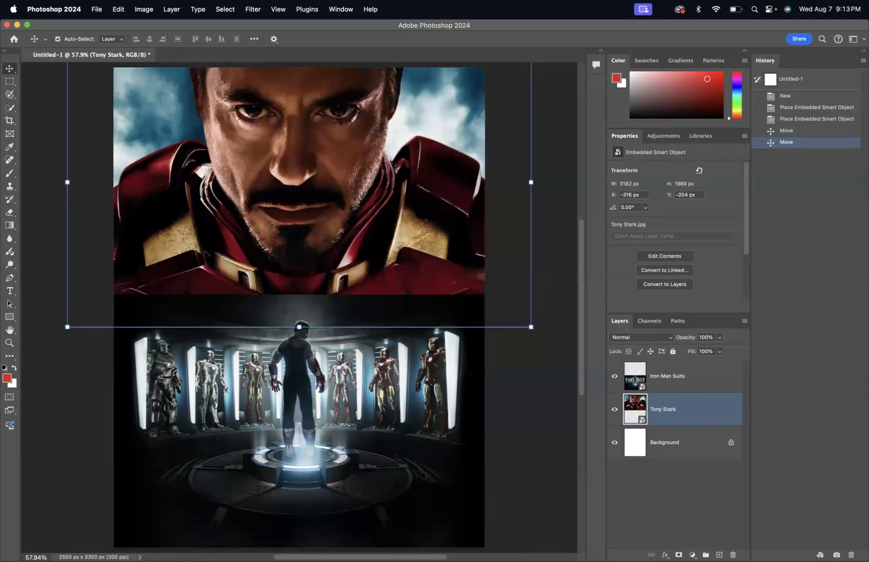
Toggle the Iron Man Suits layer's visibility to examine how it overlaps the Tony Stark image, leaving it shown
left_click(208, 319, "shift")
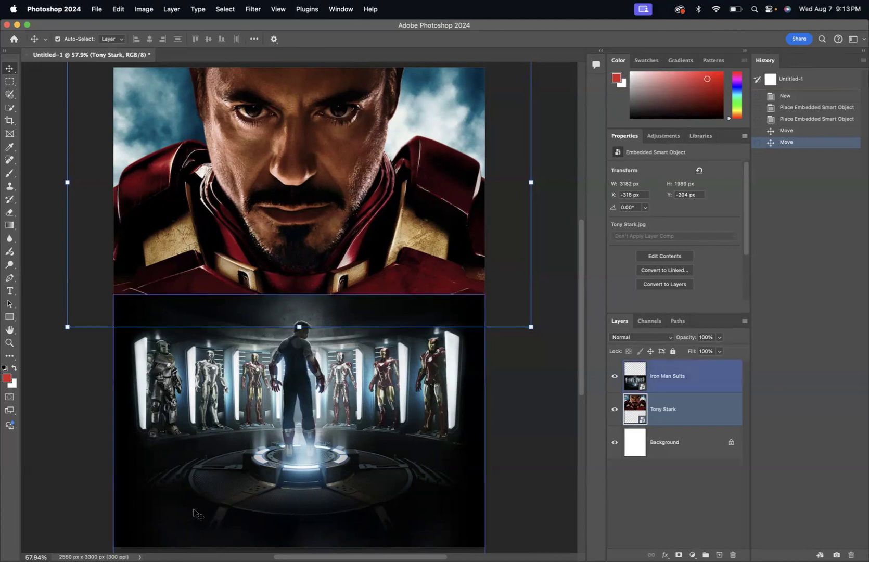
left_click(524, 410)
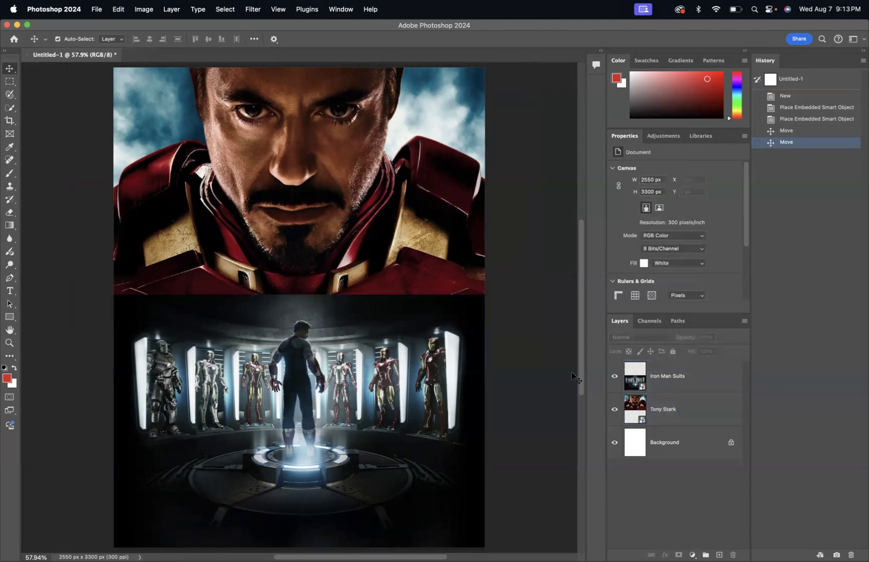
left_click(615, 377)
left_click(614, 375)
left_click(614, 375)
left_click(316, 282)
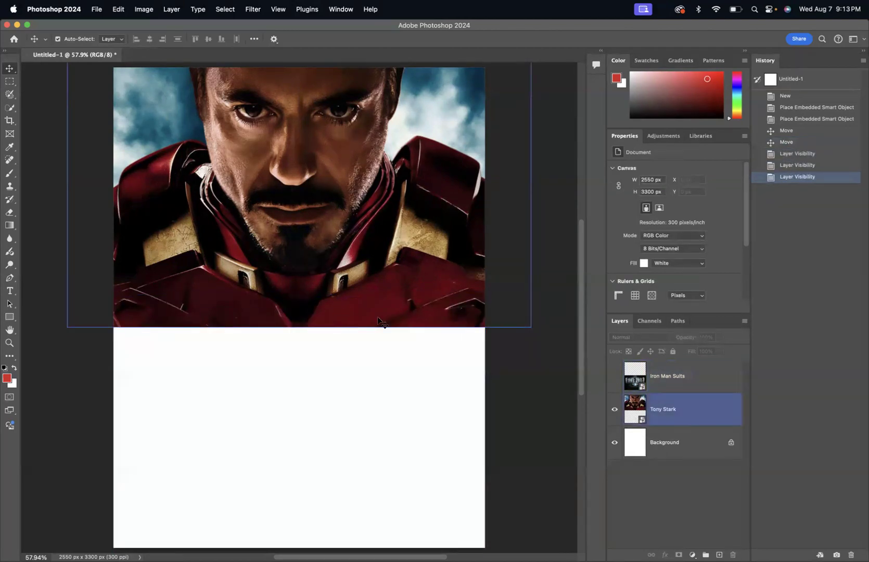
left_click(615, 377)
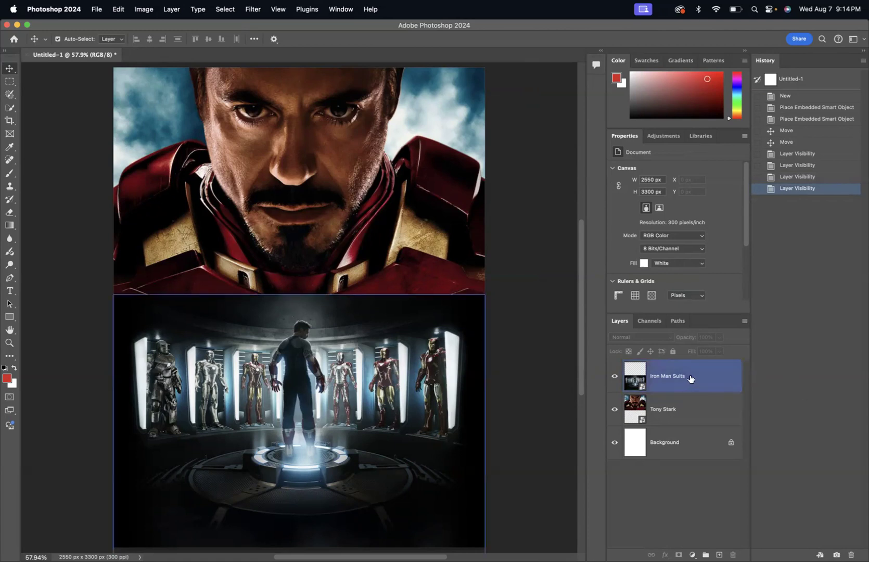
Add a layer mask to the Iron Man Suits layer and activate the Gradient tool
left_click(702, 378)
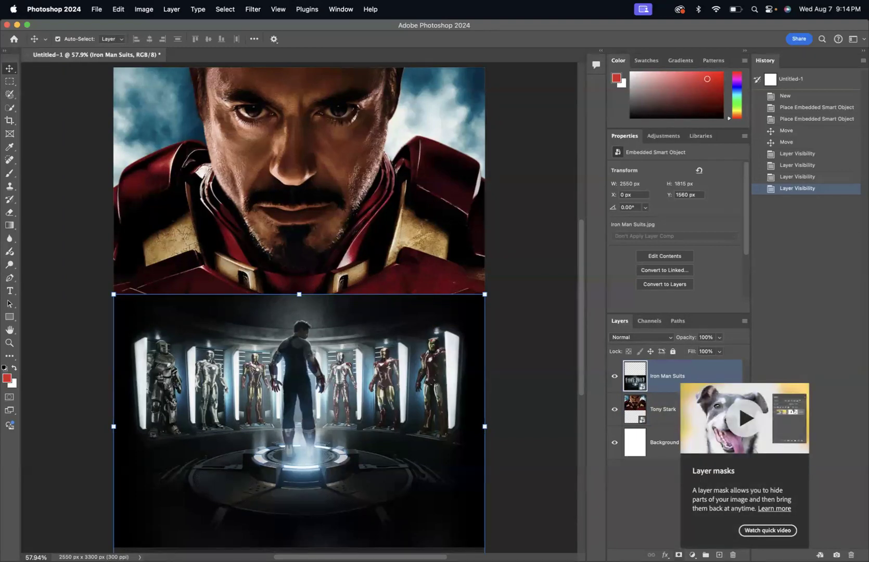
left_click(678, 555)
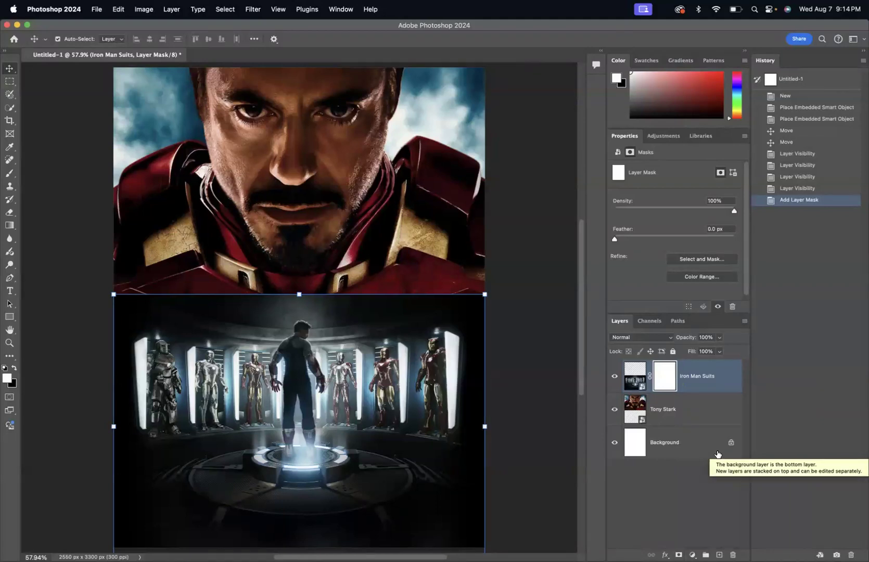
left_click(10, 225)
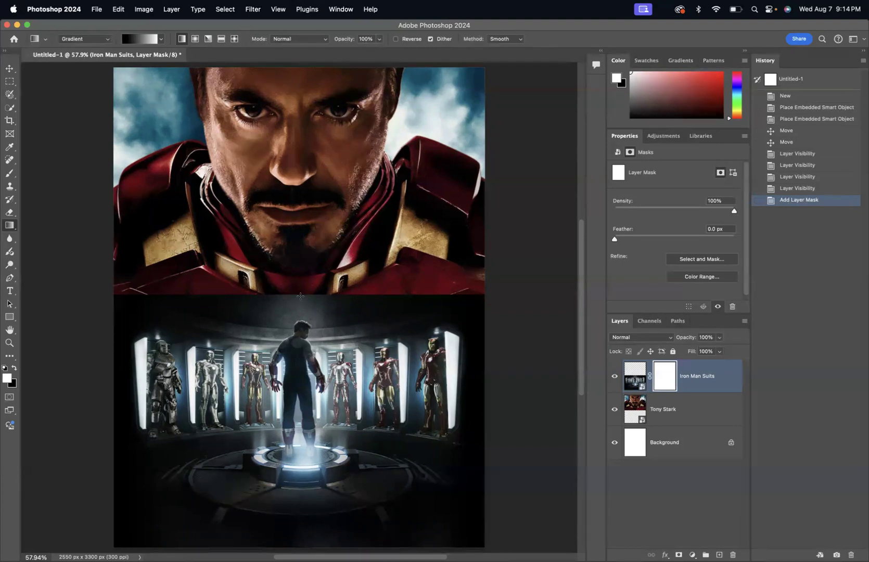
Try short vertical black-to-white gradients at the suits image's upper edge, first on the mask and once on the image itself, undoing both
left_click_drag(301, 297, 300, 320)
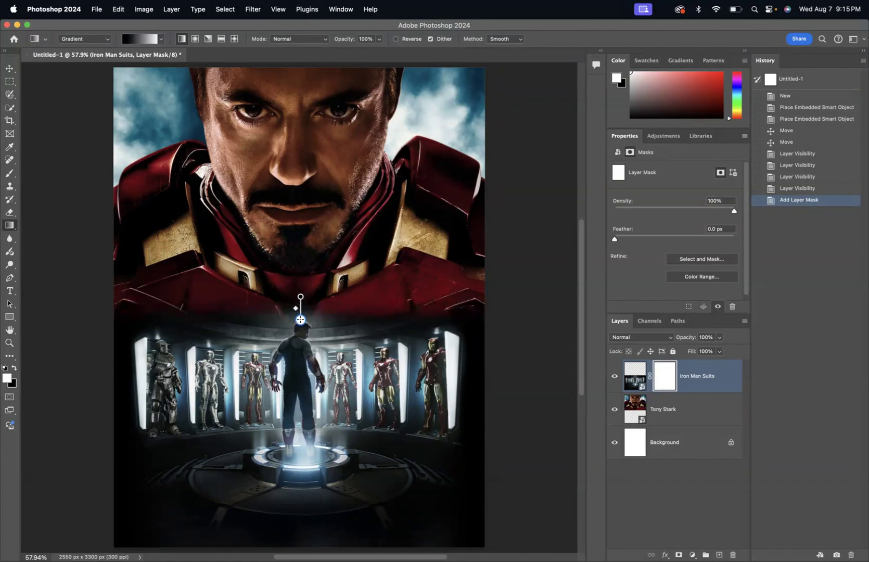
left_click_drag(300, 319, 300, 318)
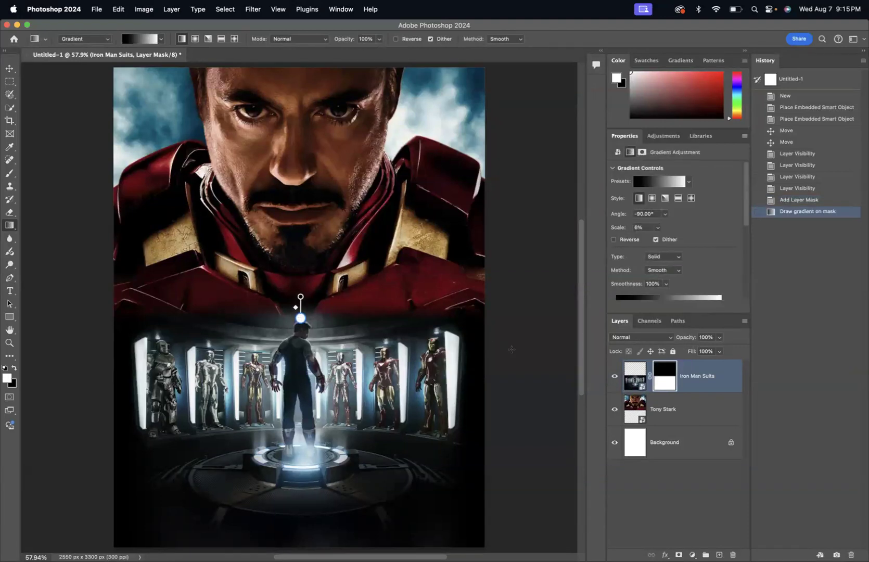
left_click(659, 511)
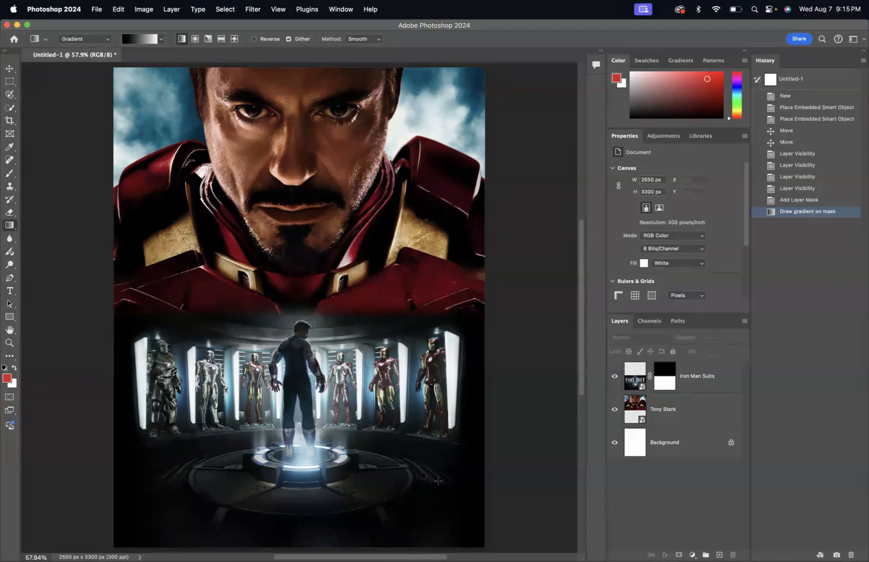
left_click(631, 377)
key("super+z")
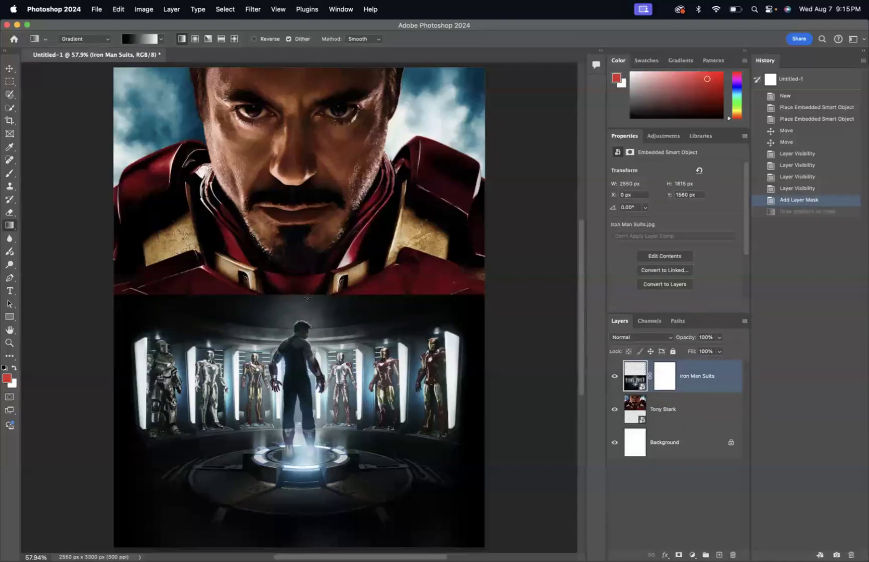
left_click_drag(300, 296, 300, 307)
key("super+z")
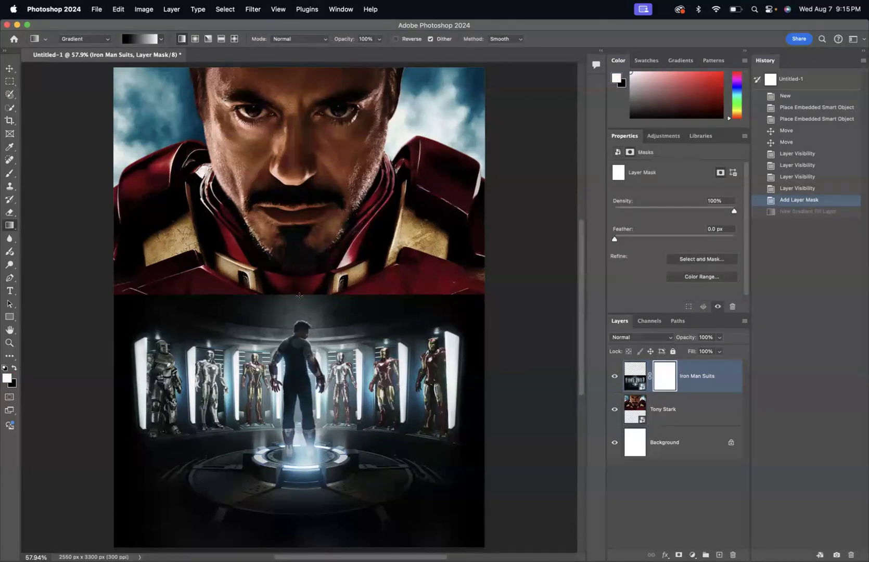
Draw a linear black-to-white gradient straight down on the Iron Man Suits mask, from the image's upper edge to the standing figure's head
left_click_drag(298, 296, 298, 324)
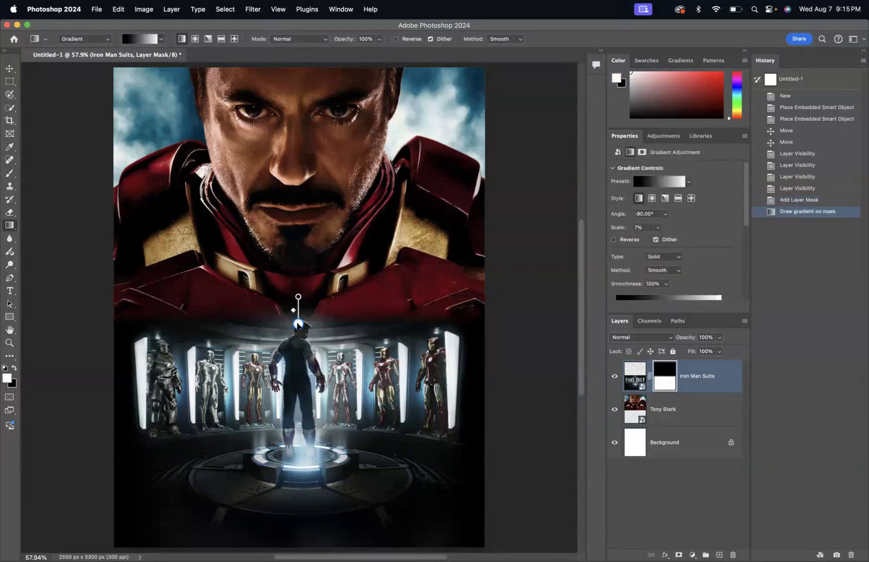
left_click(694, 494)
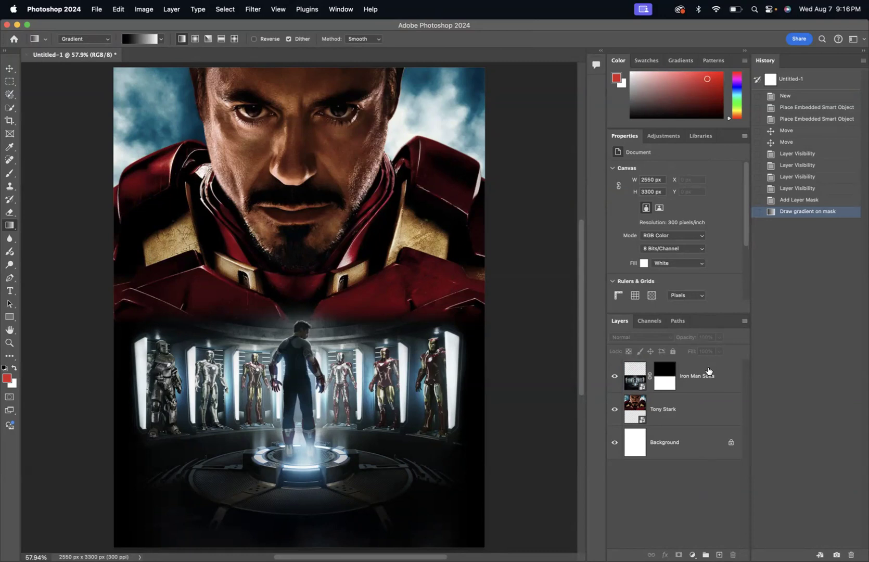
Place Brushed Metal.jpg as an embedded image above the Iron Man Suits layer
left_click(709, 371)
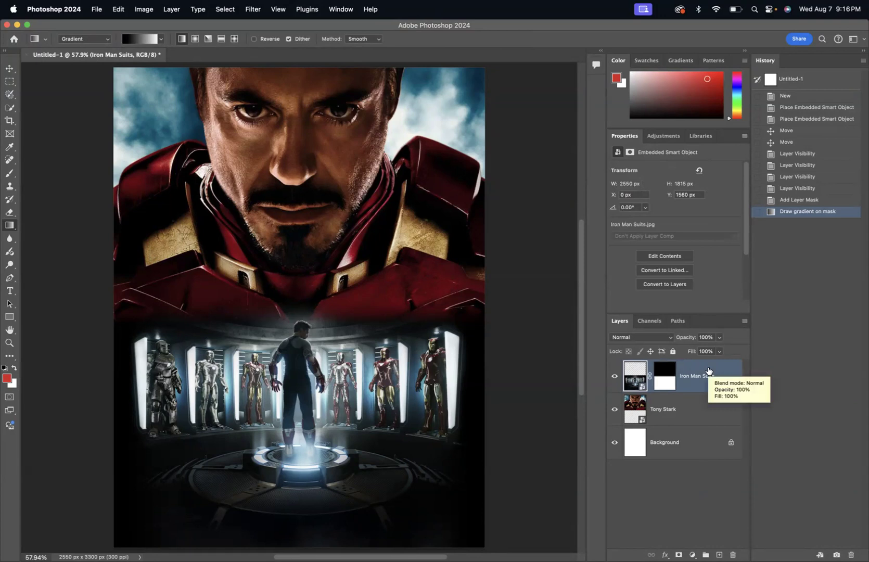
left_click(96, 9)
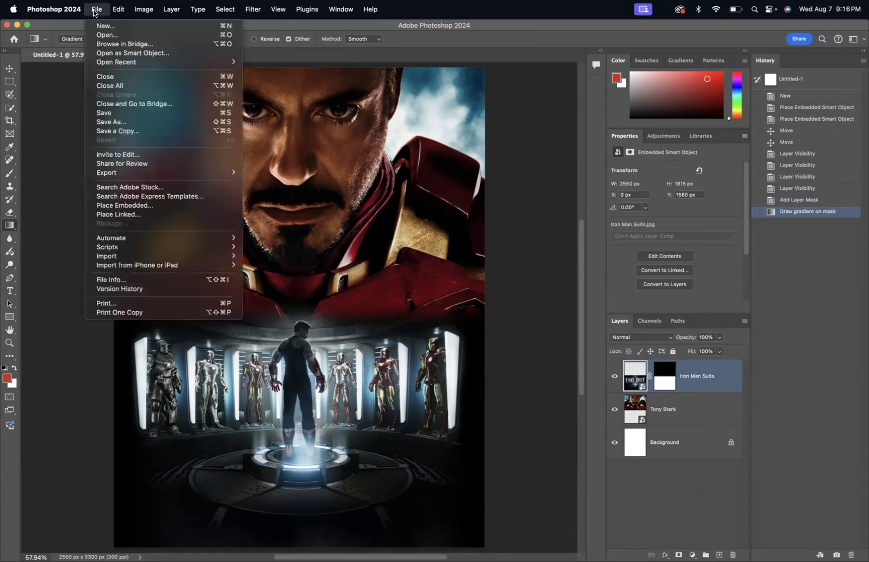
left_click(108, 205)
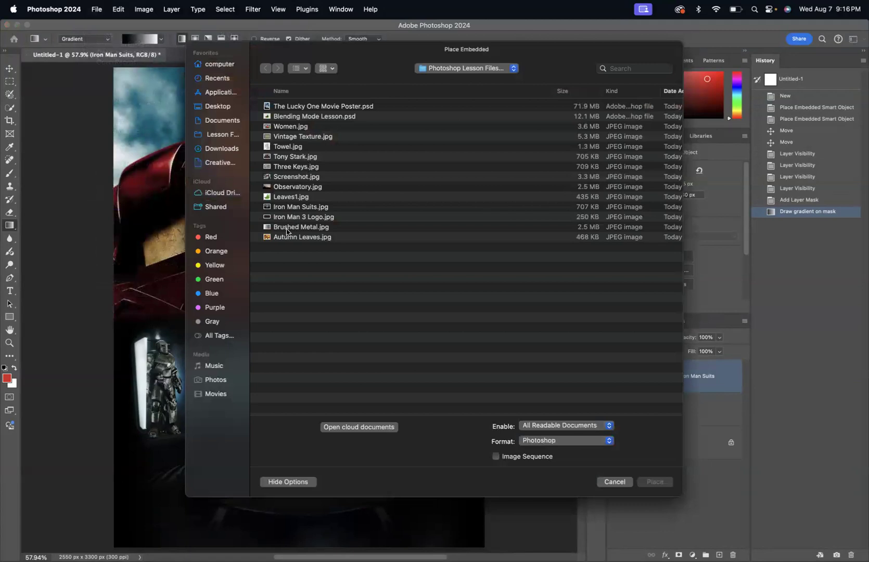
left_click(314, 230)
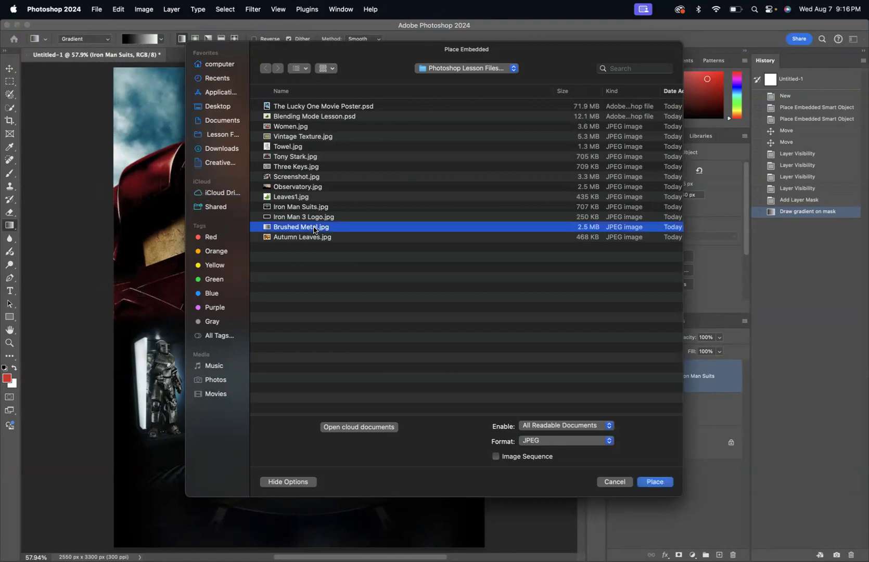
left_click(655, 482)
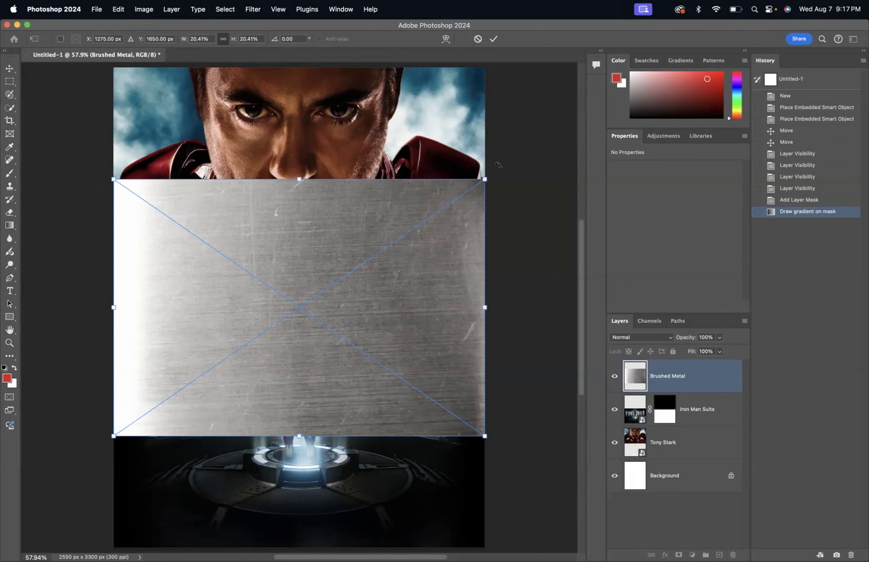
Rotate the Brushed Metal image 90°, stretch it non-proportionally to cover the whole 2550 x 3300 px canvas, and commit the placement
mouse_move(498, 166)
left_mouse_down()
mouse_move(512, 281)
mouse_move(460, 380)
mouse_move(431, 411)
mouse_move(434, 206)
mouse_move(391, 166)
mouse_move(305, 136)
mouse_move(447, 221)
mouse_move(454, 379)
mouse_move(464, 263)
mouse_move(449, 385)
mouse_move(403, 431)
left_mouse_up()
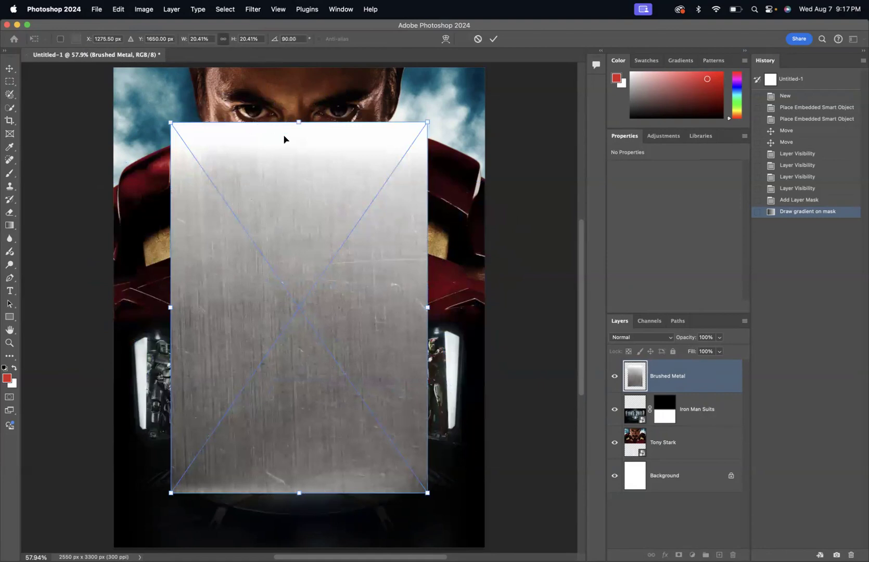
mouse_move(315, 205)
left_mouse_down()
mouse_move(314, 171)
mouse_move(259, 150)
left_mouse_up()
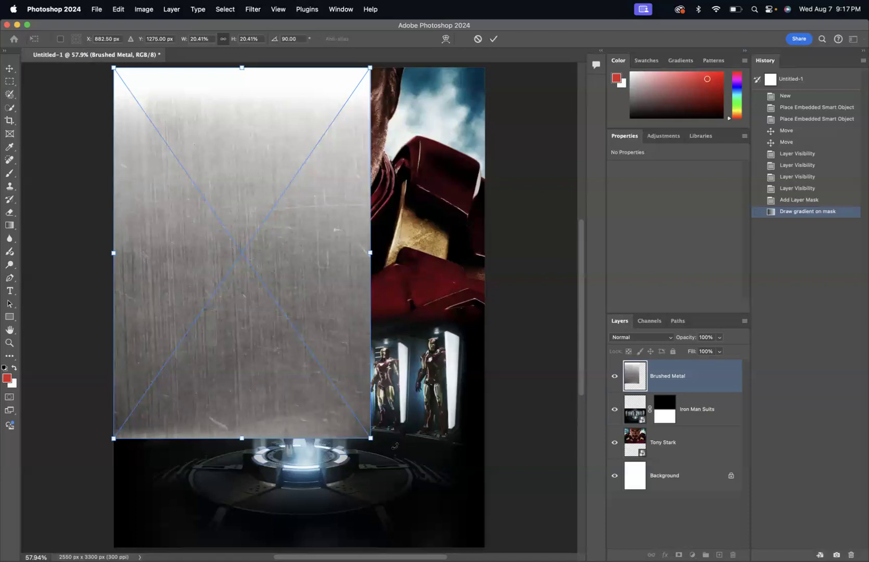
mouse_move(370, 438)
left_mouse_down()
mouse_move(416, 465)
mouse_move(481, 548)
left_mouse_up()
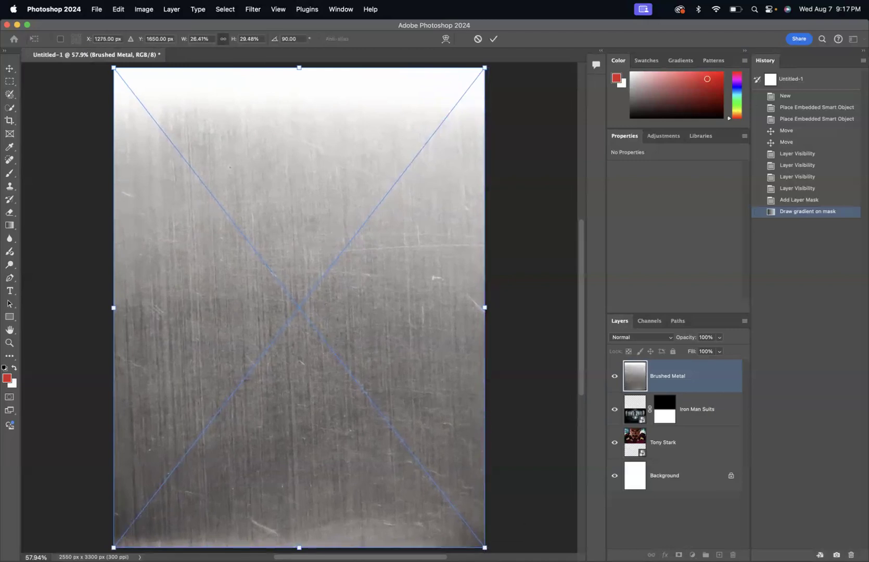
key("Return")
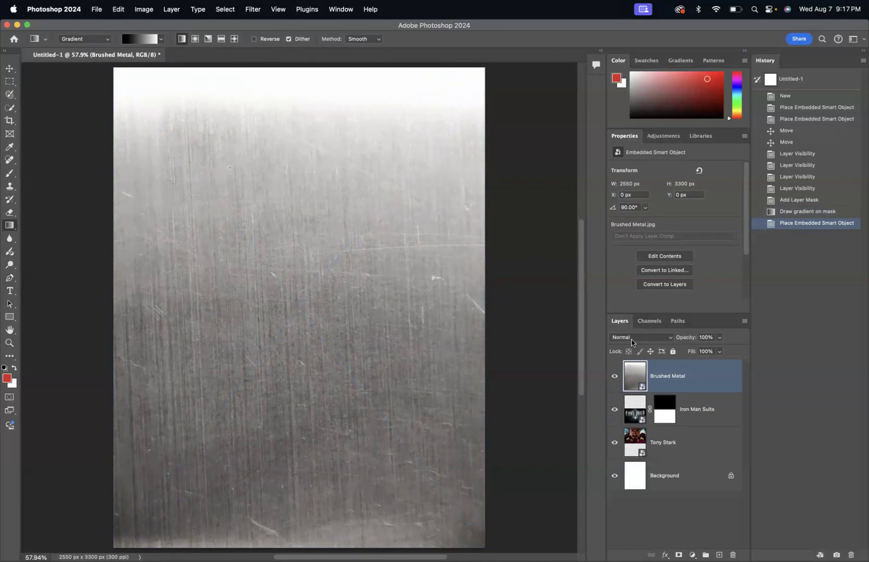
Preview blending modes on the Brushed Metal layer and apply Hard Light
left_click(670, 341)
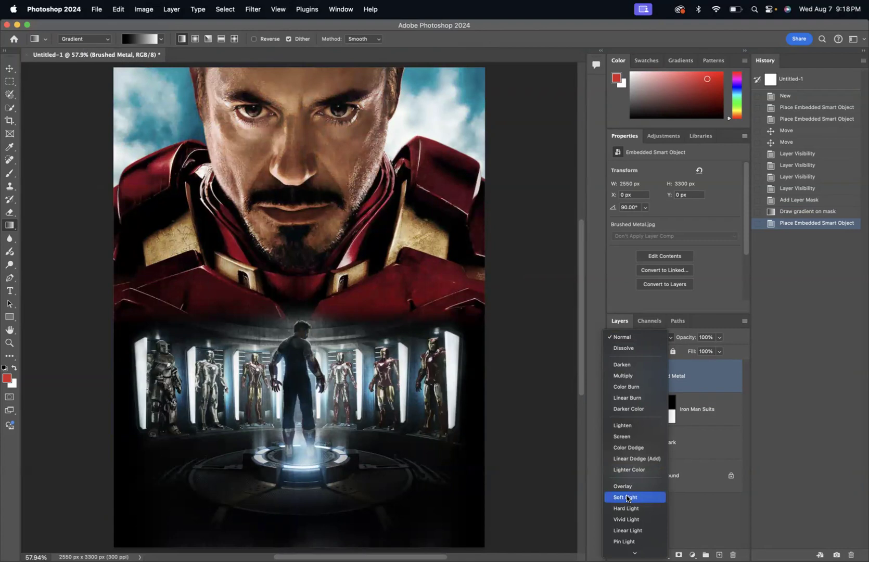
scroll(627, 497, "down", 3)
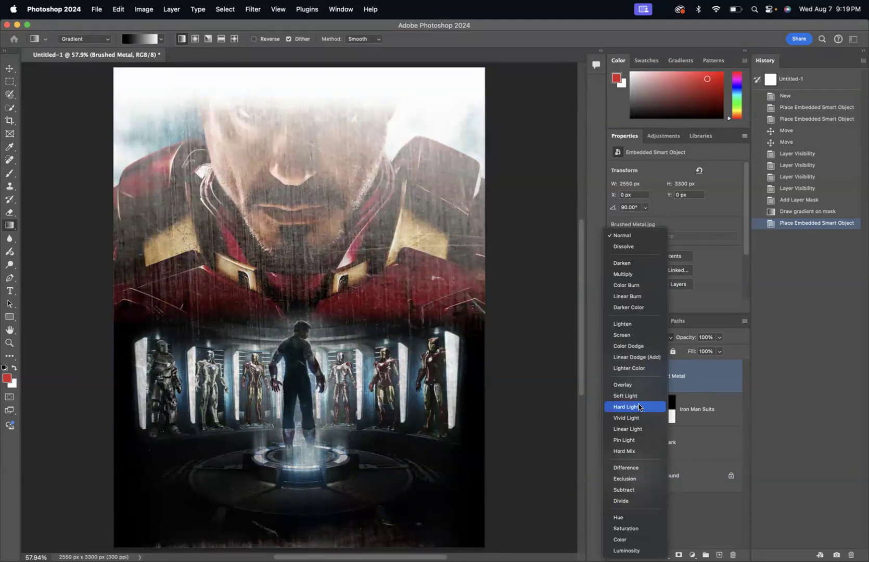
left_click(640, 407)
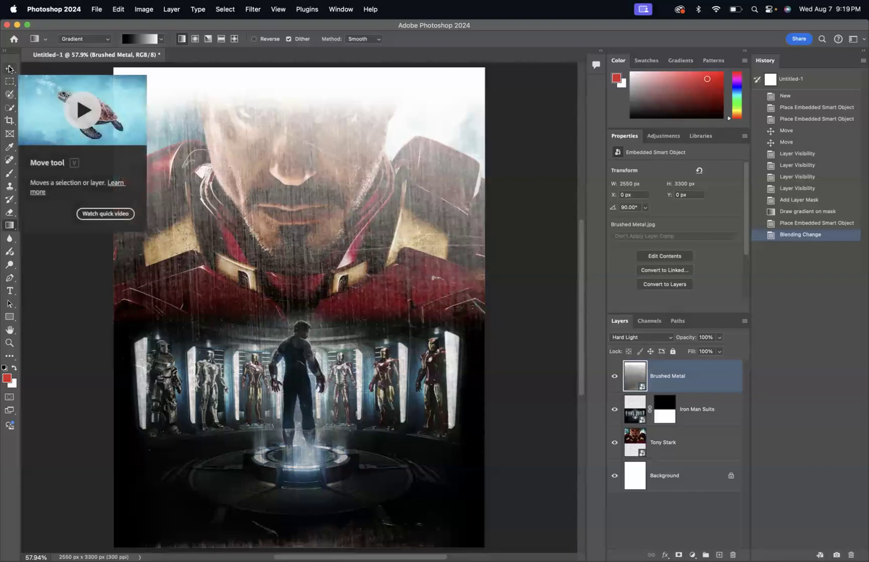
Move the Brushed Metal texture straight up to Y -438 px, then stretch its lower edge back down to the canvas bottom
left_click(9, 68)
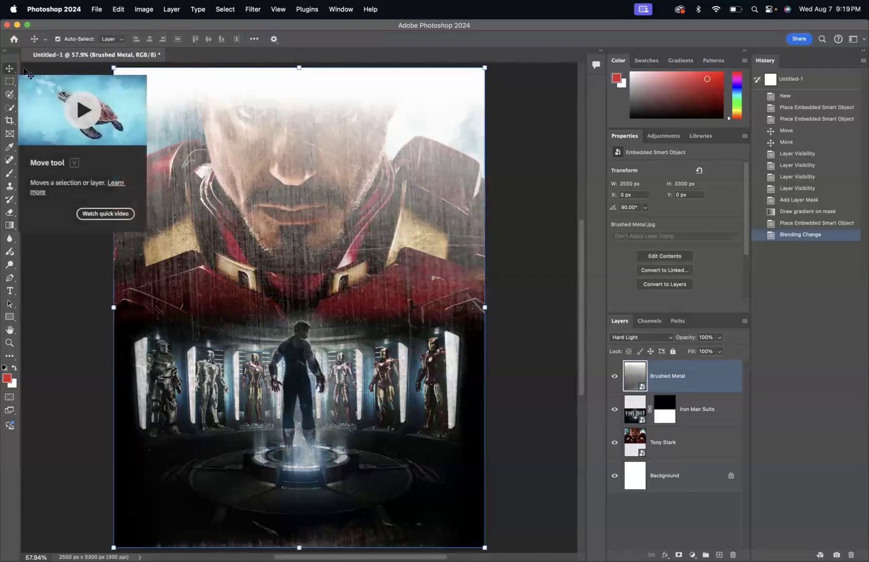
mouse_move(358, 210)
left_mouse_down()
mouse_move(359, 124)
mouse_move(359, 151)
left_mouse_up()
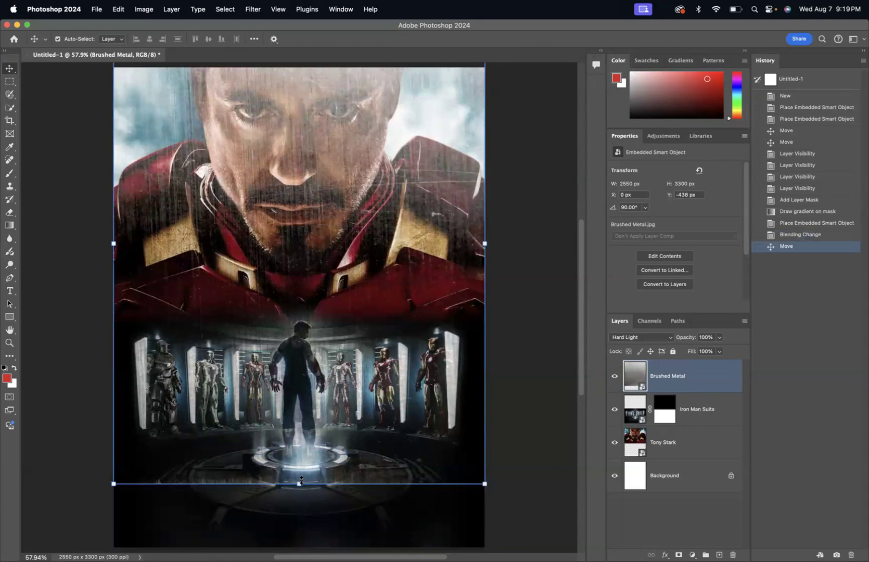
left_click_drag(301, 480, 297, 547)
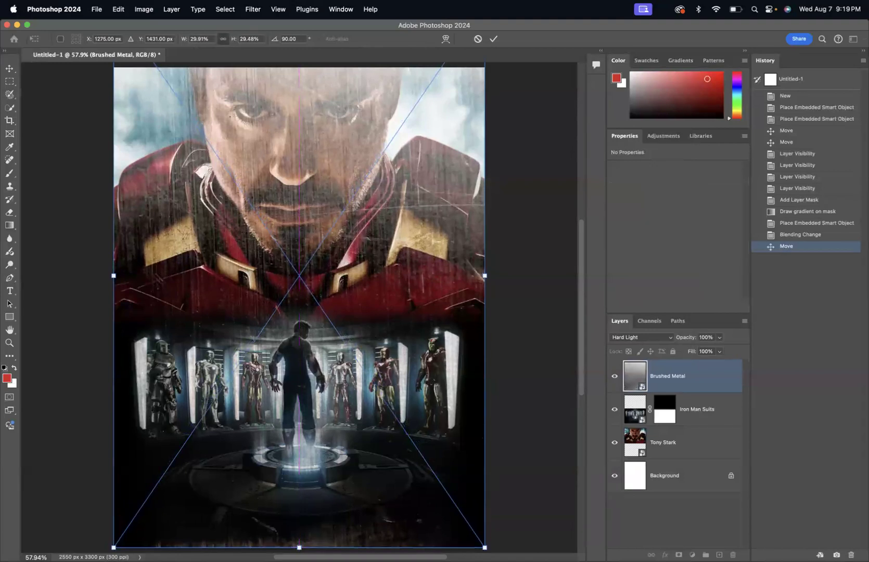
key("Return")
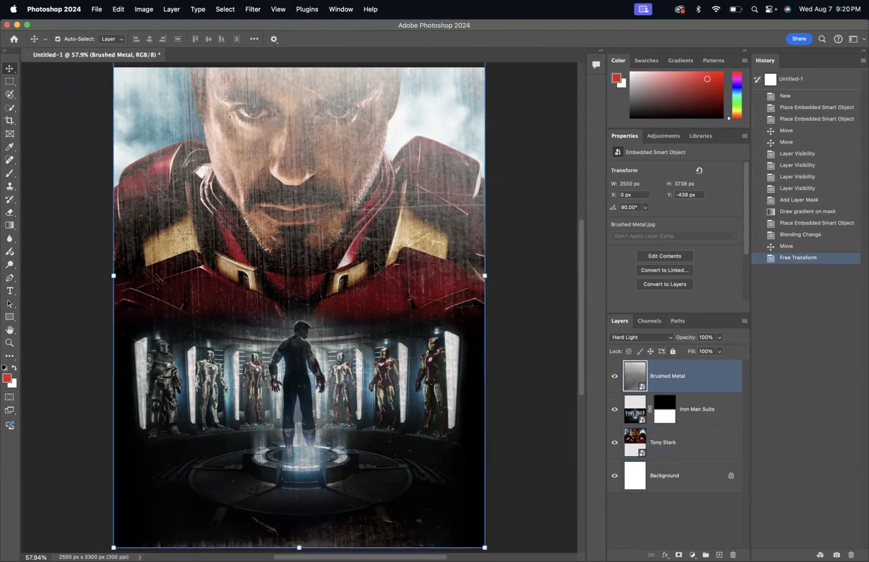
Lower the Brushed Metal layer's opacity to about 60% and leave all layers deselected
left_click(720, 338)
left_click_drag(721, 351, 704, 352)
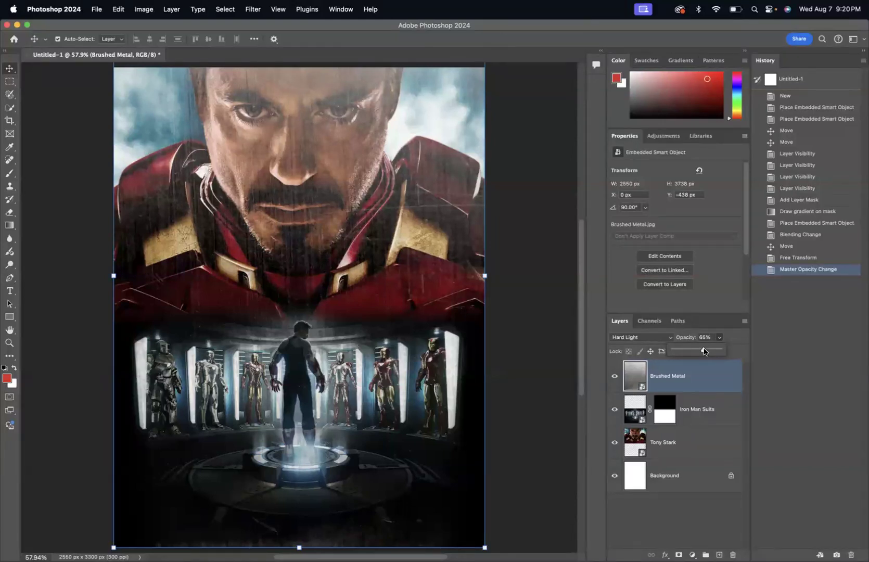
left_click_drag(703, 351, 701, 352)
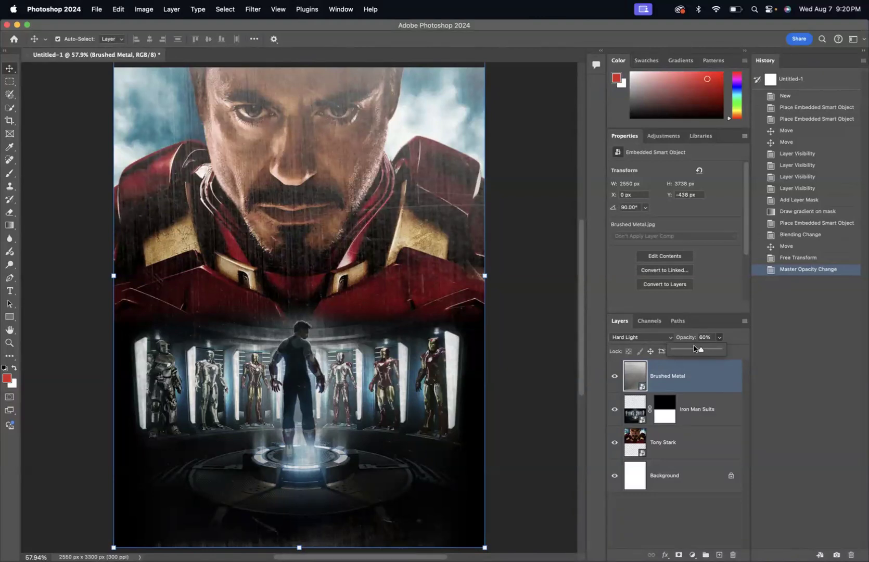
left_click(518, 397)
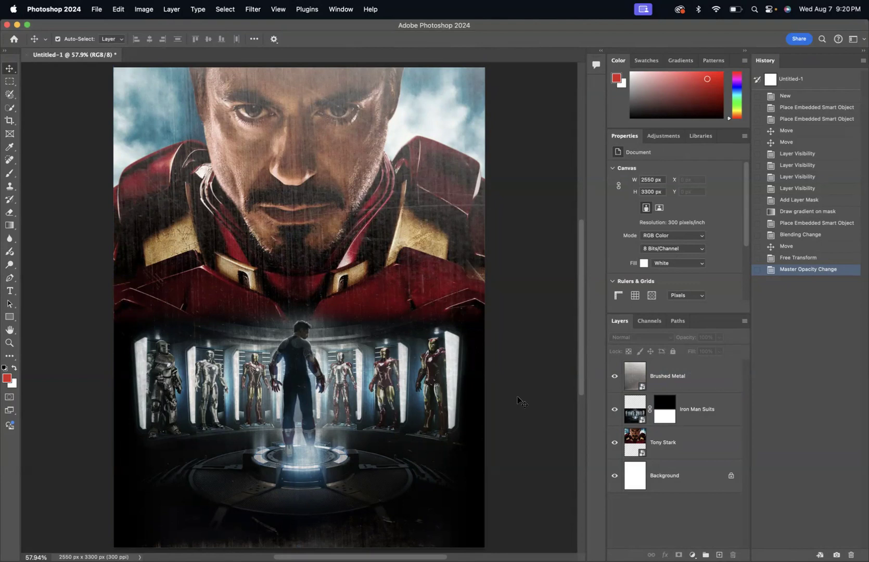
left_click(685, 383)
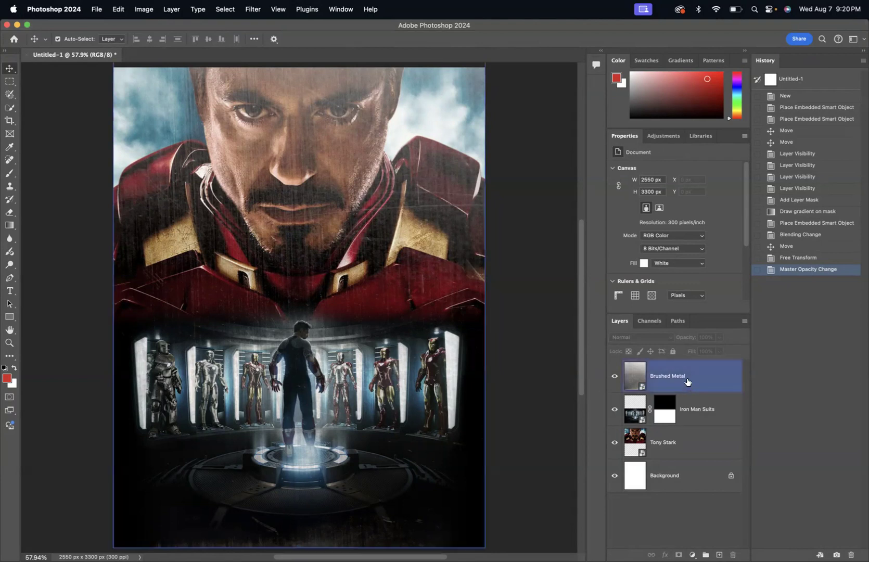
left_click(542, 445)
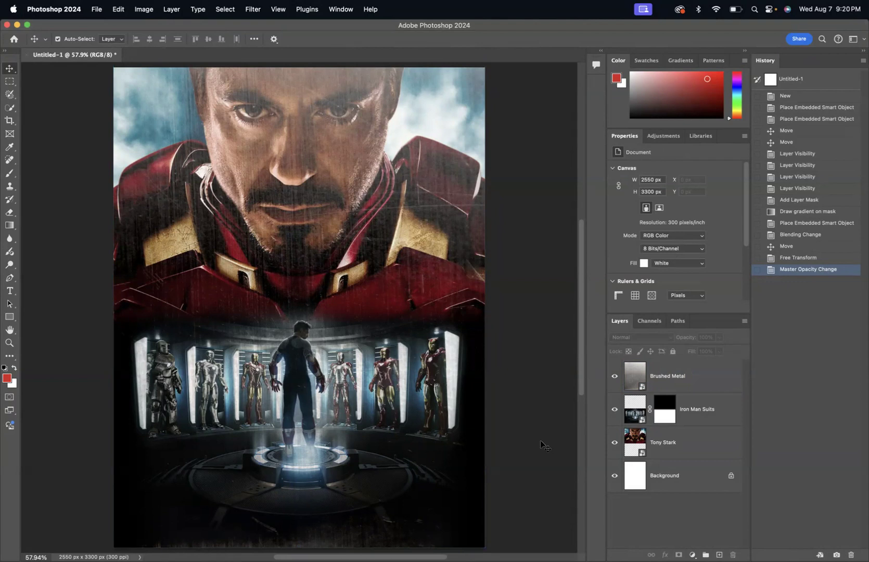
Place Iron Man 3 Logo.jpg as an embedded smart object above the Brushed Metal layer, moved straight down to about Y 2412 px, and commit it
left_click(685, 376)
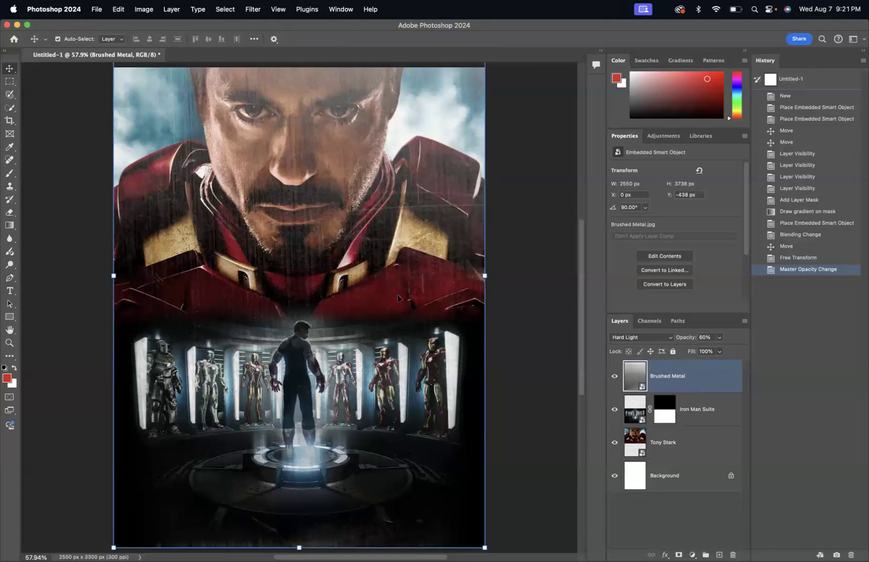
left_click(96, 9)
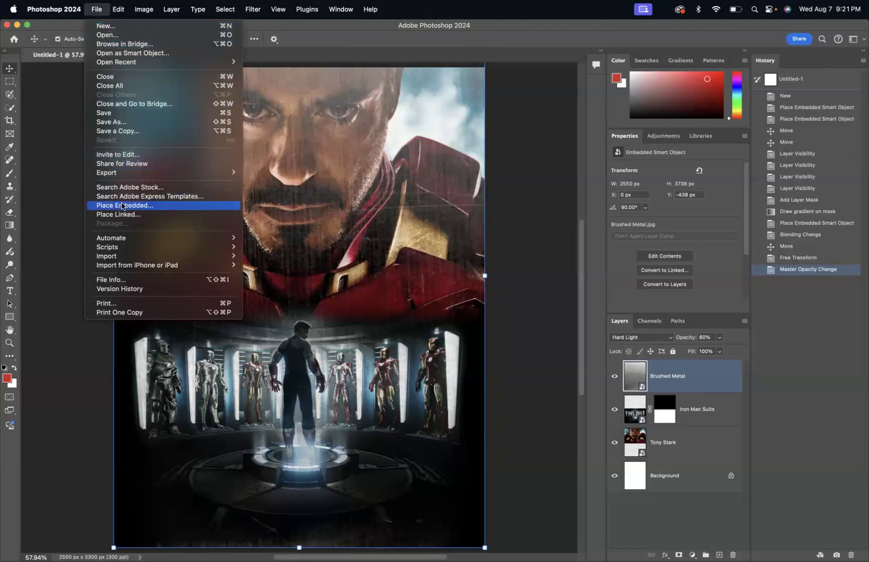
left_click(122, 206)
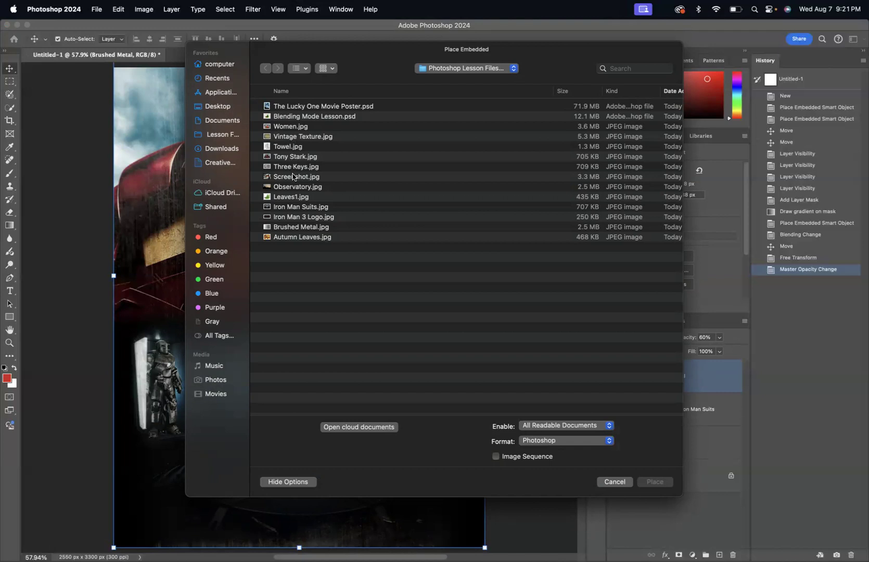
left_click(293, 220)
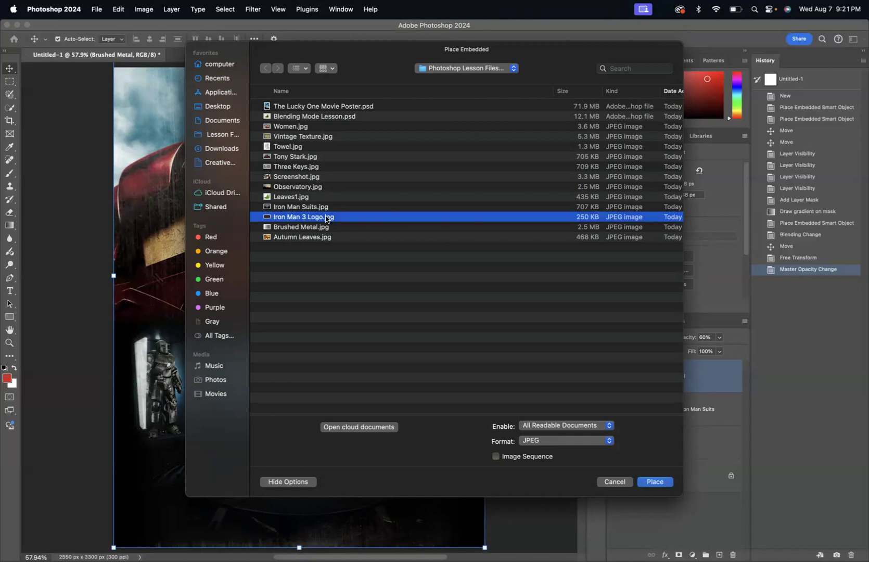
left_click(654, 481)
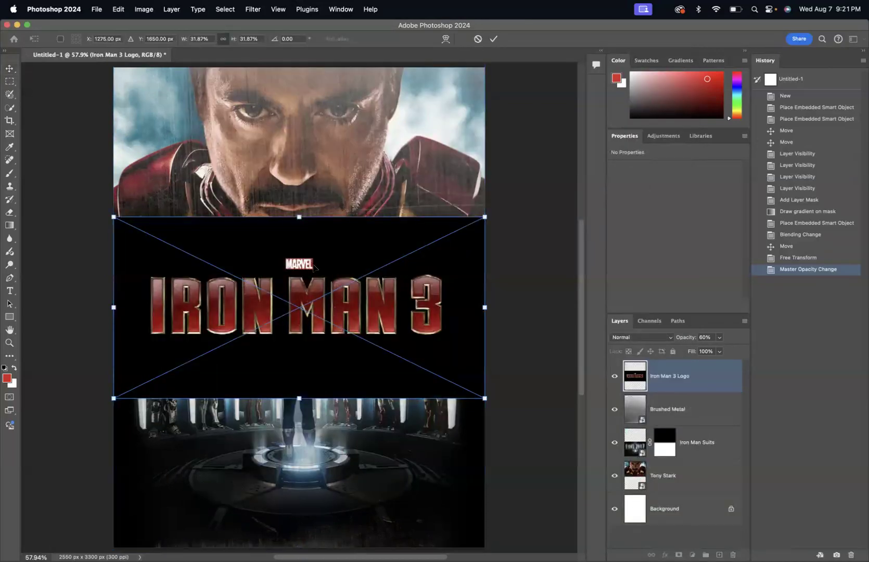
left_click_drag(314, 267, 306, 470)
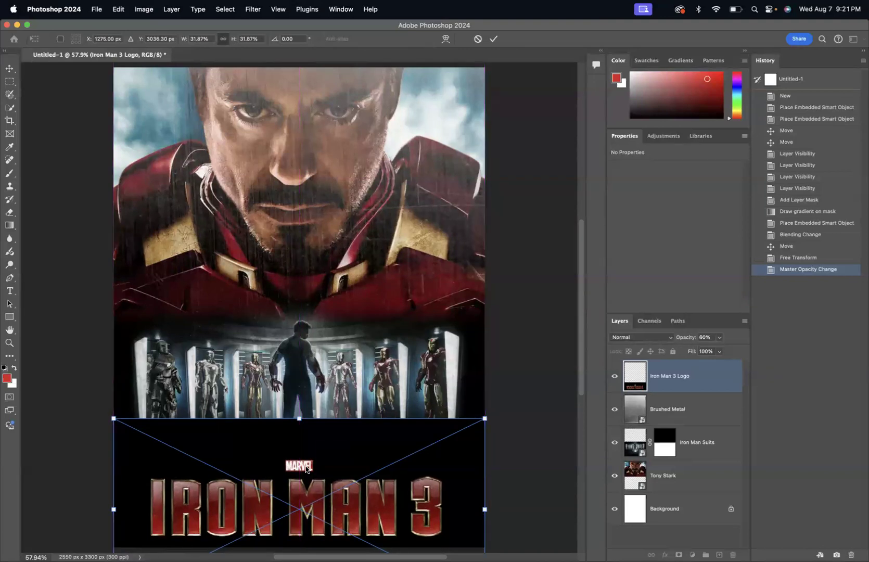
key("Return")
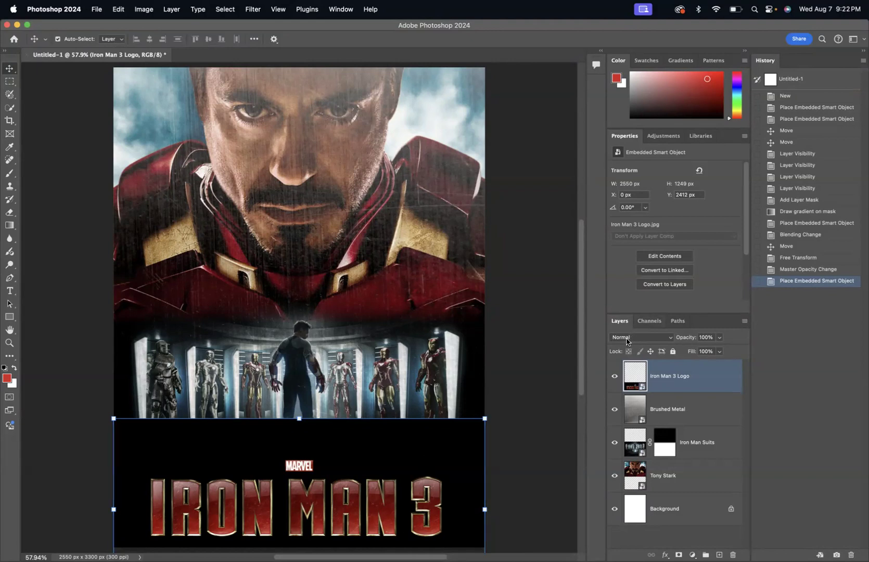
Set the Iron Man 3 Logo layer's blending mode to Lighten, then scale it proportionally to about 27.5% and roughly center it near the poster's bottom
left_click(671, 339)
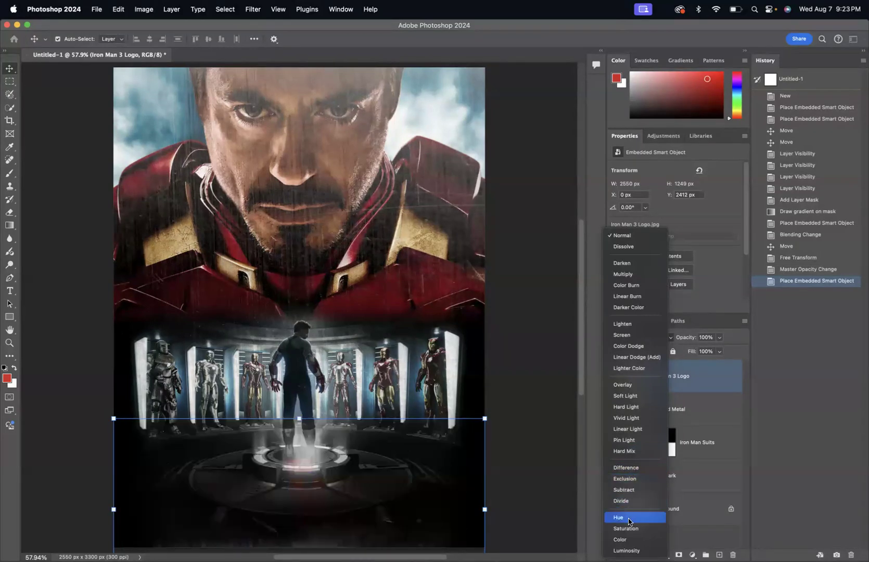
left_click(629, 325)
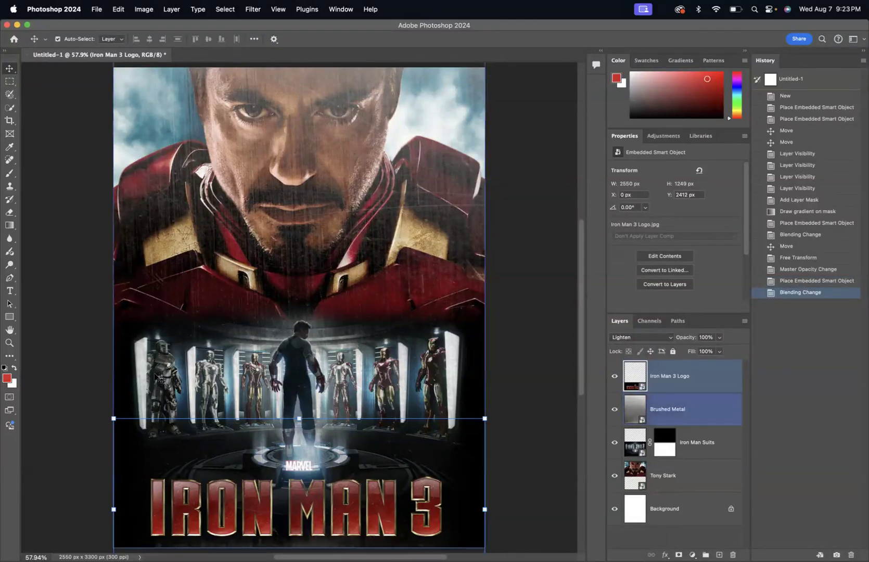
left_click_drag(114, 418, 164, 444)
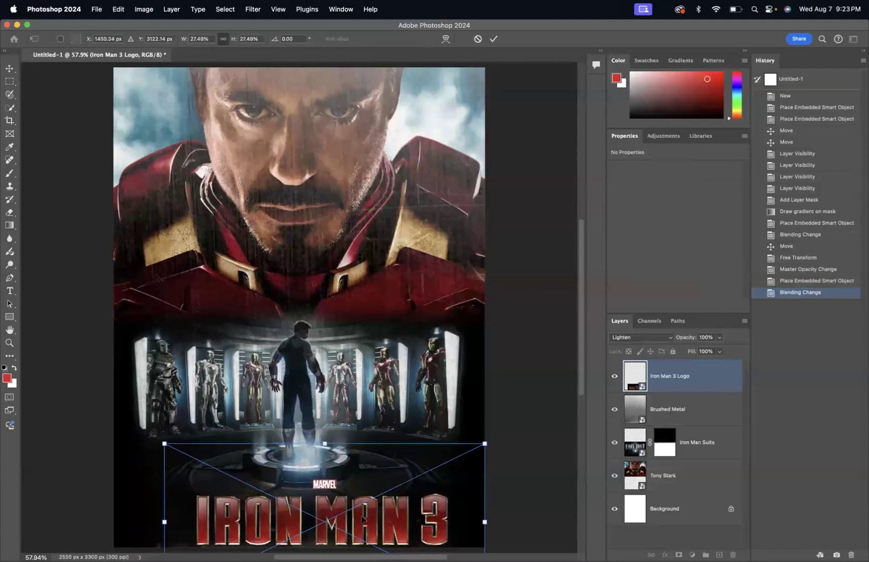
left_click_drag(365, 518, 339, 511)
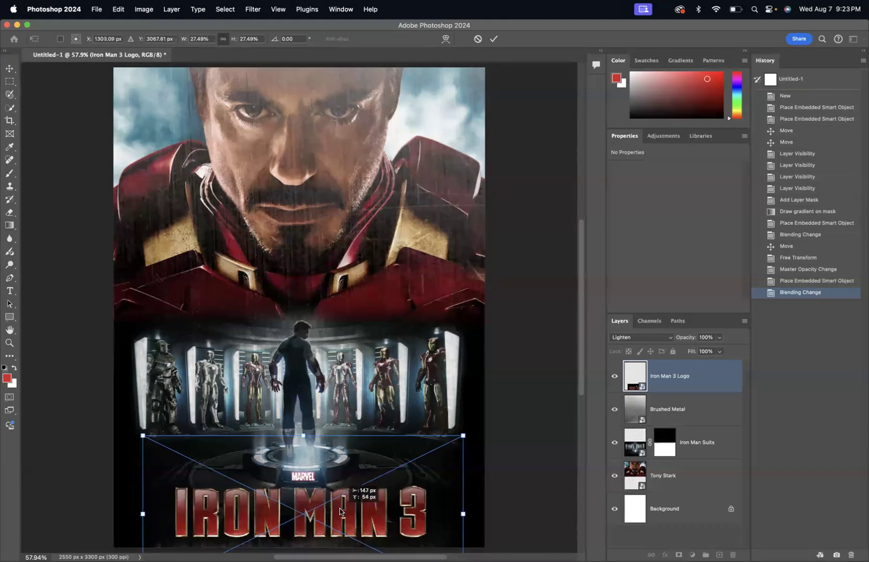
left_click_drag(340, 511, 340, 511)
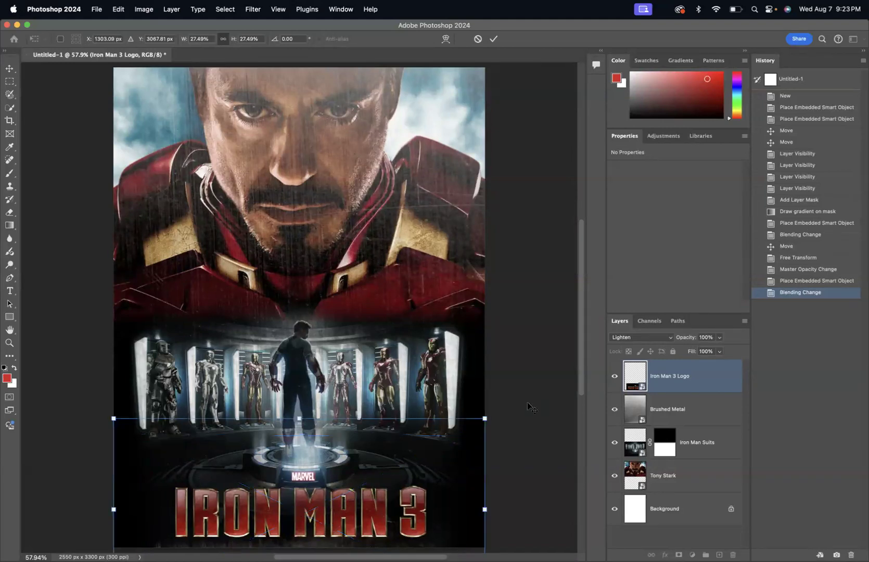
key("Return")
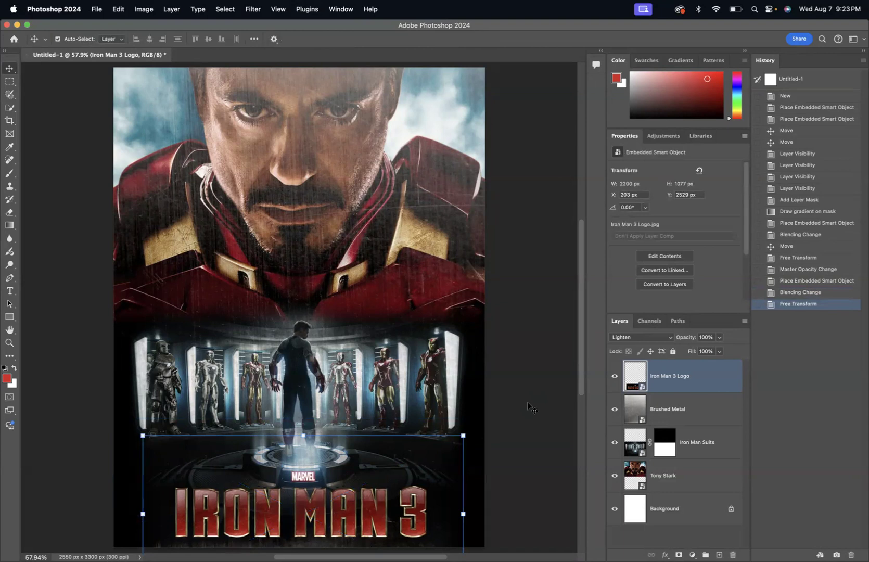
Nudge the Iron Man 3 Logo 4 px left to X 199 px and deselect all layers
key("Left")
key("Left")
key("Left")
key("Left")
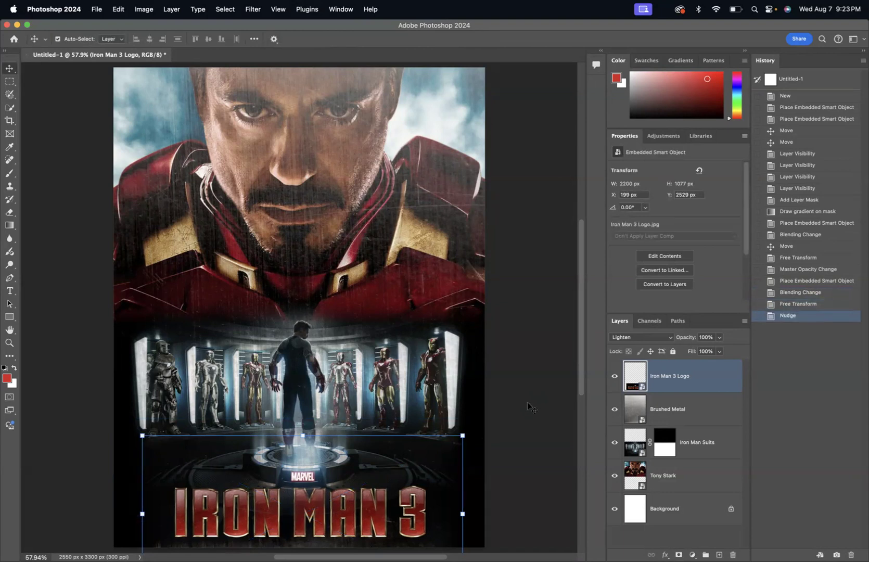
left_click(528, 421)
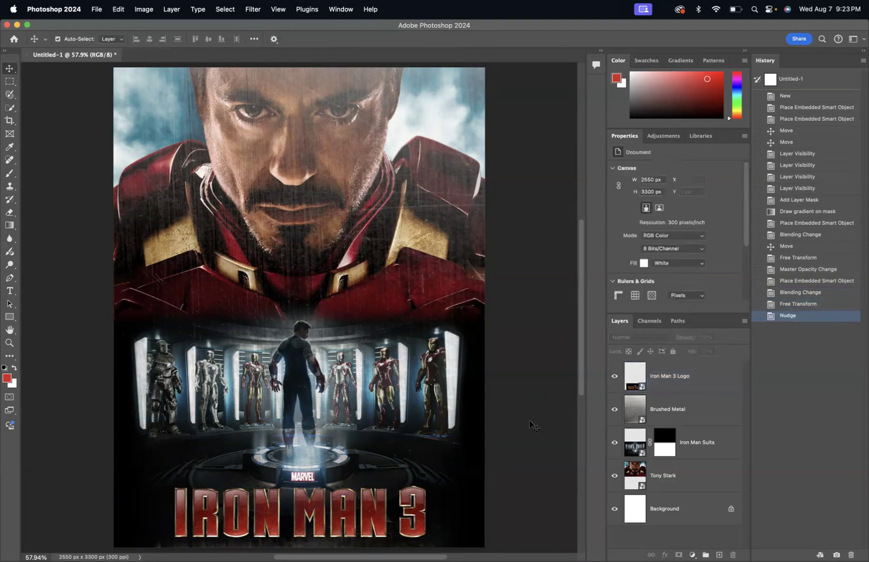
key("super+minus")
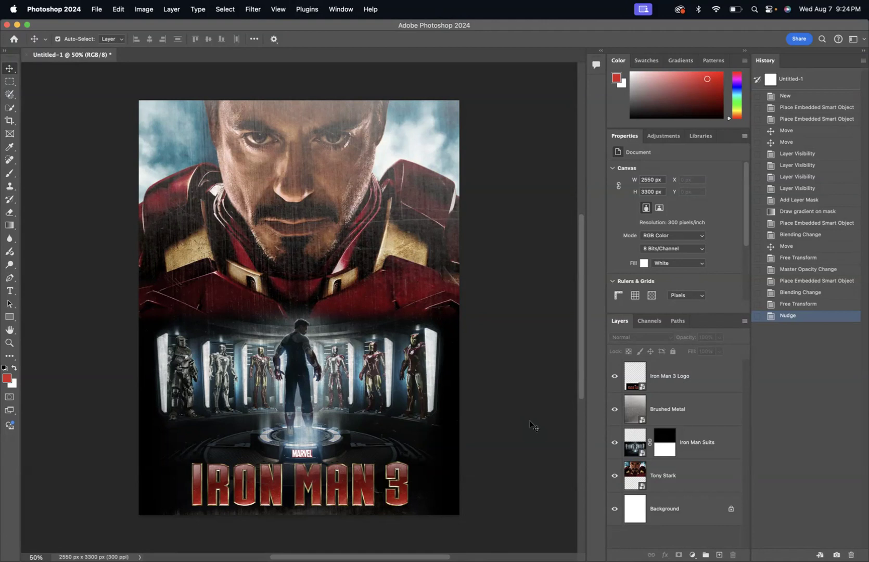
Save the document in Photoshop format as Iron Man Poster.psd in the Photoshop Lesson Files folder and leave all layers deselected
left_click(650, 386)
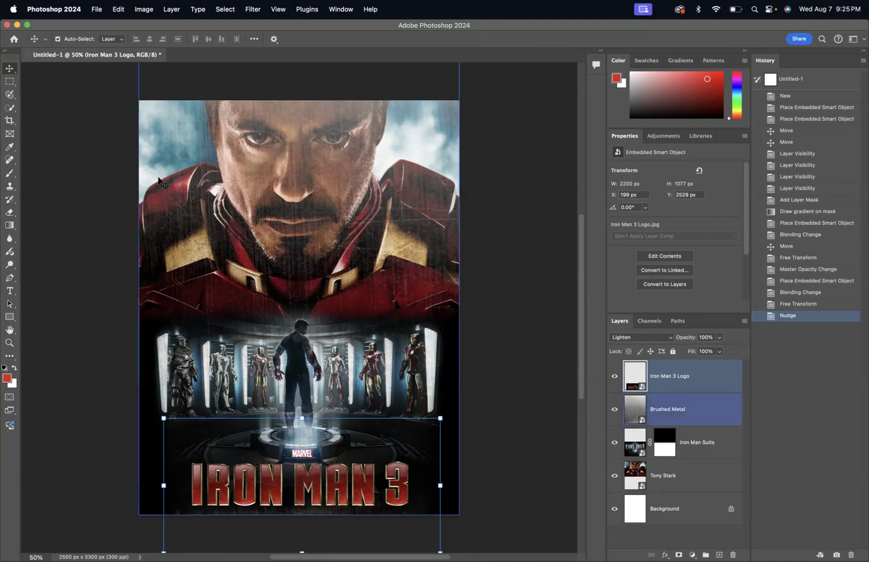
left_click(96, 11)
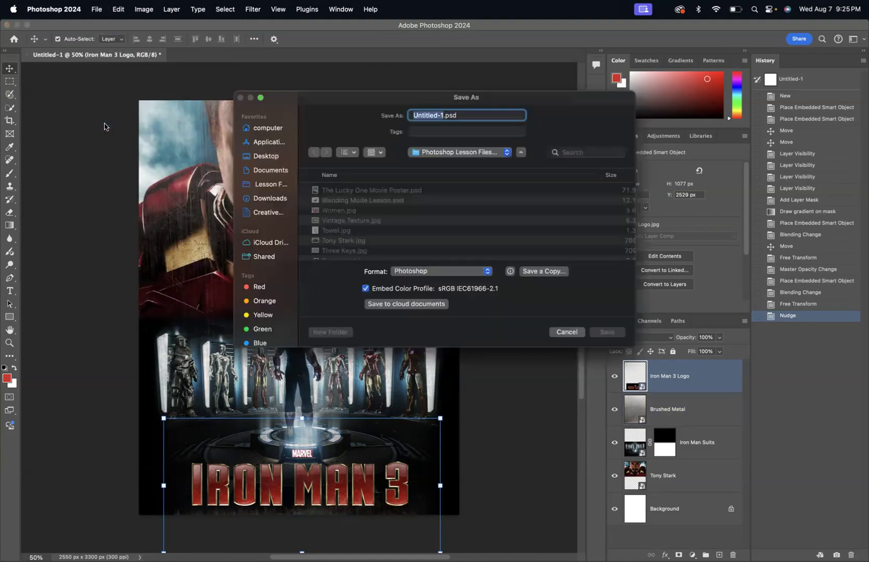
type("Iron")
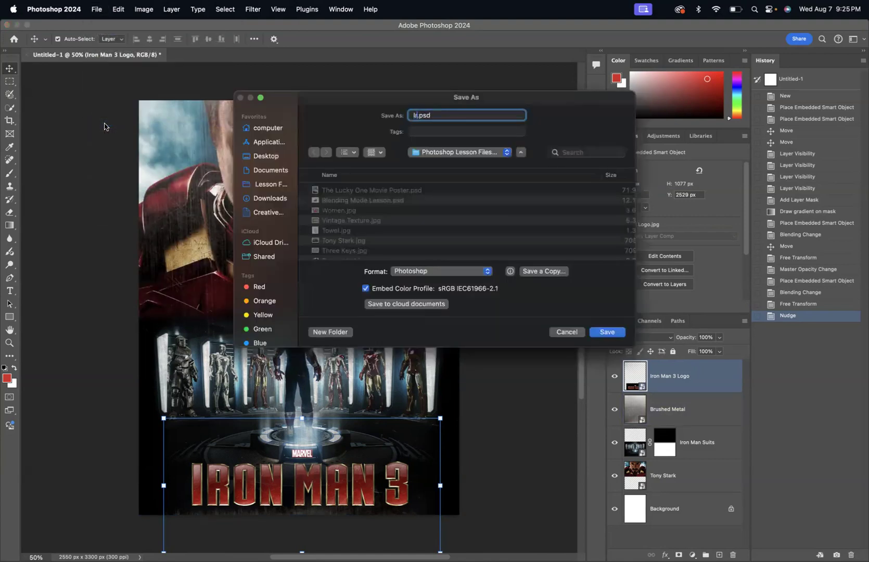
type(" Man Po")
key("BackSpace")
key("BackSpace")
type("Poster")
key("BackSpace")
type("r")
key("Return")
key("Return")
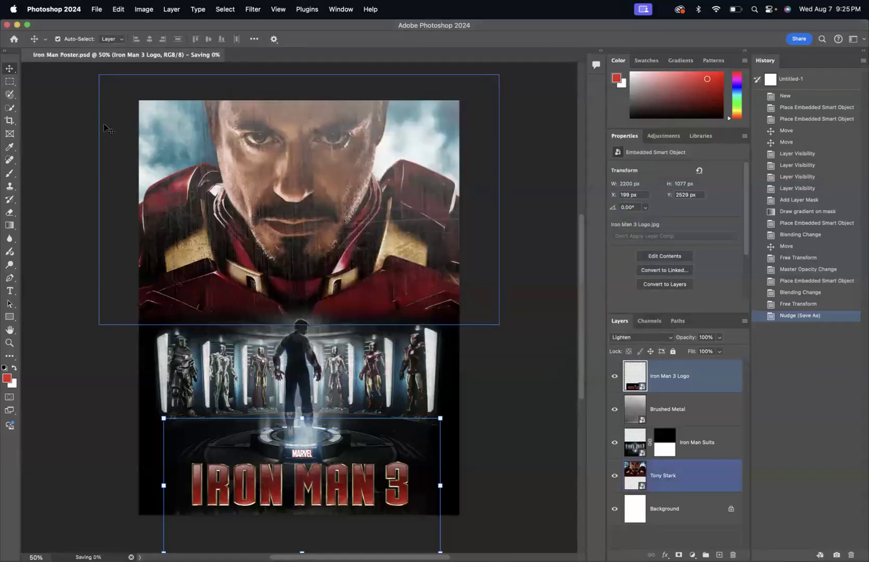
left_click(38, 198)
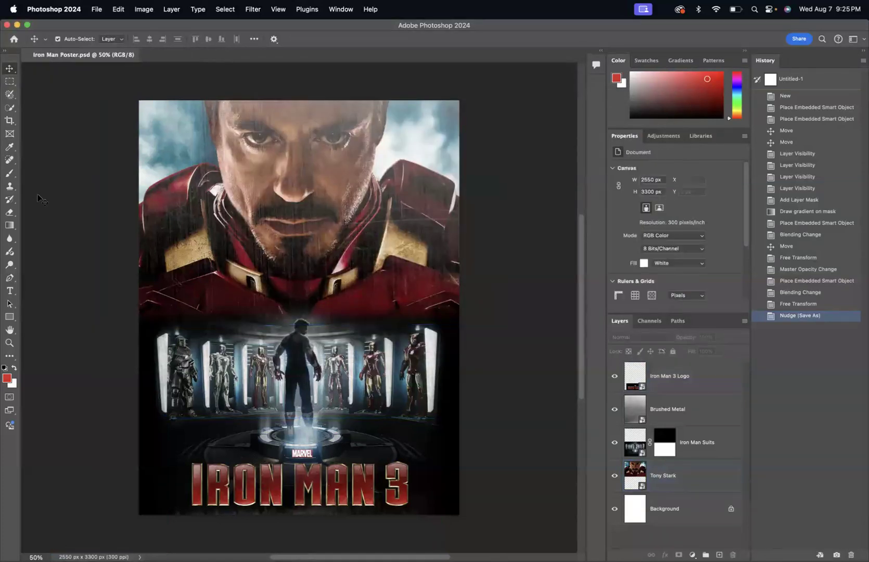